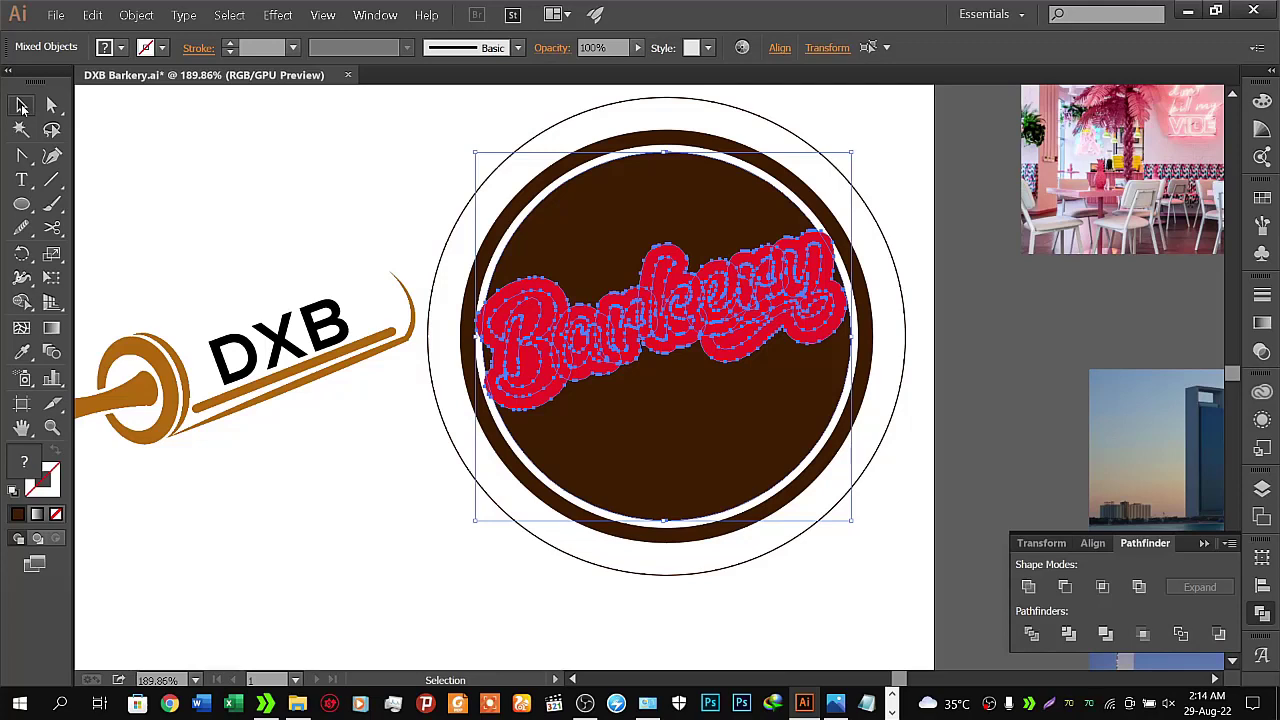
Zoom in on the badge and select the inner brown circle plus the red Barkery lettering
{"action": "key", "text": "z"}
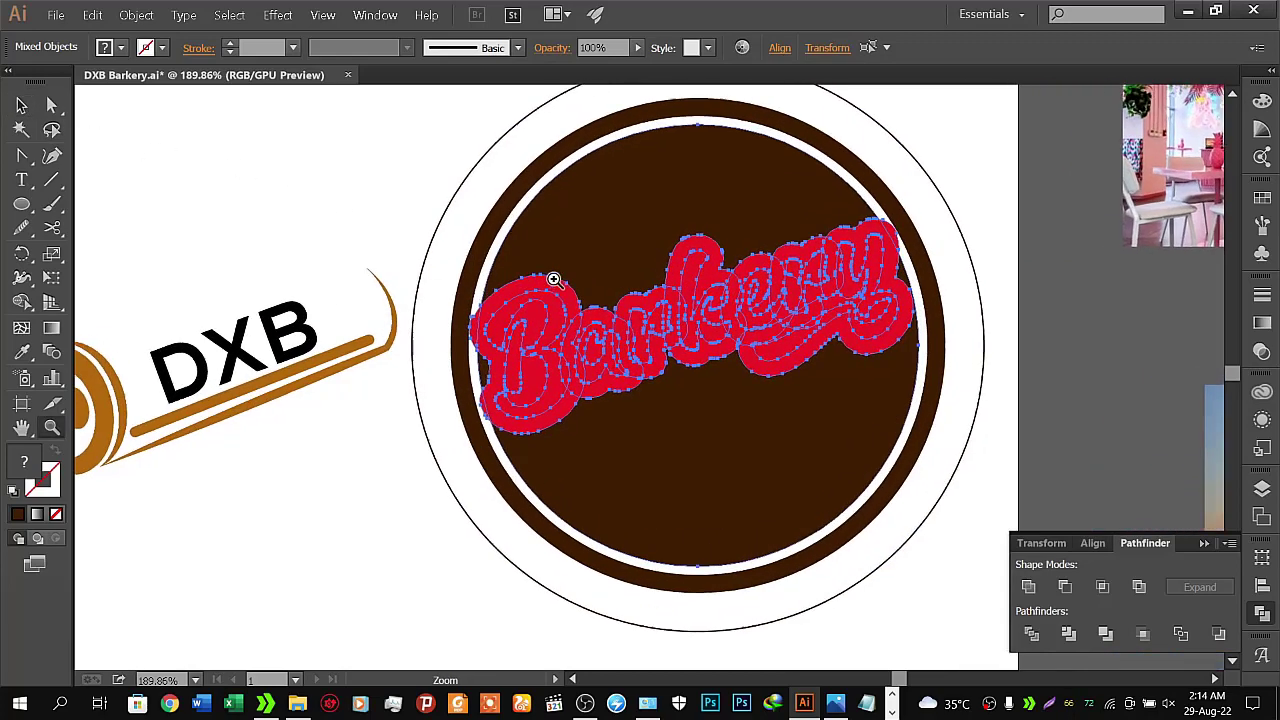
{"action": "left_click_drag", "start_coordinate": [509, 292], "coordinate": [565, 276]}
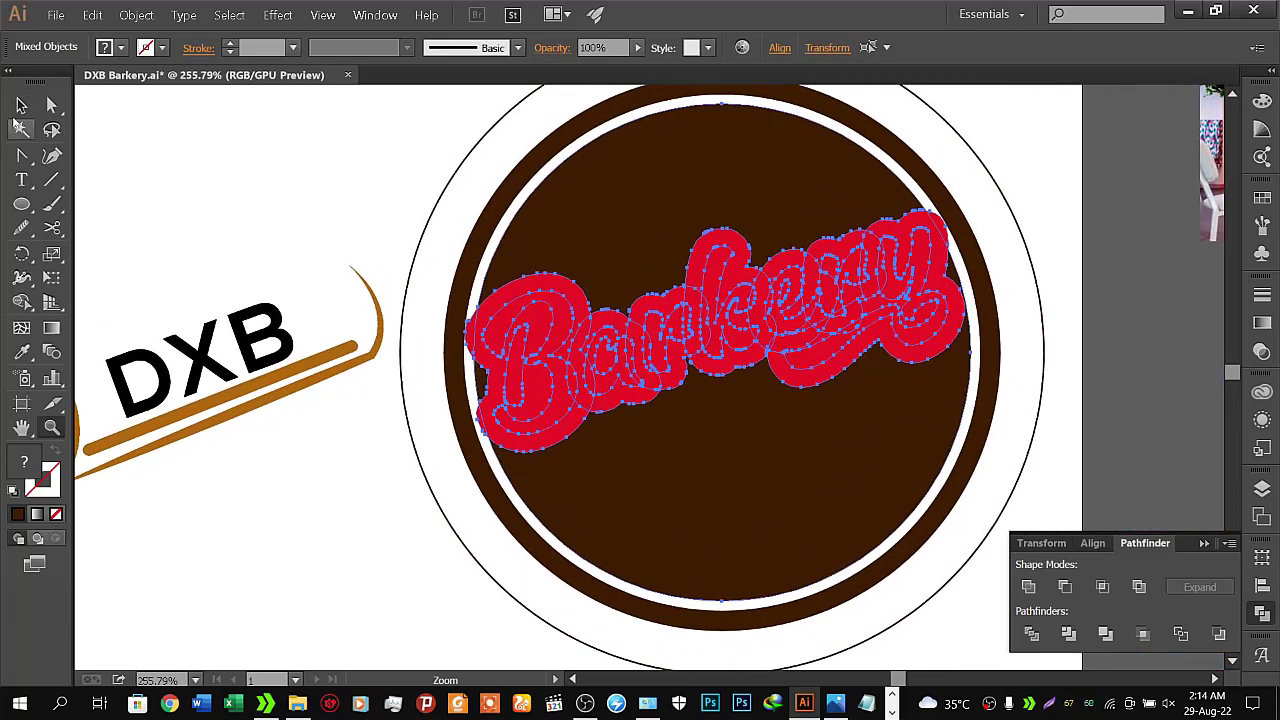
{"action": "left_click", "coordinate": [21, 105]}
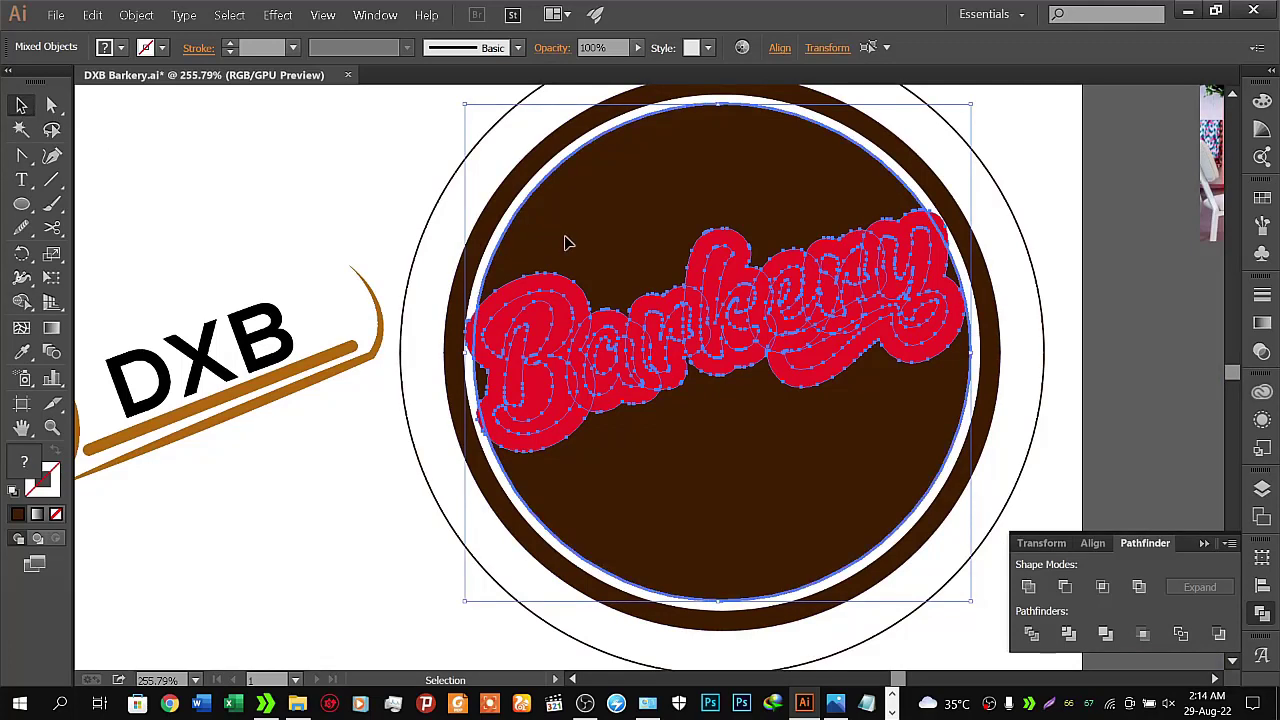
{"action": "left_click", "coordinate": [409, 203]}
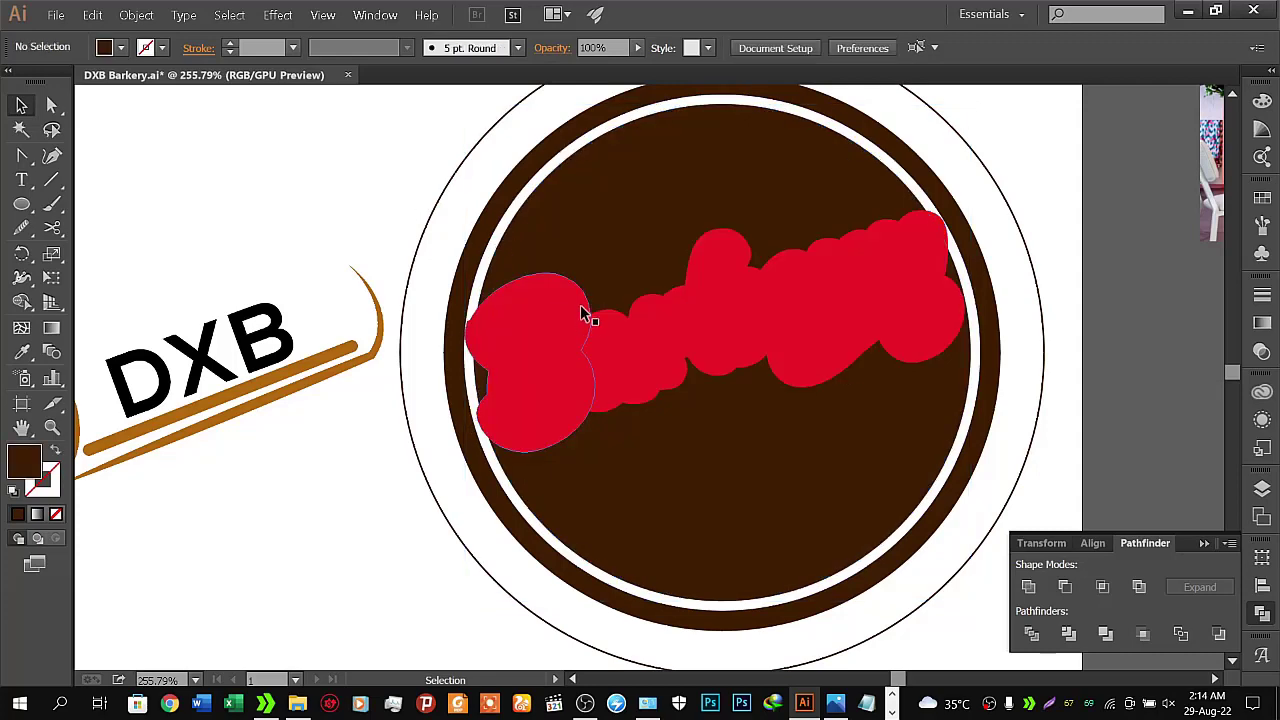
{"action": "left_click", "coordinate": [591, 229]}
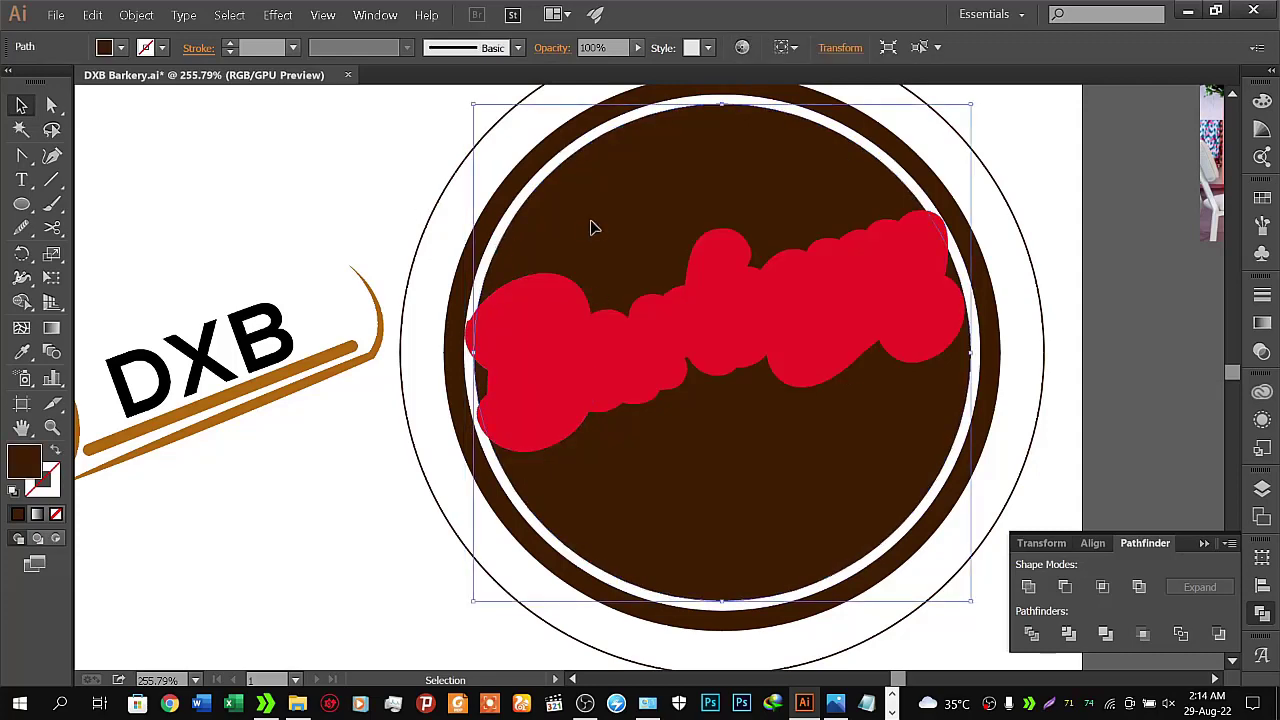
{"action": "left_click", "coordinate": [575, 340], "text": "shift"}
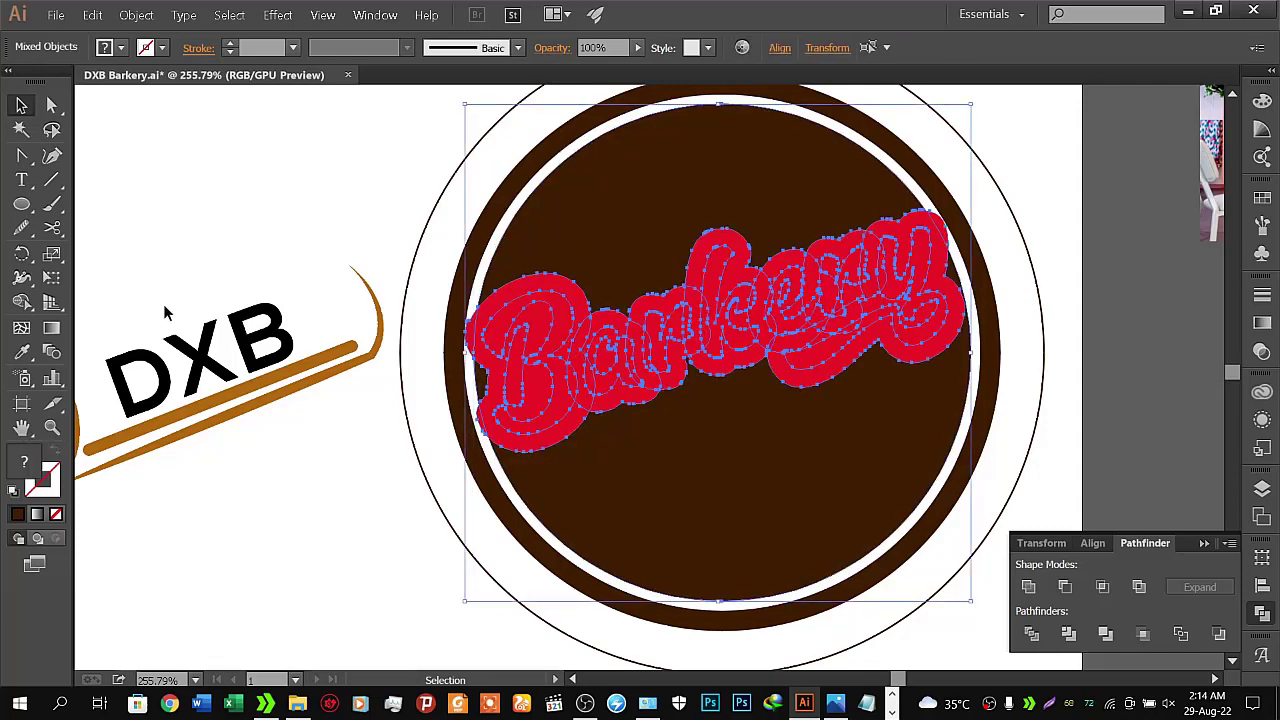
{"action": "key", "text": "shift+m"}
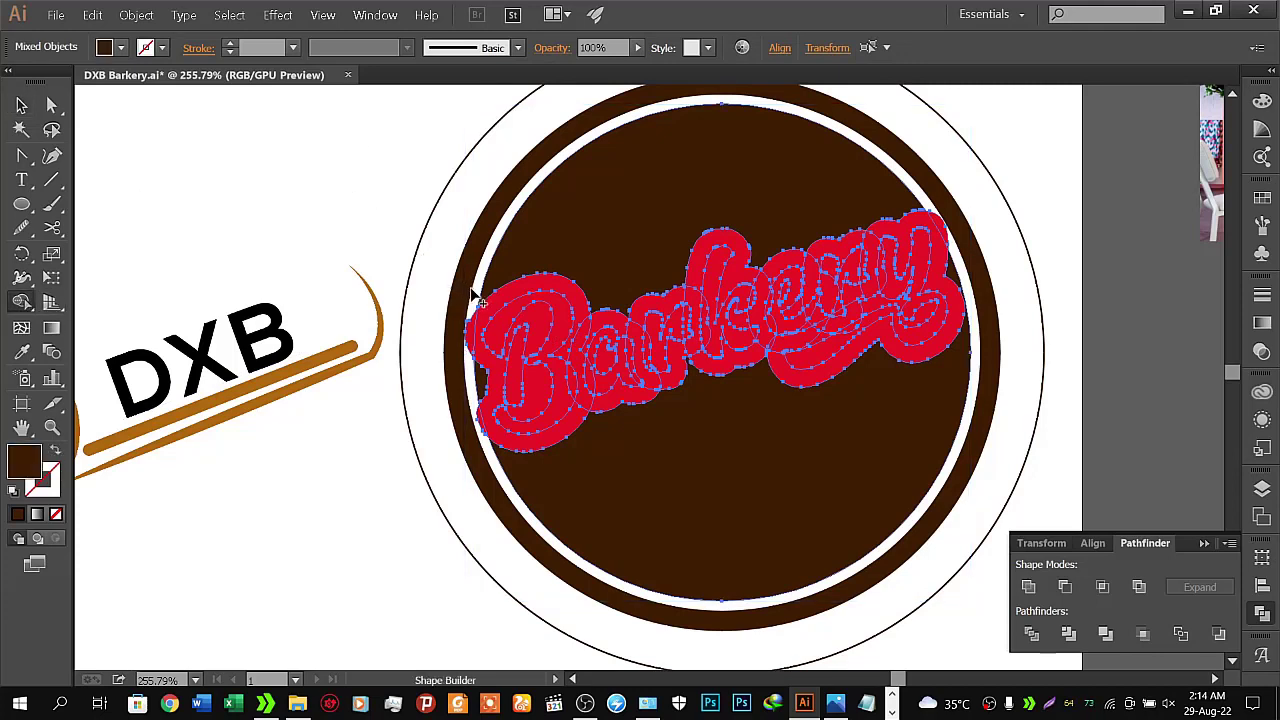
Delete the red outline pieces around the B, a, r and k with Shape Builder
{"action": "left_click", "coordinate": [478, 356], "text": "alt"}
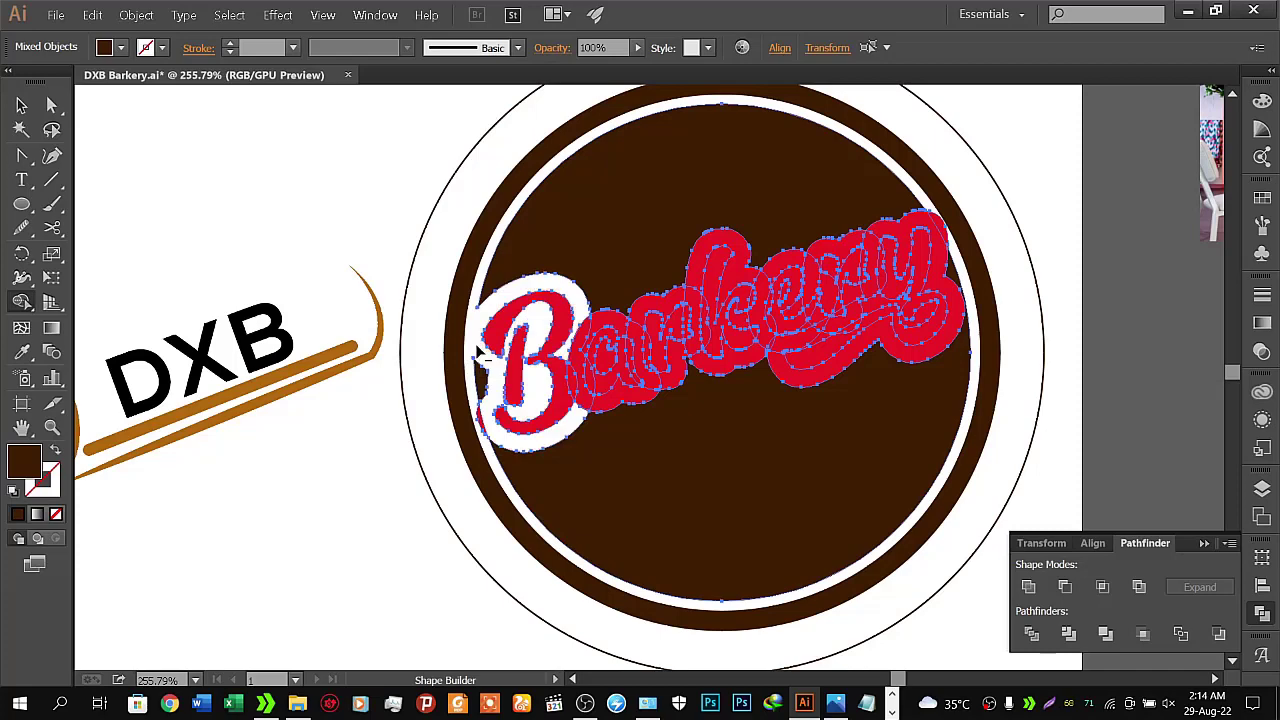
{"action": "left_click", "coordinate": [586, 335], "text": "alt"}
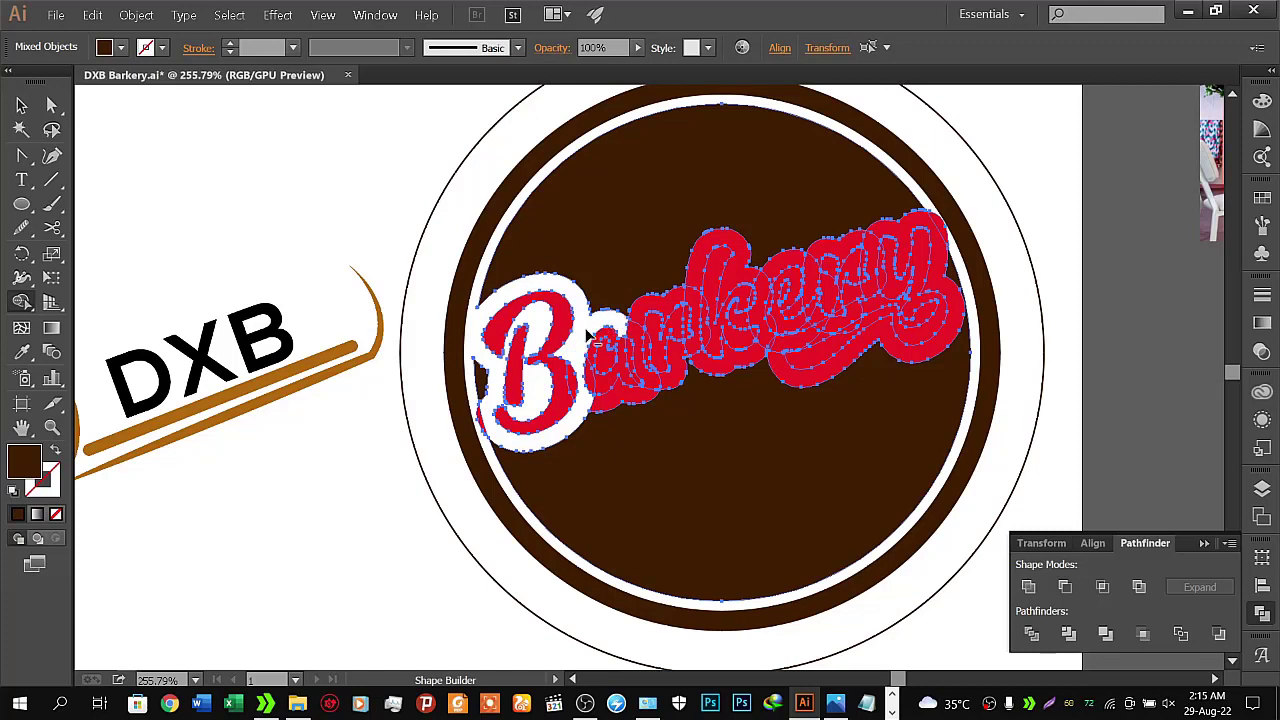
{"action": "left_click", "coordinate": [614, 404], "text": "alt"}
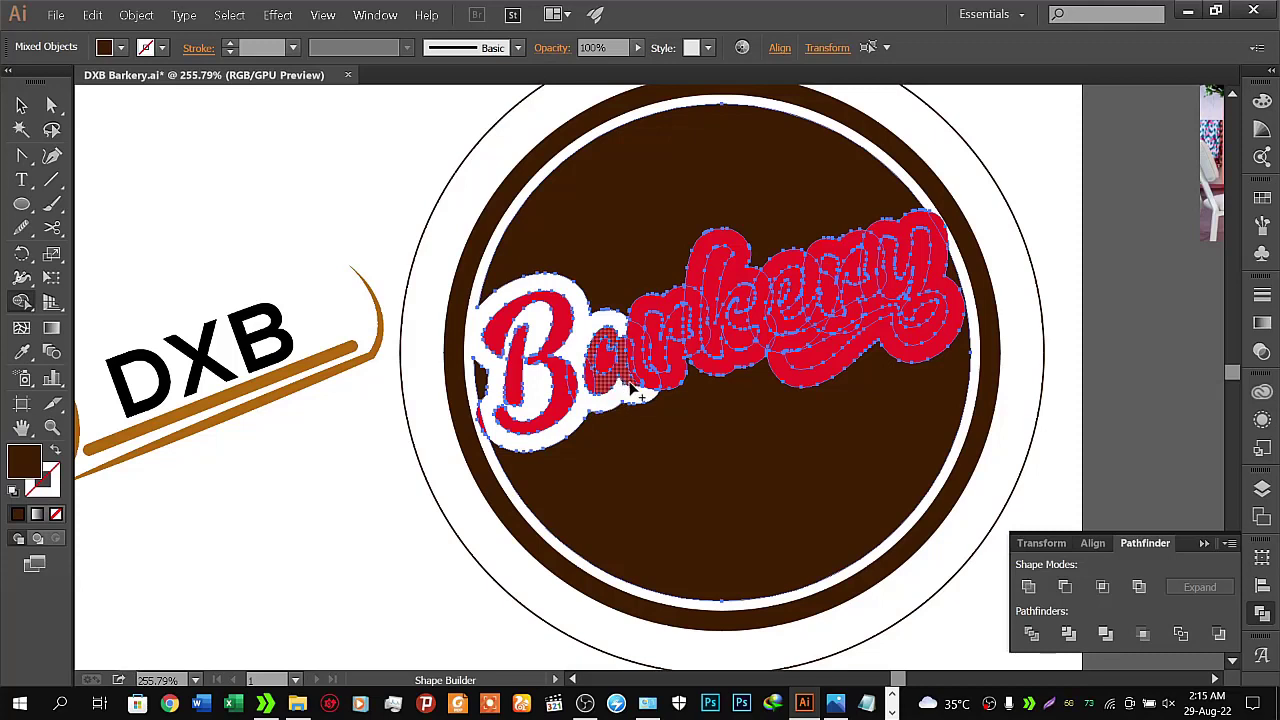
{"action": "left_click", "coordinate": [648, 311], "text": "alt"}
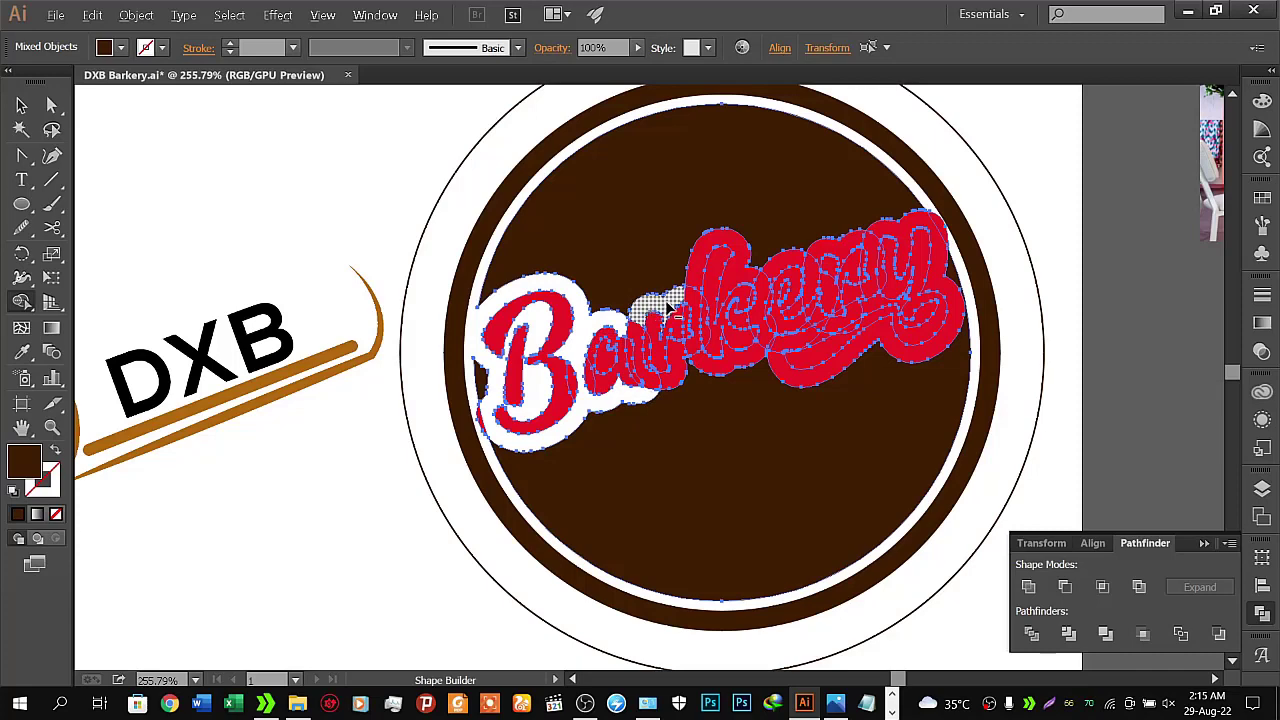
{"action": "left_click", "coordinate": [742, 272], "text": "alt"}
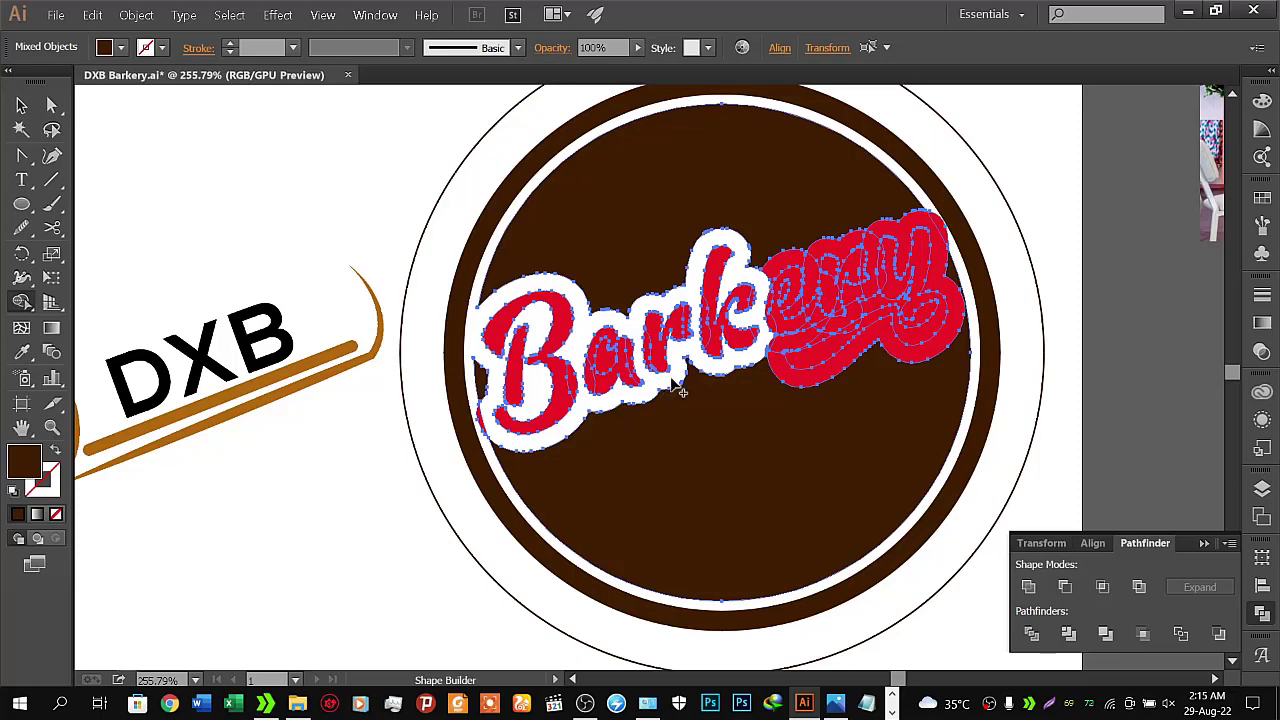
{"action": "left_click_drag", "start_coordinate": [766, 339], "coordinate": [593, 378]}
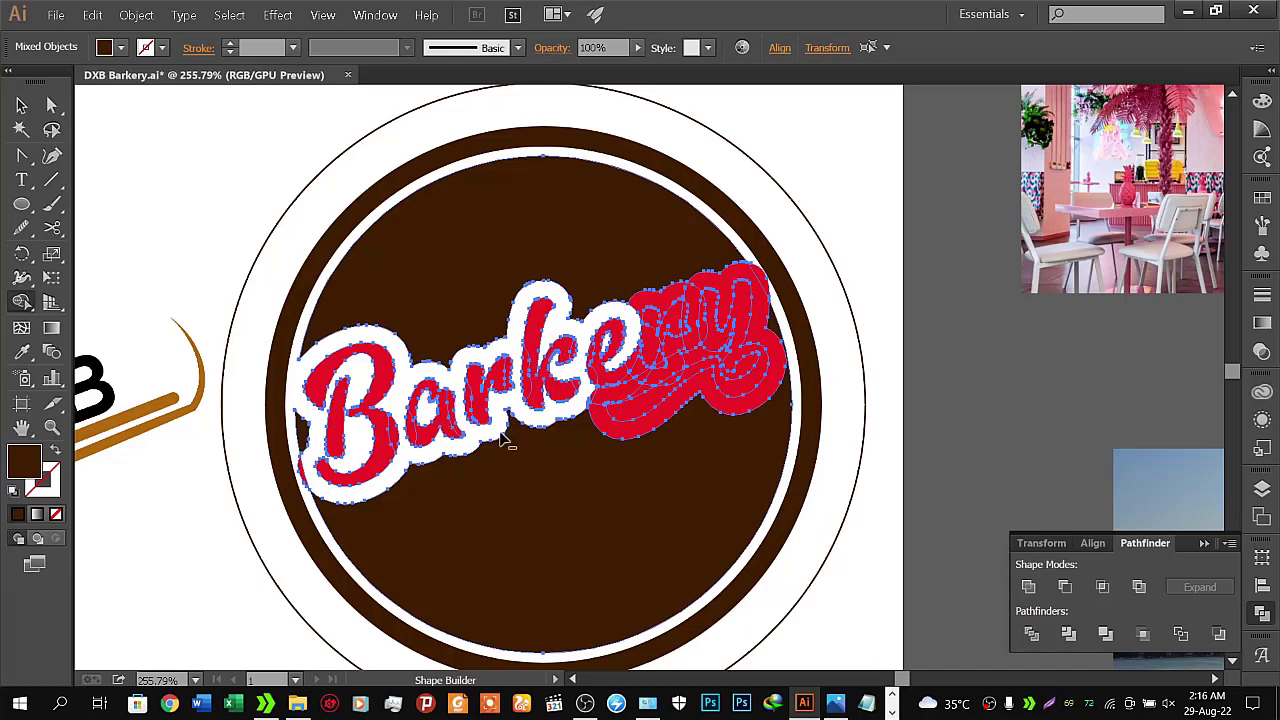
Remove the red outline around the r and y, including the leftover piece under the y
{"action": "left_click_drag", "start_coordinate": [632, 400], "coordinate": [745, 282]}
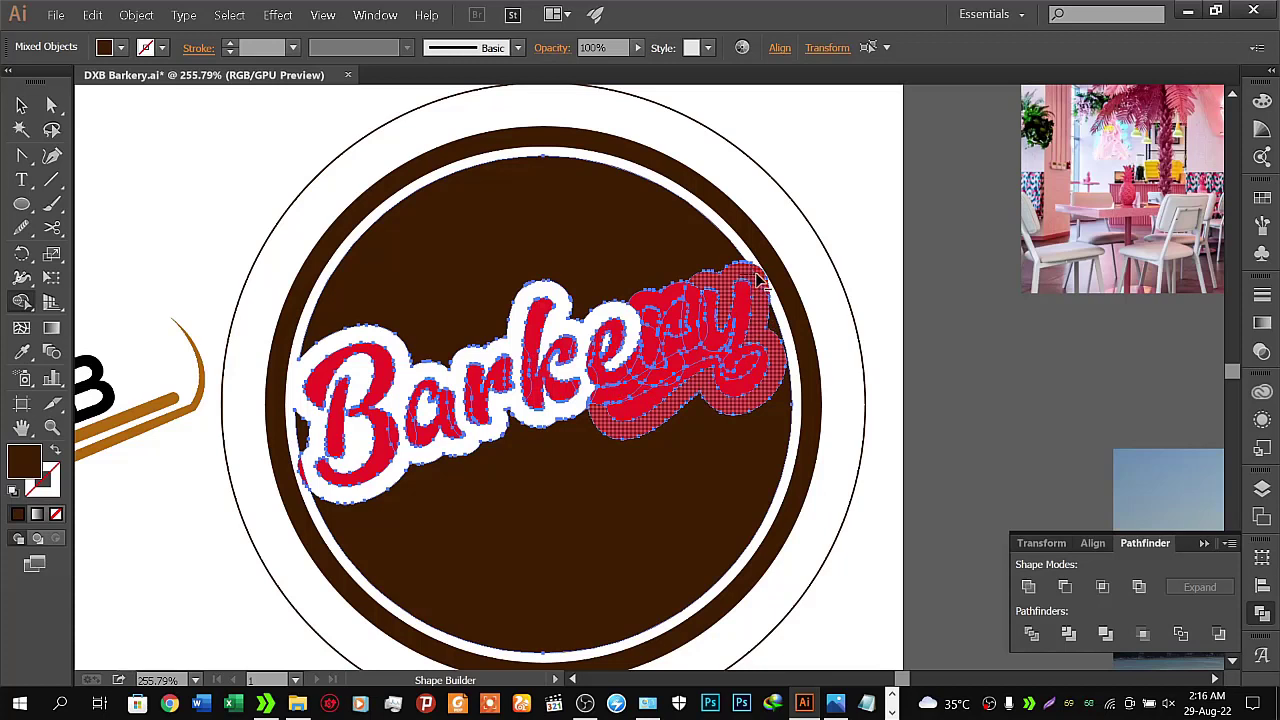
{"action": "left_click_drag", "start_coordinate": [745, 282], "coordinate": [764, 283]}
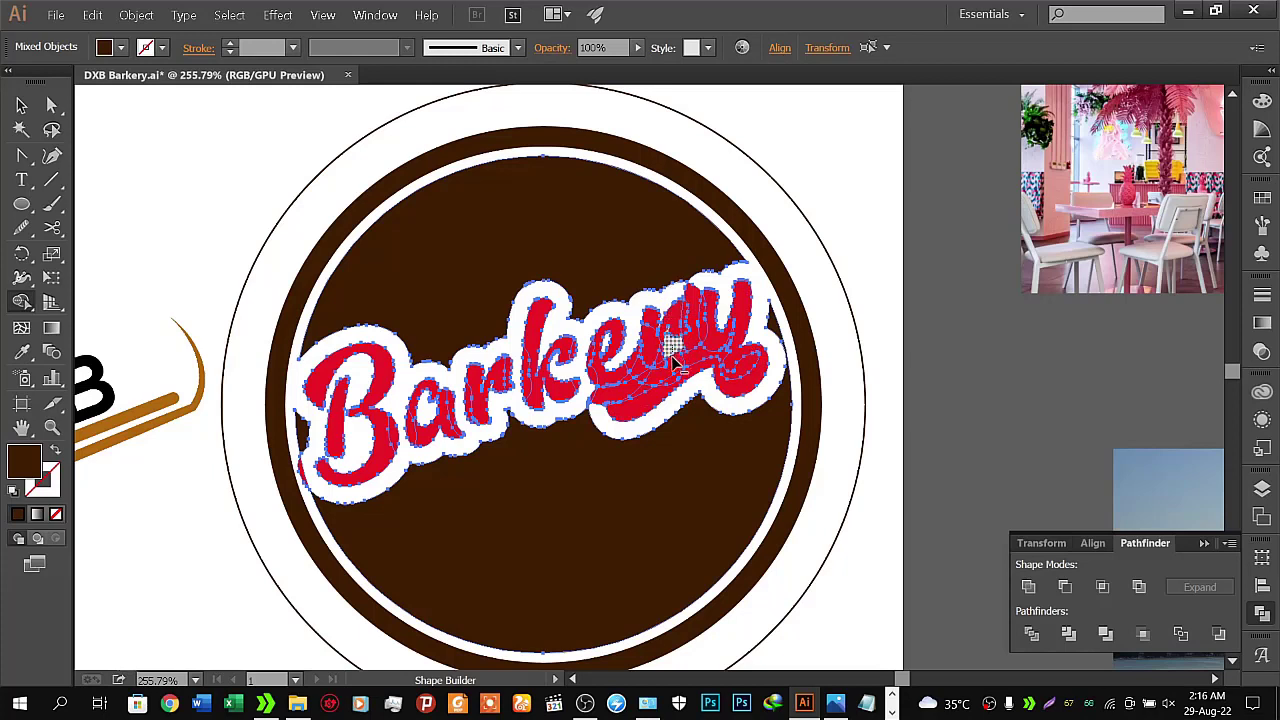
{"action": "left_click", "coordinate": [673, 363]}
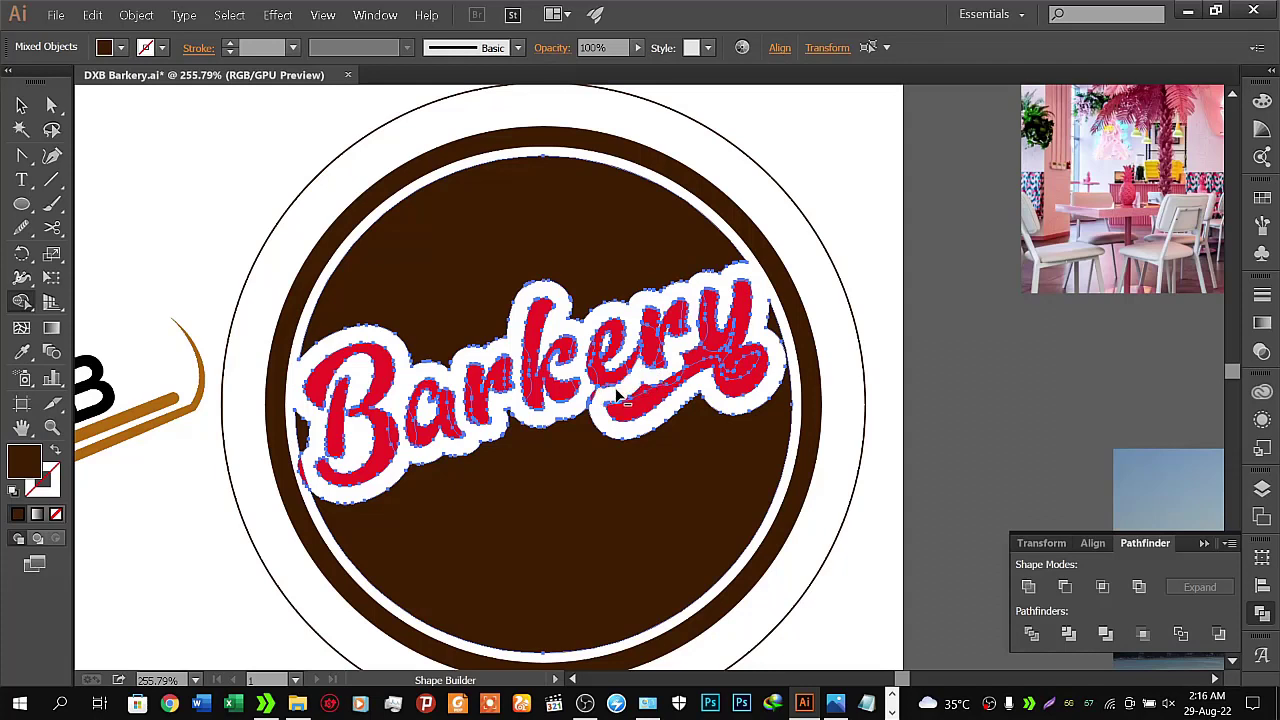
{"action": "left_click", "coordinate": [698, 360]}
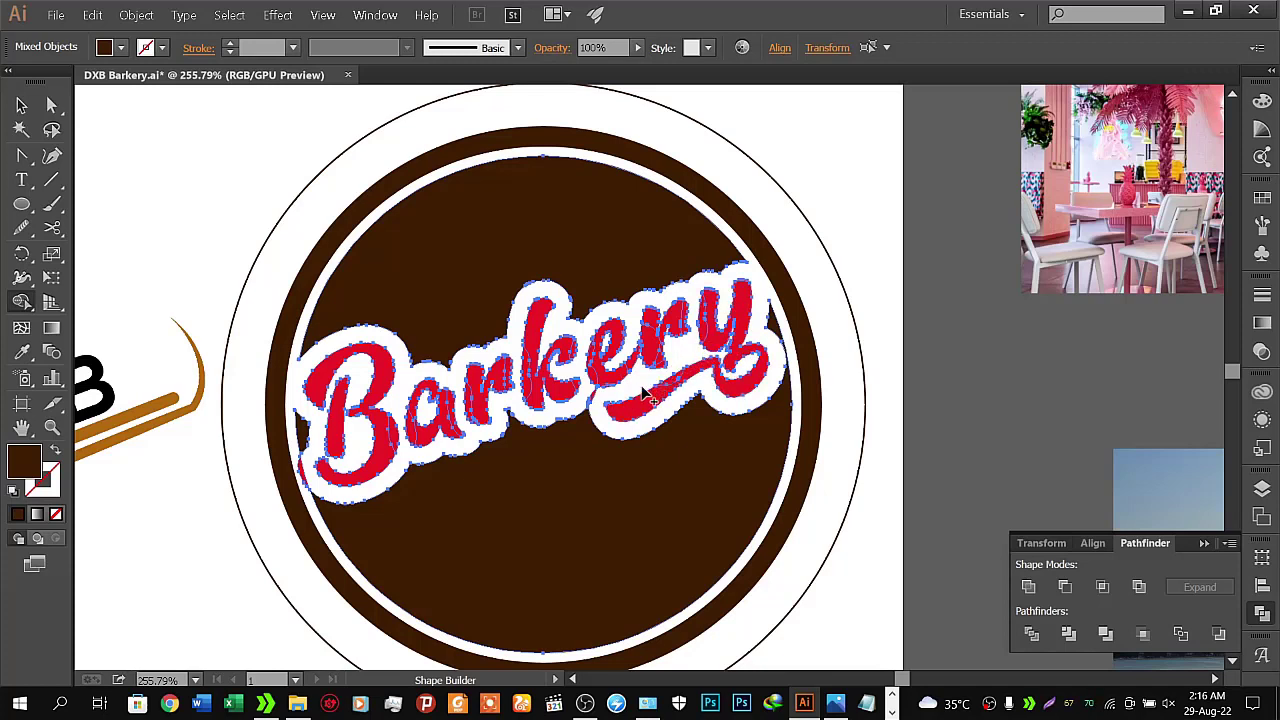
Zoom in on the swash under 'ery' and merge the leftover red sliver into it
{"action": "key", "text": "z"}
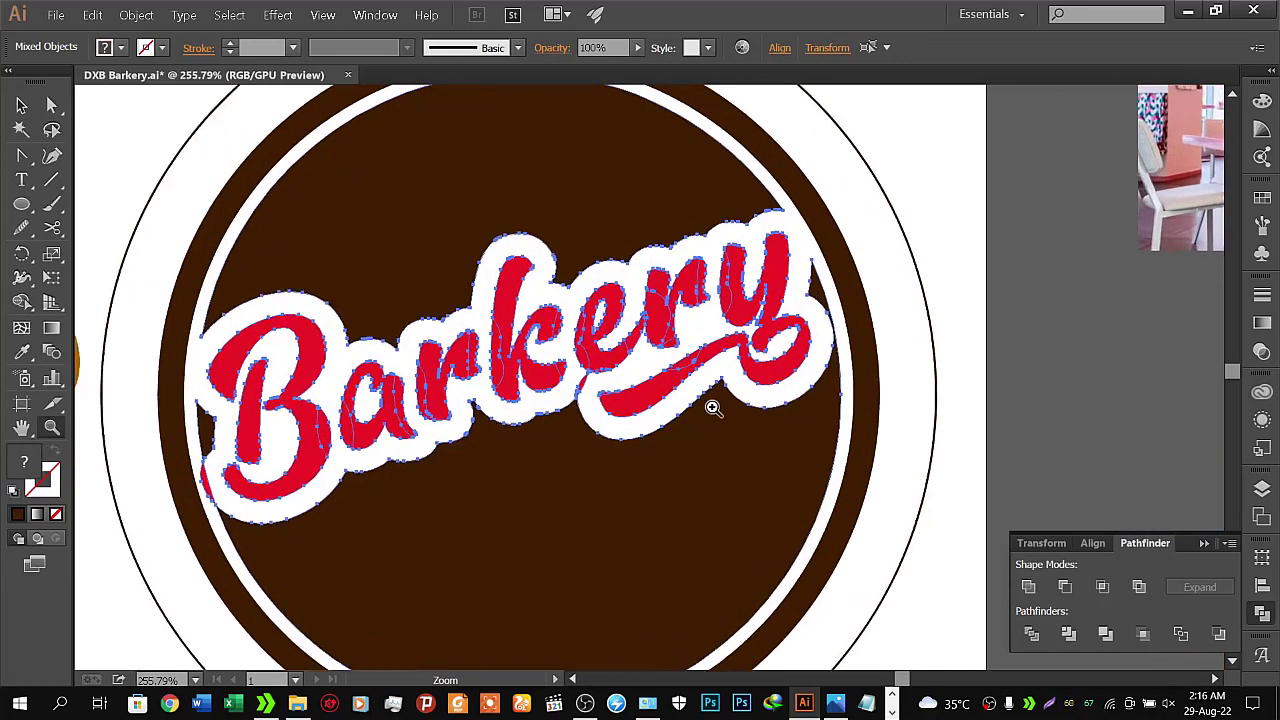
{"action": "left_click_drag", "start_coordinate": [625, 430], "coordinate": [820, 357]}
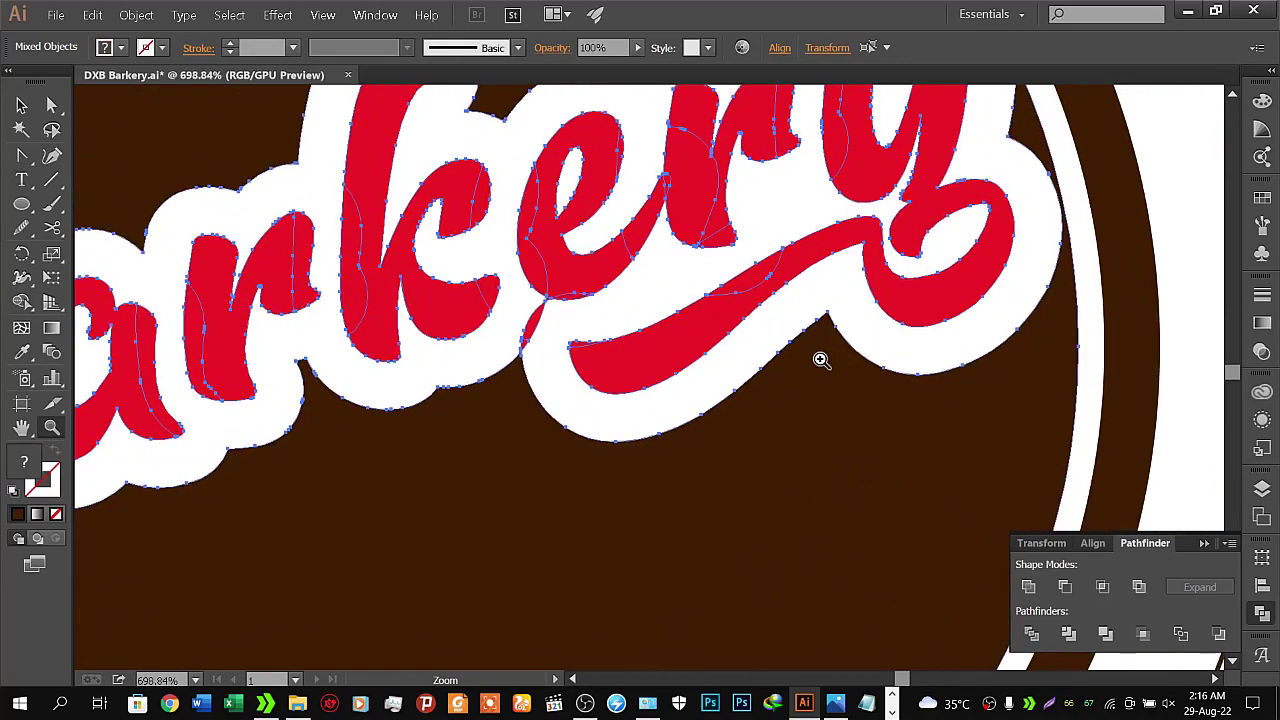
{"action": "left_click_drag", "start_coordinate": [634, 294], "coordinate": [730, 343]}
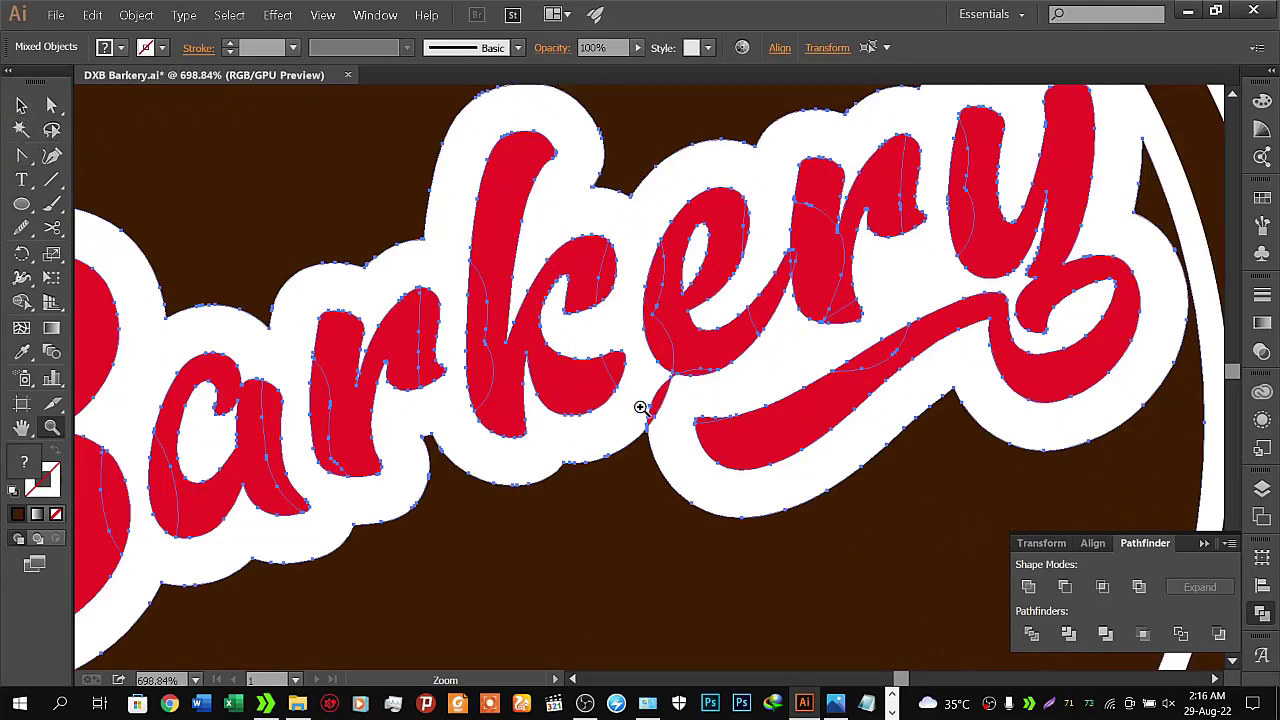
{"action": "left_click", "coordinate": [21, 302]}
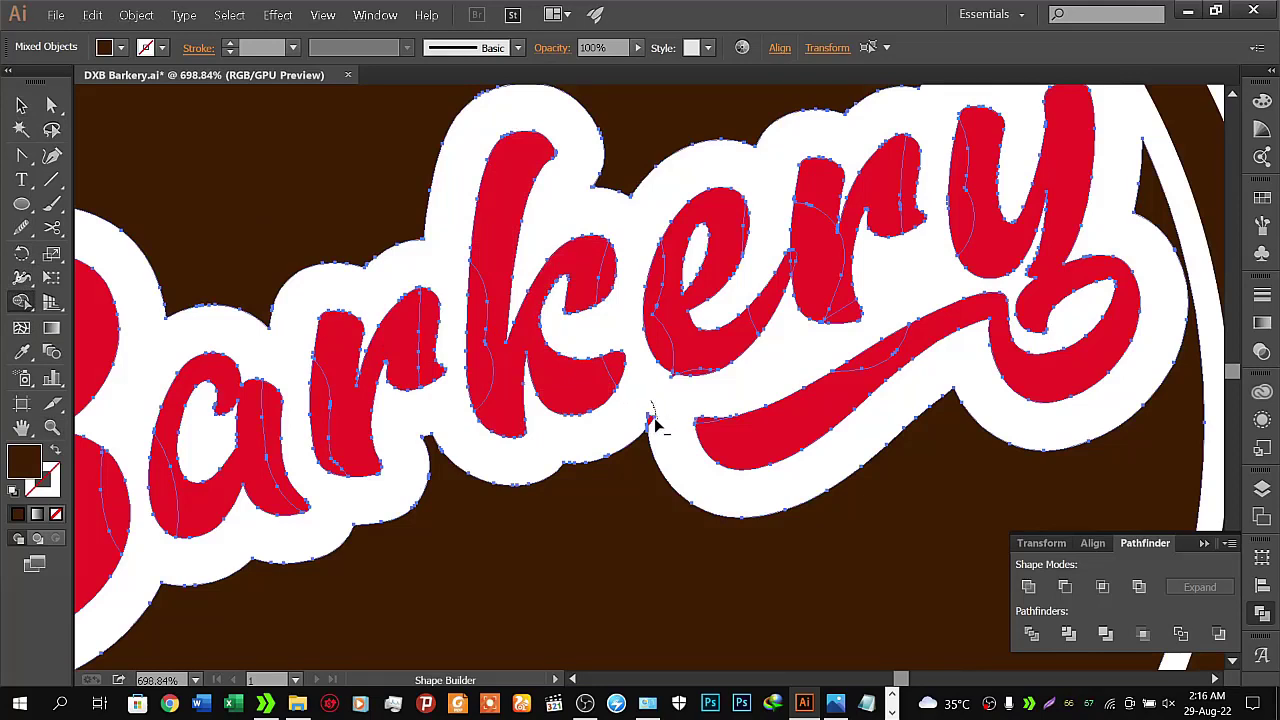
{"action": "left_click_drag", "start_coordinate": [684, 398], "coordinate": [708, 424]}
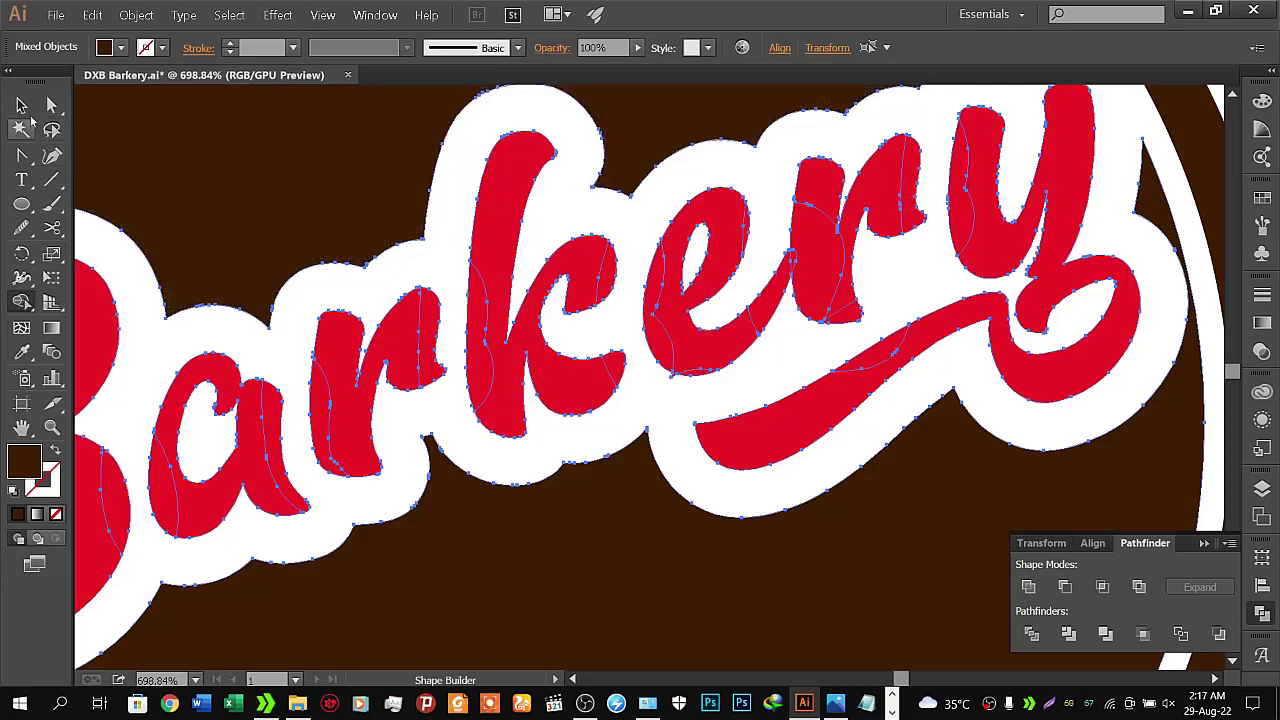
{"action": "left_click", "coordinate": [23, 107]}
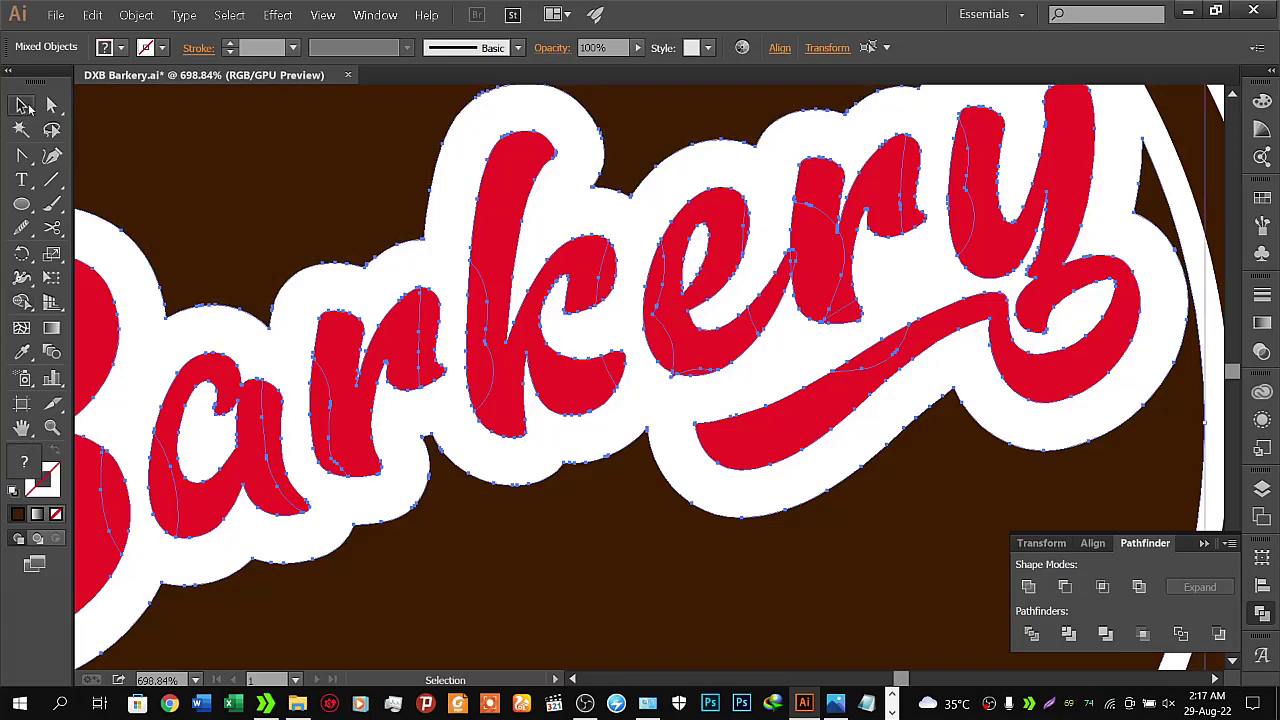
Inspect the lettering compound path in isolation mode, then return to the full artwork
{"action": "double_click", "coordinate": [184, 218]}
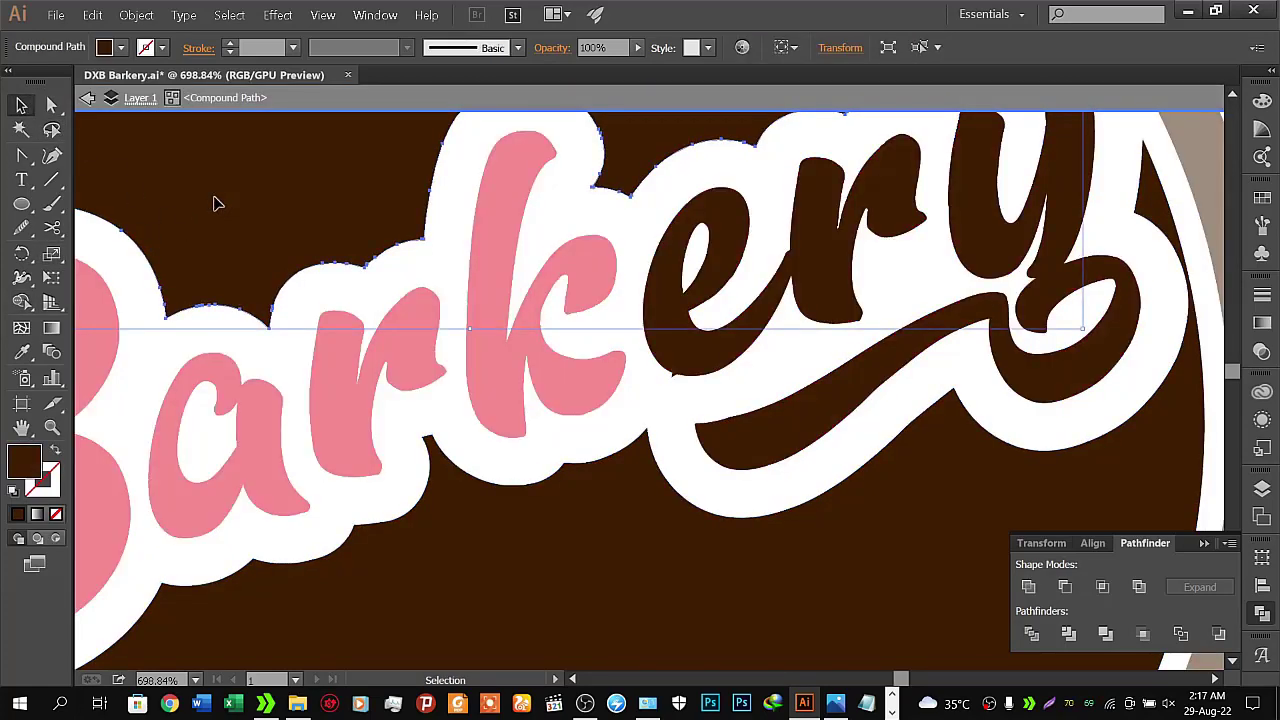
{"action": "left_click", "coordinate": [87, 98]}
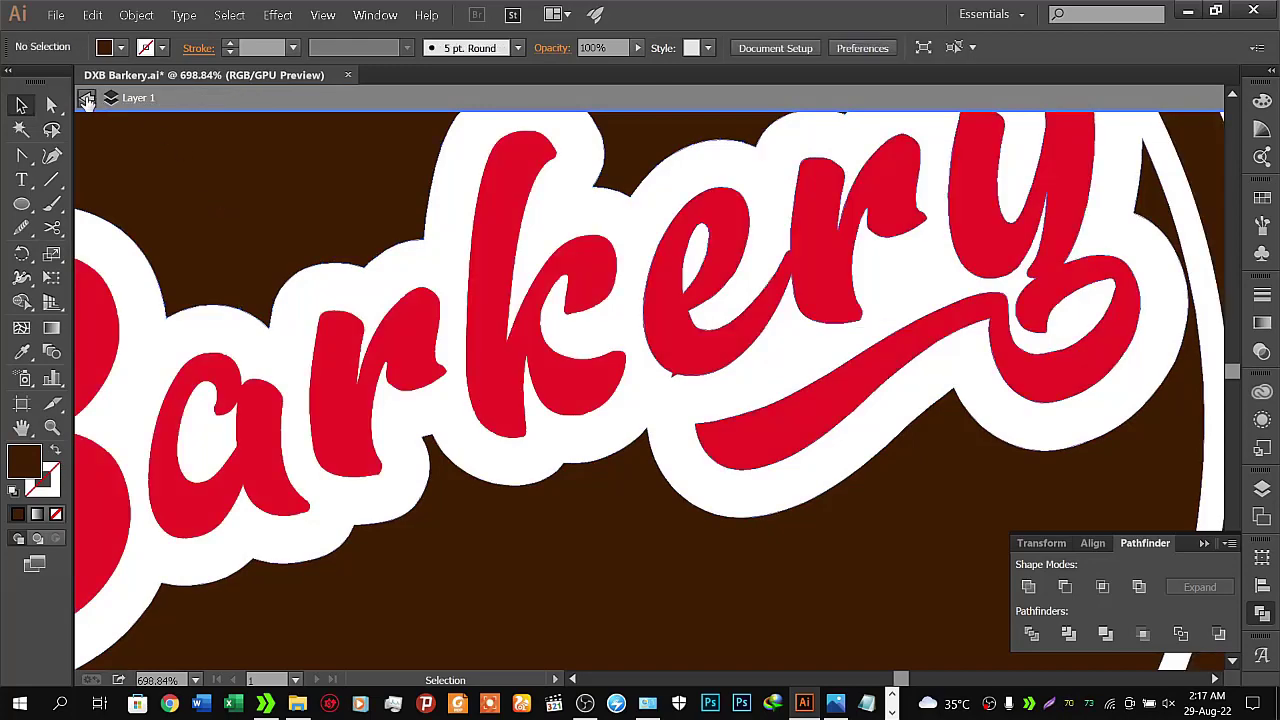
{"action": "left_click", "coordinate": [300, 205]}
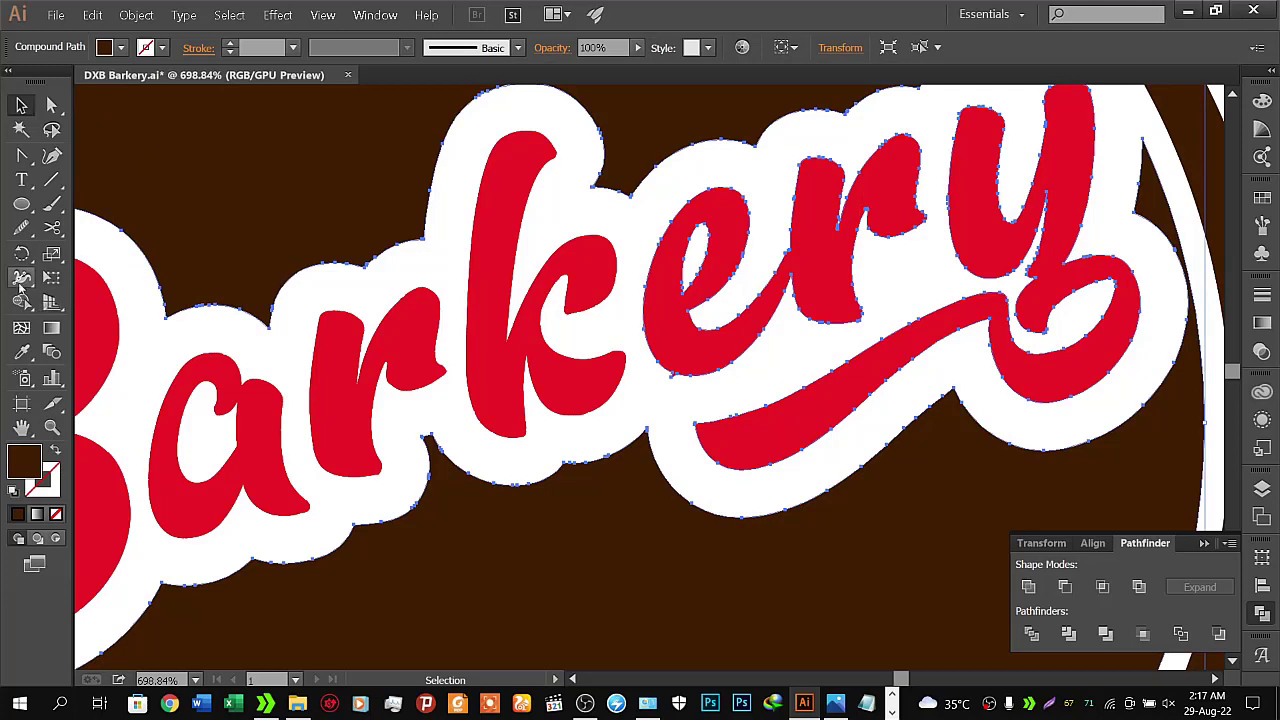
{"action": "left_click", "coordinate": [21, 301]}
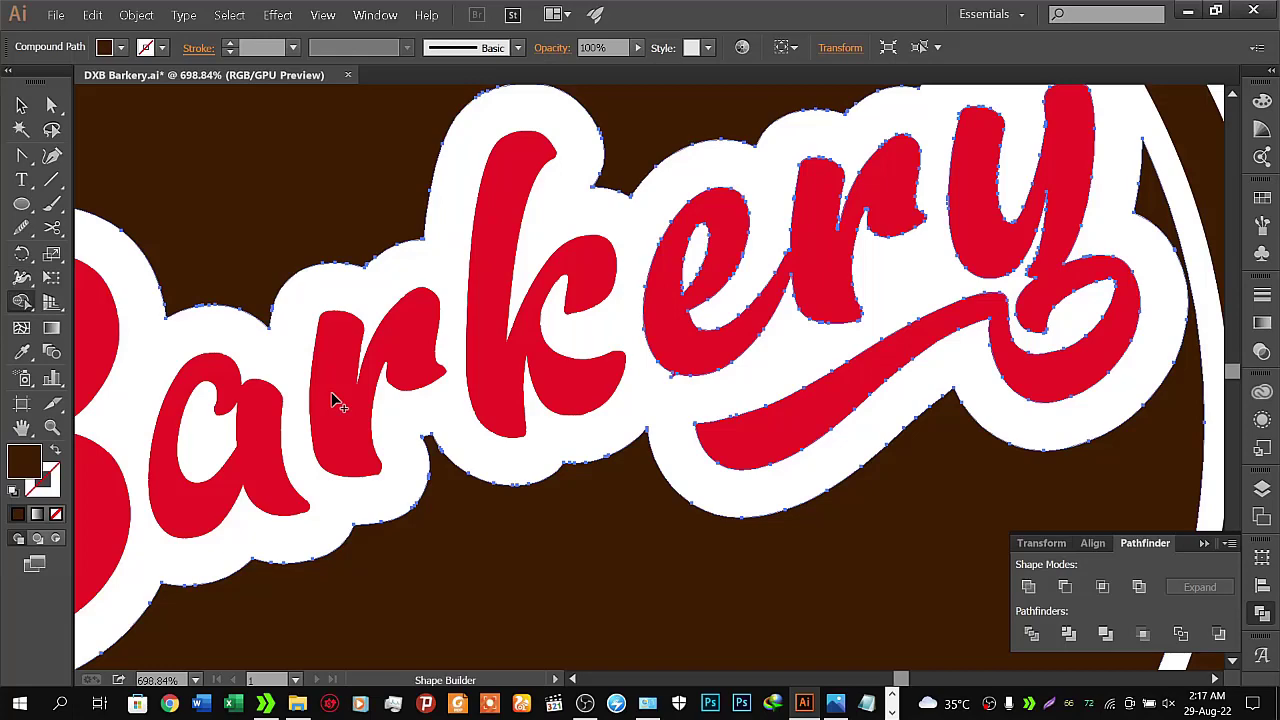
Delete the small stray dark piece to the left of the B
{"action": "left_click_drag", "start_coordinate": [314, 428], "coordinate": [564, 360]}
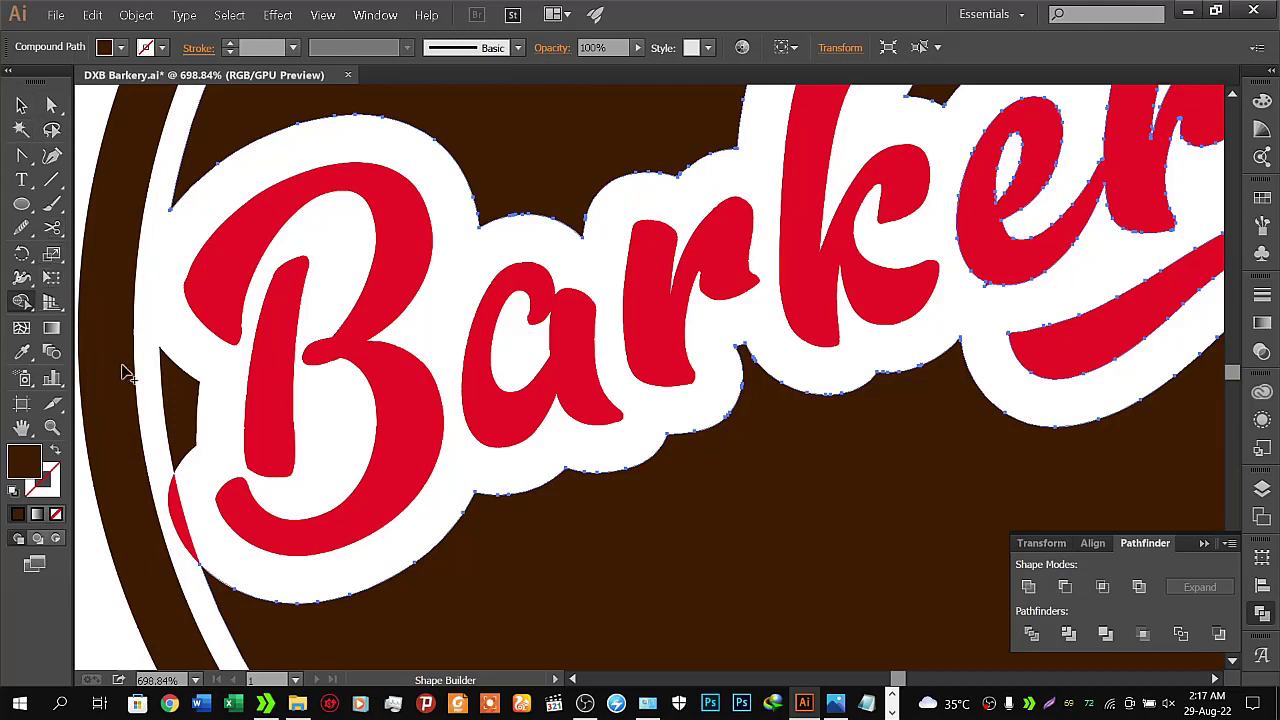
{"action": "left_click", "coordinate": [21, 105]}
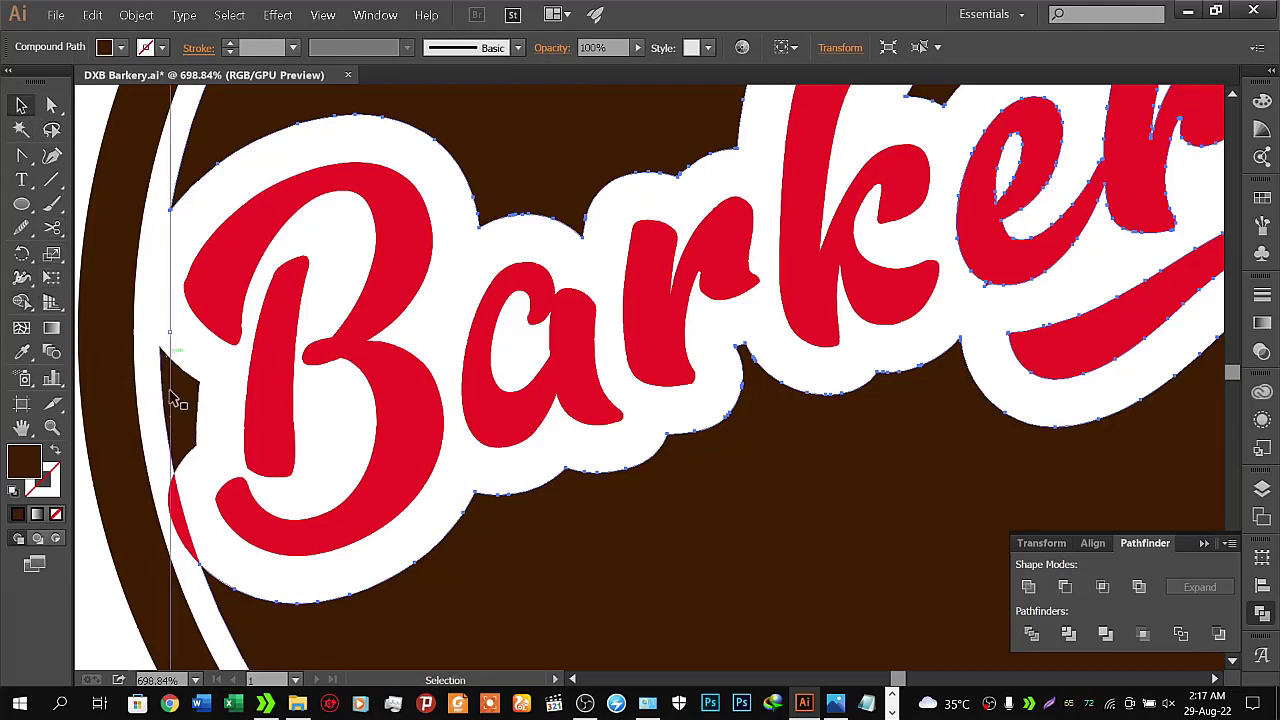
{"action": "left_click", "coordinate": [180, 420]}
{"action": "key", "text": "Delete"}
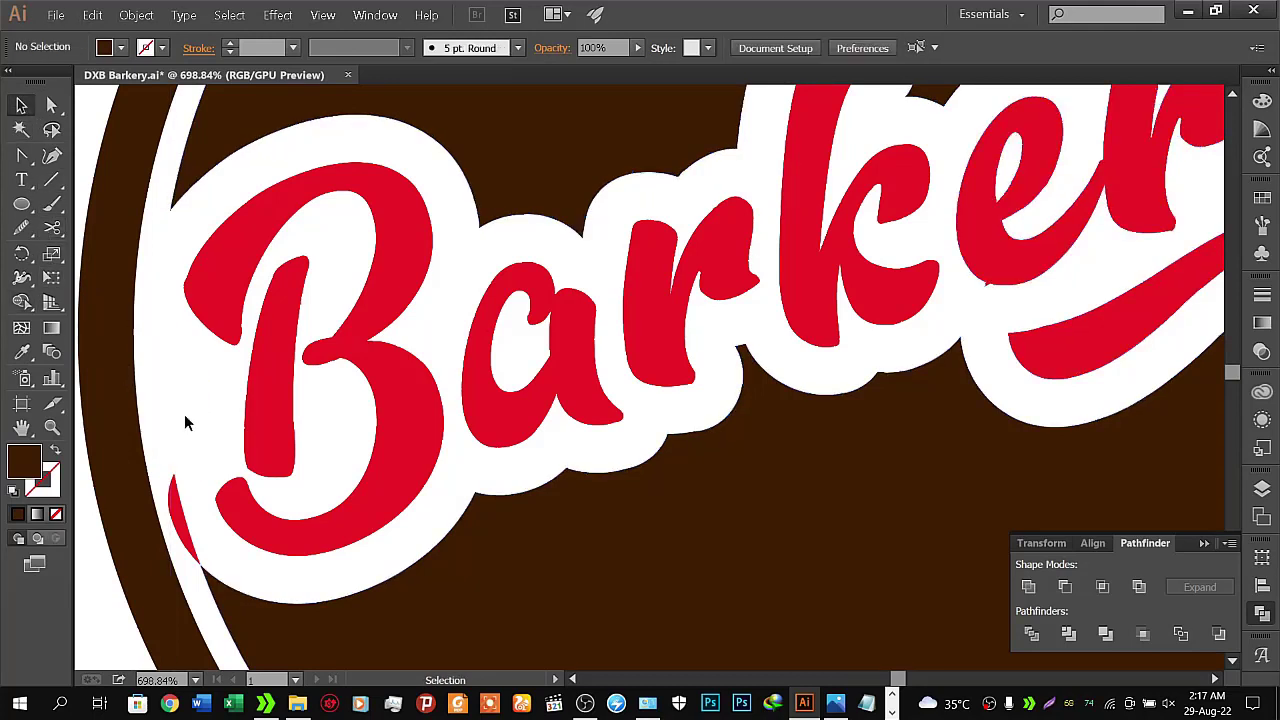
{"action": "left_click", "coordinate": [177, 512]}
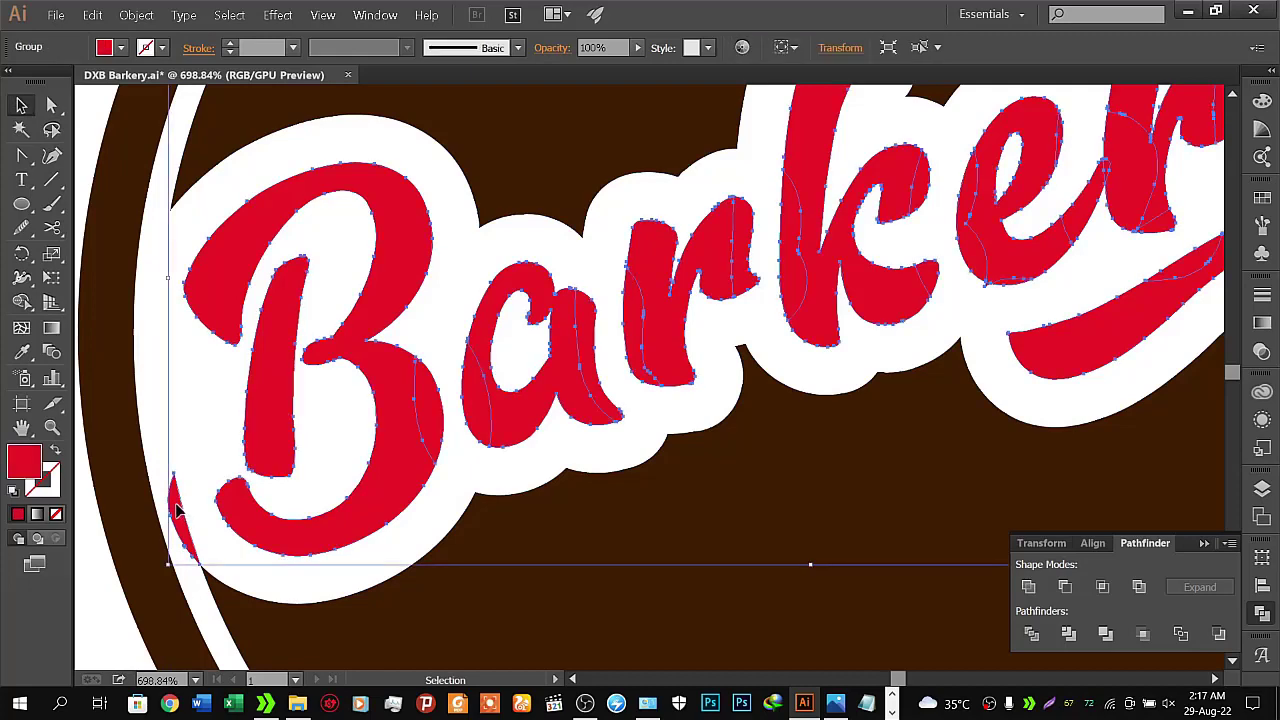
Select the Barker lettering group and combine its pieces with Pathfinder Unite
{"action": "left_click", "coordinate": [296, 338]}
{"action": "right_click", "coordinate": [295, 340]}
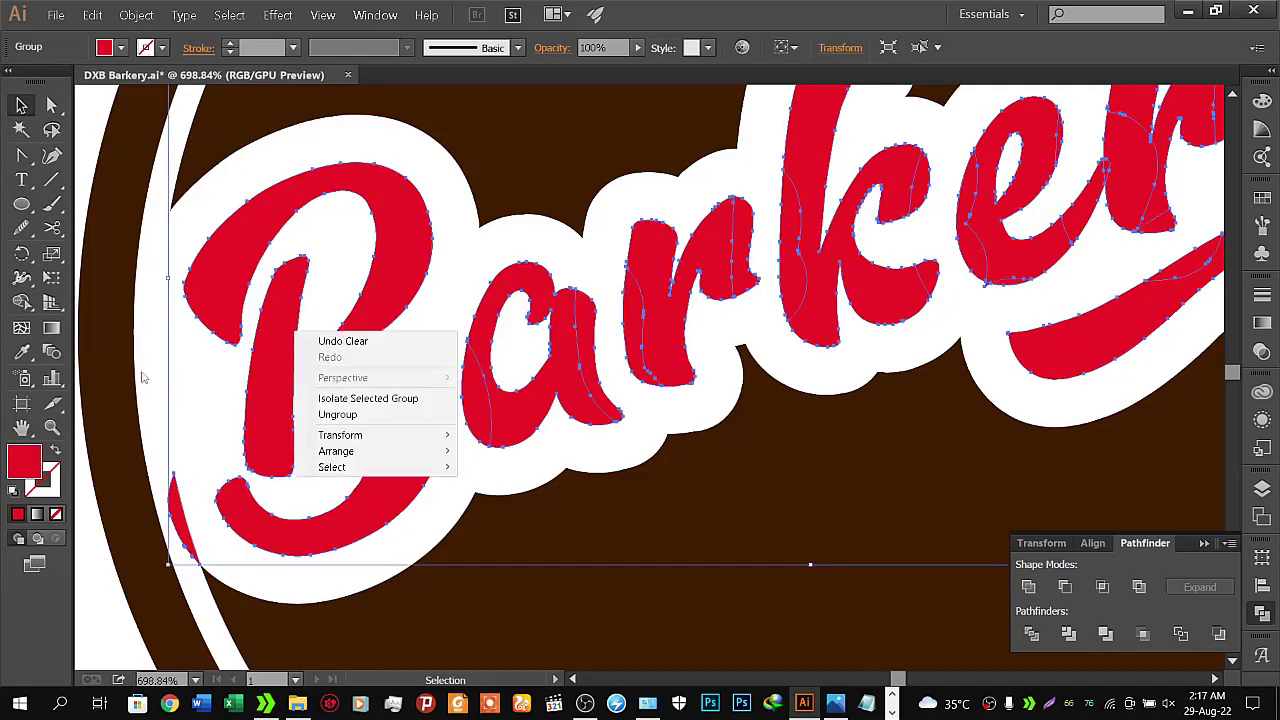
{"action": "left_click", "coordinate": [142, 377]}
{"action": "left_click", "coordinate": [285, 380]}
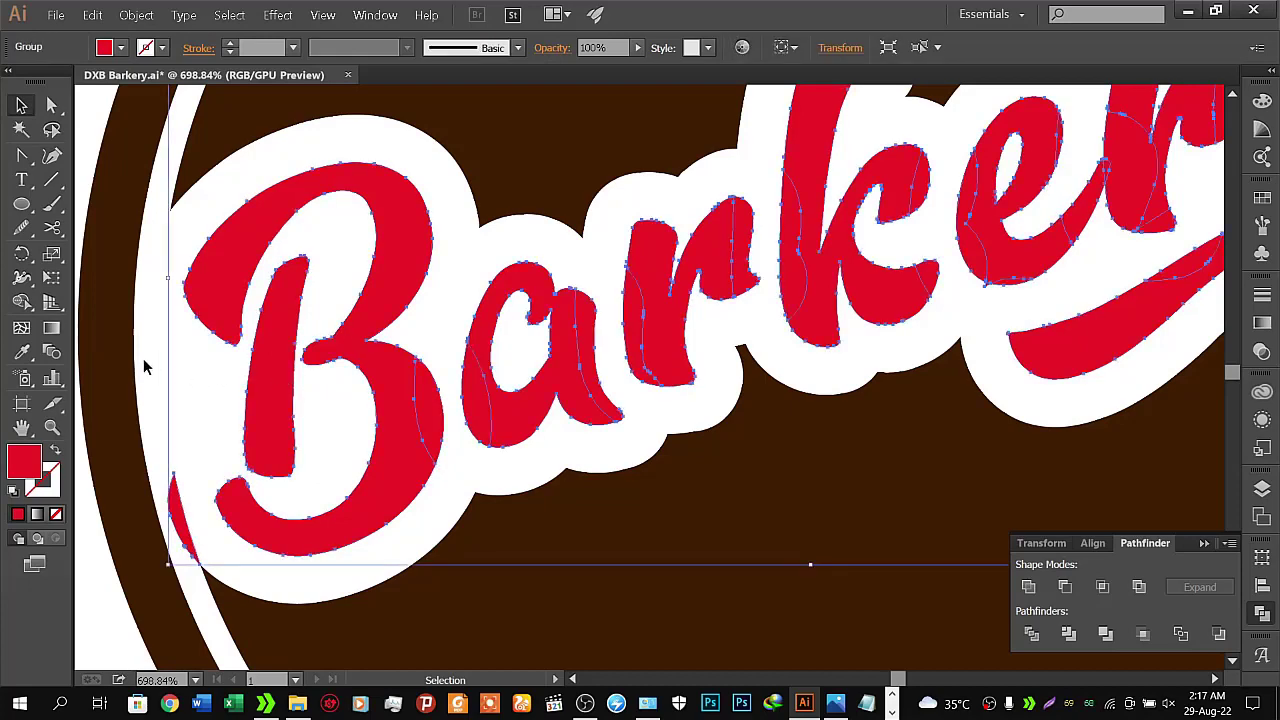
{"action": "left_click", "coordinate": [143, 358]}
{"action": "left_click", "coordinate": [262, 401]}
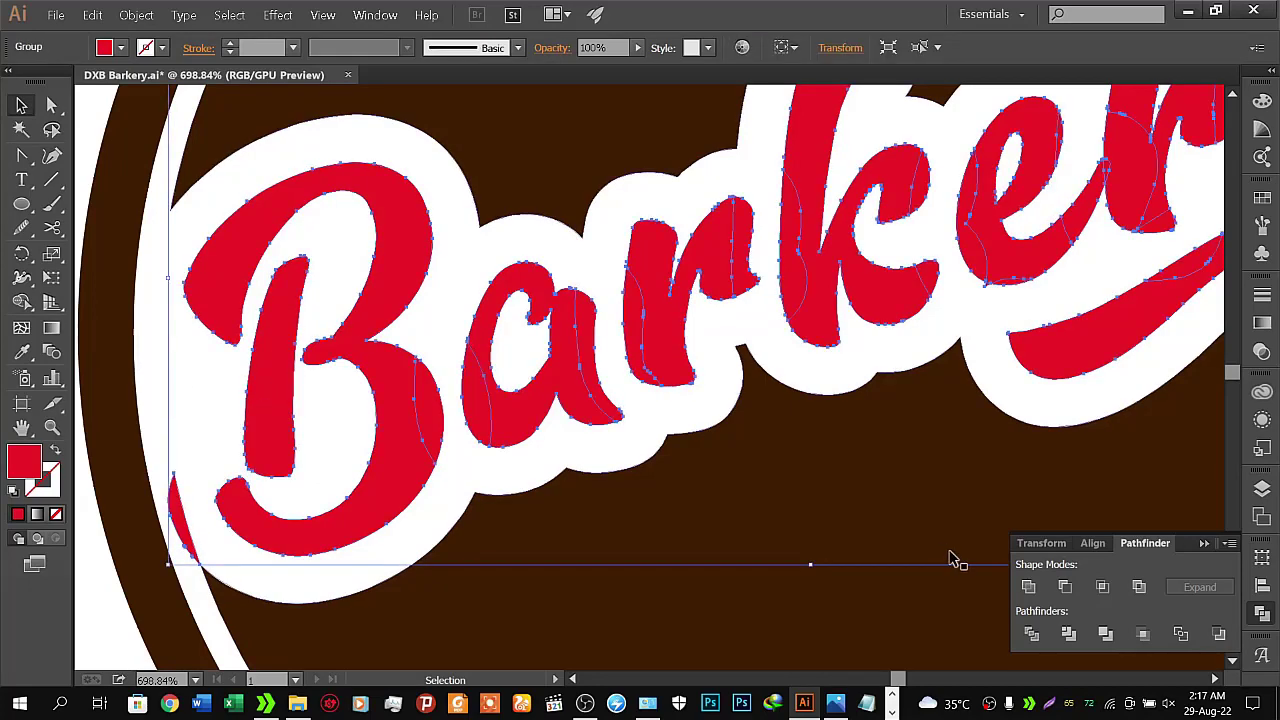
{"action": "left_click", "coordinate": [1024, 587]}
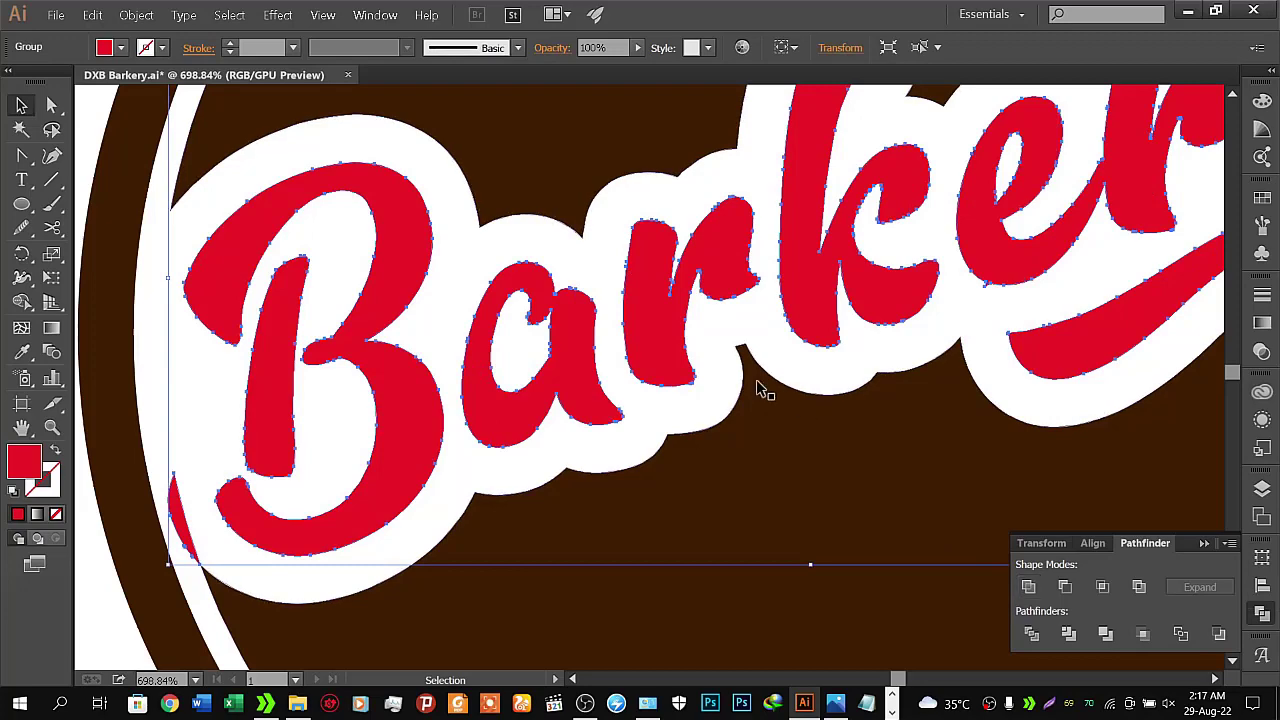
Zoom out to show the whole badge and DXB mark, then reselect the Barkery lettering
{"action": "left_click_drag", "start_coordinate": [817, 320], "coordinate": [330, 425]}
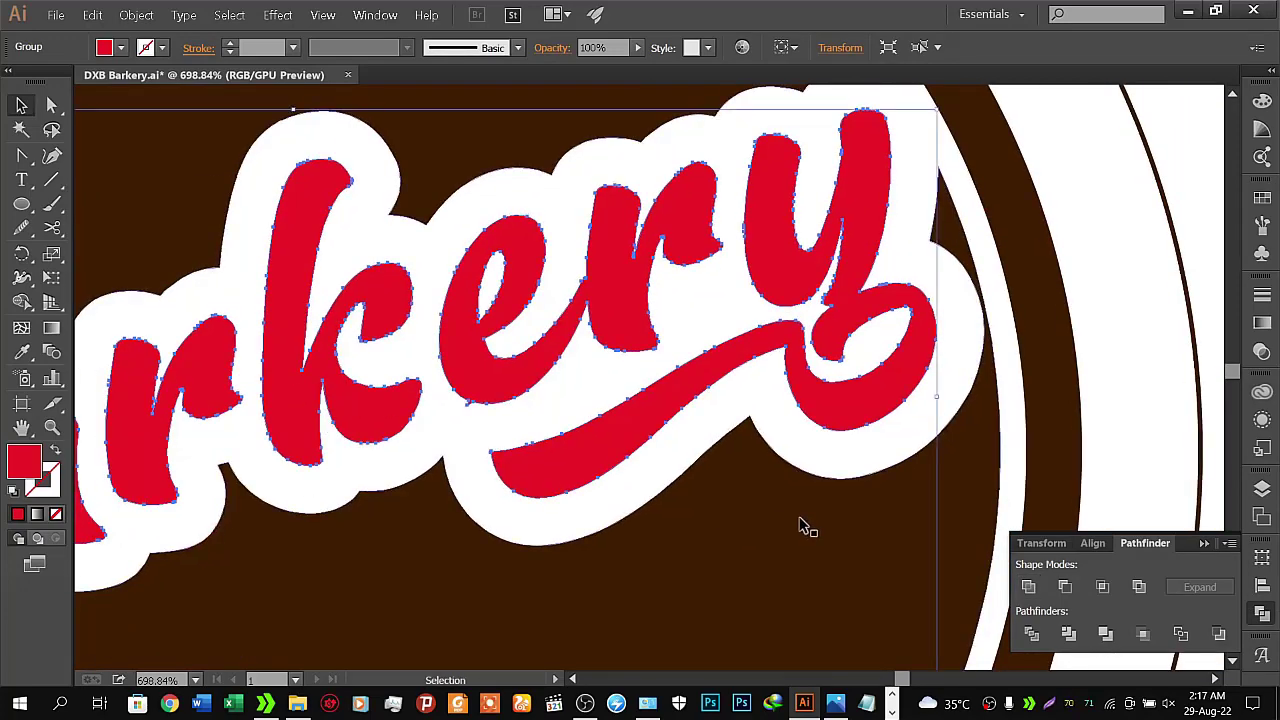
{"action": "key", "text": "z"}
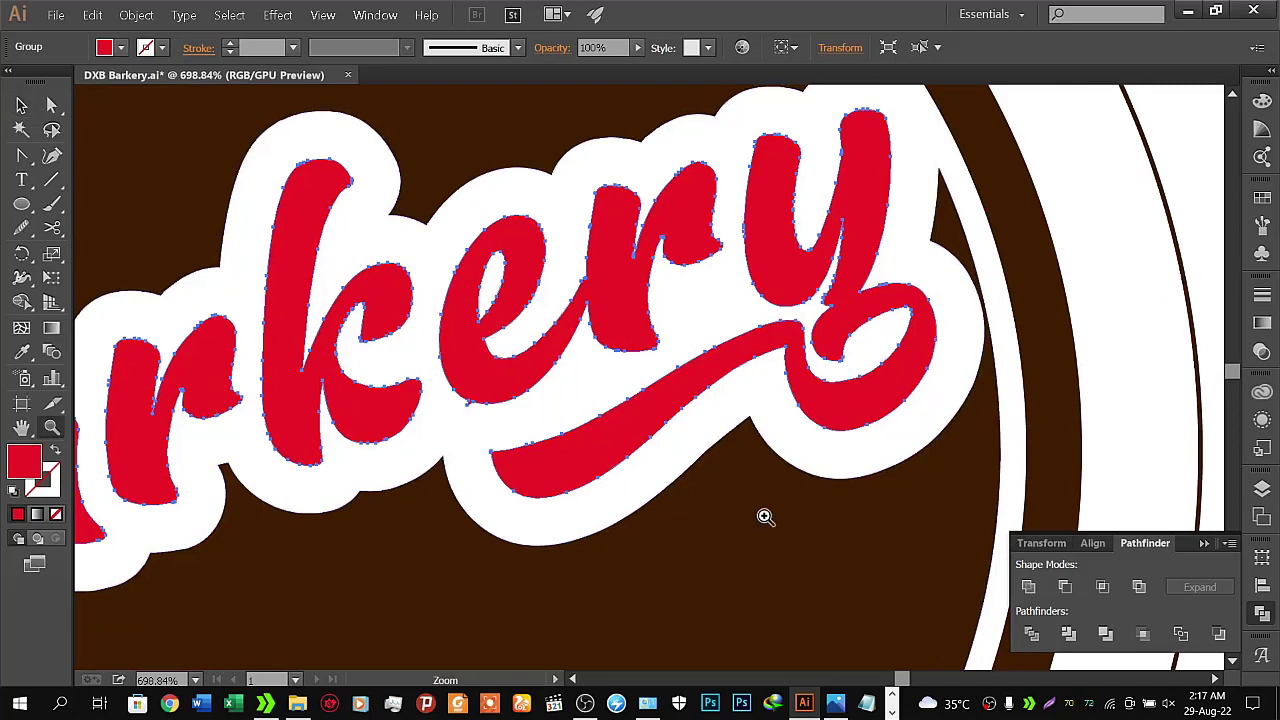
{"action": "left_click", "coordinate": [790, 508], "text": "alt"}
{"action": "left_click", "coordinate": [670, 531], "text": "alt"}
{"action": "left_click_drag", "start_coordinate": [694, 526], "coordinate": [800, 380]}
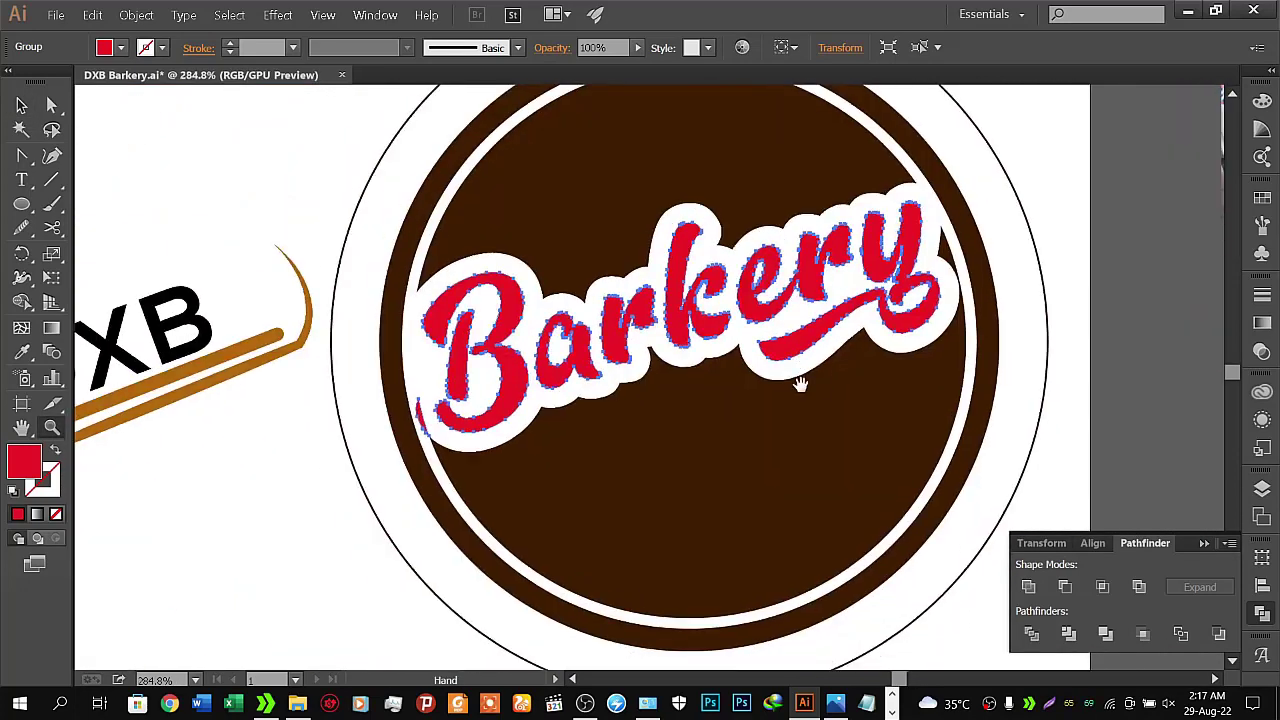
{"action": "left_click", "coordinate": [794, 387], "text": "alt"}
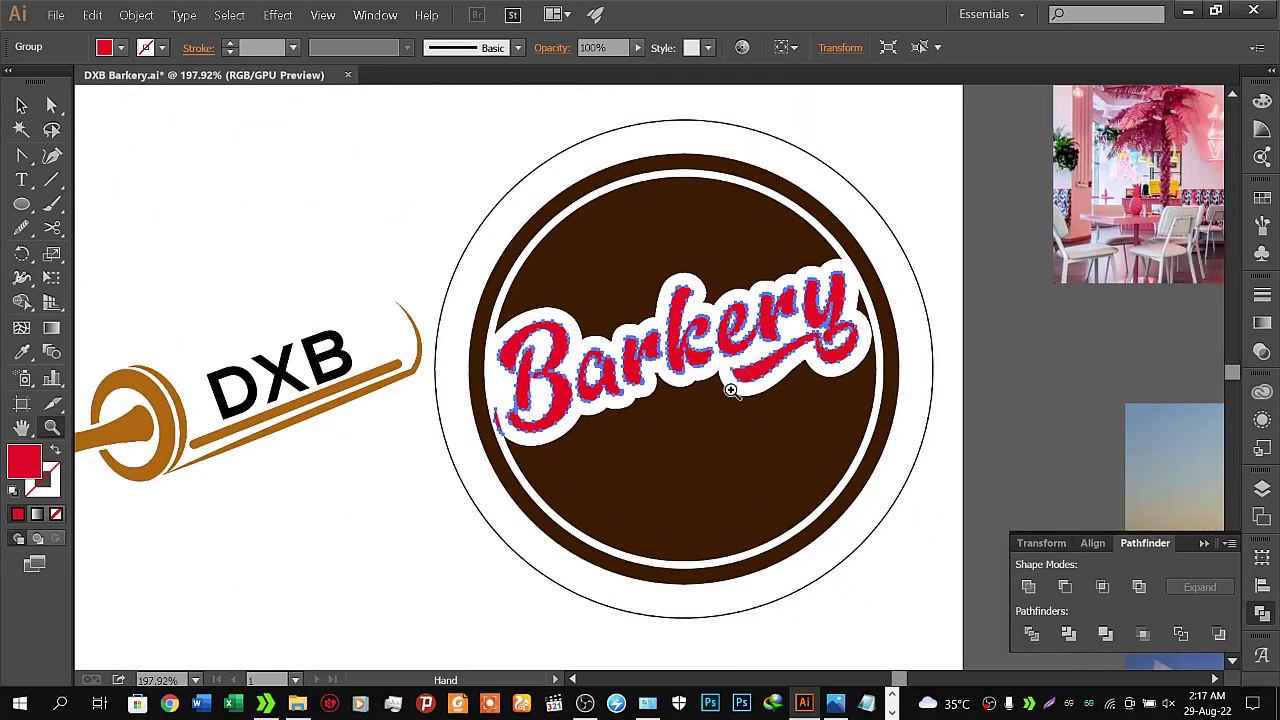
{"action": "left_click", "coordinate": [21, 105]}
{"action": "left_click", "coordinate": [218, 192]}
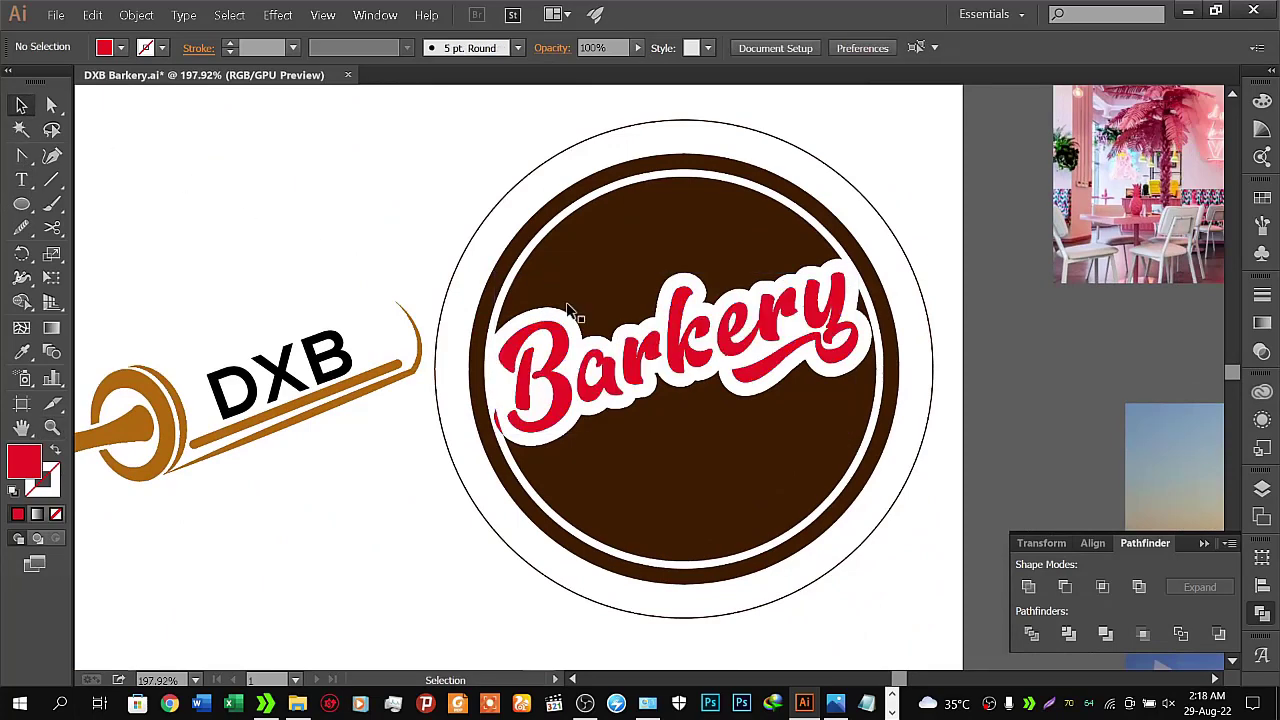
{"action": "left_click", "coordinate": [636, 378]}
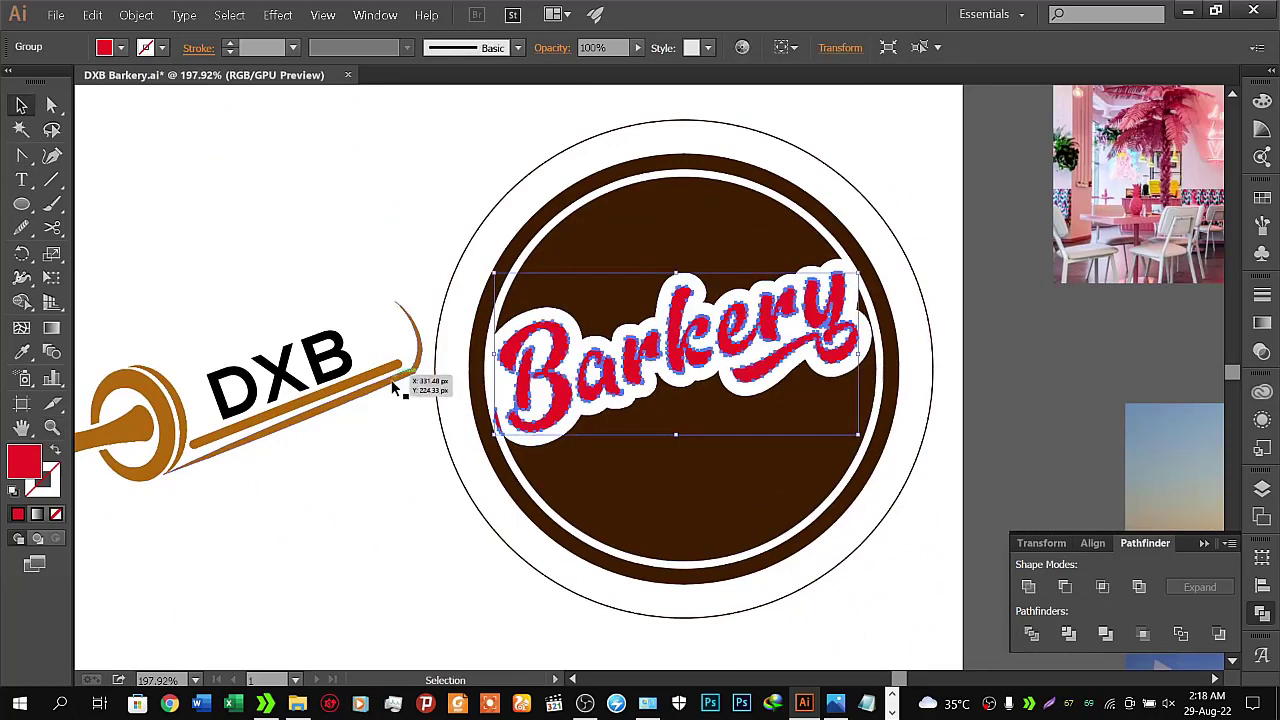
{"action": "left_click_drag", "start_coordinate": [442, 396], "coordinate": [706, 346]}
Eyedrop the top orange swatch onto the Barkery lettering, then deselect it
{"action": "left_click_drag", "start_coordinate": [406, 271], "coordinate": [975, 325]}
{"action": "left_click_drag", "start_coordinate": [498, 260], "coordinate": [712, 357]}
{"action": "left_click", "coordinate": [21, 352]}
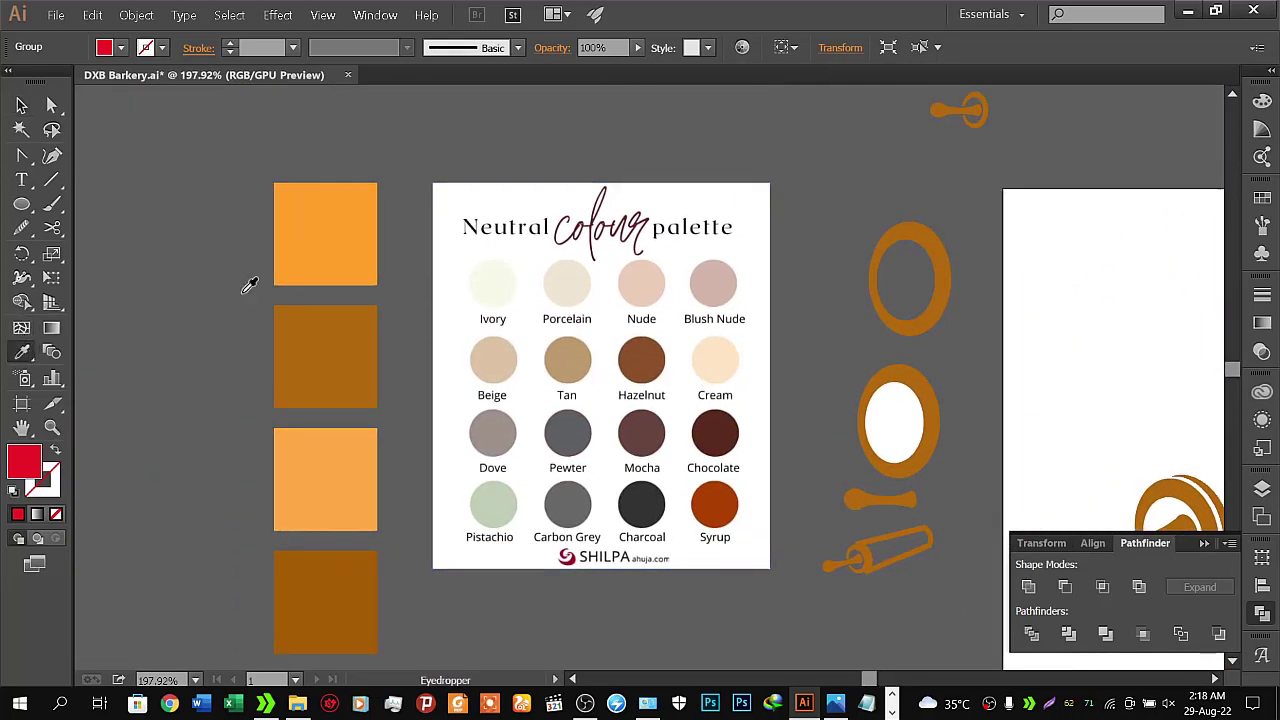
{"action": "left_click", "coordinate": [368, 214]}
{"action": "left_click_drag", "start_coordinate": [963, 286], "coordinate": [374, 286]}
{"action": "left_click_drag", "start_coordinate": [720, 286], "coordinate": [477, 274]}
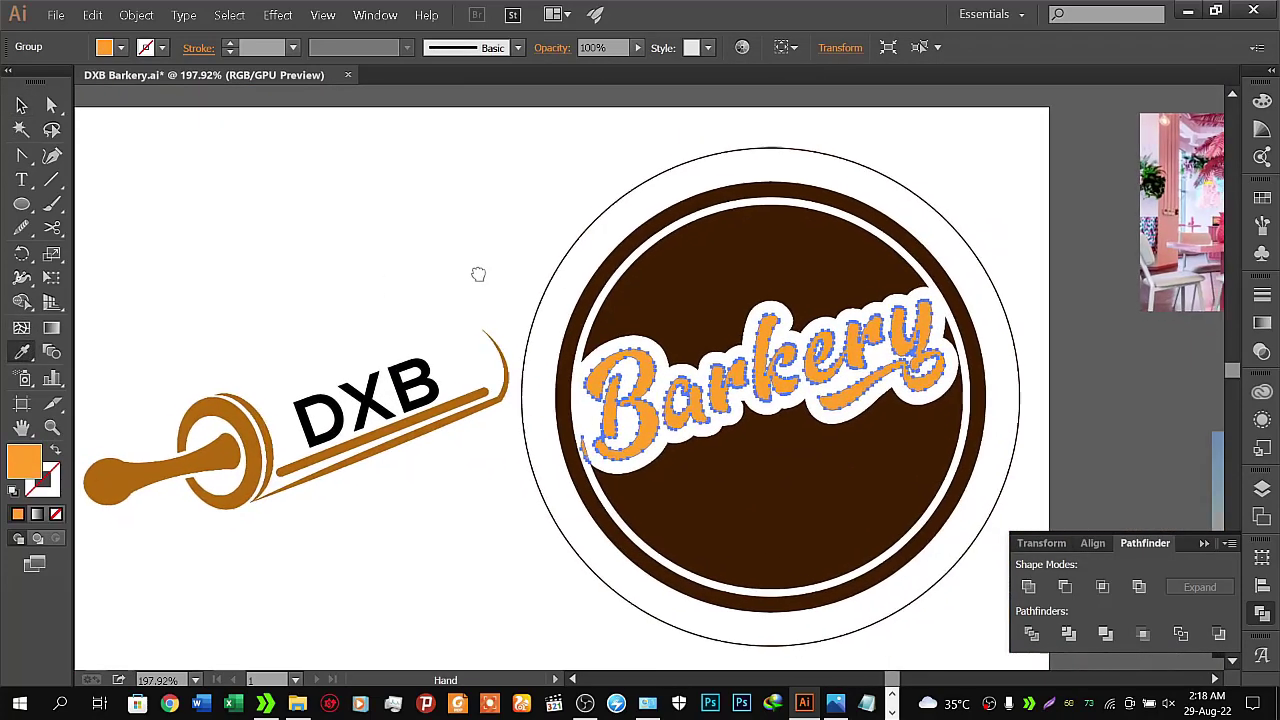
{"action": "left_click", "coordinate": [21, 105]}
{"action": "left_click", "coordinate": [253, 233]}
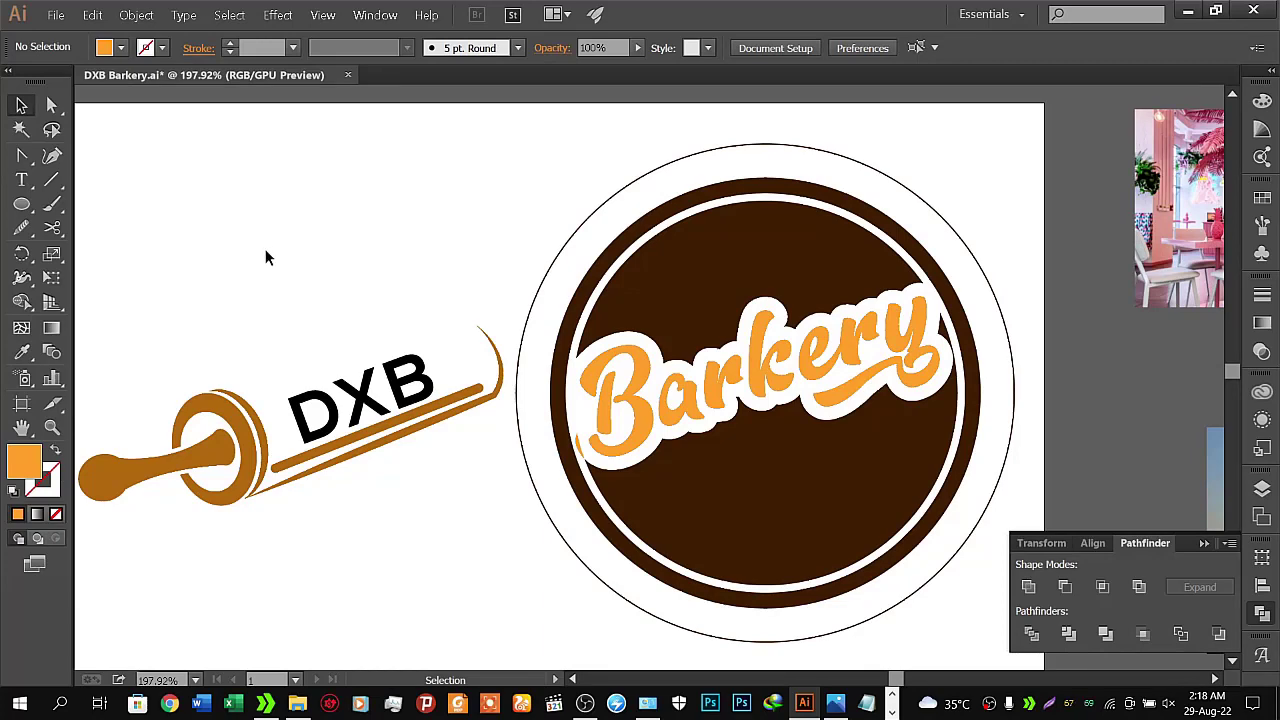
Zoom out one step and centre the finished logo in the view
{"action": "key", "text": "z"}
{"action": "left_click", "coordinate": [390, 358], "text": "alt"}
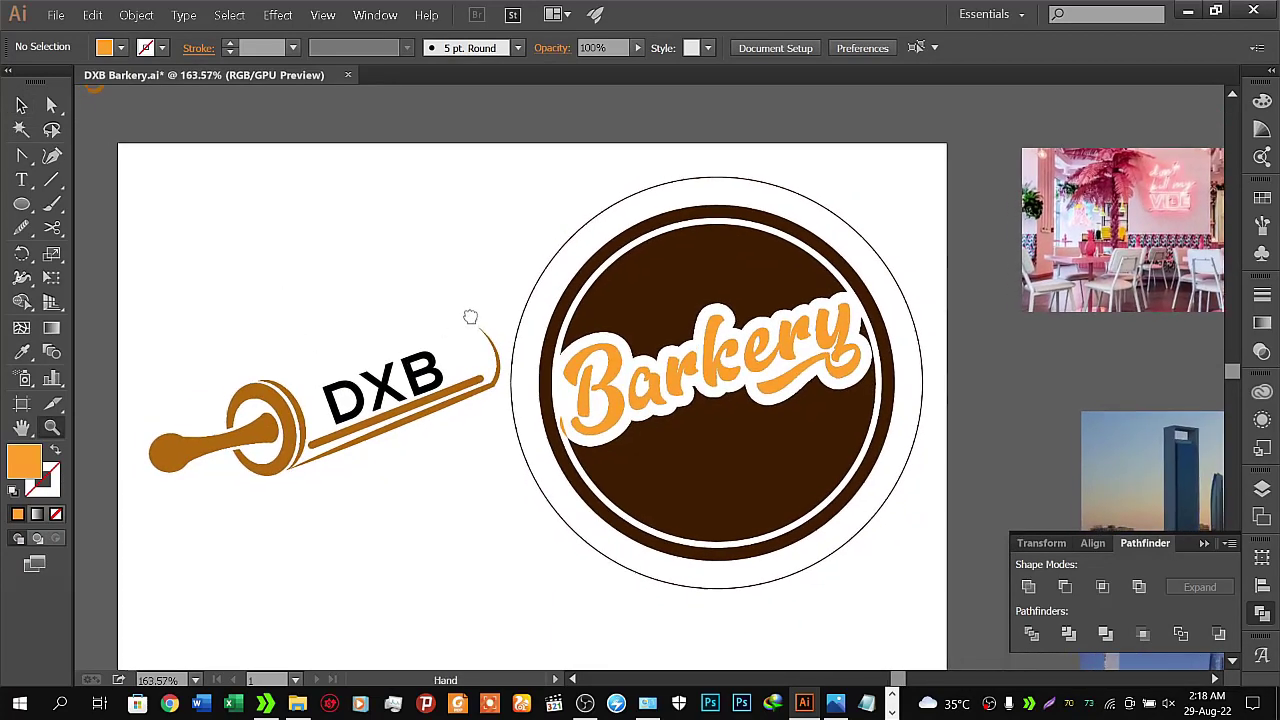
{"action": "left_click_drag", "start_coordinate": [466, 317], "coordinate": [526, 291]}
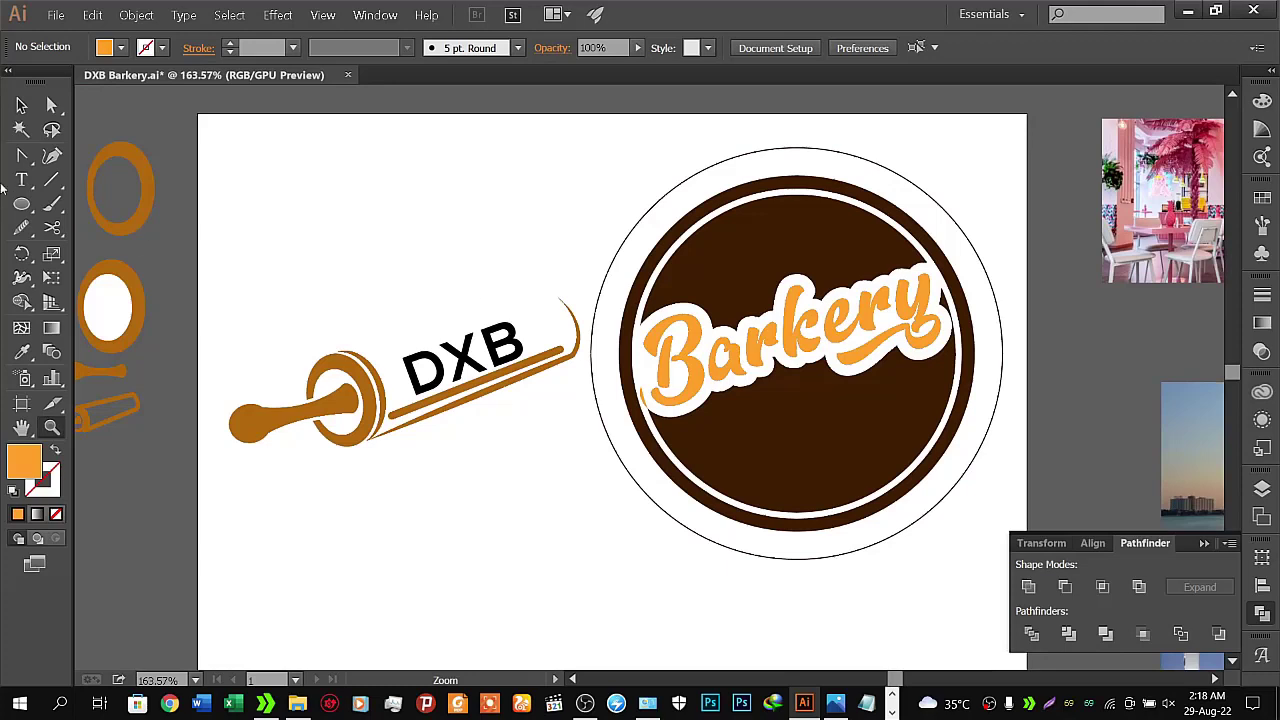
{"action": "key", "text": "v"}
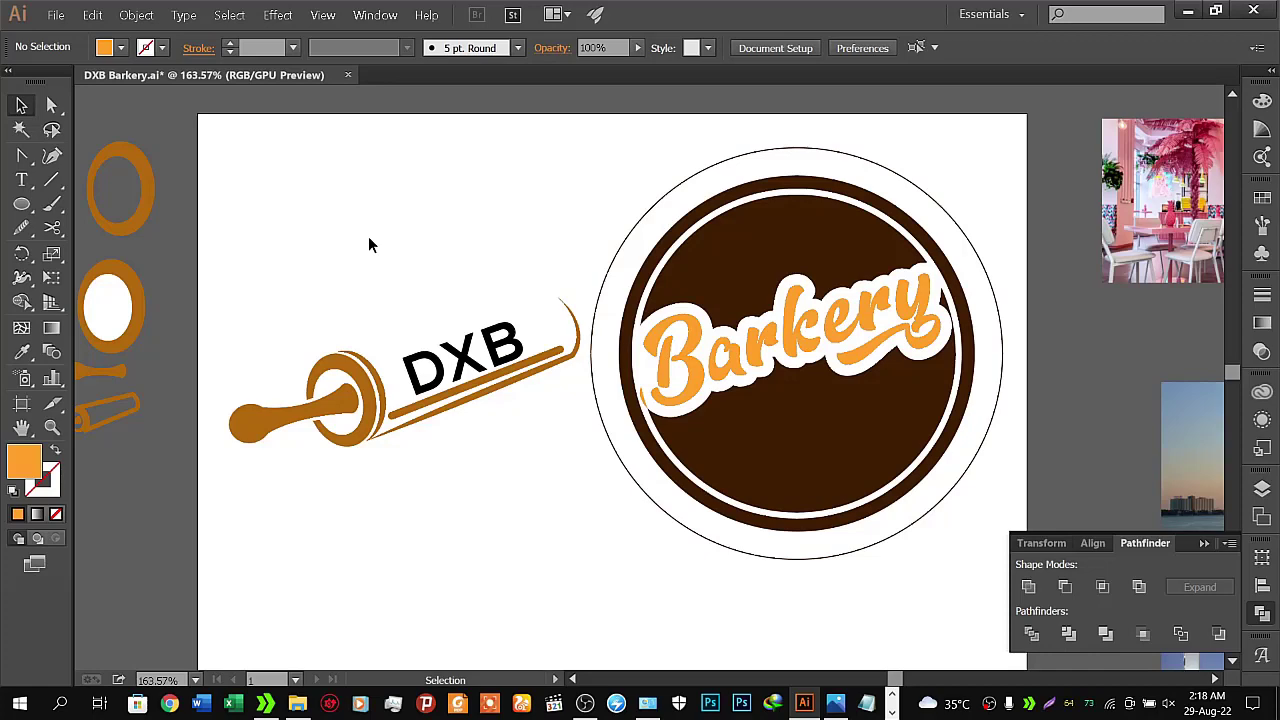
{"action": "left_click", "coordinate": [56, 15]}
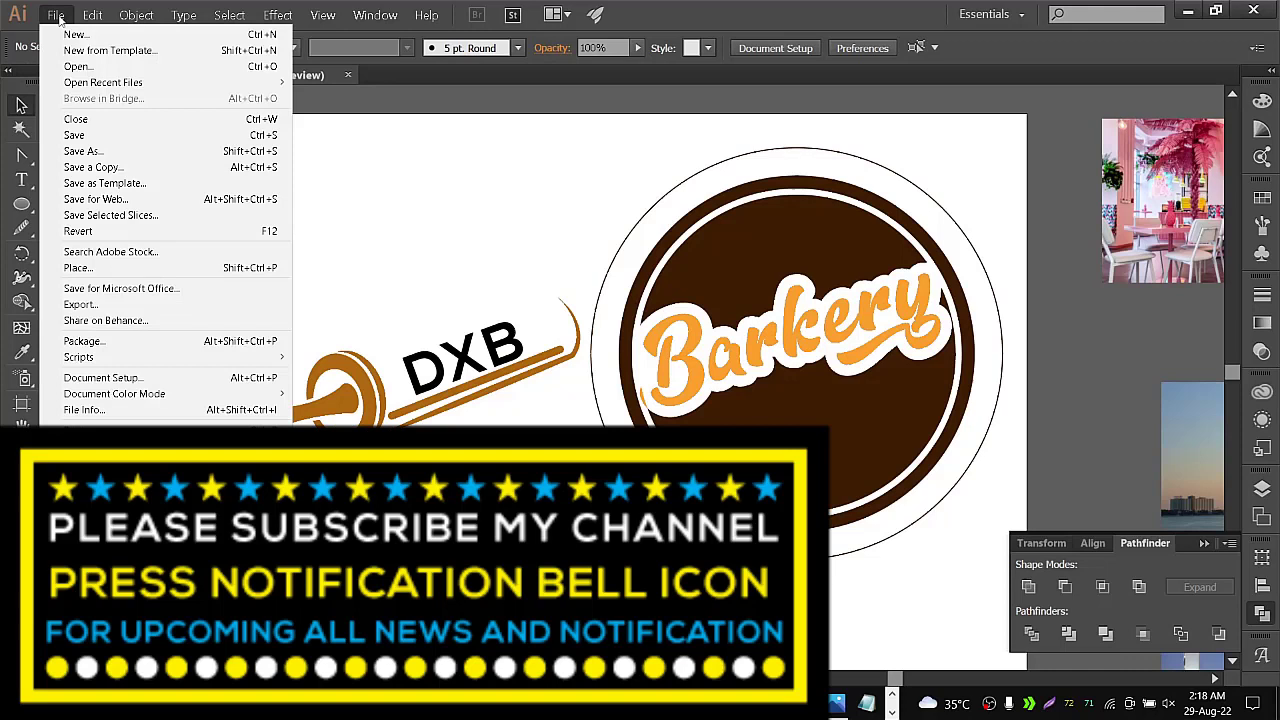
Save the file and check the orange Barkery lettering by selecting it
{"action": "left_click", "coordinate": [110, 135]}
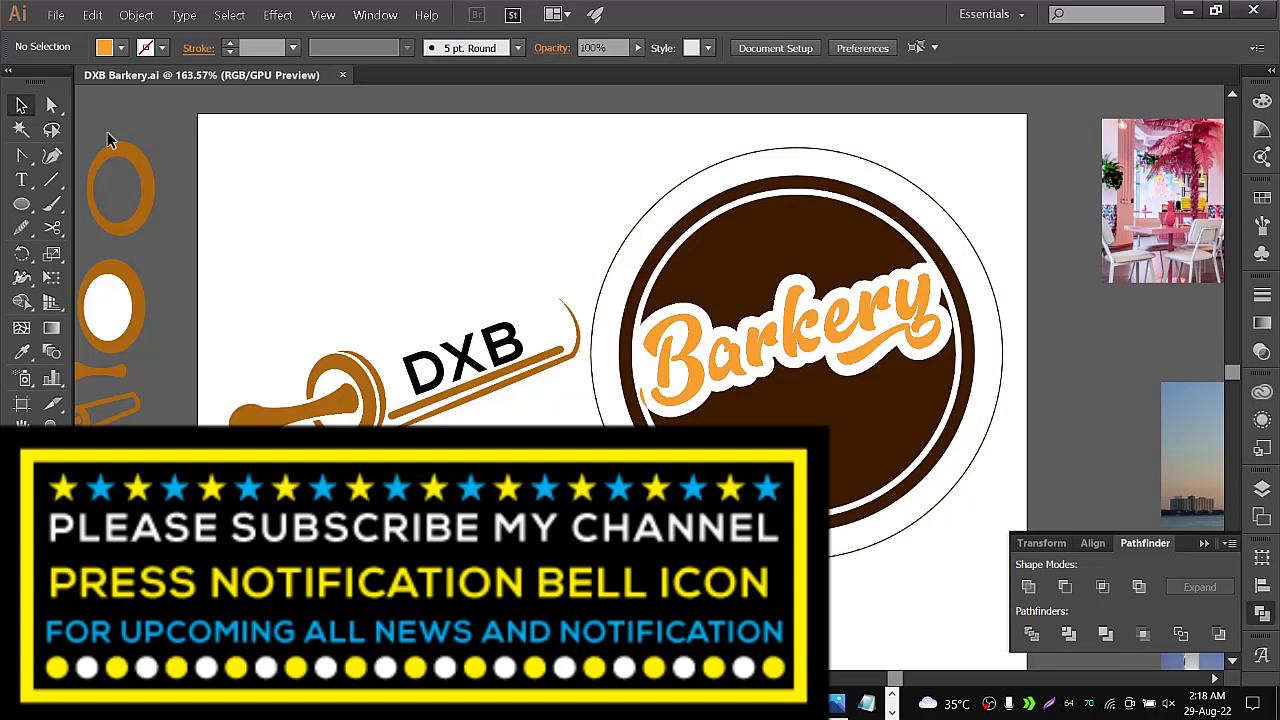
{"action": "left_click", "coordinate": [683, 357]}
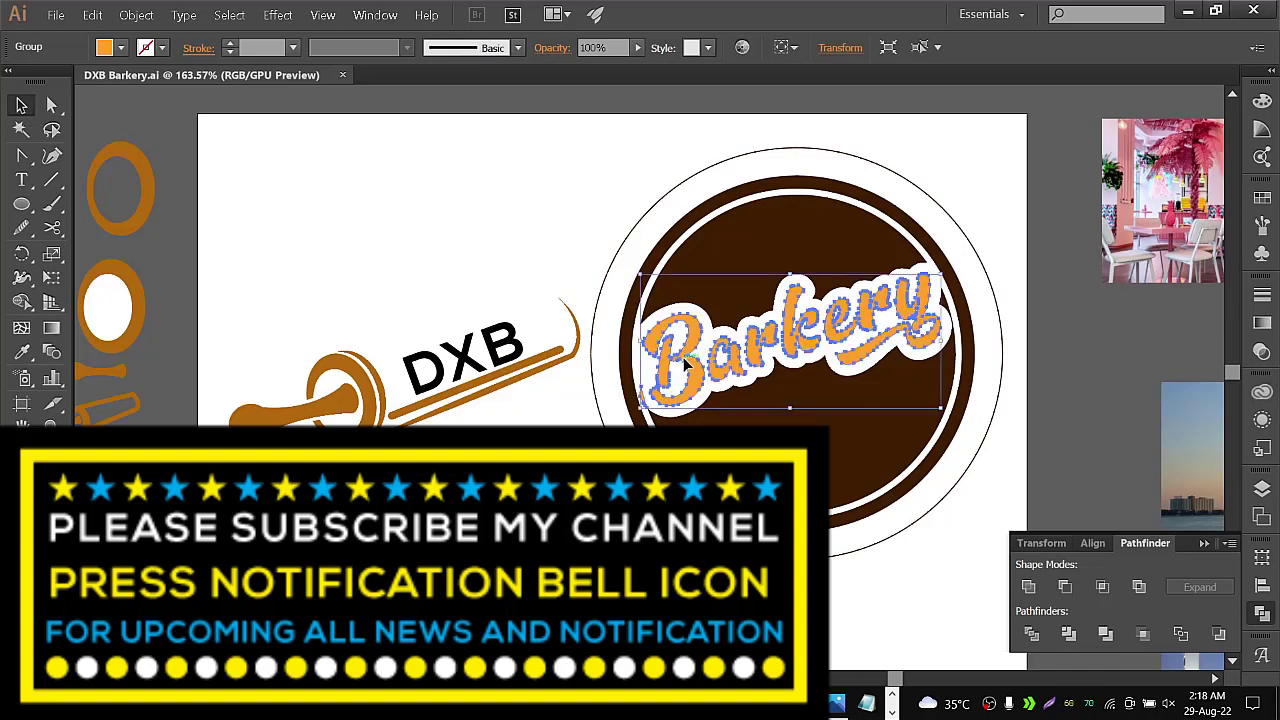
{"action": "left_click", "coordinate": [505, 278]}
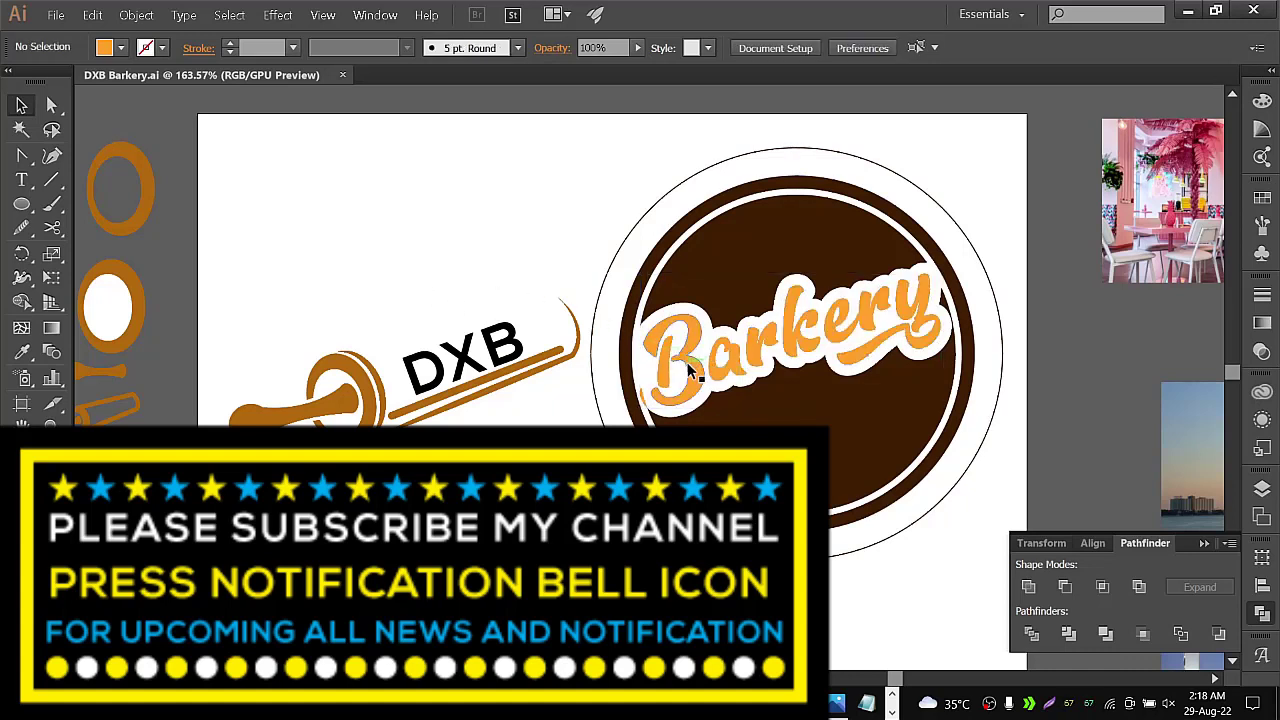
{"action": "left_click", "coordinate": [645, 404]}
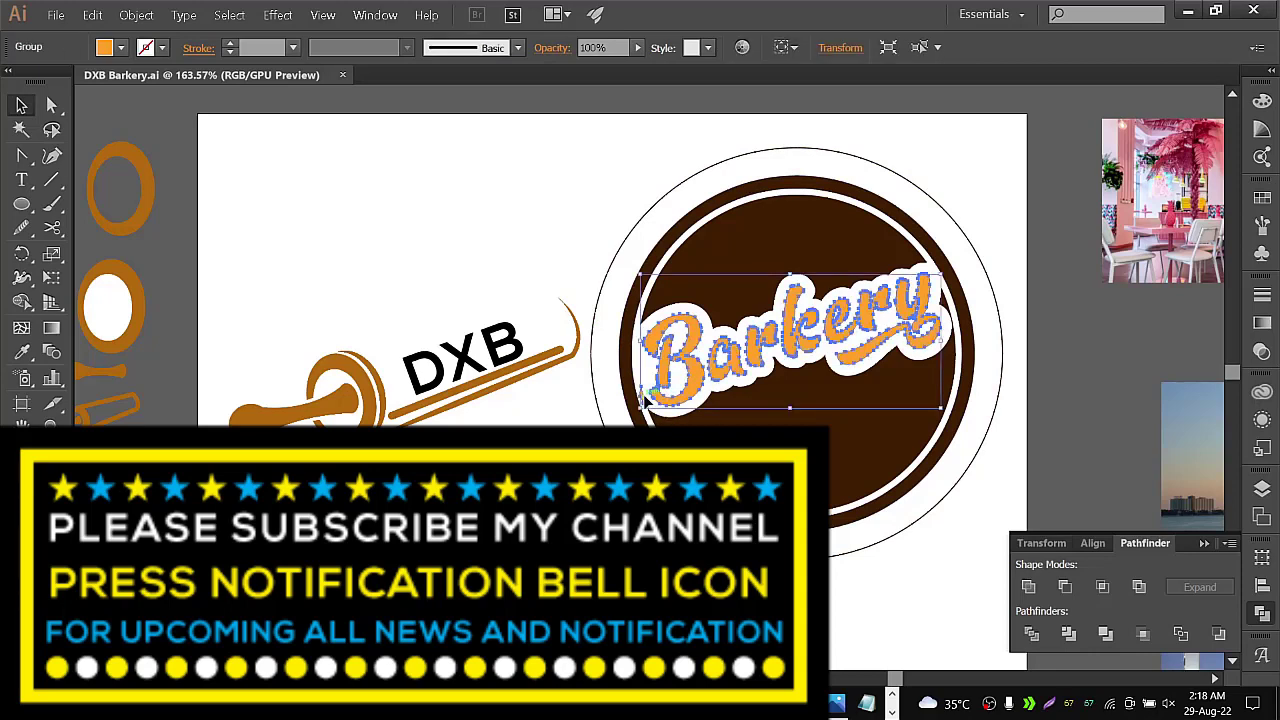
{"action": "left_click", "coordinate": [646, 418]}
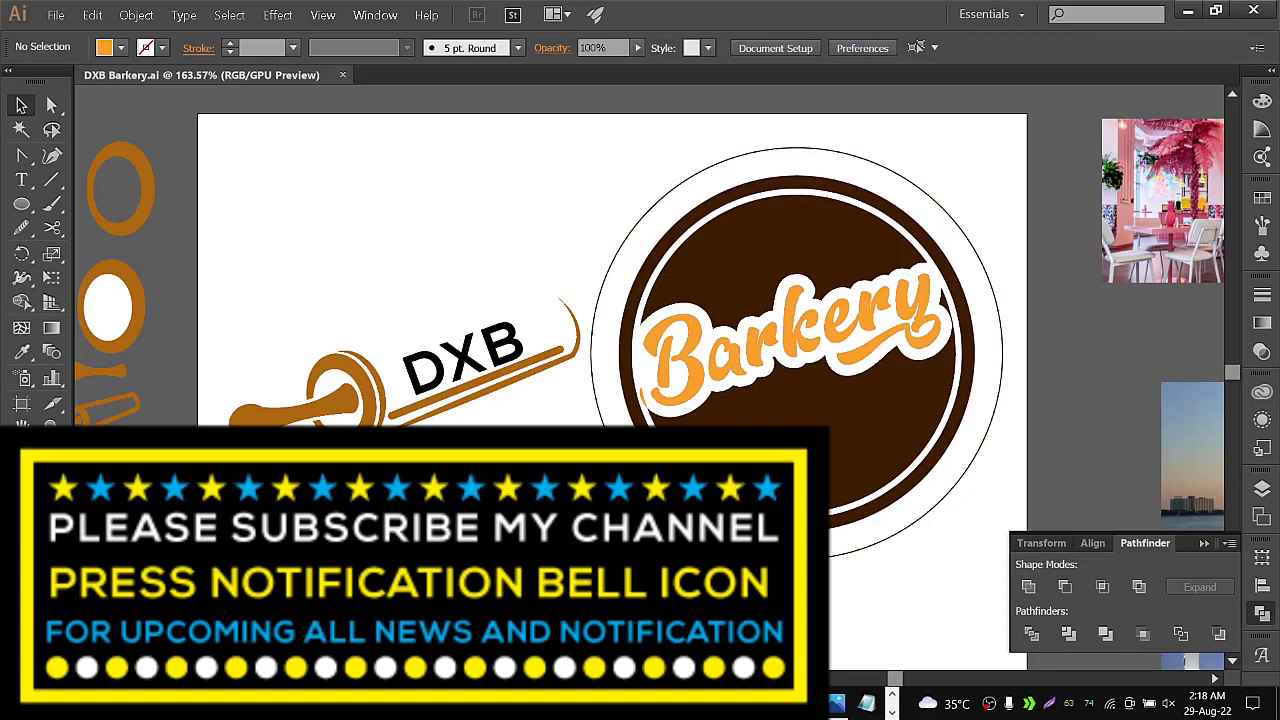
Scroll the view to see the whole artboard with its reference images
{"action": "scroll", "coordinate": [808, 403], "scroll_direction": "up", "scroll_amount": 2}
{"action": "scroll", "coordinate": [843, 383], "scroll_direction": "up", "scroll_amount": 2}
{"action": "scroll", "coordinate": [627, 393], "scroll_direction": "down", "scroll_amount": 4}
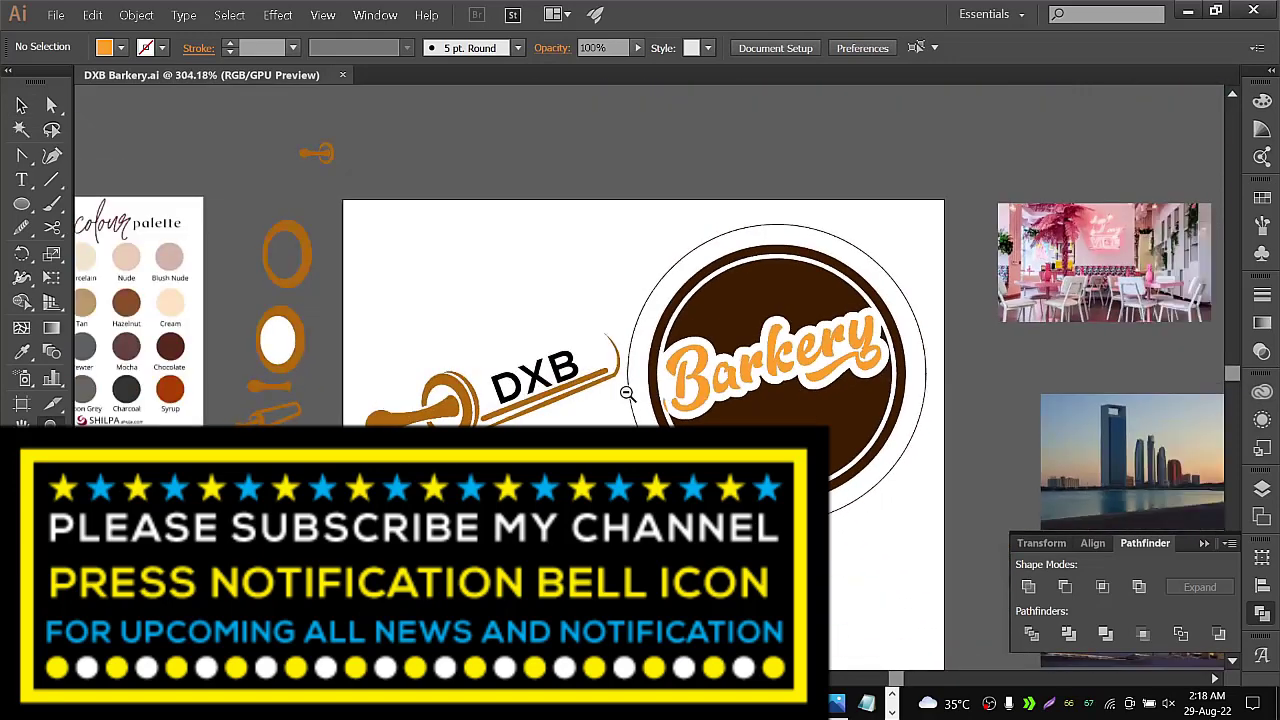
{"action": "scroll", "coordinate": [627, 393], "scroll_direction": "down", "scroll_amount": 3}
Place a copy of the Barkery lettering at the top right above the artboard
{"action": "key", "text": "v"}
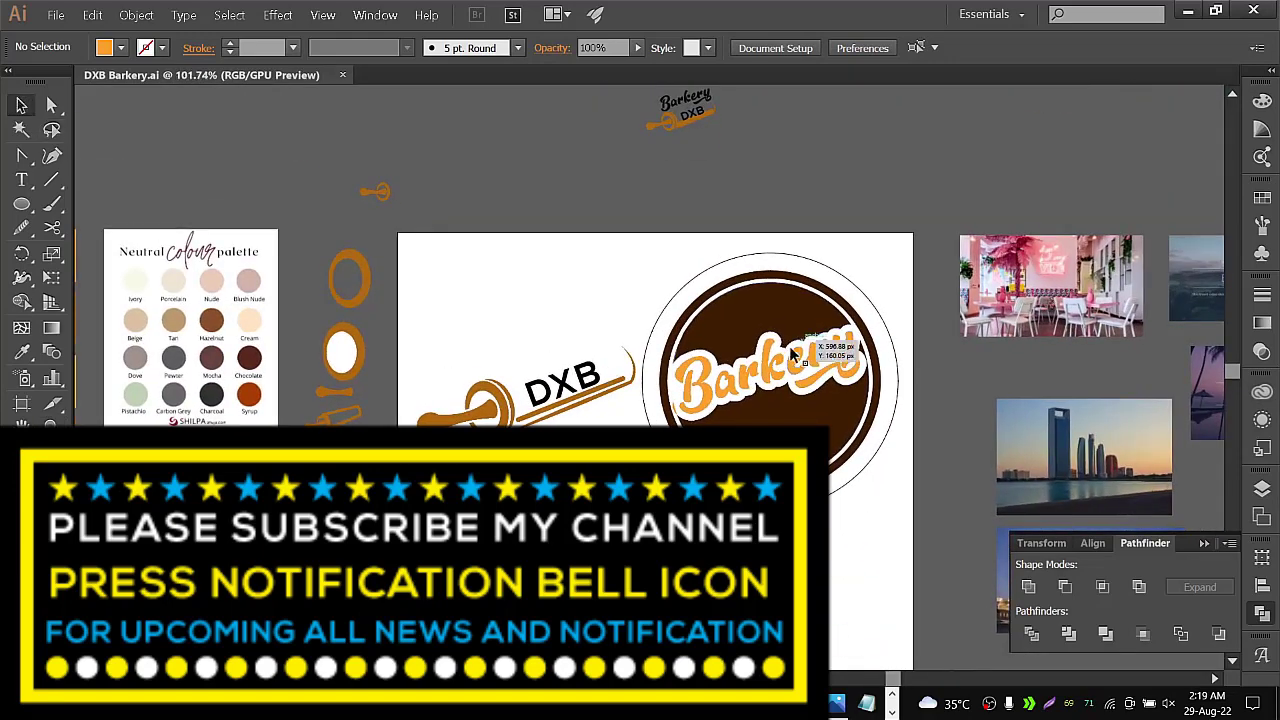
{"action": "left_click_drag", "start_coordinate": [793, 352], "coordinate": [920, 162]}
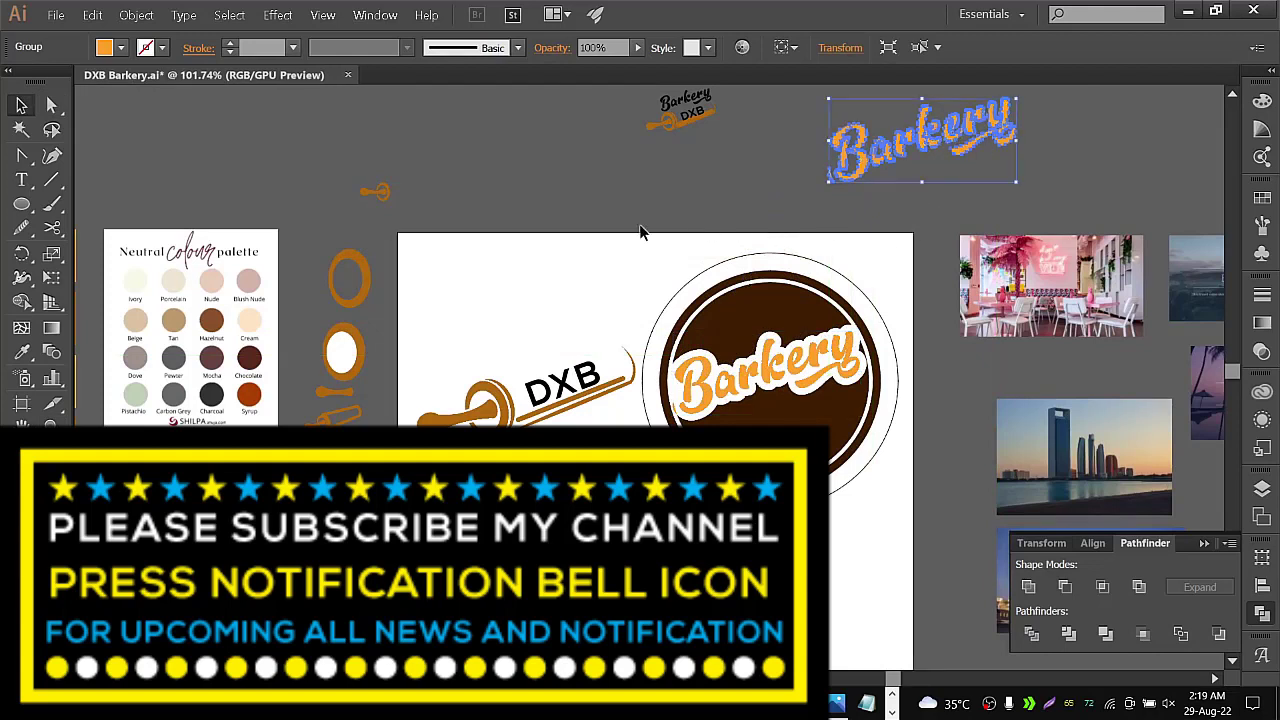
{"action": "left_click", "coordinate": [604, 254]}
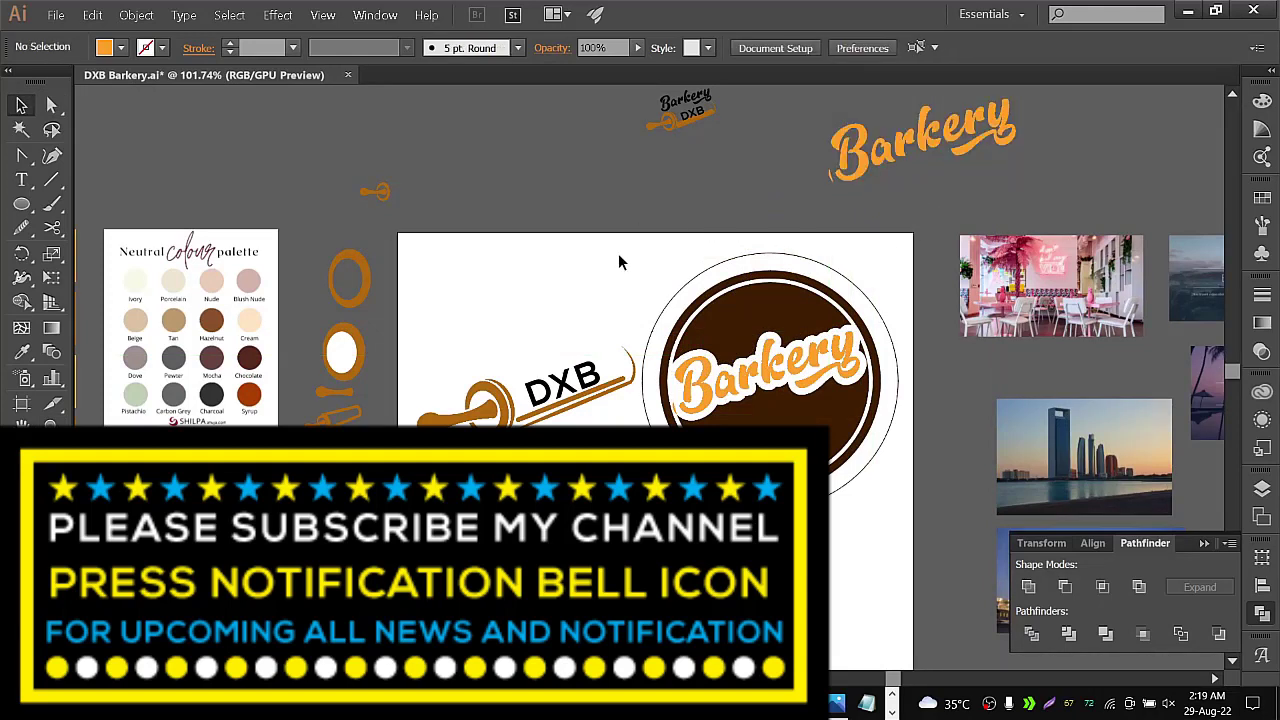
Duplicate the brown badge, shrink the copy, and move it onto the pasteboard above
{"action": "mouse_move", "coordinate": [896, 258]}
{"action": "left_mouse_down"}
{"action": "mouse_move", "coordinate": [796, 440]}
{"action": "mouse_move", "coordinate": [666, 520]}
{"action": "left_mouse_up"}
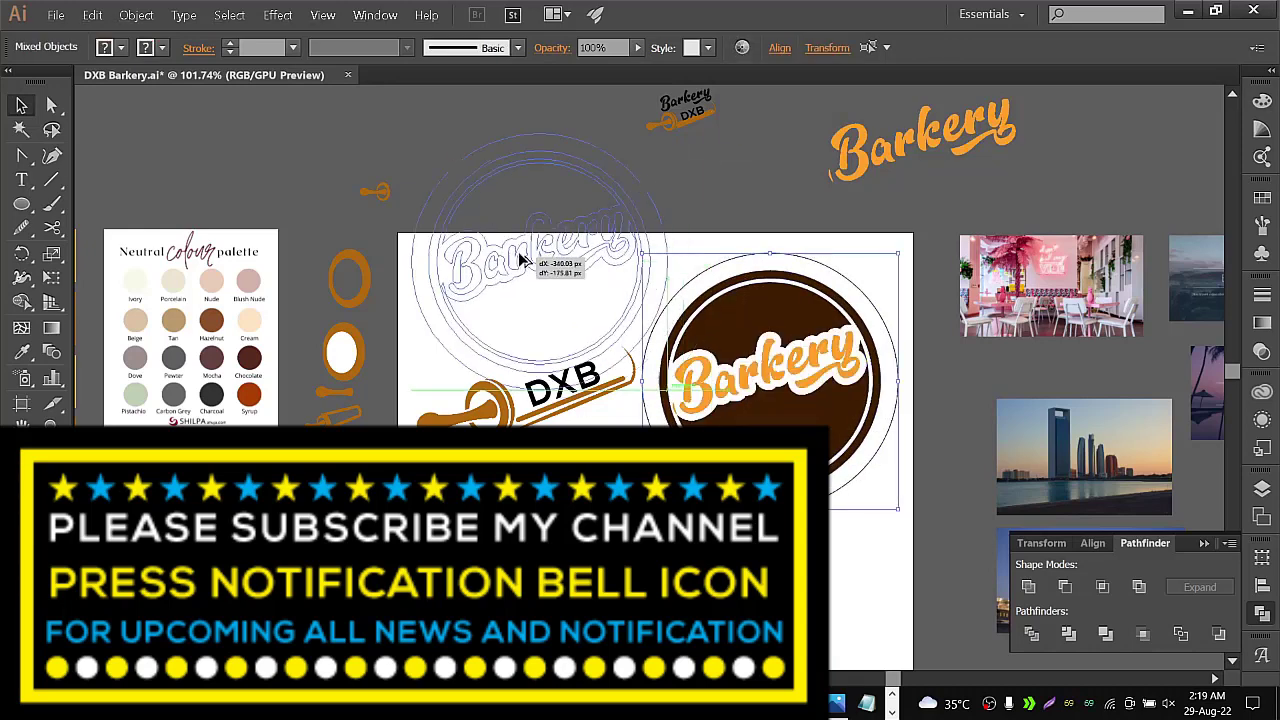
{"action": "left_click_drag", "start_coordinate": [762, 385], "coordinate": [528, 260], "text": "alt"}
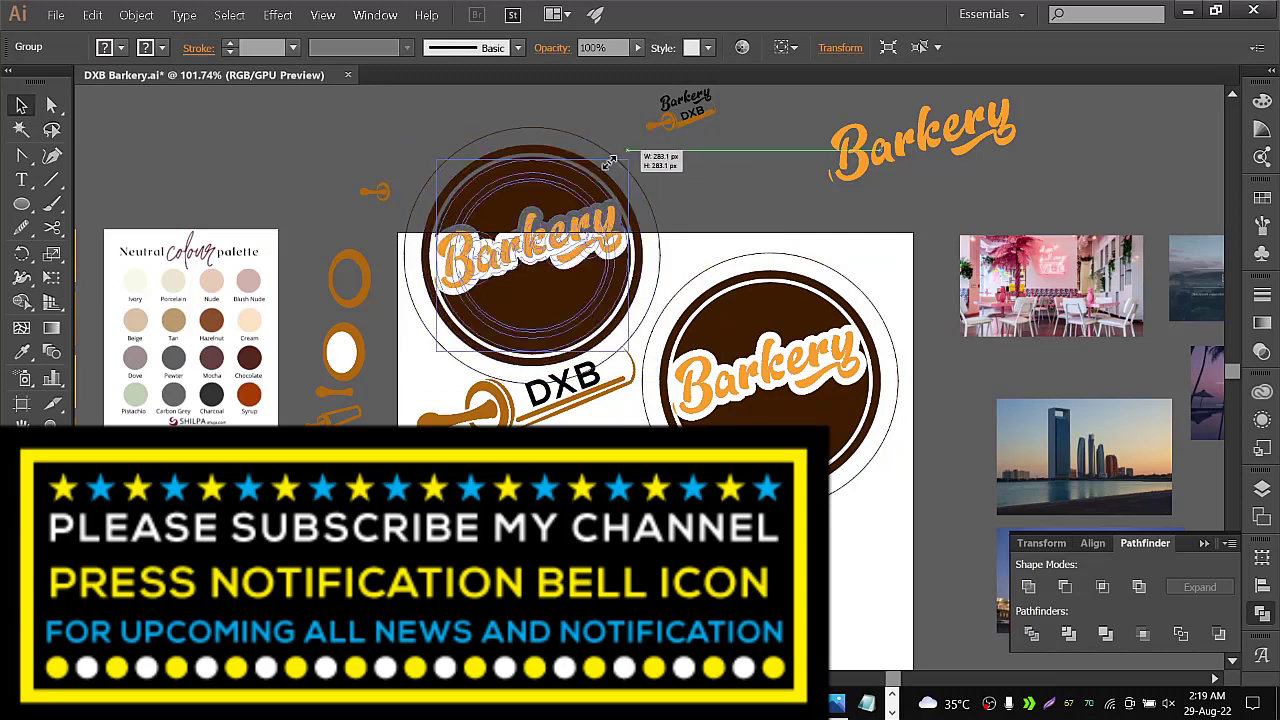
{"action": "left_click_drag", "start_coordinate": [658, 128], "coordinate": [572, 214], "text": "alt"}
{"action": "mouse_move", "coordinate": [657, 235]}
{"action": "left_mouse_down"}
{"action": "mouse_move", "coordinate": [622, 354]}
{"action": "mouse_move", "coordinate": [613, 467]}
{"action": "left_mouse_up"}
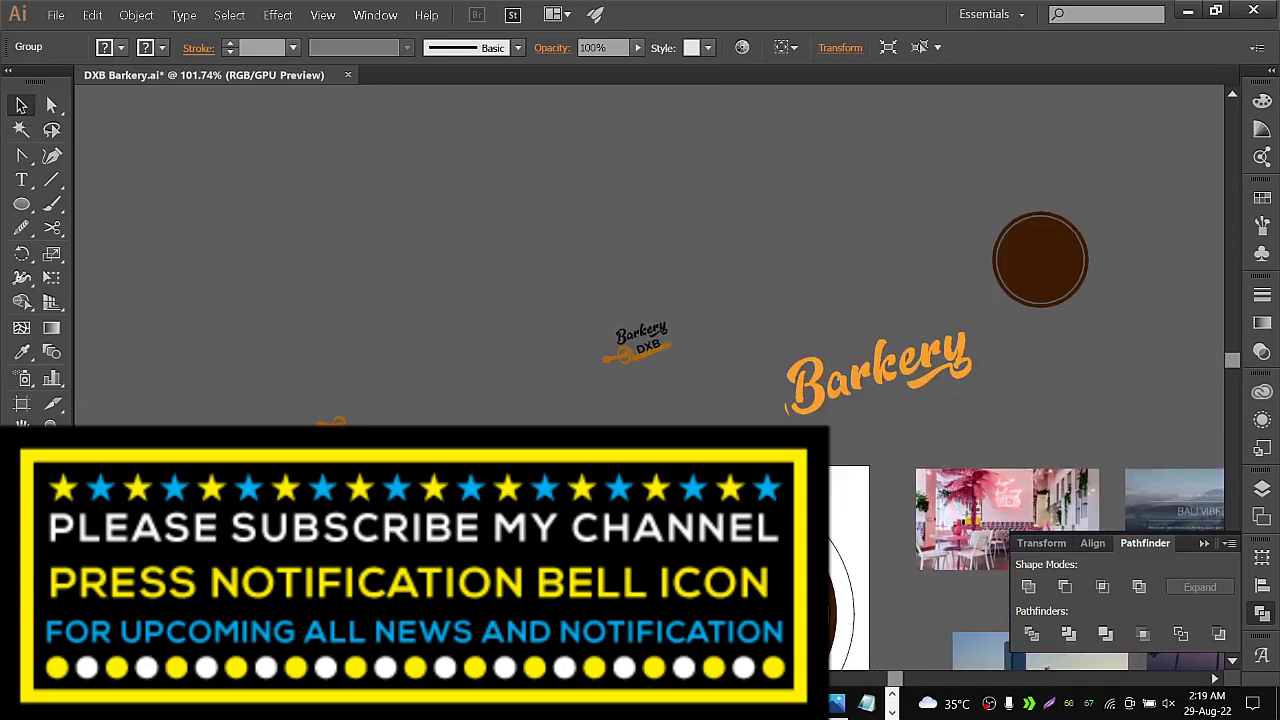
{"action": "left_click_drag", "start_coordinate": [493, 410], "coordinate": [570, 197]}
{"action": "left_click", "coordinate": [543, 349]}
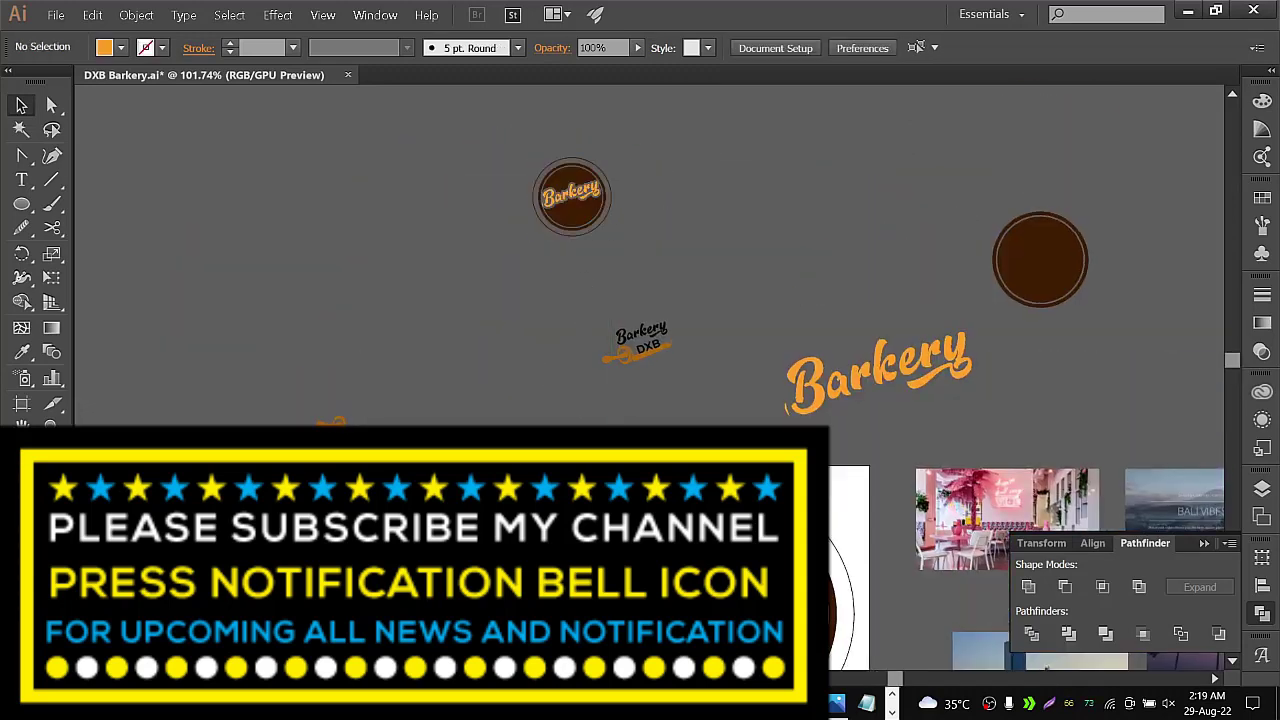
{"action": "mouse_move", "coordinate": [617, 482]}
{"action": "left_mouse_down"}
{"action": "mouse_move", "coordinate": [547, 257]}
{"action": "mouse_move", "coordinate": [569, 235]}
{"action": "left_mouse_up"}
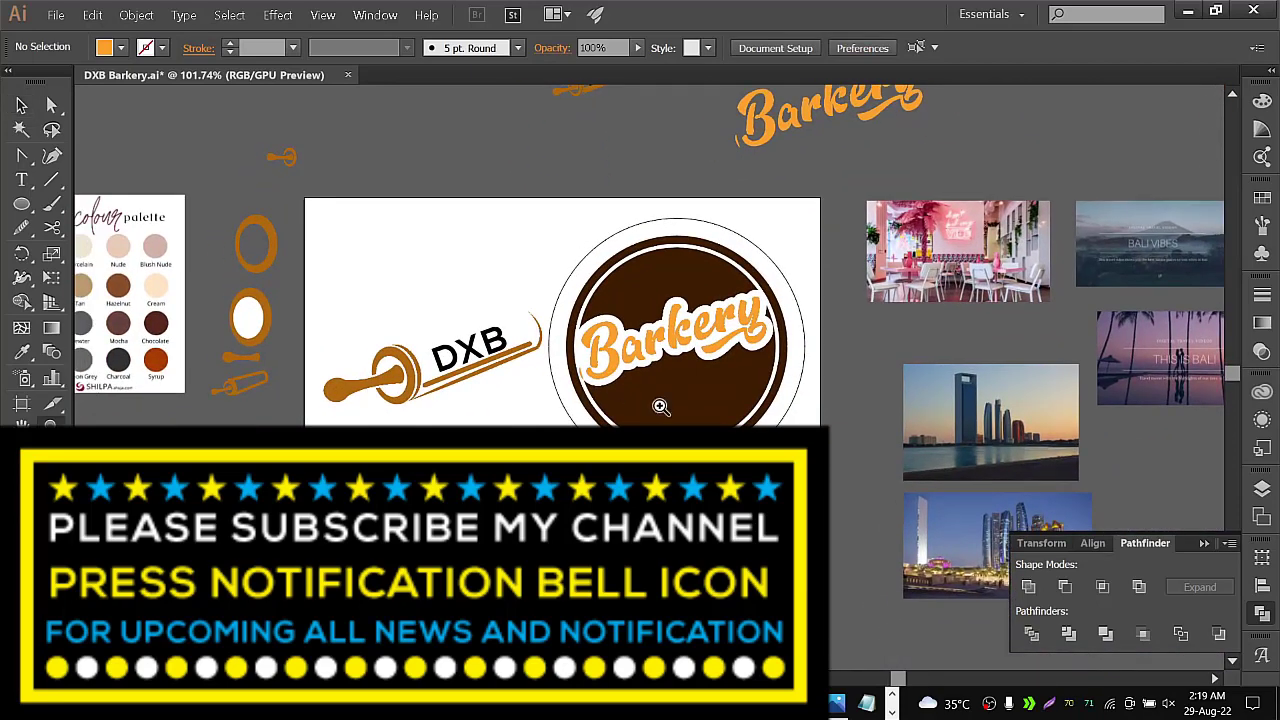
{"action": "mouse_move", "coordinate": [663, 403]}
{"action": "left_mouse_down"}
{"action": "mouse_move", "coordinate": [721, 403]}
{"action": "mouse_move", "coordinate": [928, 309]}
{"action": "left_mouse_up"}
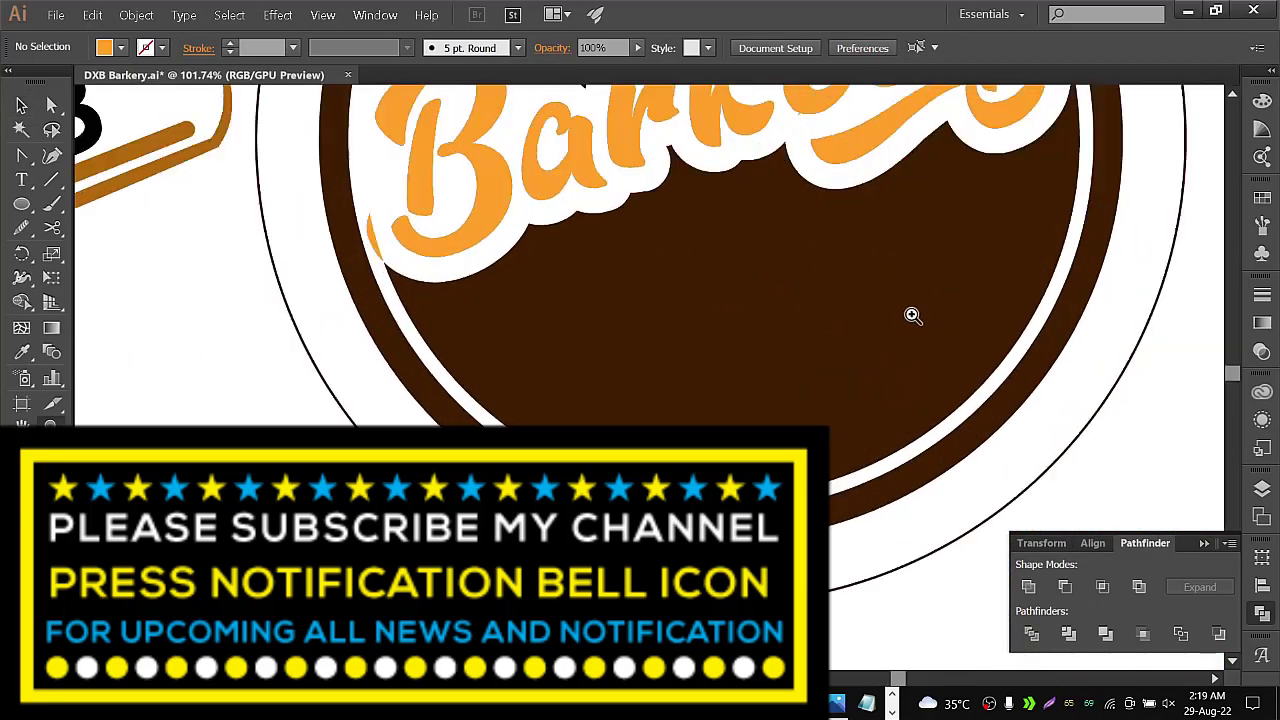
{"action": "left_click_drag", "start_coordinate": [928, 309], "coordinate": [868, 509]}
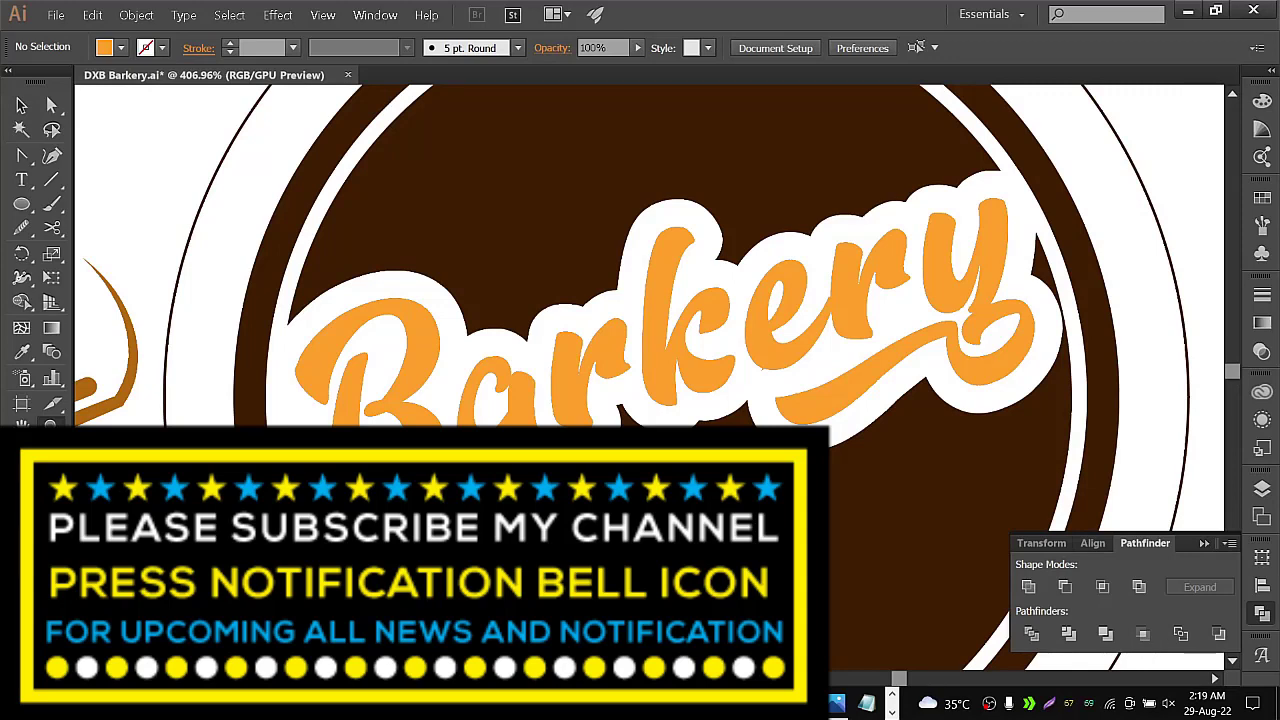
{"action": "scroll", "coordinate": [686, 343], "scroll_direction": "down", "scroll_amount": 2}
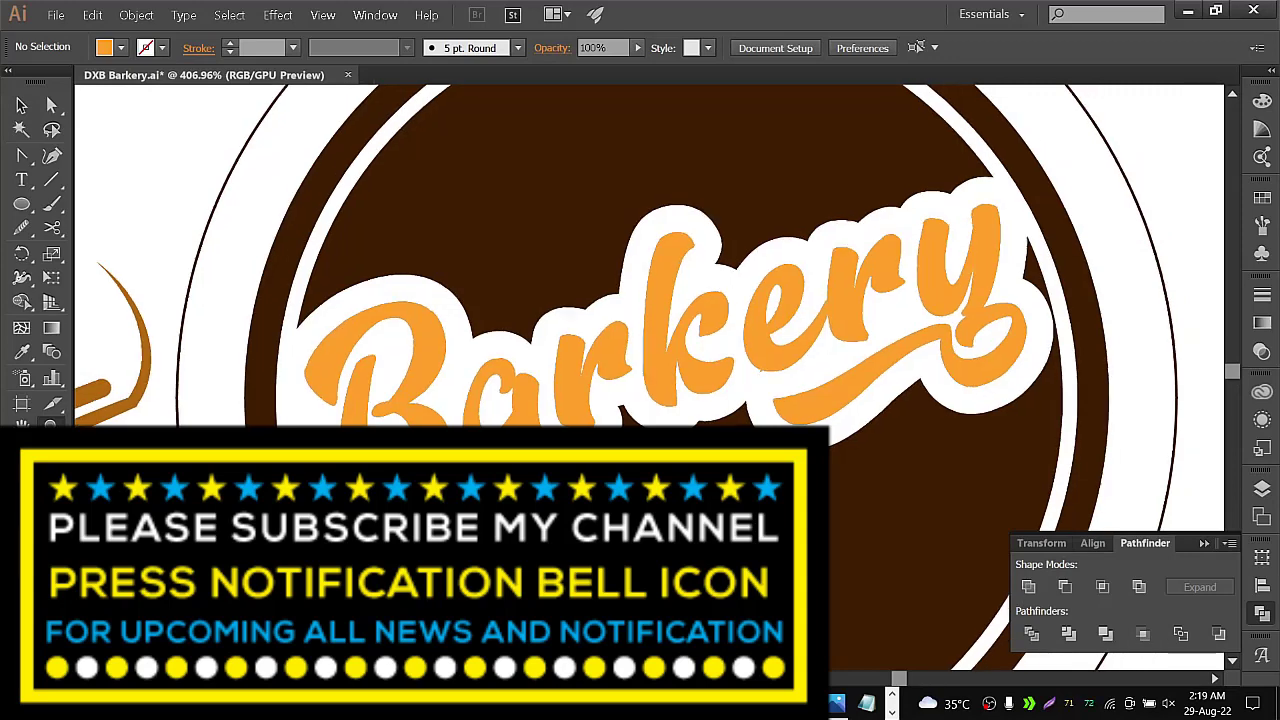
{"action": "scroll", "coordinate": [686, 343], "scroll_direction": "down", "scroll_amount": 2}
{"action": "scroll", "coordinate": [686, 343], "scroll_direction": "down", "scroll_amount": 1}
{"action": "scroll", "coordinate": [686, 343], "scroll_direction": "down", "scroll_amount": 1}
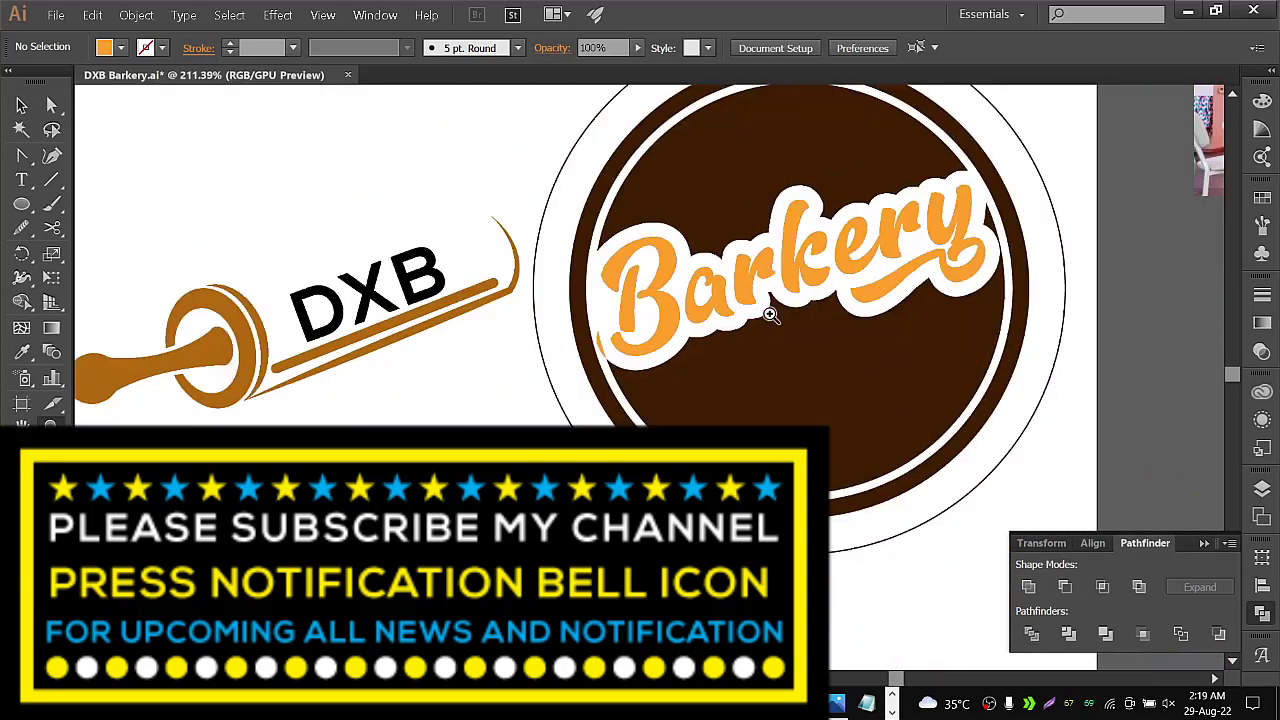
{"action": "scroll", "coordinate": [766, 314], "scroll_direction": "down", "scroll_amount": 1}
{"action": "scroll", "coordinate": [737, 320], "scroll_direction": "down", "scroll_amount": 1}
Give the rolling-pin stick line under DXB an 8 pt stroke and expand it into a filled shape
{"action": "left_click_drag", "start_coordinate": [762, 275], "coordinate": [785, 291]}
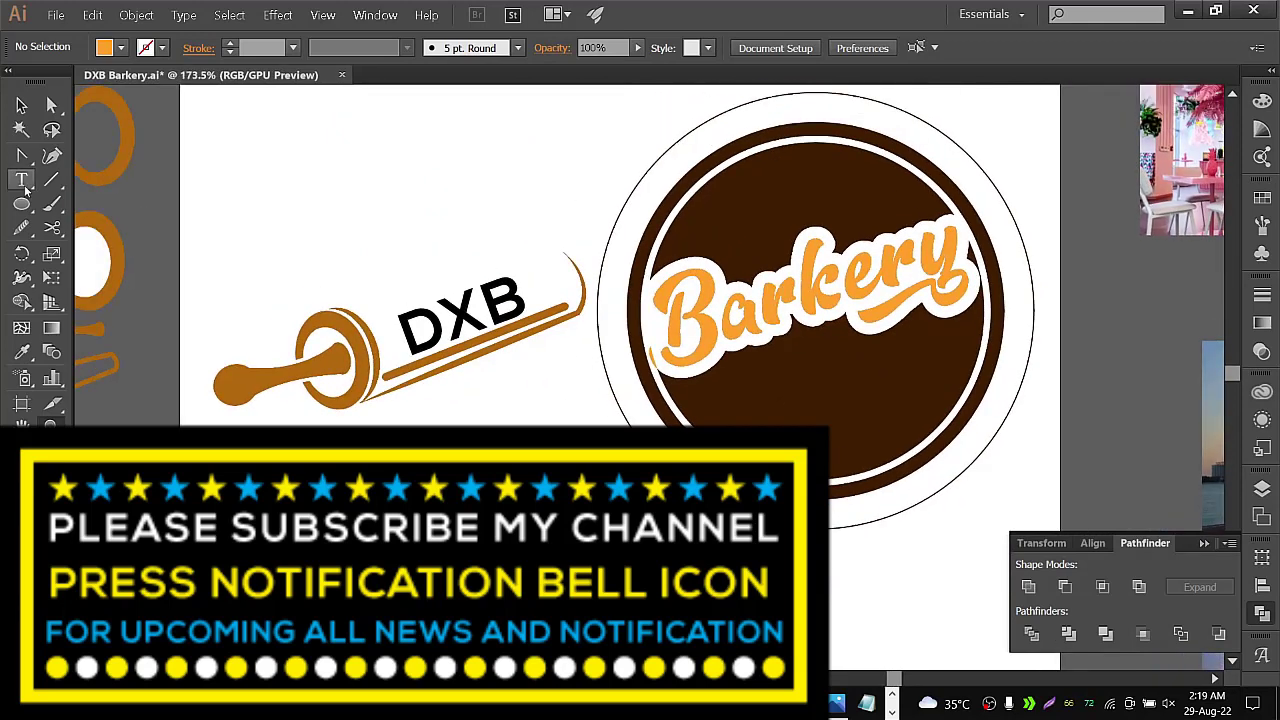
{"action": "left_click", "coordinate": [21, 105]}
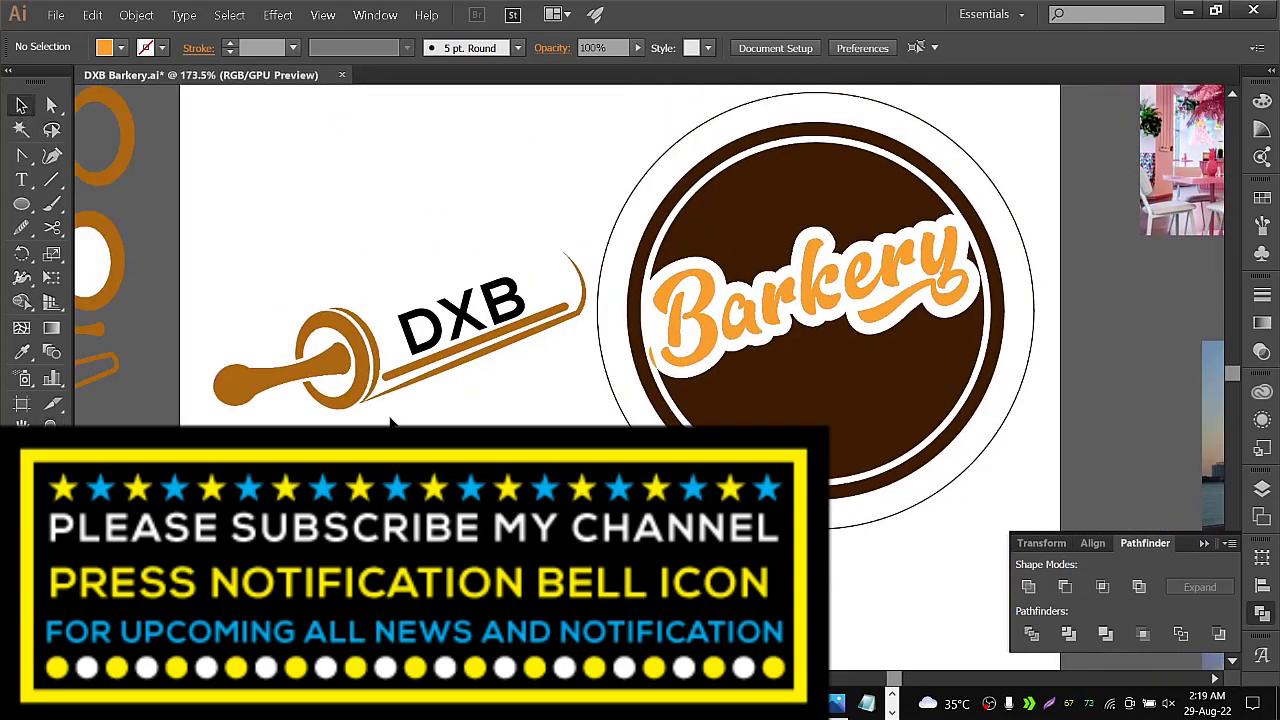
{"action": "left_click", "coordinate": [430, 366]}
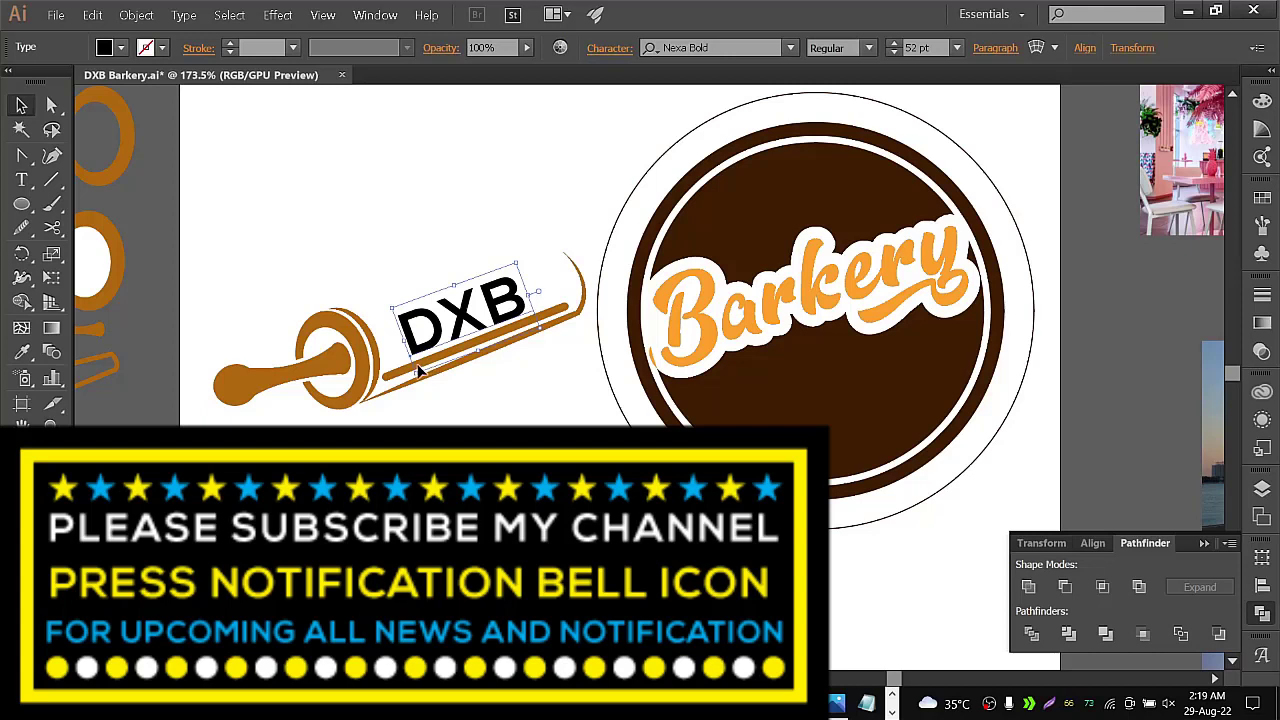
{"action": "left_click", "coordinate": [399, 376]}
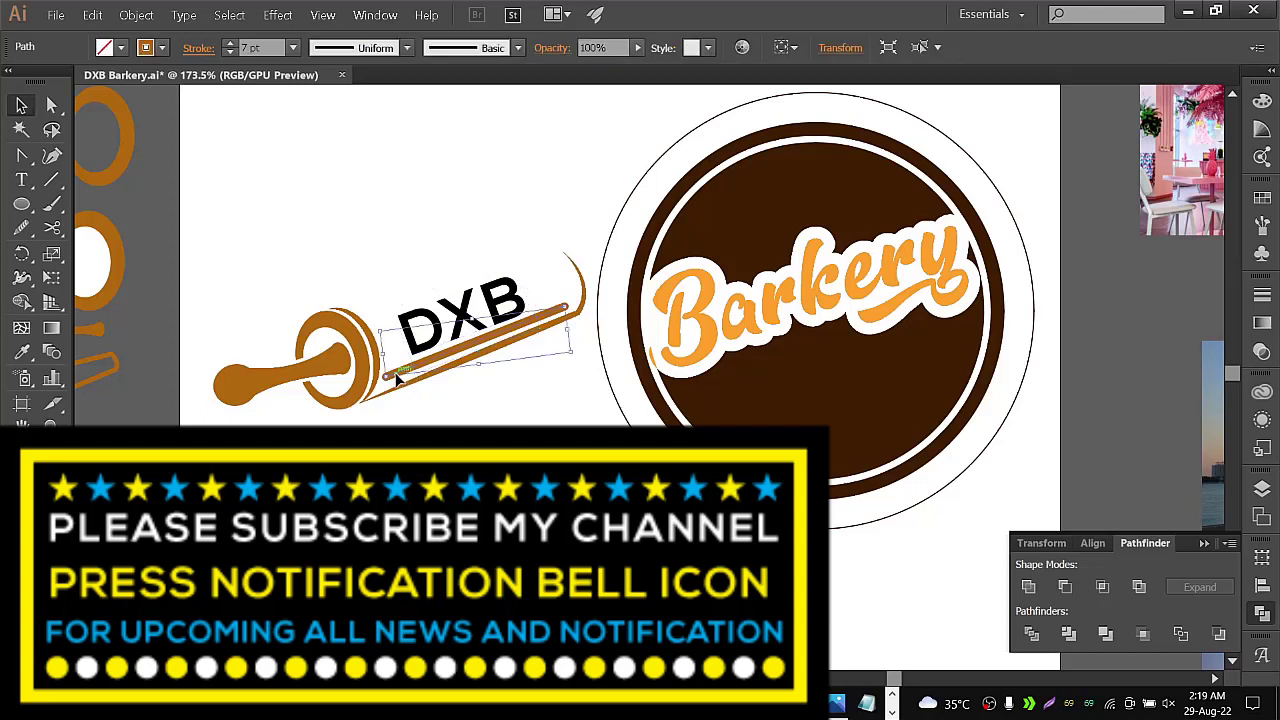
{"action": "left_click", "coordinate": [229, 45]}
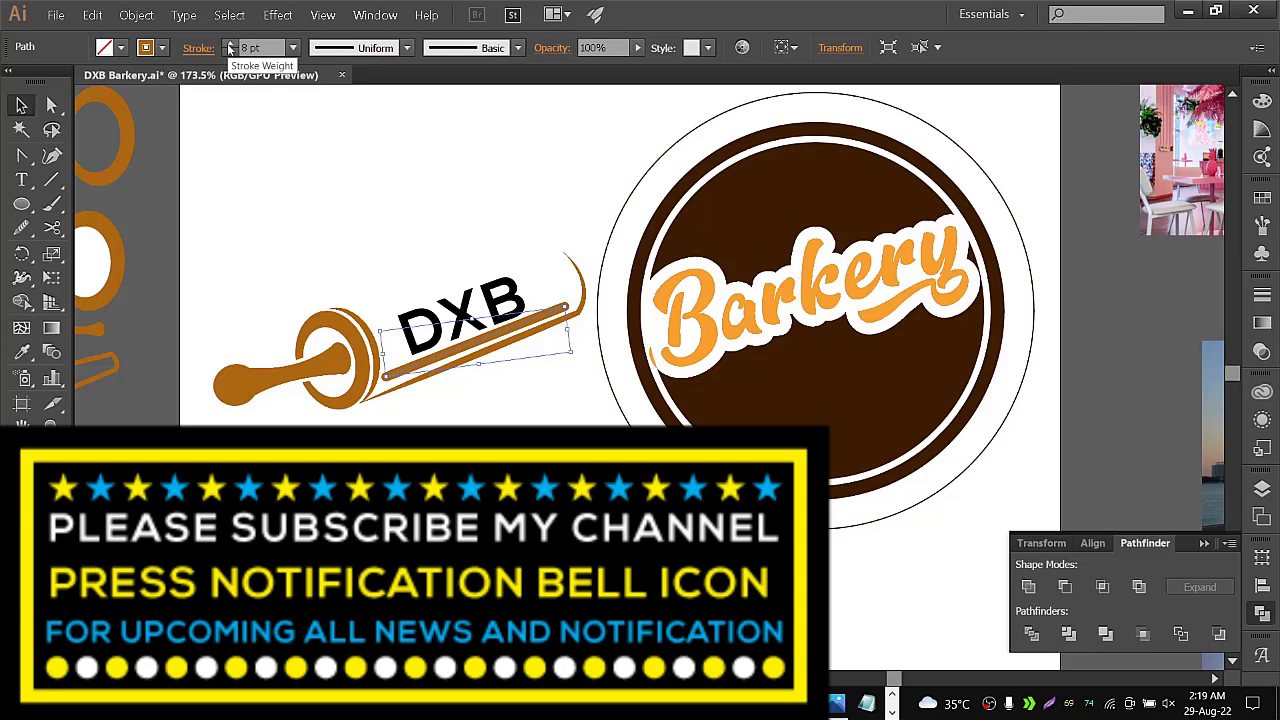
{"action": "left_click", "coordinate": [136, 15]}
{"action": "left_click", "coordinate": [166, 178]}
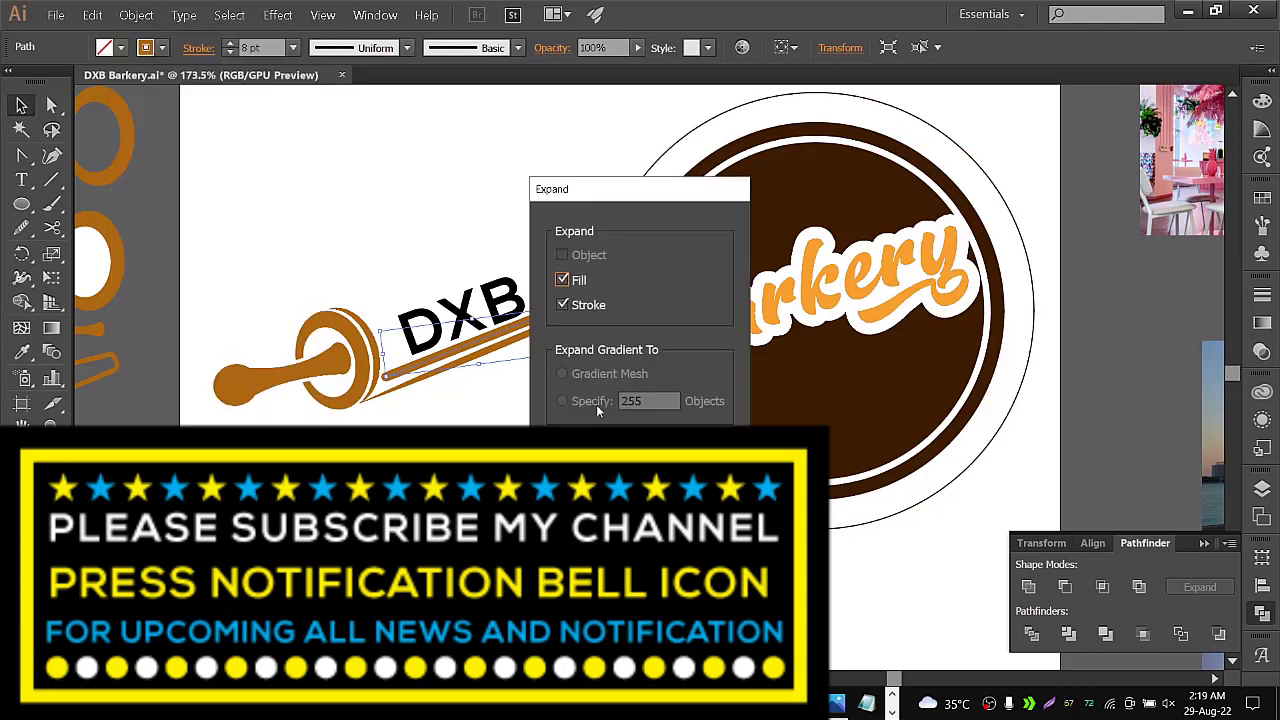
{"action": "key", "text": "Return"}
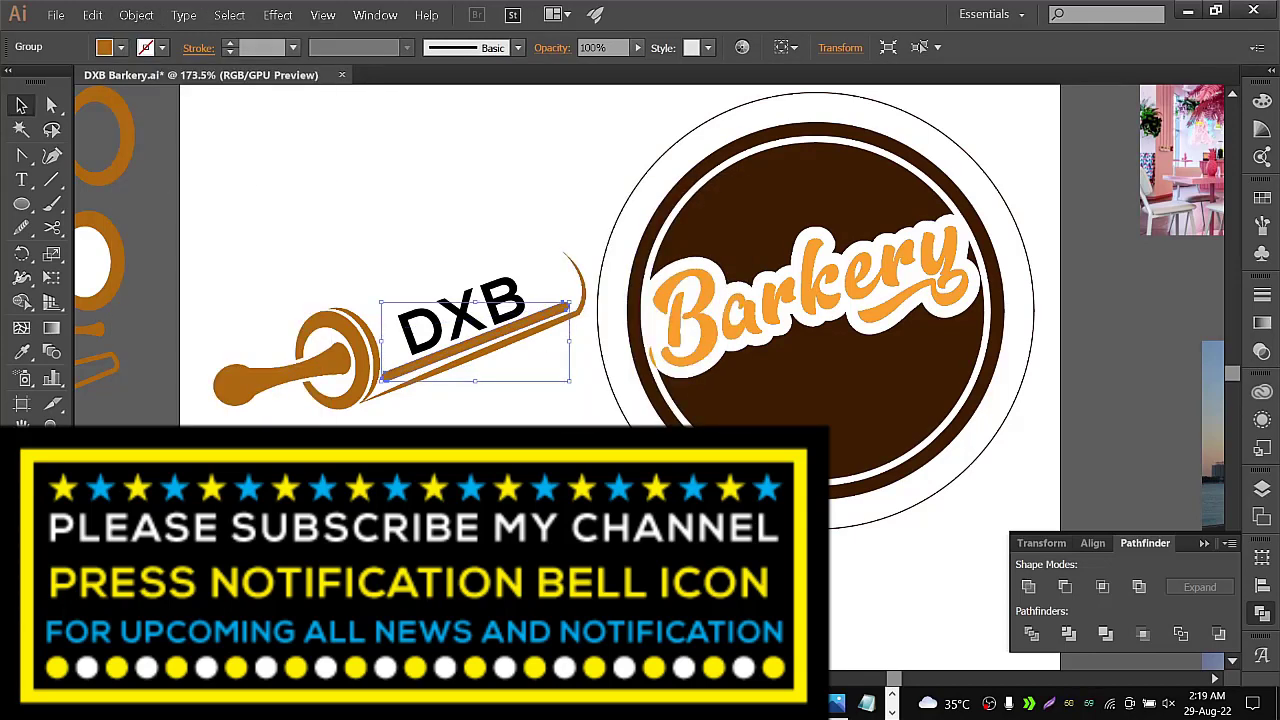
Apply a default white-to-black linear gradient to the stick shape
{"action": "left_click", "coordinate": [1262, 322]}
{"action": "left_click", "coordinate": [1030, 310]}
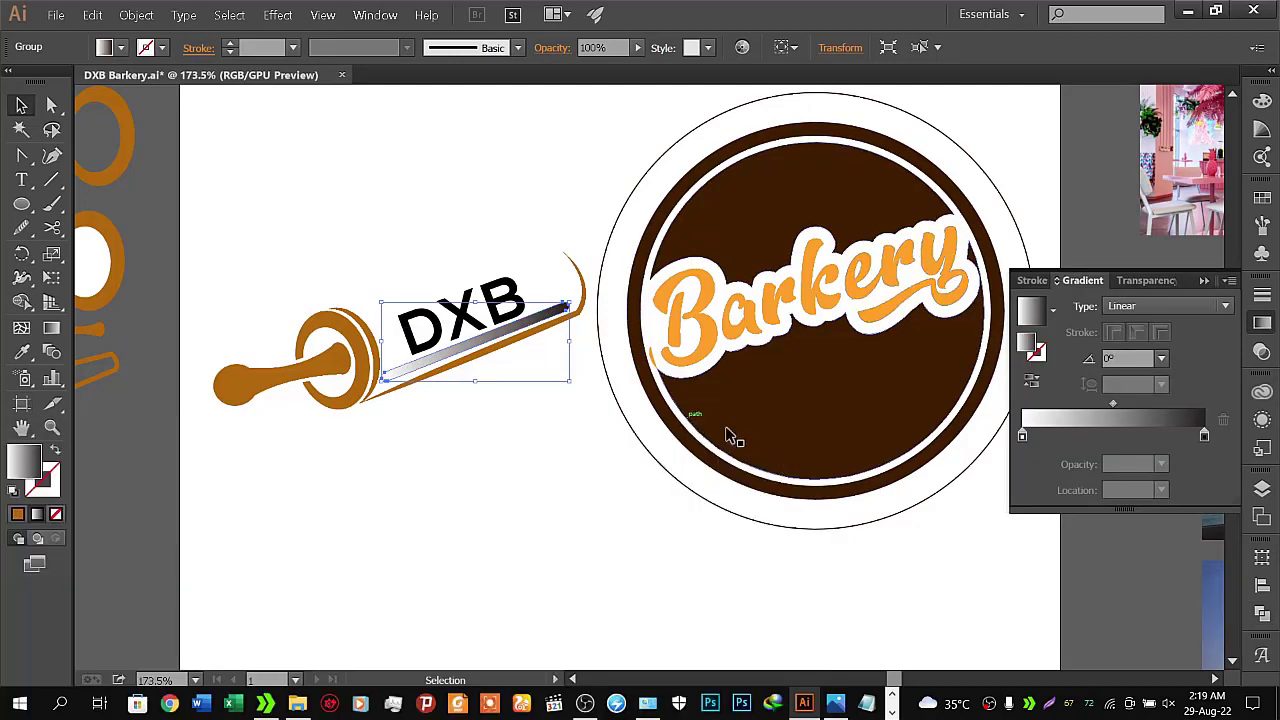
{"action": "left_click", "coordinate": [1204, 435]}
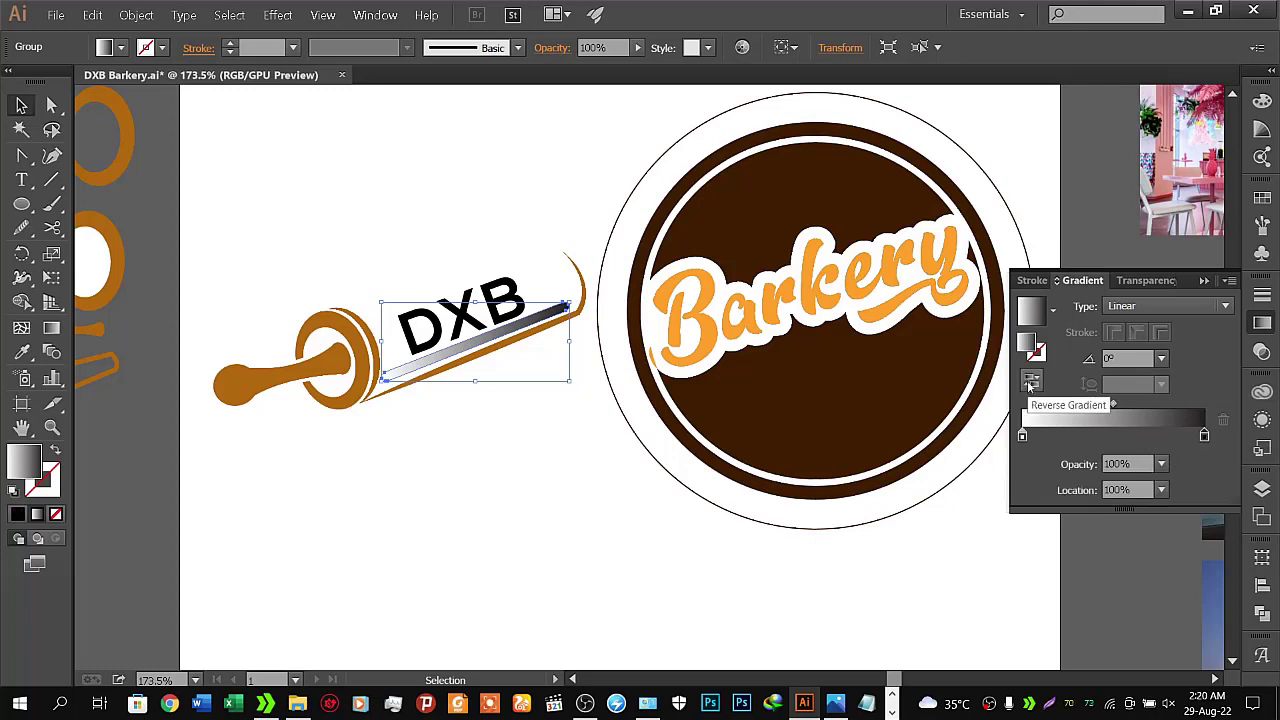
{"action": "left_click", "coordinate": [1037, 281]}
{"action": "left_click", "coordinate": [1077, 284]}
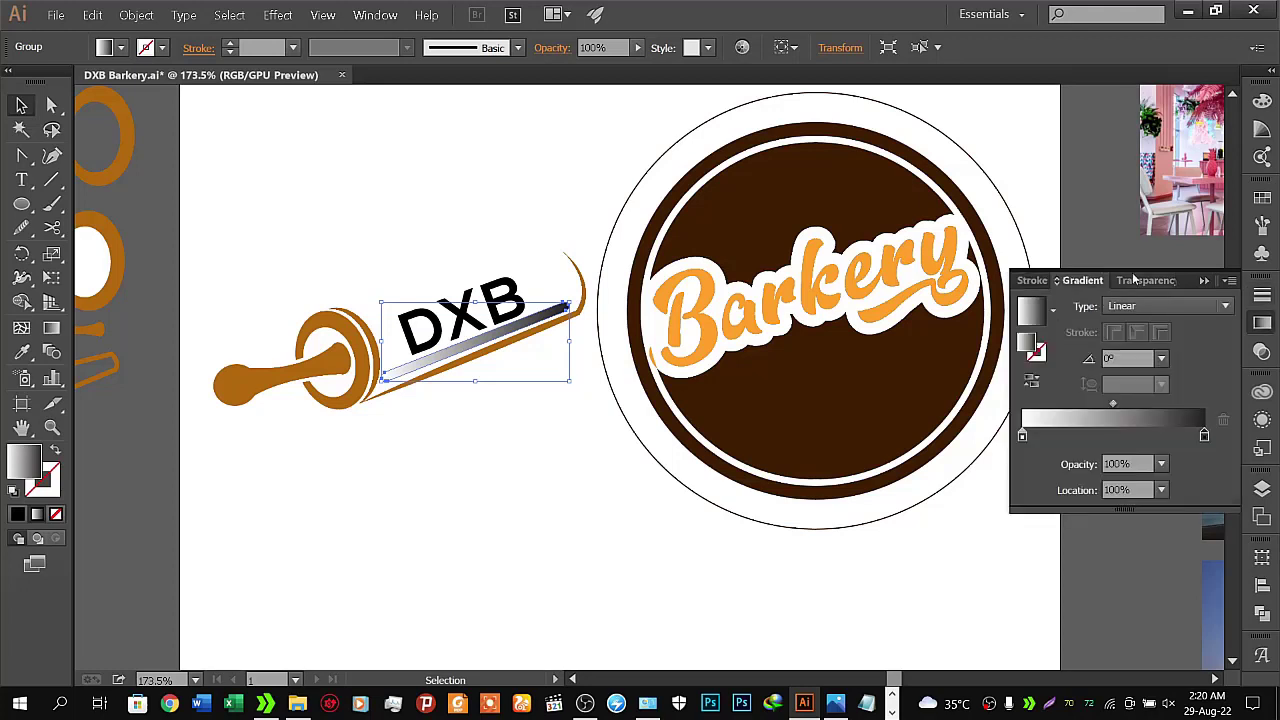
{"action": "left_click", "coordinate": [1145, 280]}
{"action": "left_click", "coordinate": [1074, 281]}
Open the right gradient stop's colour editor and close it unchanged
{"action": "double_click", "coordinate": [1205, 436]}
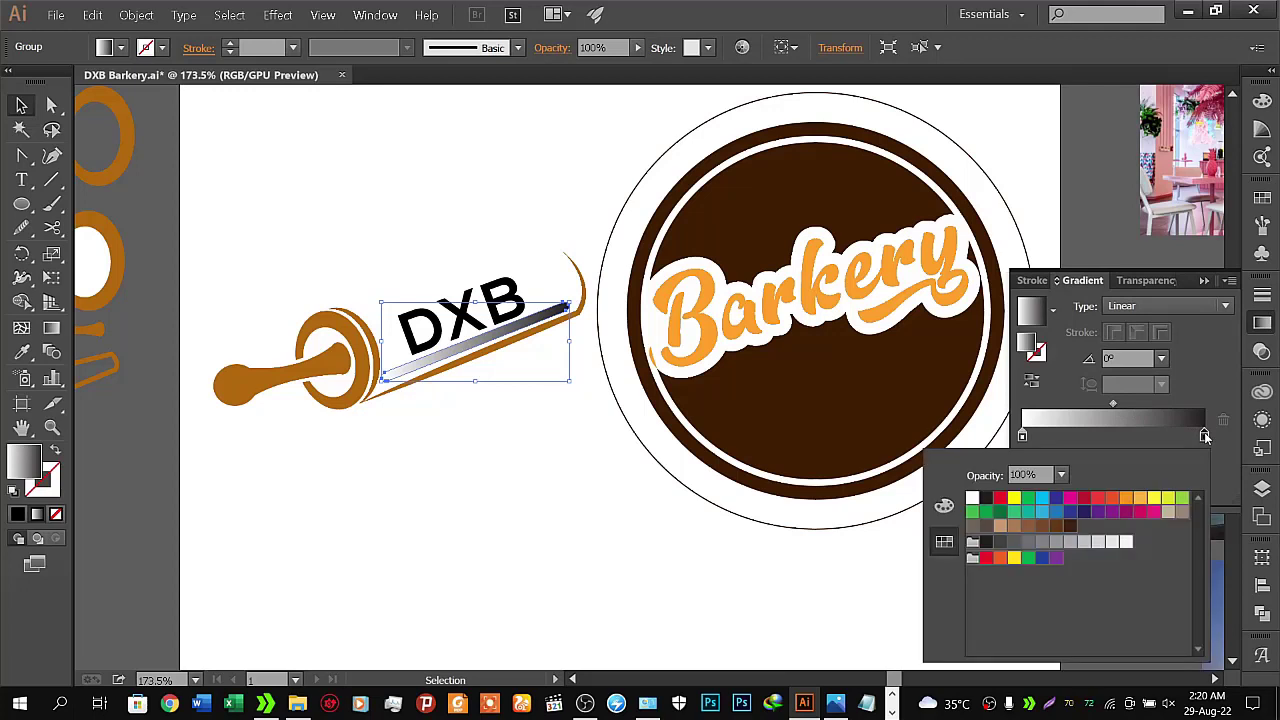
{"action": "left_click", "coordinate": [944, 505]}
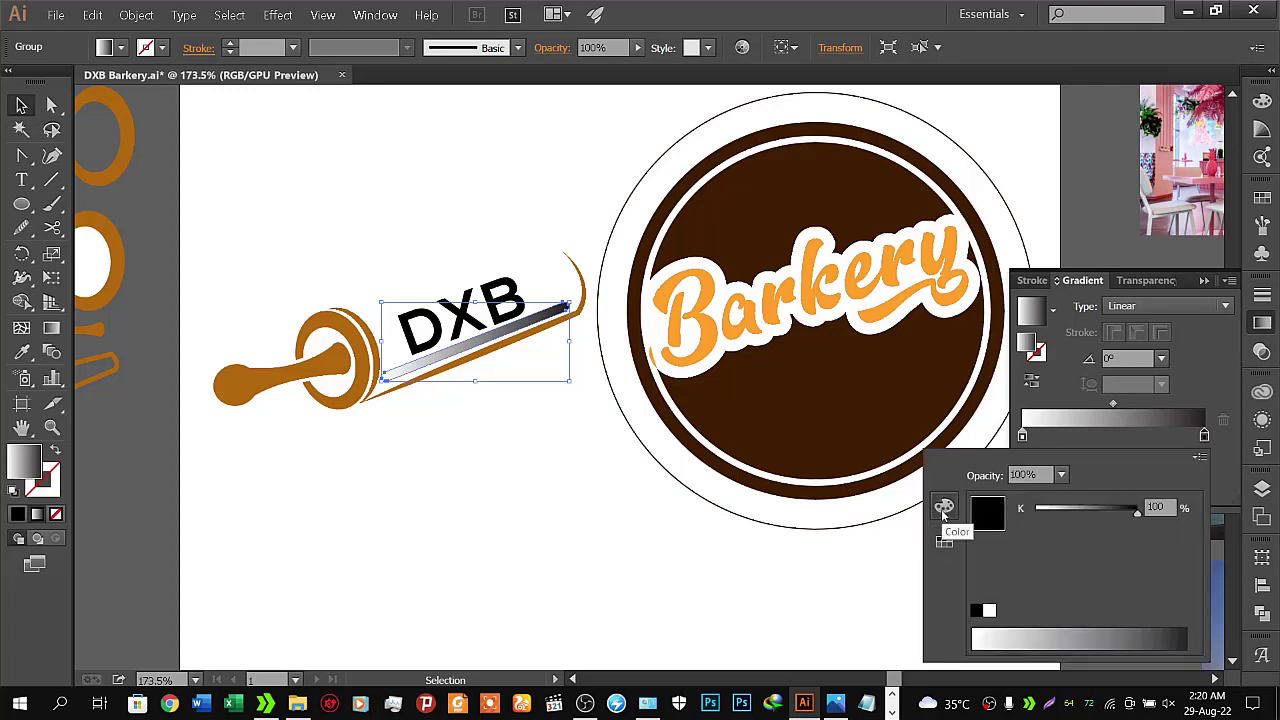
{"action": "left_click", "coordinate": [1199, 459]}
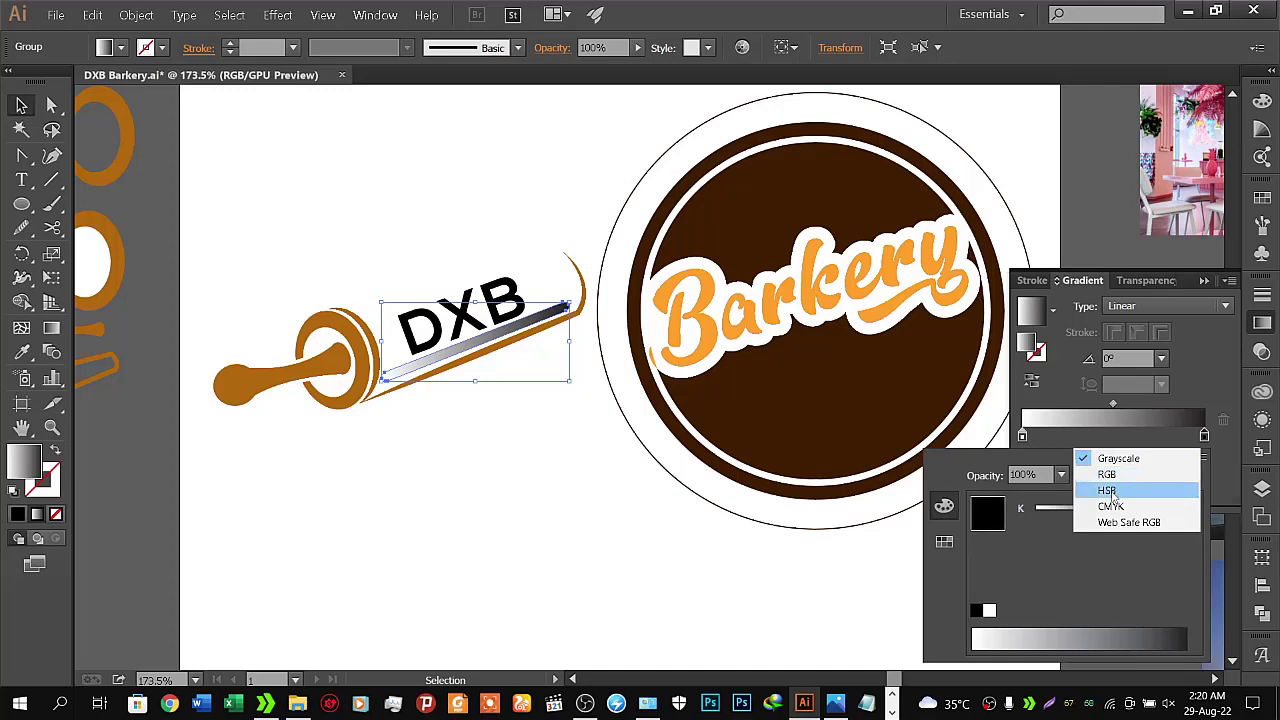
{"action": "left_click", "coordinate": [1022, 438]}
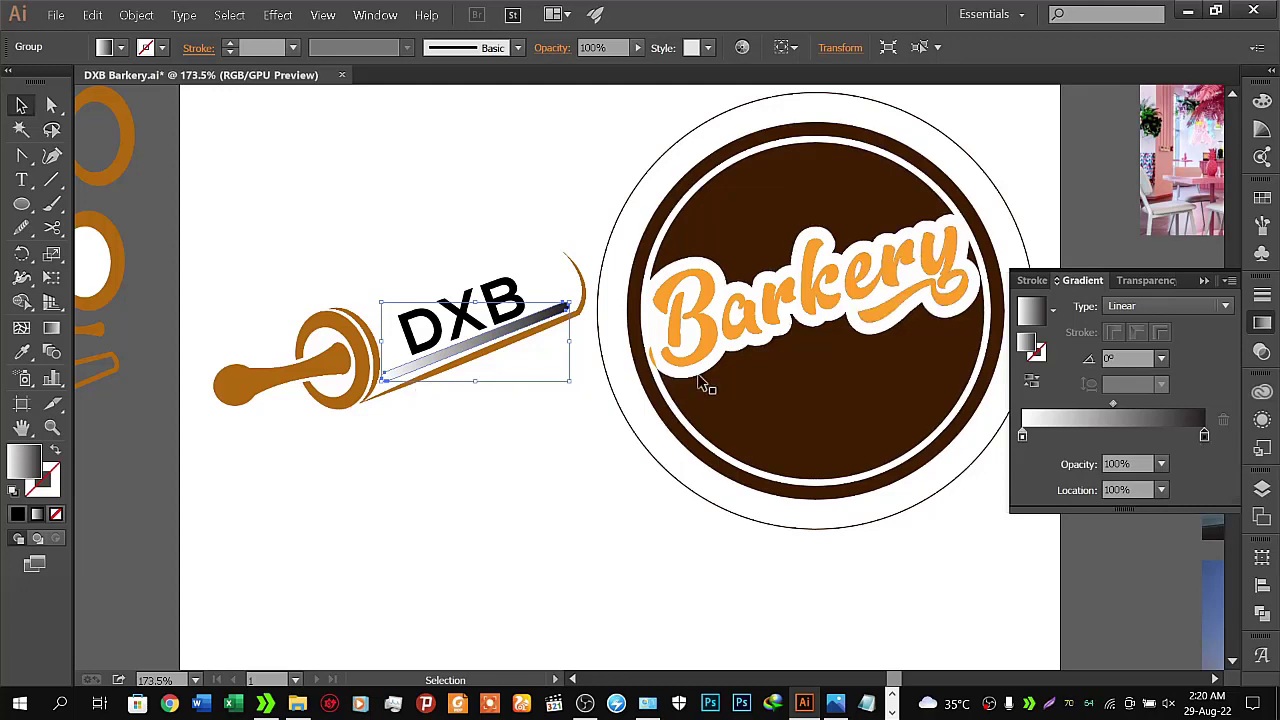
Check the exact orange of the Barkery lettering, then reselect the gradient bar beside DXB
{"action": "left_click", "coordinate": [20, 104]}
{"action": "left_click", "coordinate": [533, 486]}
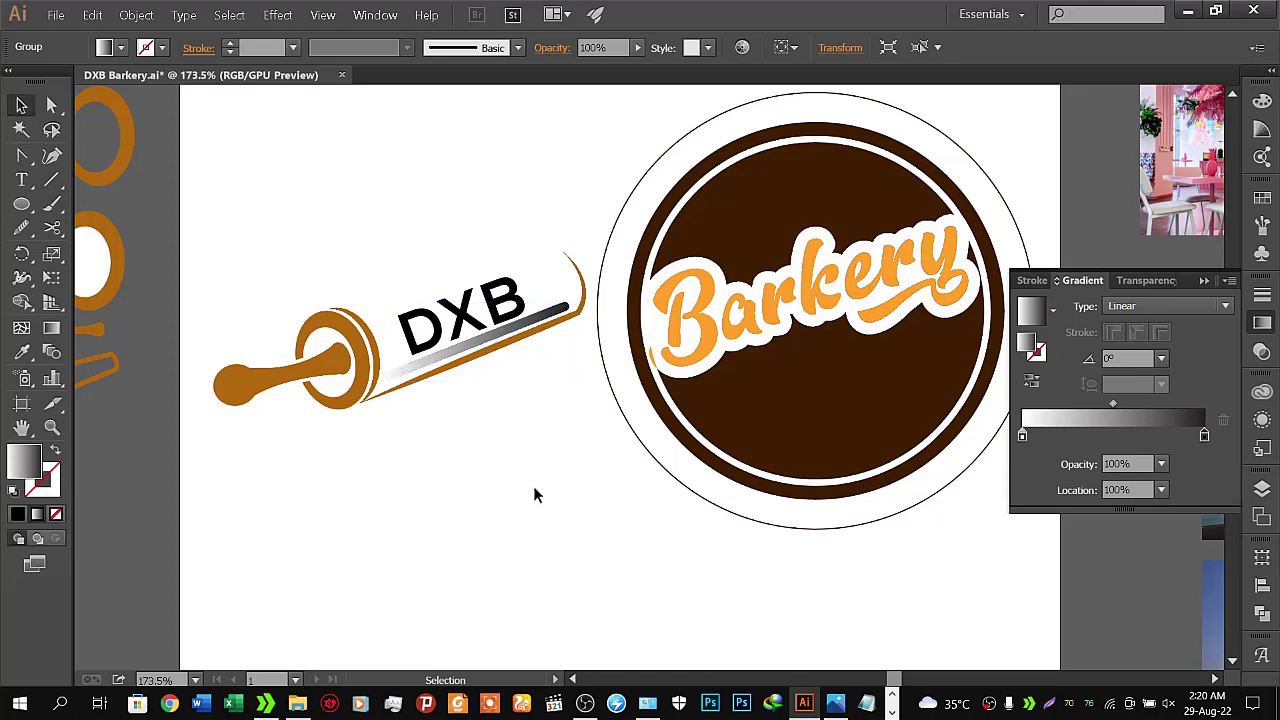
{"action": "left_click", "coordinate": [698, 362]}
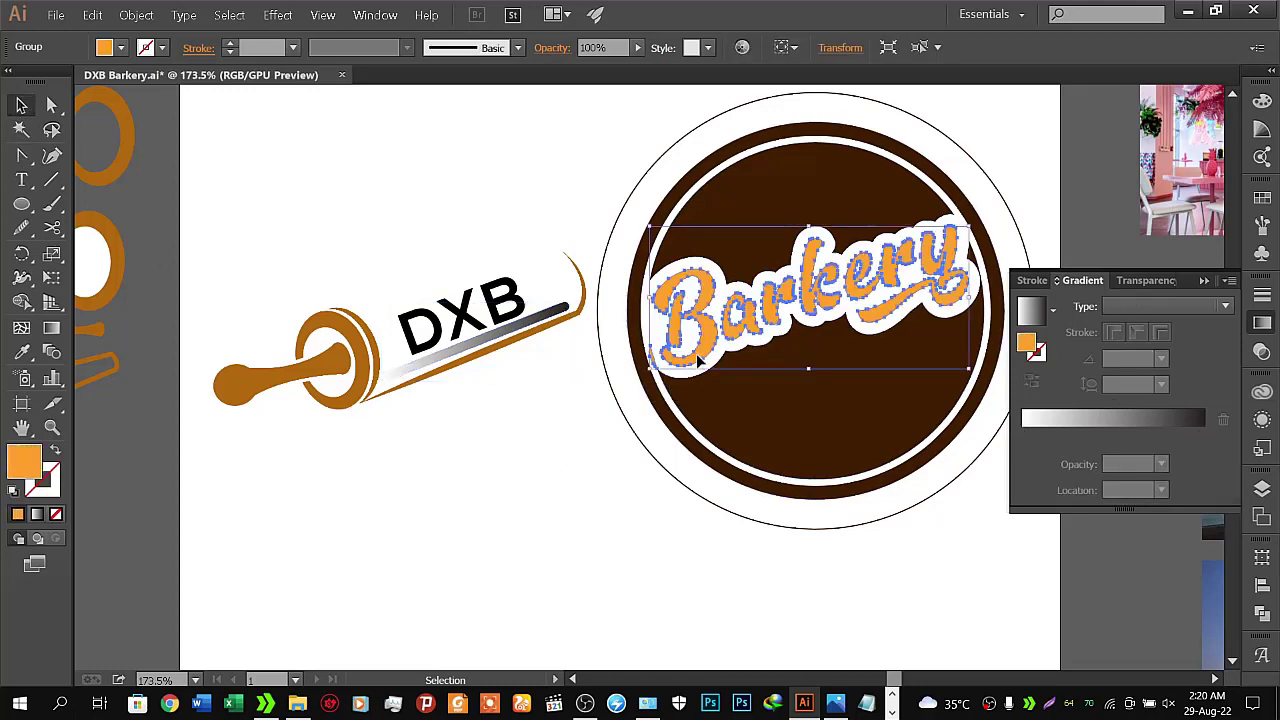
{"action": "double_click", "coordinate": [21, 466]}
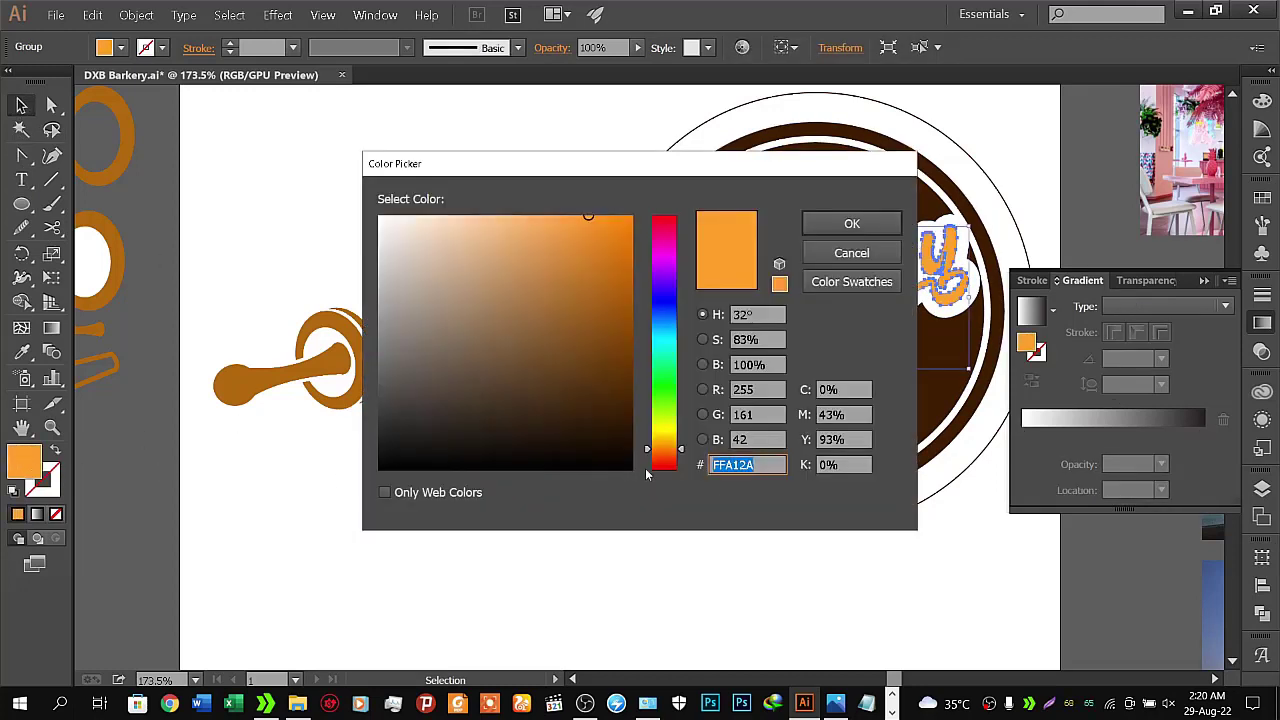
{"action": "left_click", "coordinate": [864, 223]}
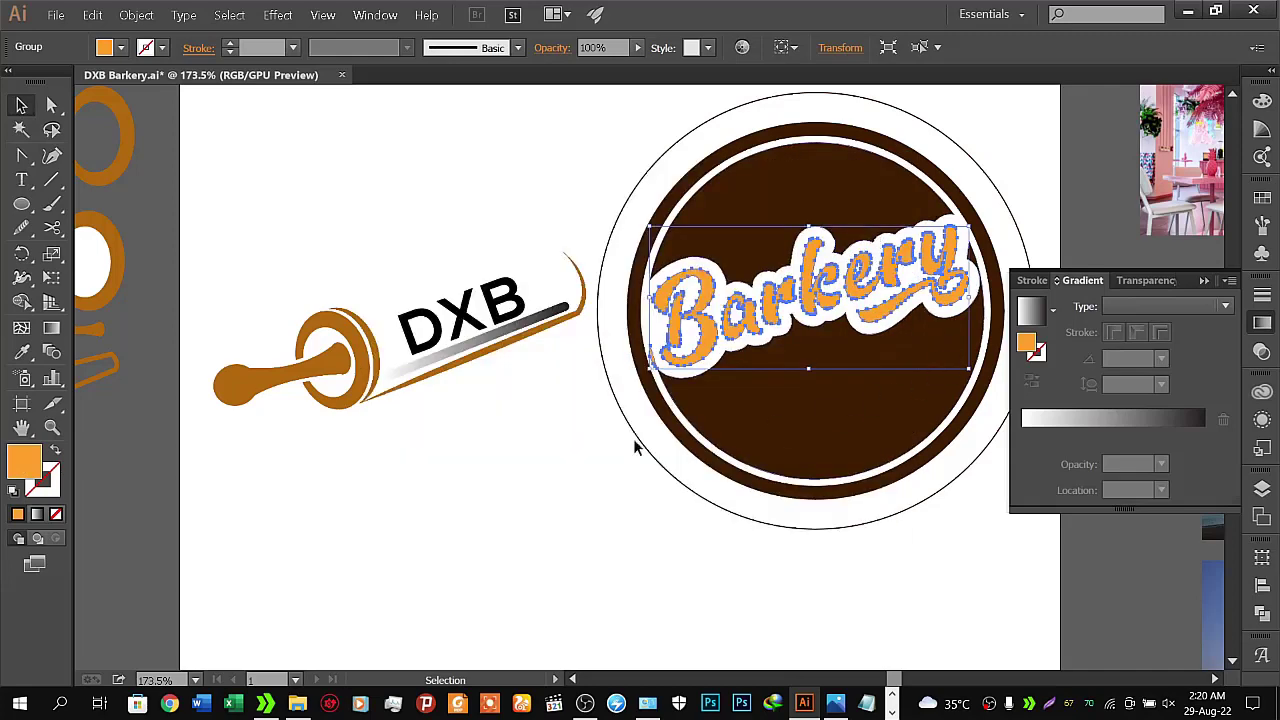
{"action": "left_click", "coordinate": [561, 451]}
{"action": "left_click", "coordinate": [706, 339]}
{"action": "left_click", "coordinate": [455, 412]}
{"action": "left_click", "coordinate": [450, 350]}
{"action": "left_click", "coordinate": [405, 435]}
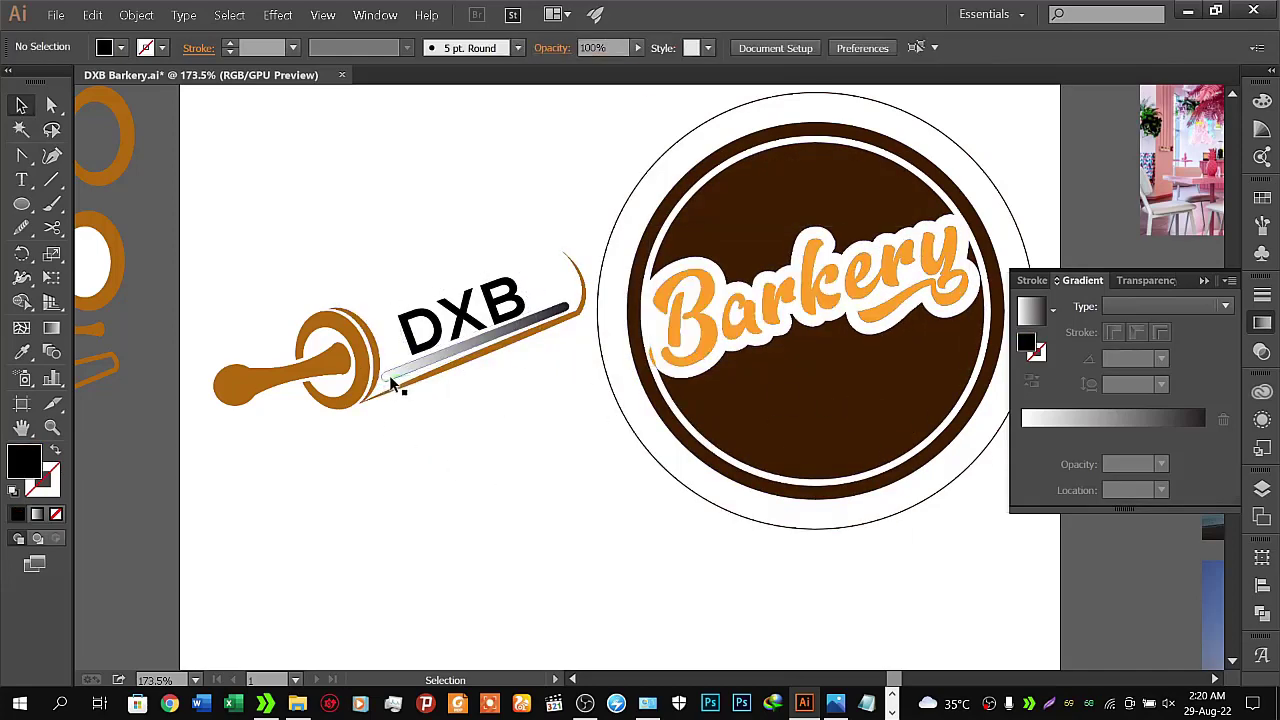
{"action": "left_click", "coordinate": [389, 377]}
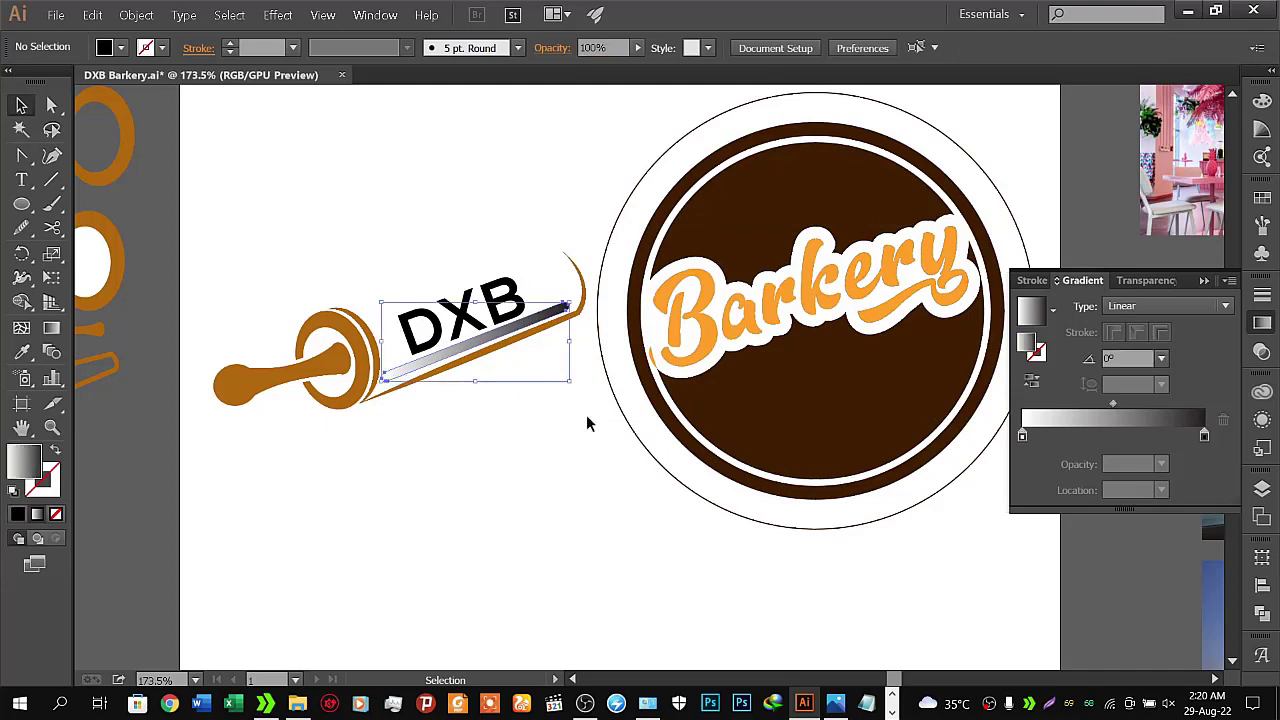
Set the right gradient stop to RGB hex FFA12A
{"action": "double_click", "coordinate": [1205, 435]}
{"action": "left_click", "coordinate": [944, 540]}
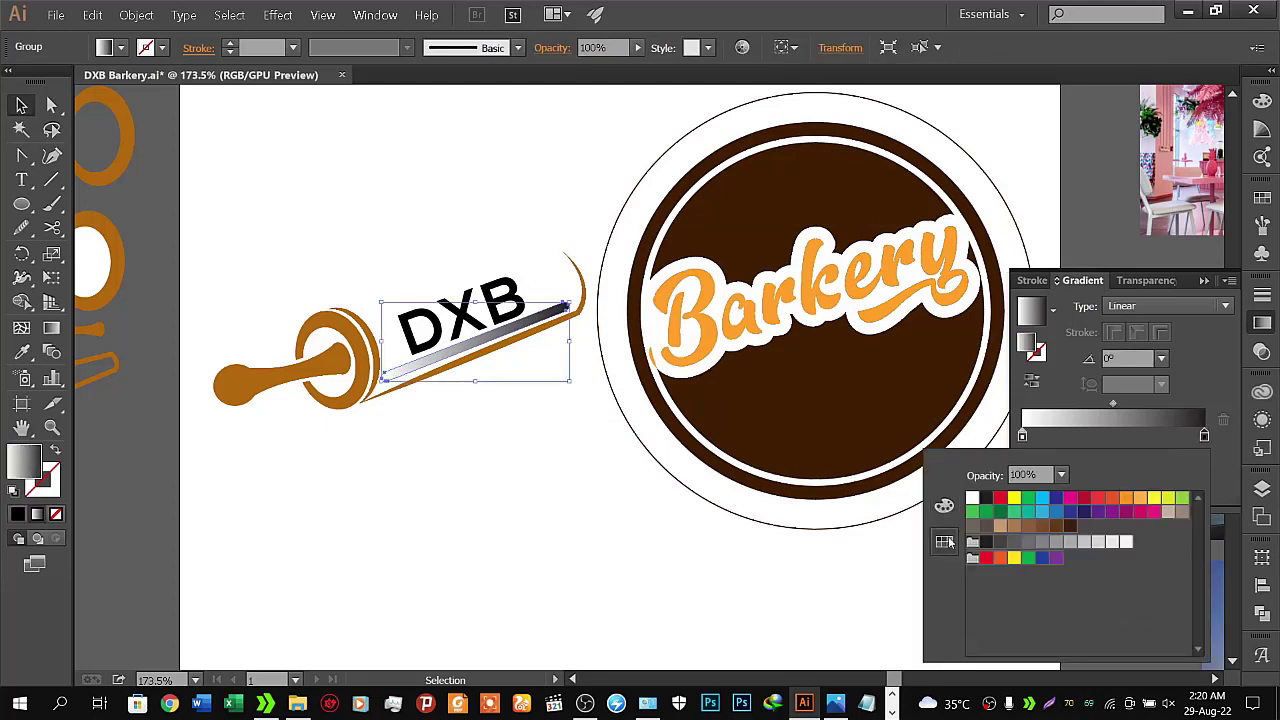
{"action": "left_click", "coordinate": [944, 506]}
{"action": "left_click", "coordinate": [1200, 457]}
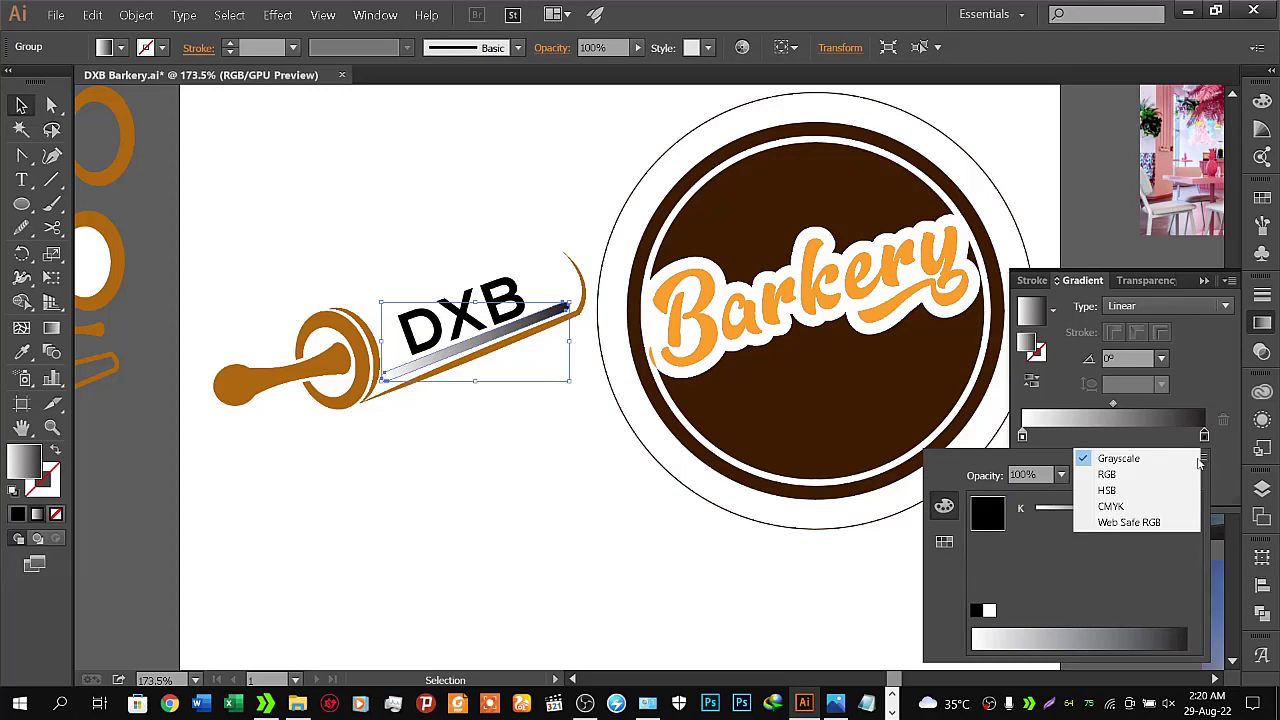
{"action": "left_click", "coordinate": [1129, 473]}
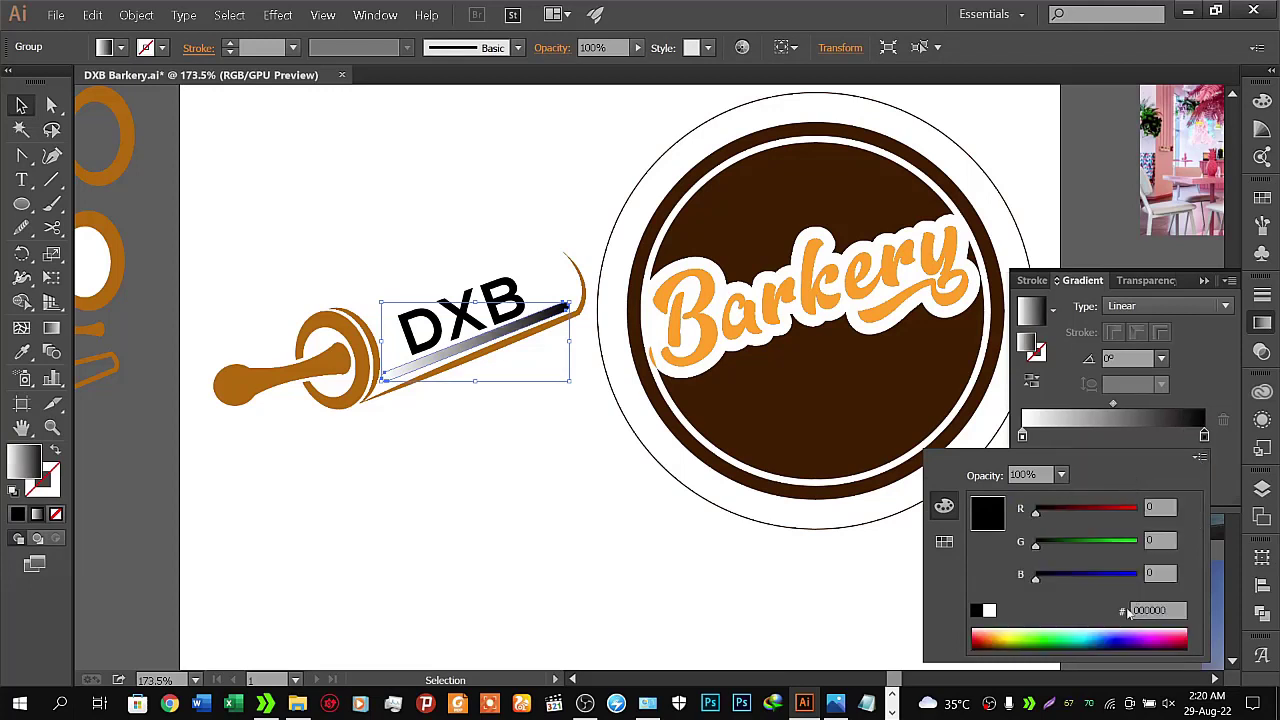
{"action": "double_click", "coordinate": [1160, 609]}
{"action": "type", "text": "FFA12A"}
{"action": "key", "text": "Return"}
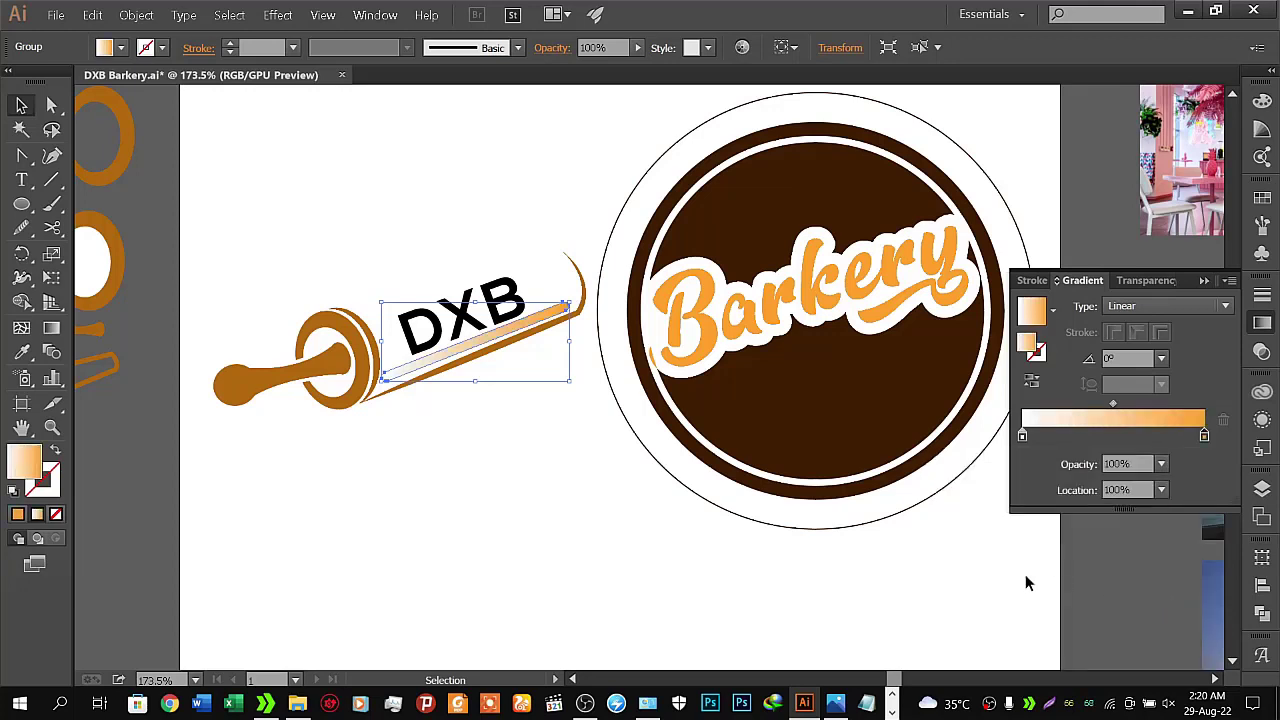
{"action": "left_click", "coordinate": [515, 438]}
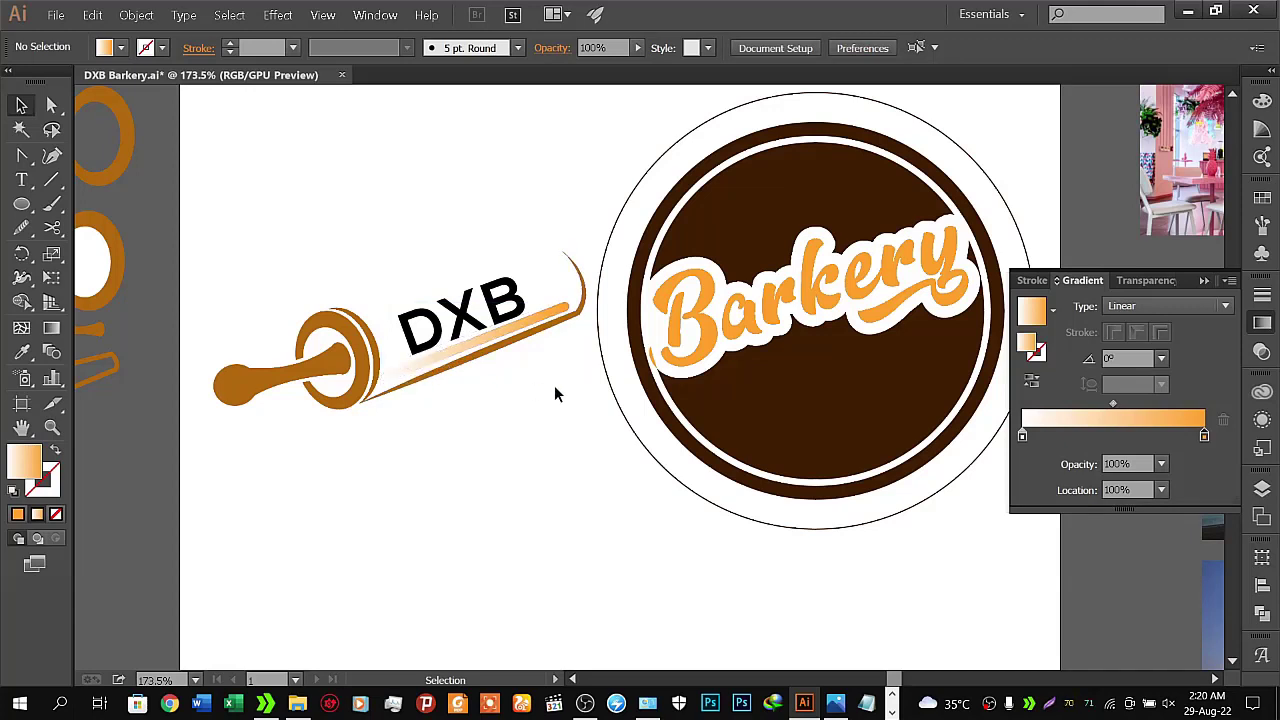
Check the dark brown badge circle's fill colour in the colour picker
{"action": "left_click", "coordinate": [737, 417]}
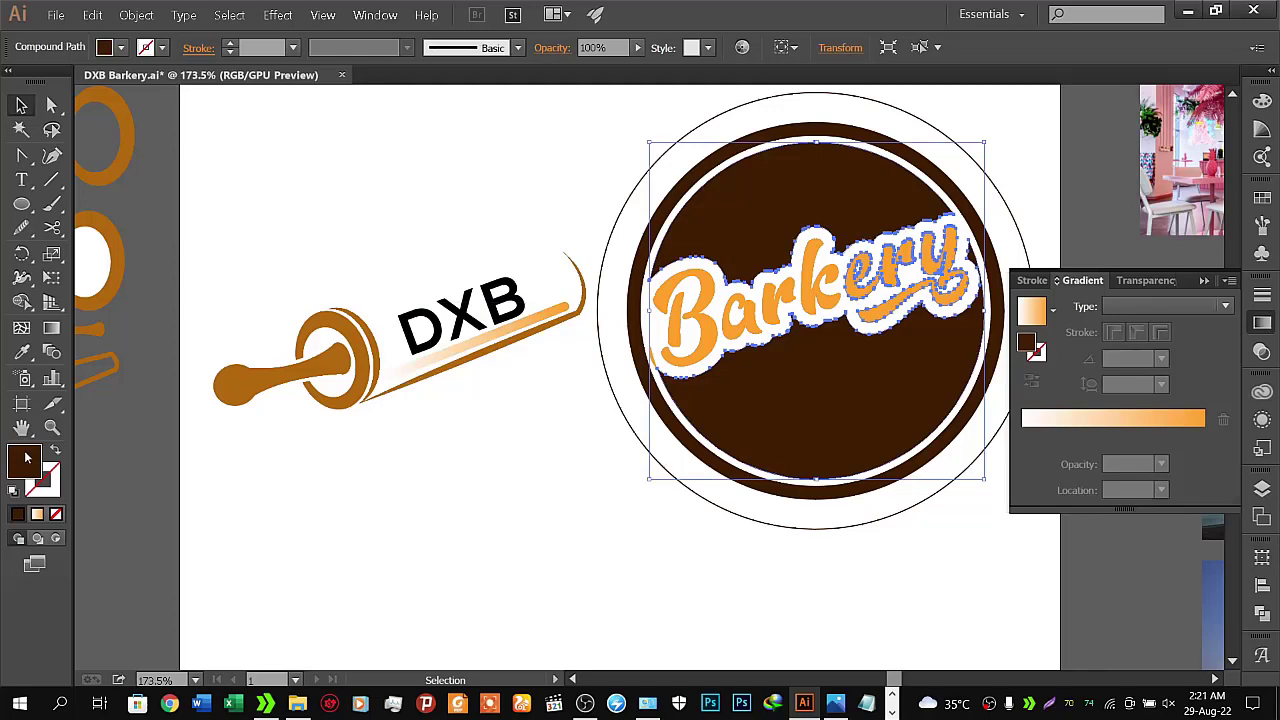
{"action": "double_click", "coordinate": [20, 458]}
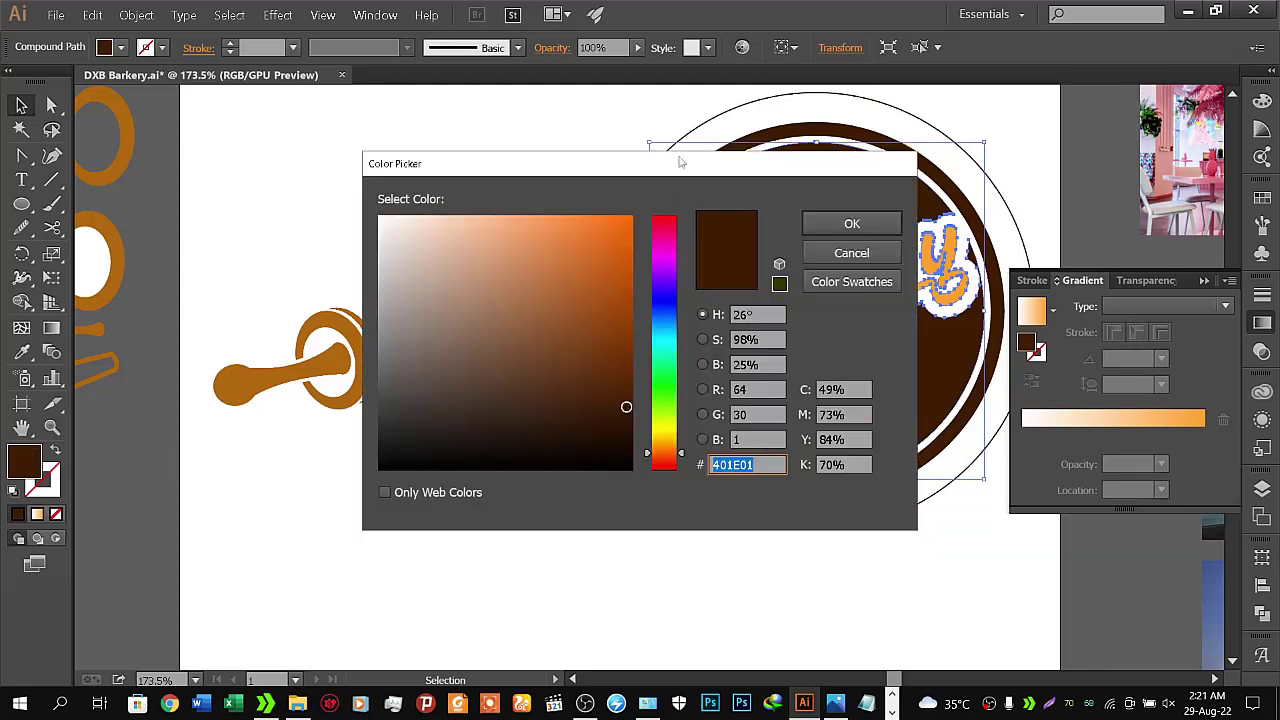
{"action": "left_click", "coordinate": [830, 224]}
{"action": "left_click", "coordinate": [370, 540]}
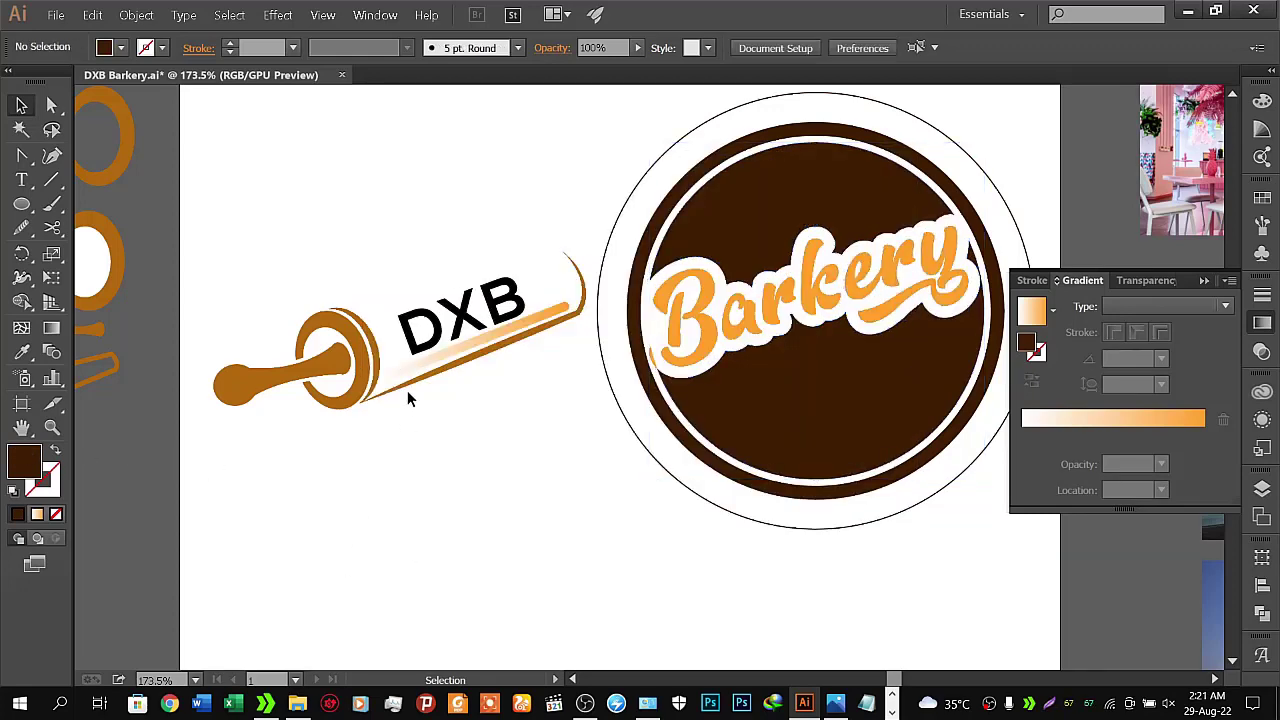
Set the bar's left gradient stop to dark brown hex 401E01
{"action": "left_click", "coordinate": [395, 373]}
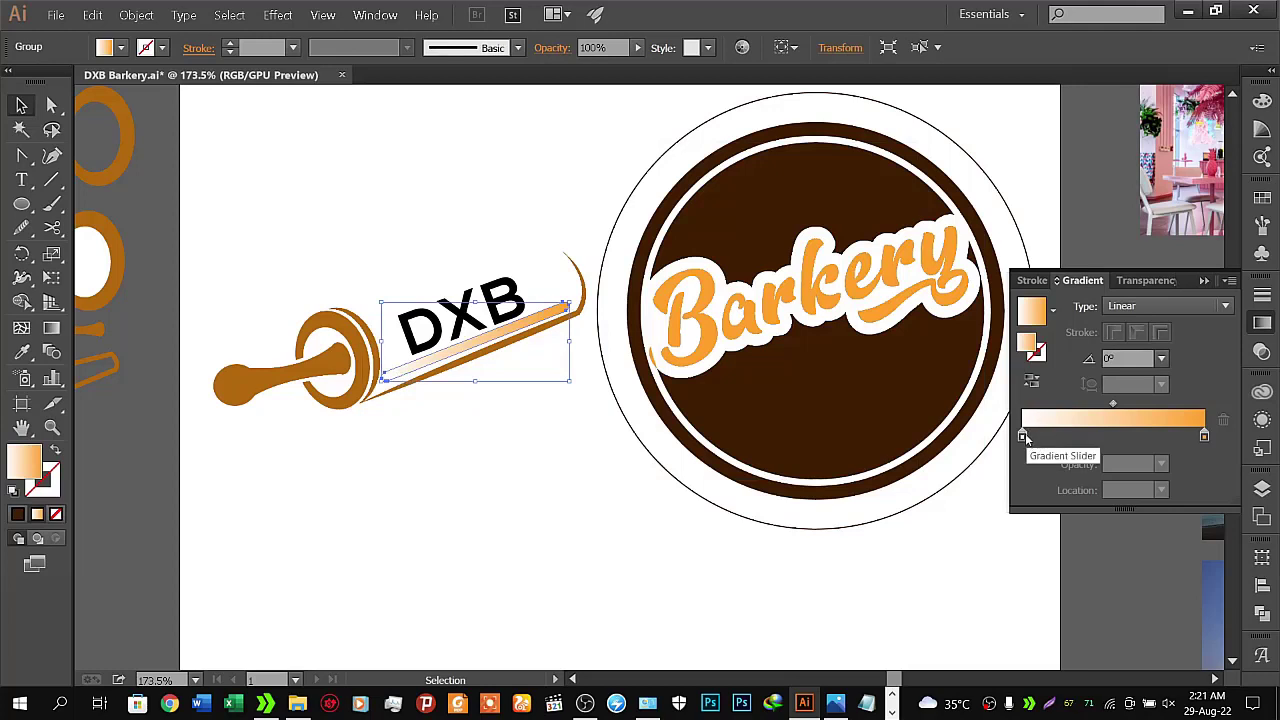
{"action": "left_click", "coordinate": [1052, 310]}
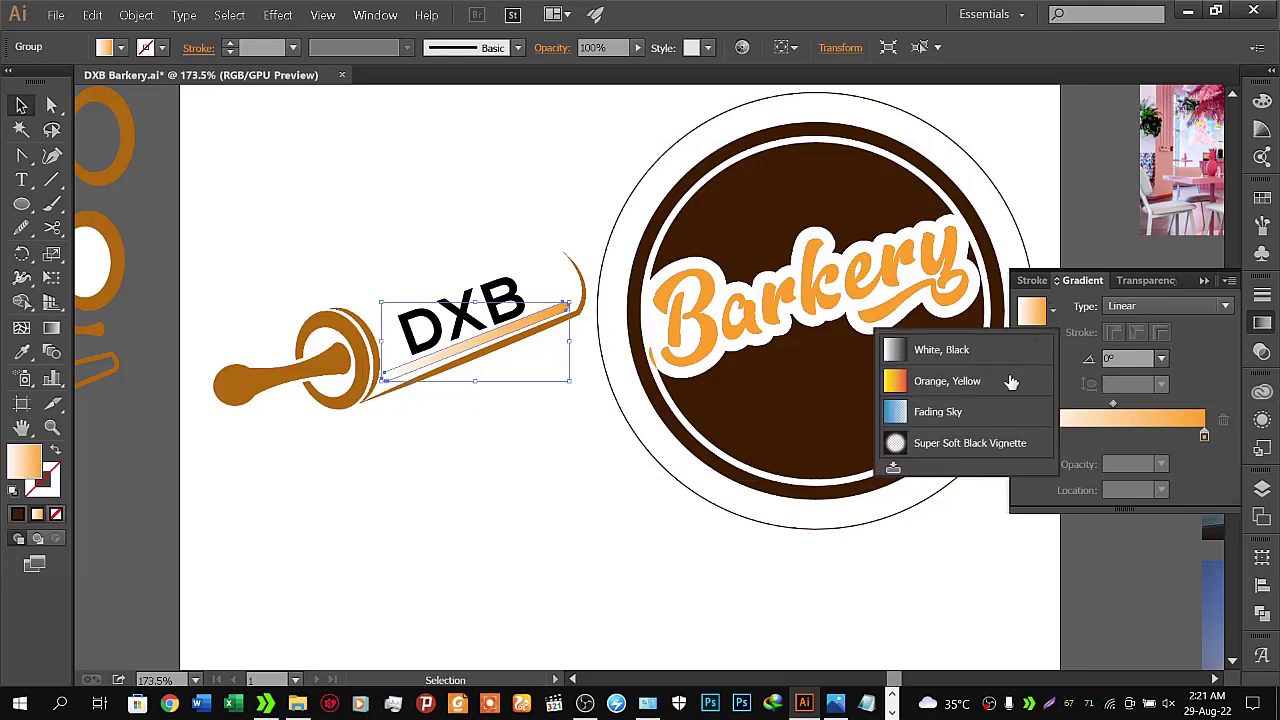
{"action": "left_click", "coordinate": [893, 469]}
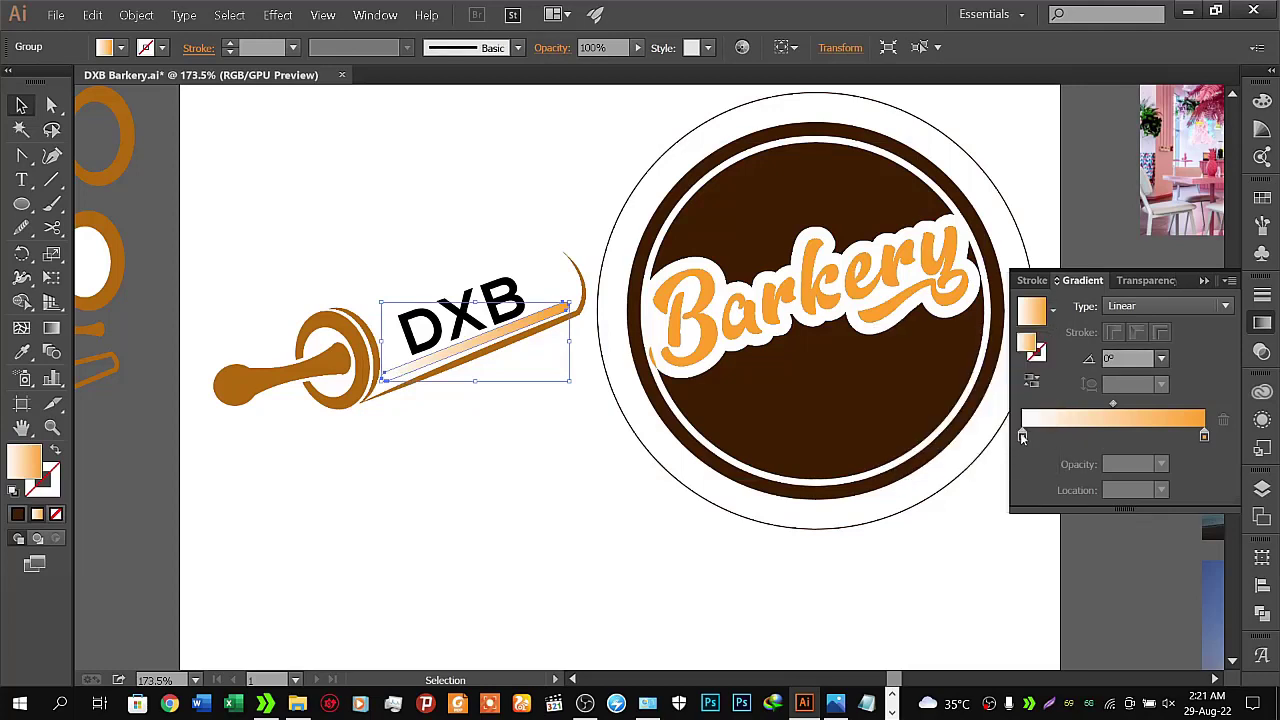
{"action": "double_click", "coordinate": [1022, 437]}
{"action": "left_click", "coordinate": [946, 542]}
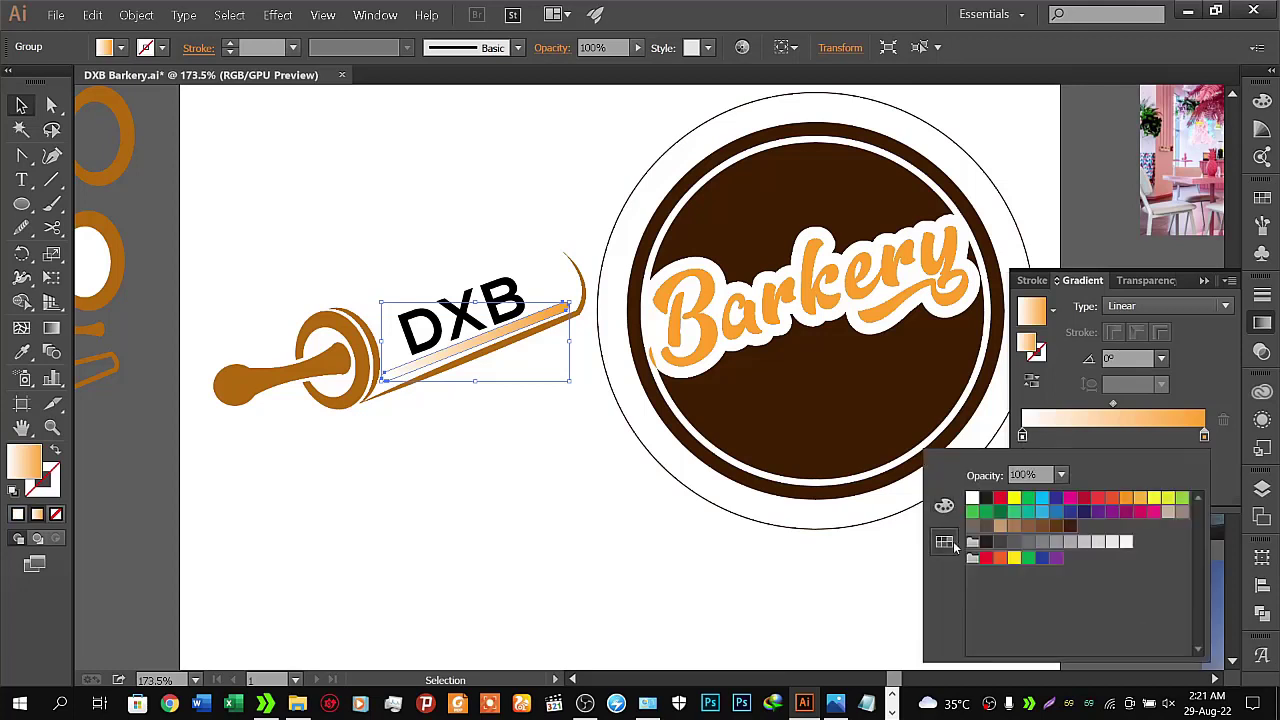
{"action": "left_click", "coordinate": [944, 506]}
{"action": "left_click", "coordinate": [1203, 457]}
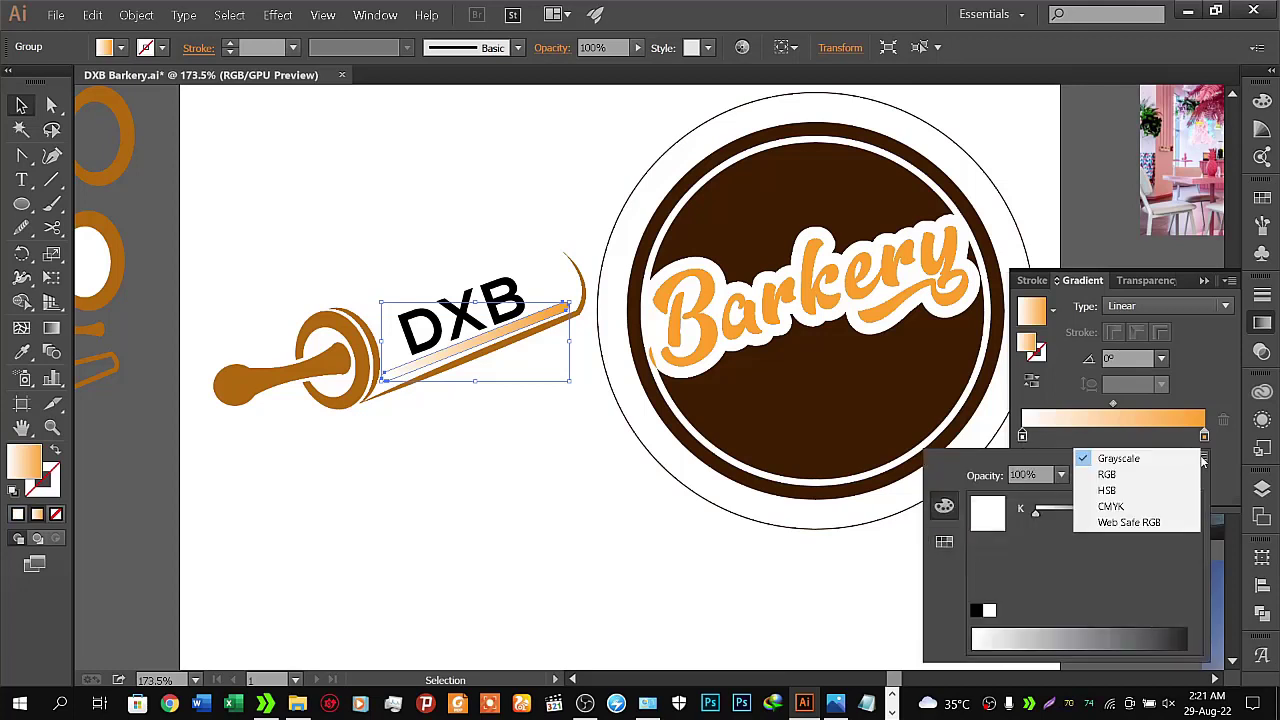
{"action": "left_click", "coordinate": [1140, 475]}
{"action": "left_click", "coordinate": [1158, 609]}
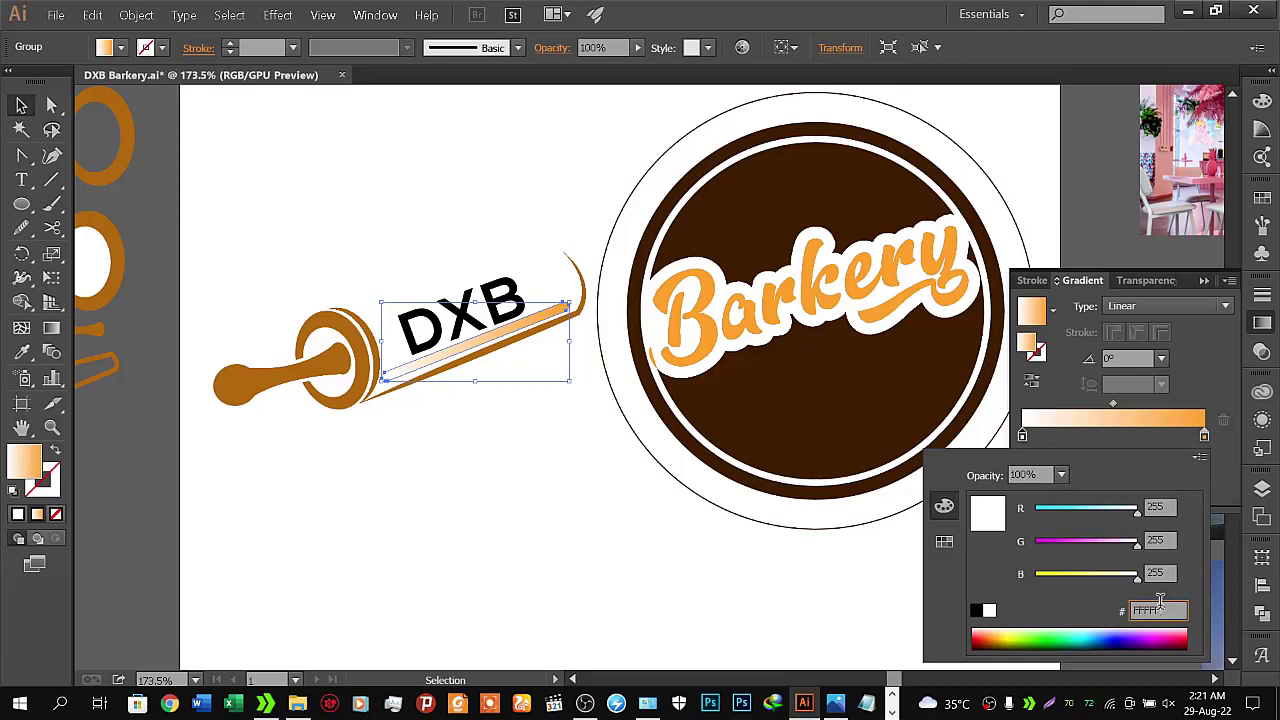
{"action": "type", "text": "401E01"}
{"action": "key", "text": "Return"}
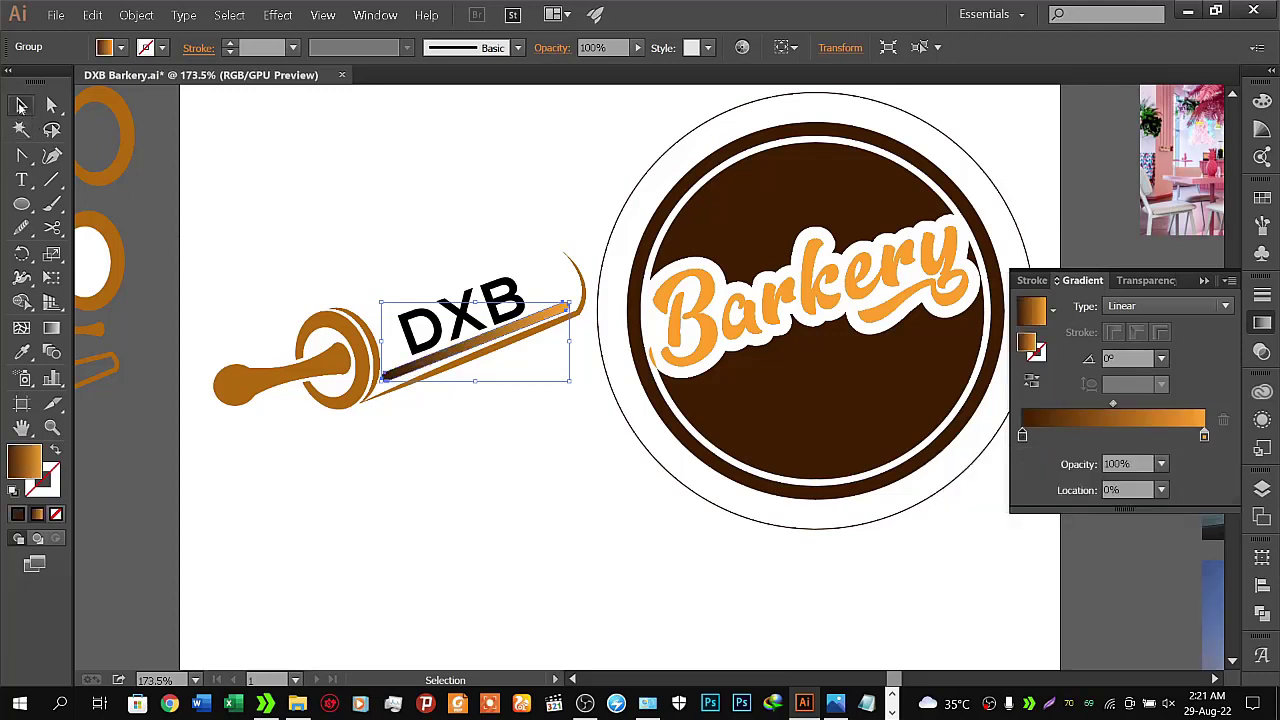
{"action": "left_click", "coordinate": [583, 472]}
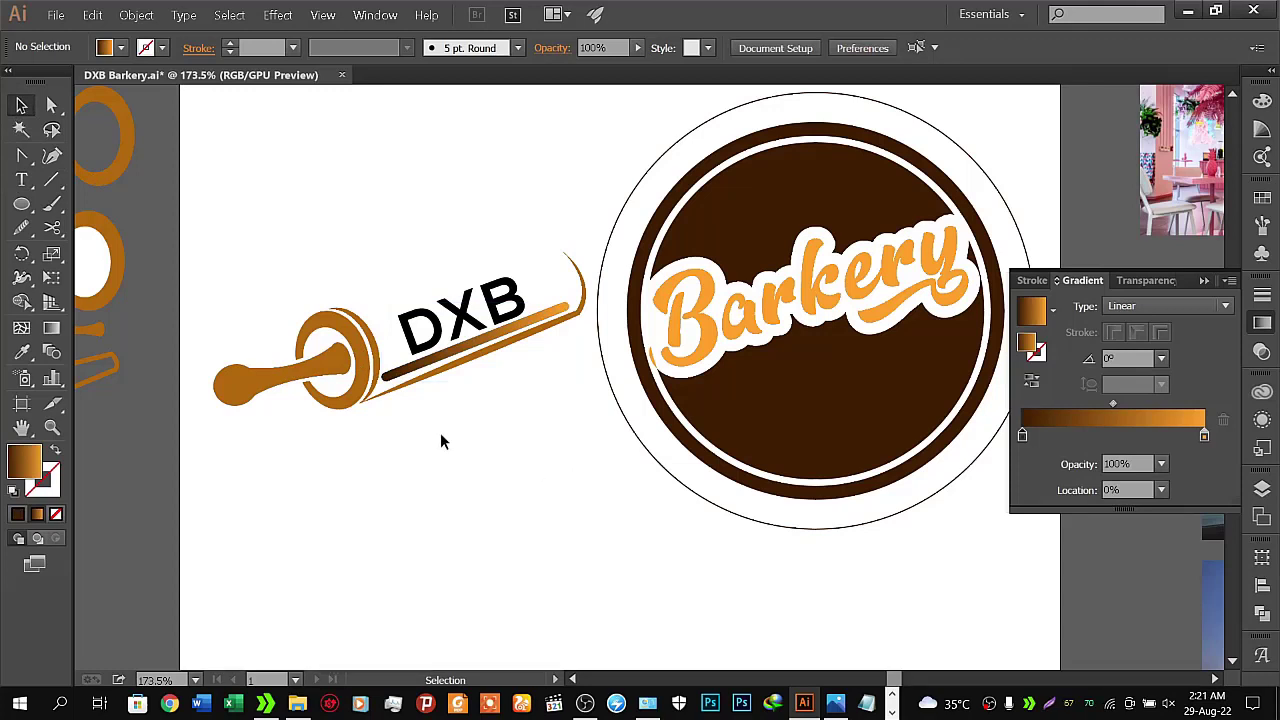
Alt-drag a duplicate of the rolling-pin DXB mark below the original
{"action": "left_click_drag", "start_coordinate": [205, 211], "coordinate": [583, 437]}
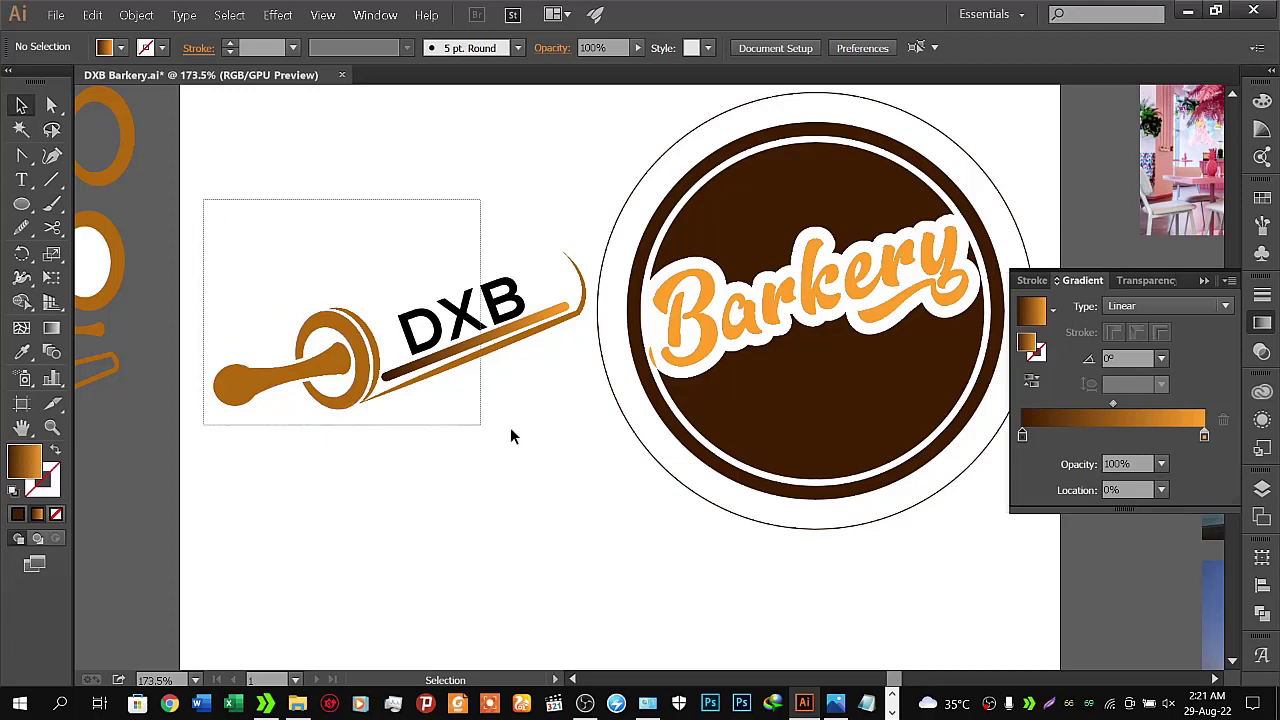
{"action": "left_click", "coordinate": [583, 435]}
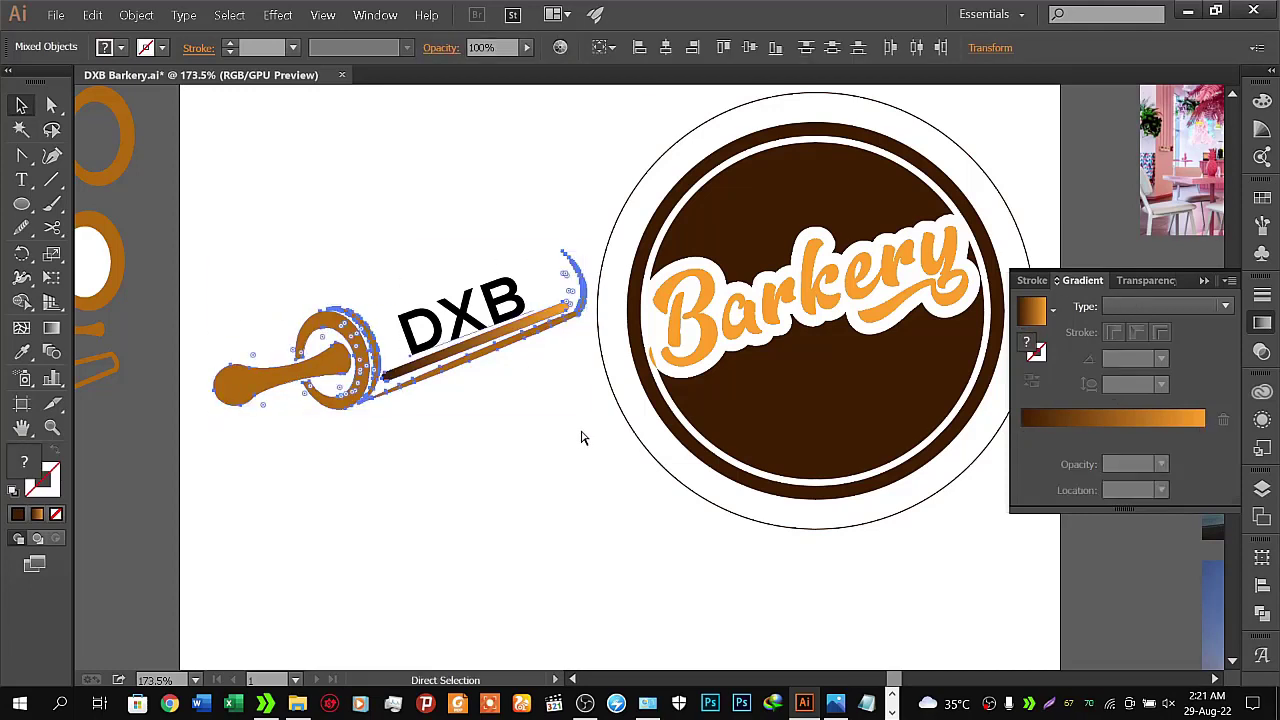
{"action": "left_click", "coordinate": [432, 368]}
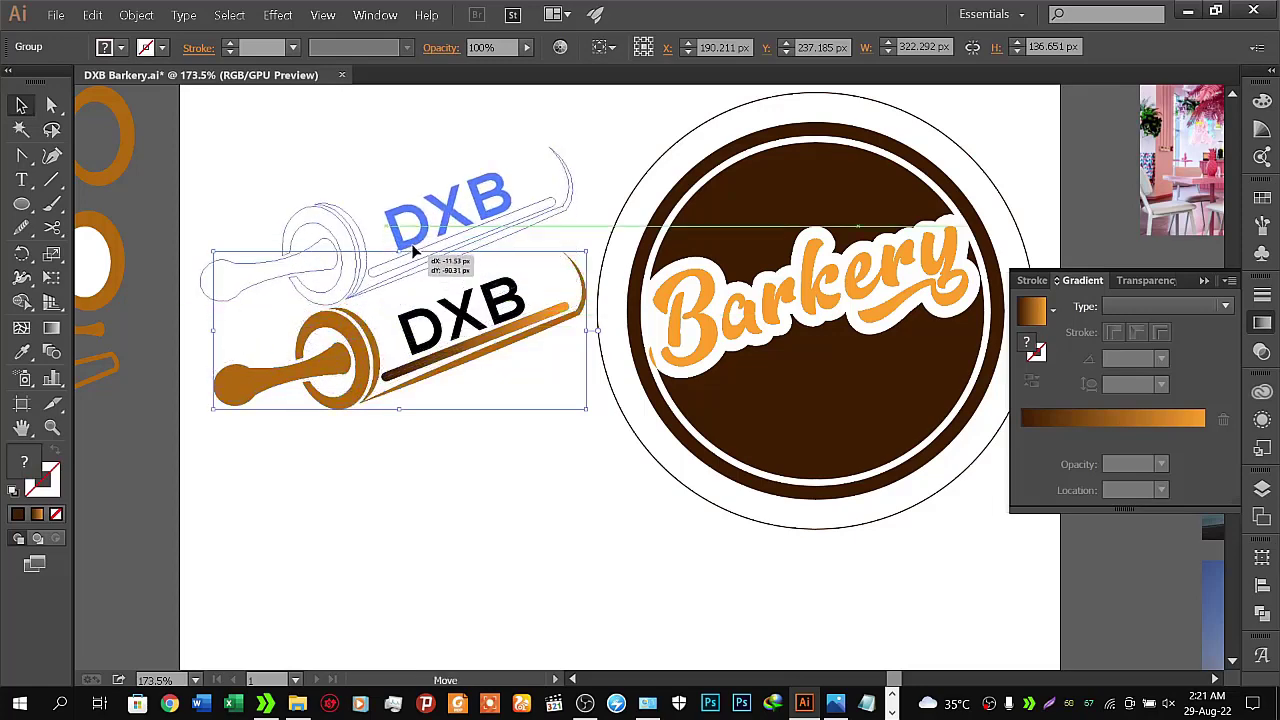
{"action": "mouse_move", "coordinate": [432, 368]}
{"action": "left_mouse_down"}
{"action": "mouse_move", "coordinate": [430, 218]}
{"action": "mouse_move", "coordinate": [398, 363]}
{"action": "mouse_move", "coordinate": [410, 444]}
{"action": "left_mouse_up"}
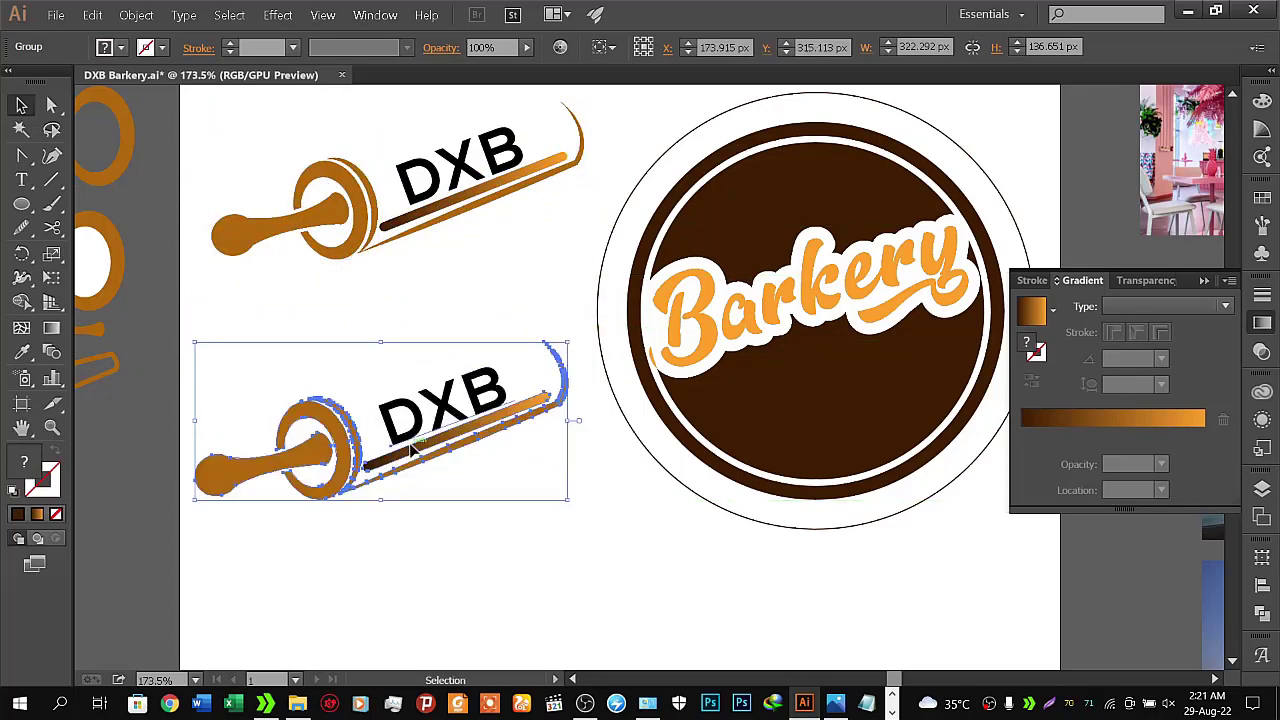
{"action": "left_click", "coordinate": [271, 278]}
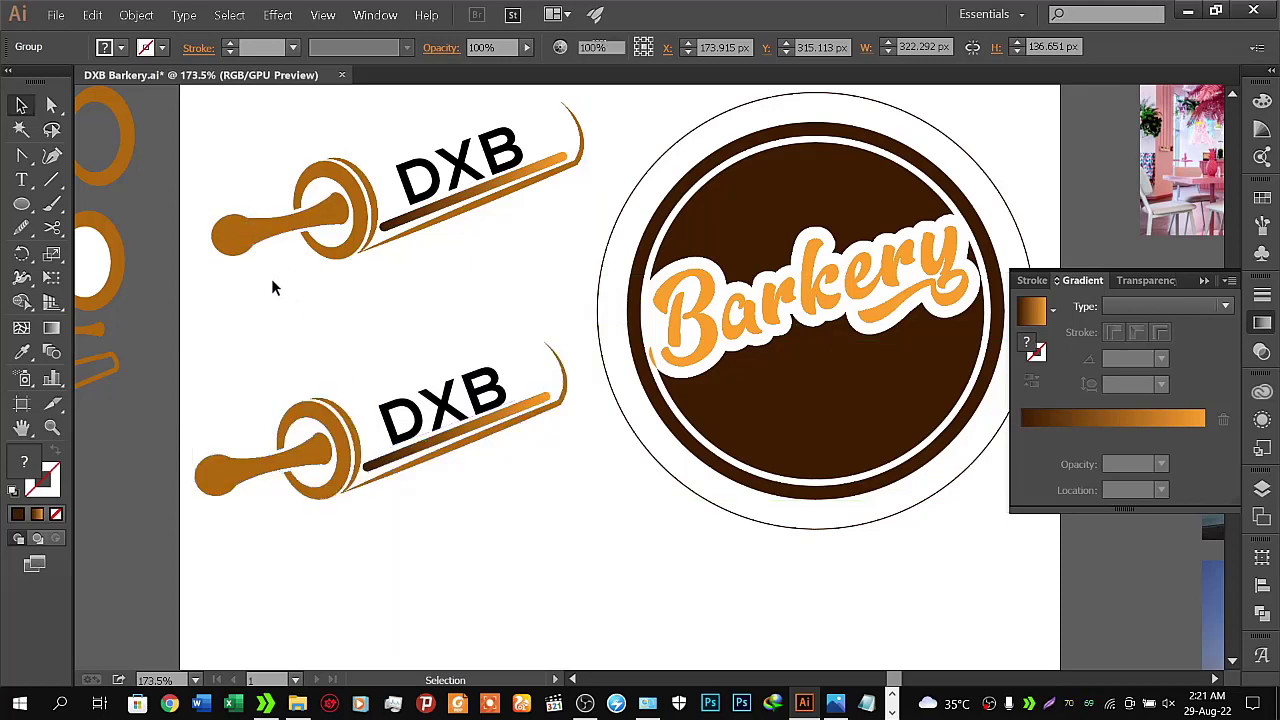
Ungroup the lower copy into separate parts
{"action": "left_click", "coordinate": [447, 407]}
{"action": "right_click", "coordinate": [460, 476]}
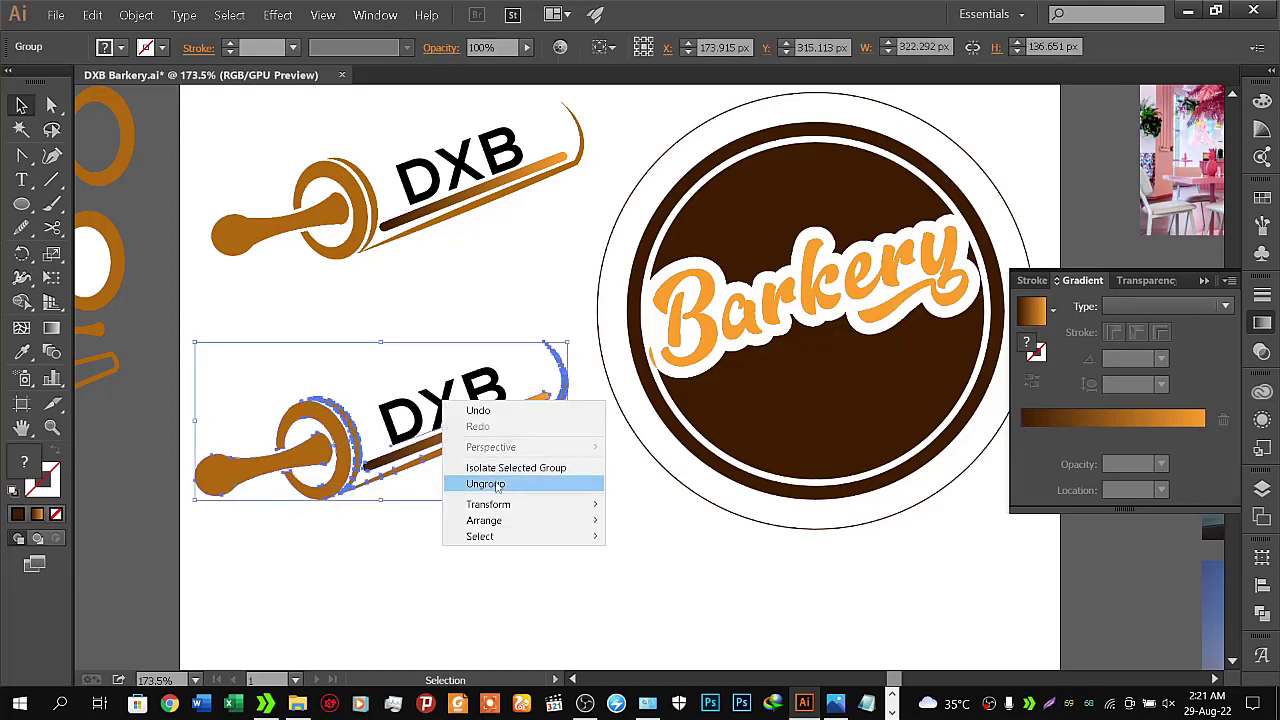
{"action": "left_click", "coordinate": [480, 560]}
{"action": "left_click", "coordinate": [426, 566]}
Raise the lower DXB text's tracking to about 119 in the Character panel
{"action": "left_click", "coordinate": [406, 406]}
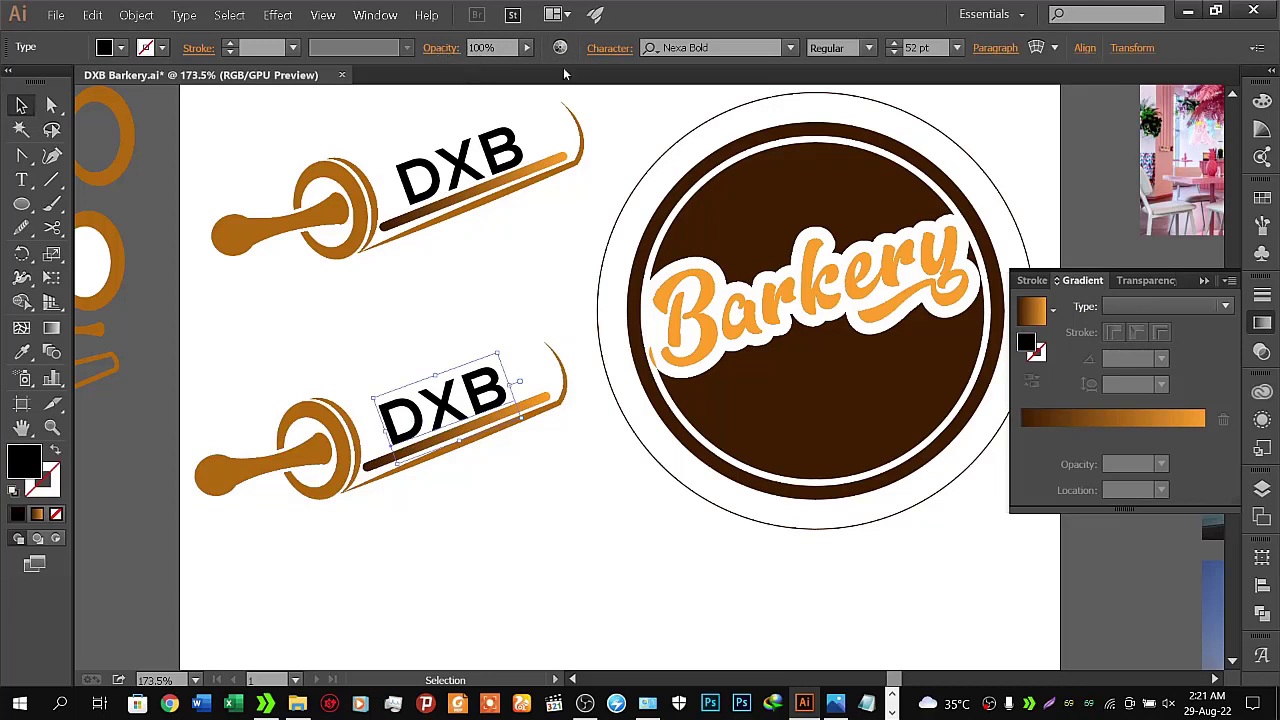
{"action": "left_click", "coordinate": [612, 49]}
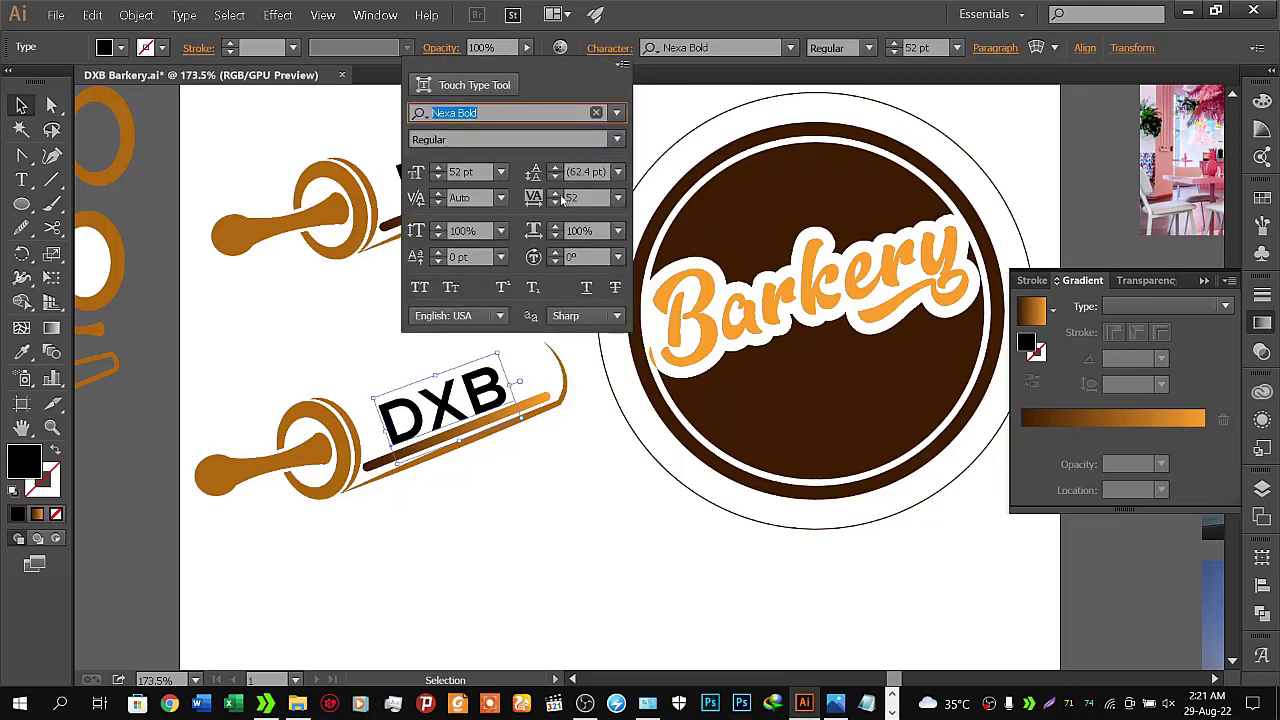
{"action": "left_click", "coordinate": [557, 196]}
{"action": "left_click", "coordinate": [557, 196]}
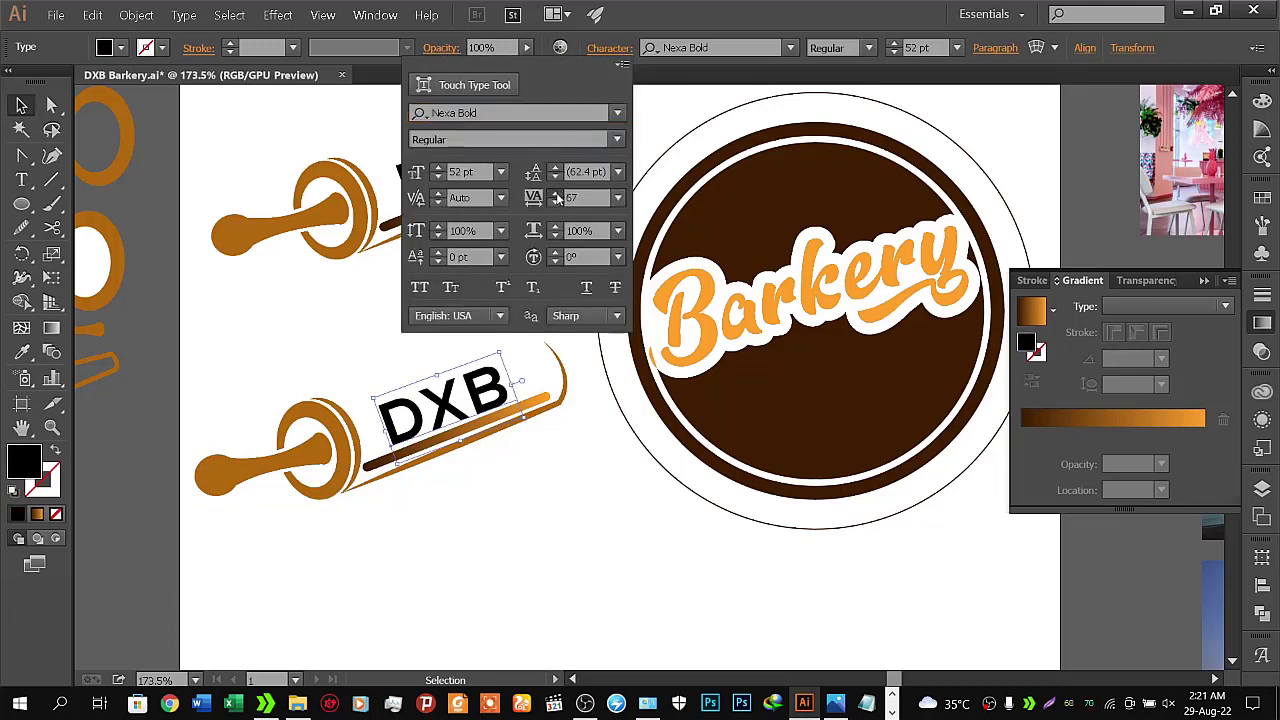
{"action": "left_click", "coordinate": [557, 196]}
{"action": "left_click", "coordinate": [557, 196]}
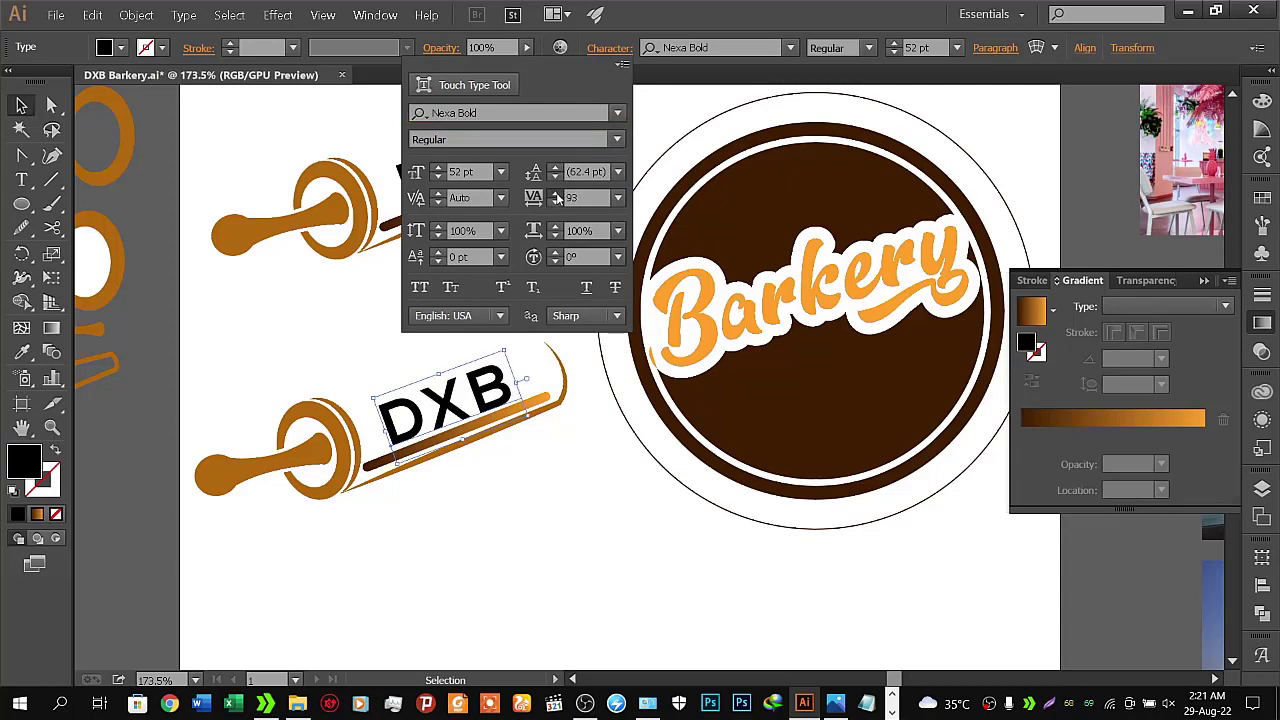
{"action": "left_click", "coordinate": [557, 196]}
{"action": "left_click", "coordinate": [557, 196]}
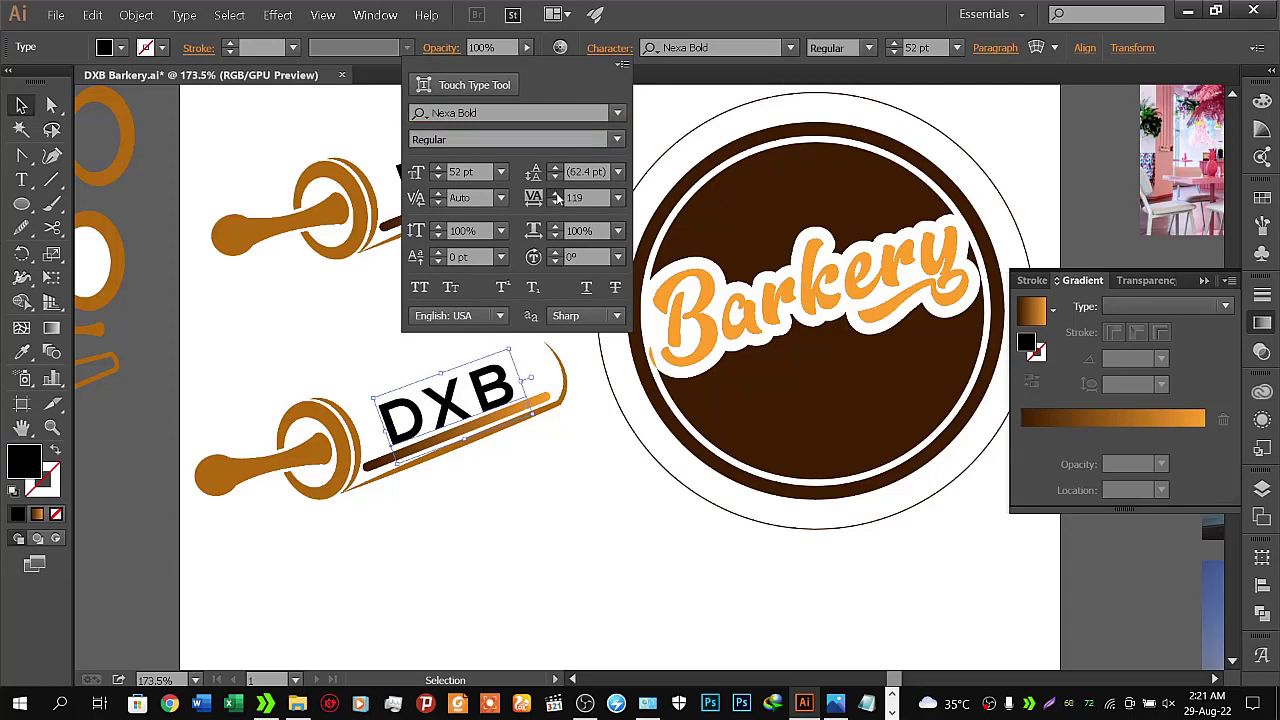
{"action": "left_click", "coordinate": [617, 563]}
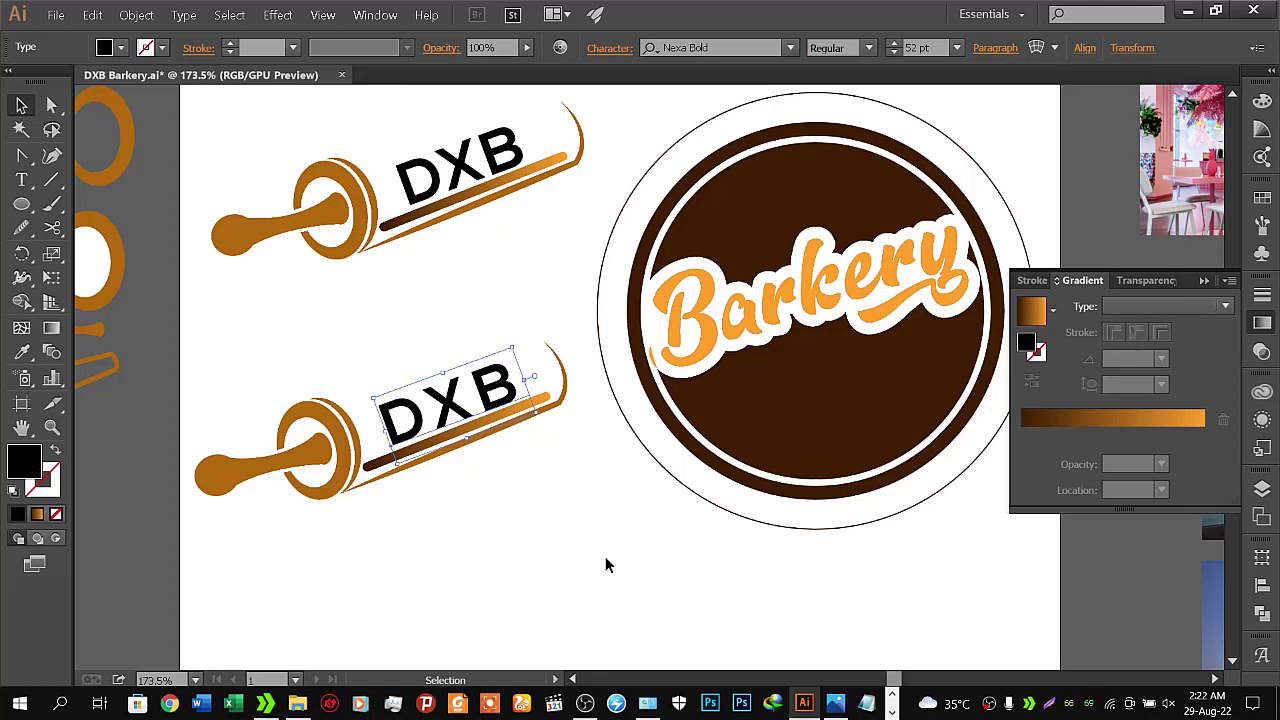
Nudge the lower DXB text slightly left along its bar
{"action": "key", "text": "Left"}
{"action": "key", "text": "Left"}
{"action": "key", "text": "Left"}
{"action": "key", "text": "Right"}
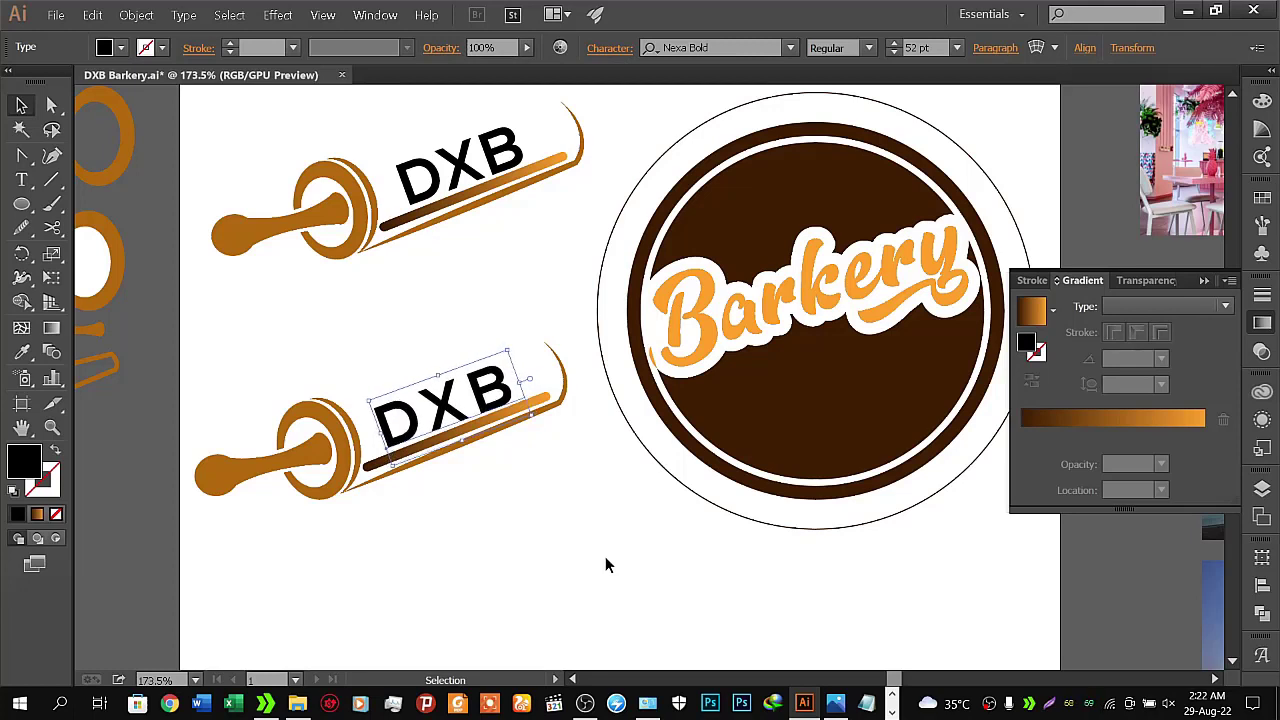
{"action": "key", "text": "Left"}
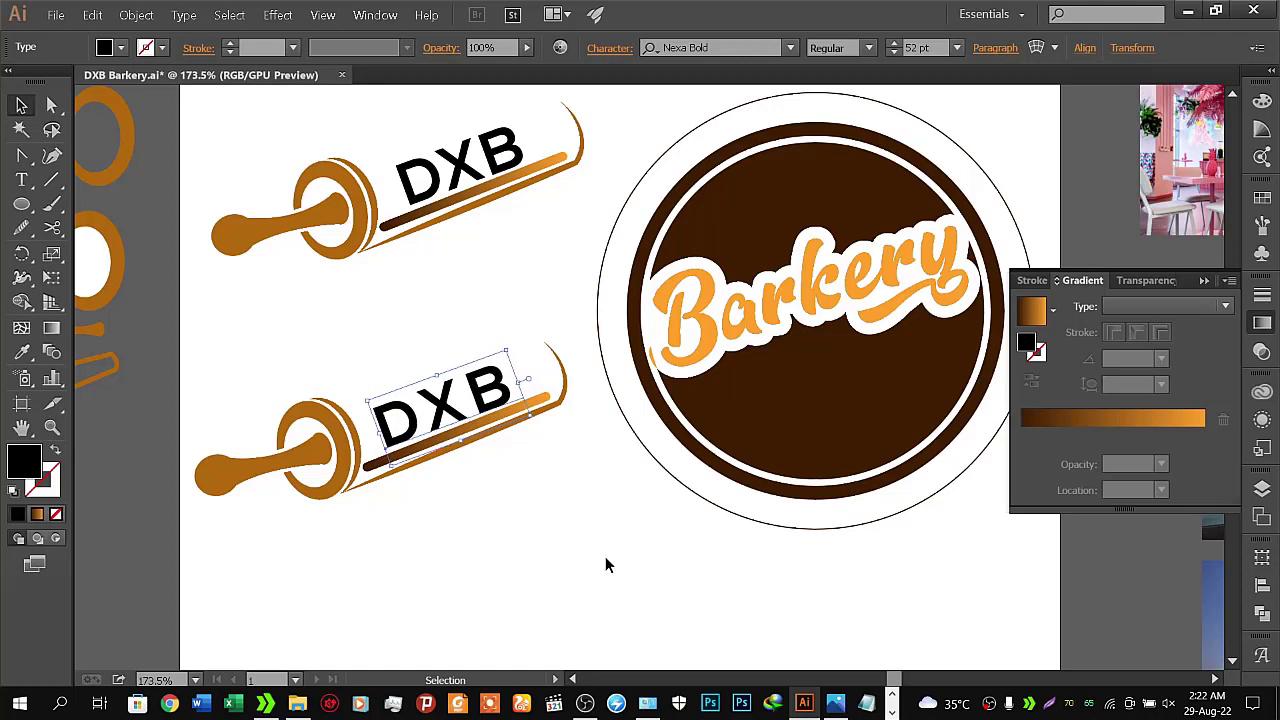
{"action": "key", "text": "Right"}
{"action": "key", "text": "Left"}
{"action": "key", "text": "Left"}
{"action": "key", "text": "Left"}
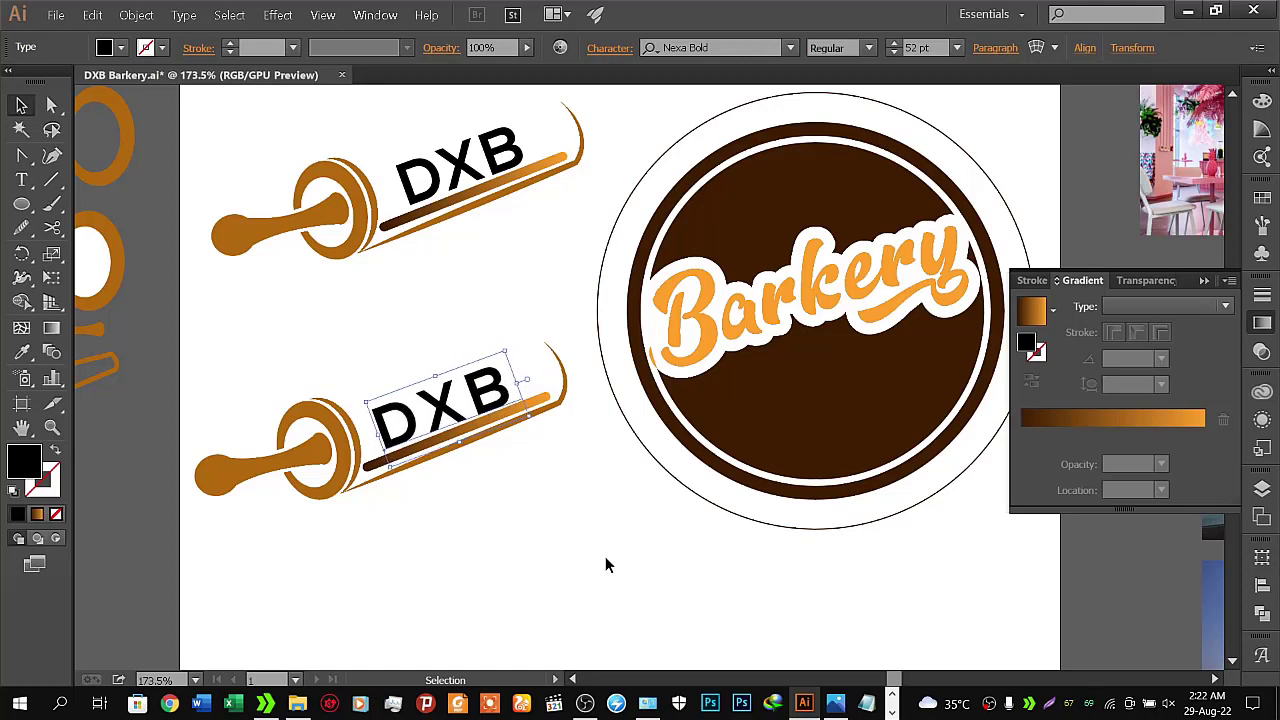
{"action": "key", "text": "Left"}
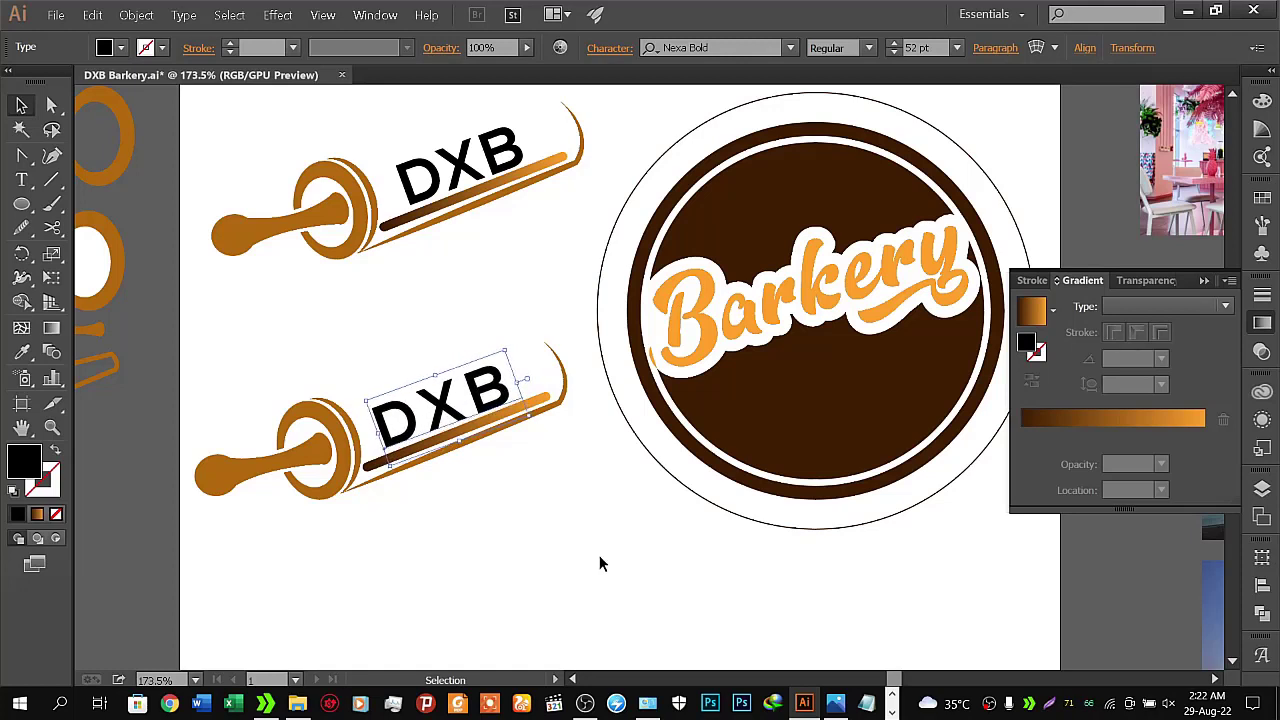
Expand the lower DXB text into outline shapes
{"action": "left_click", "coordinate": [146, 15]}
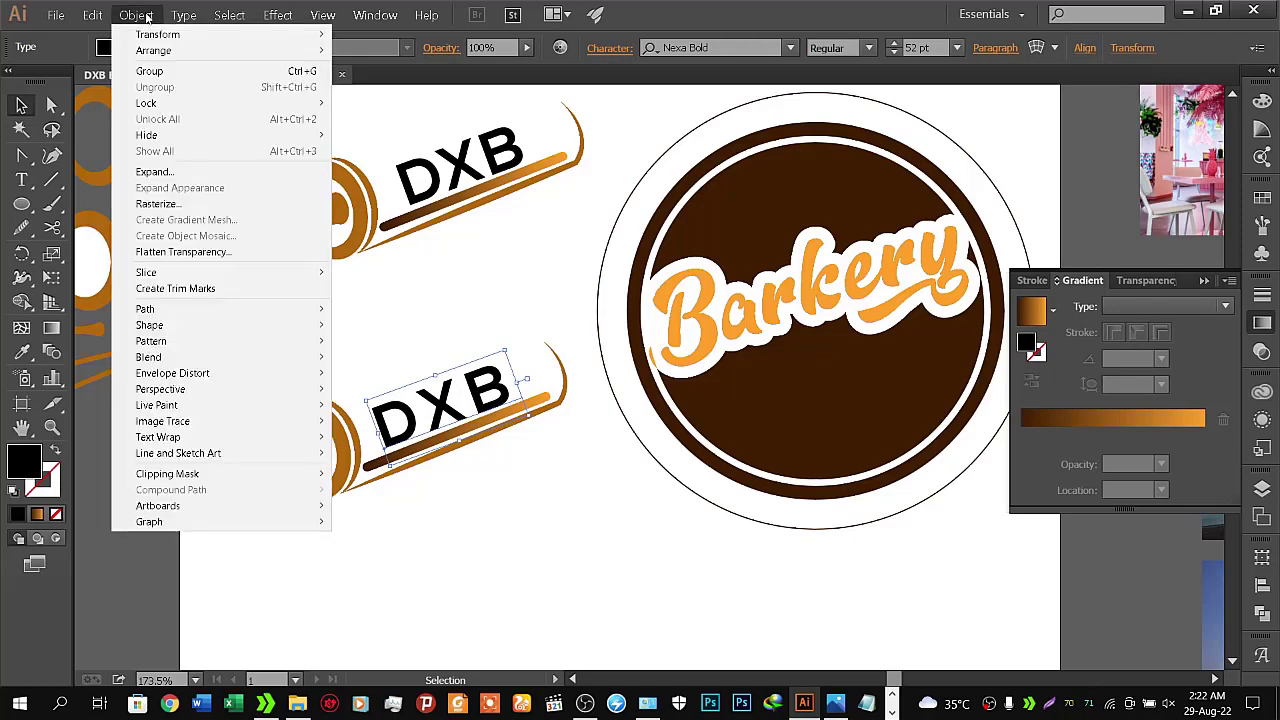
{"action": "left_click", "coordinate": [154, 171]}
{"action": "left_click", "coordinate": [592, 461]}
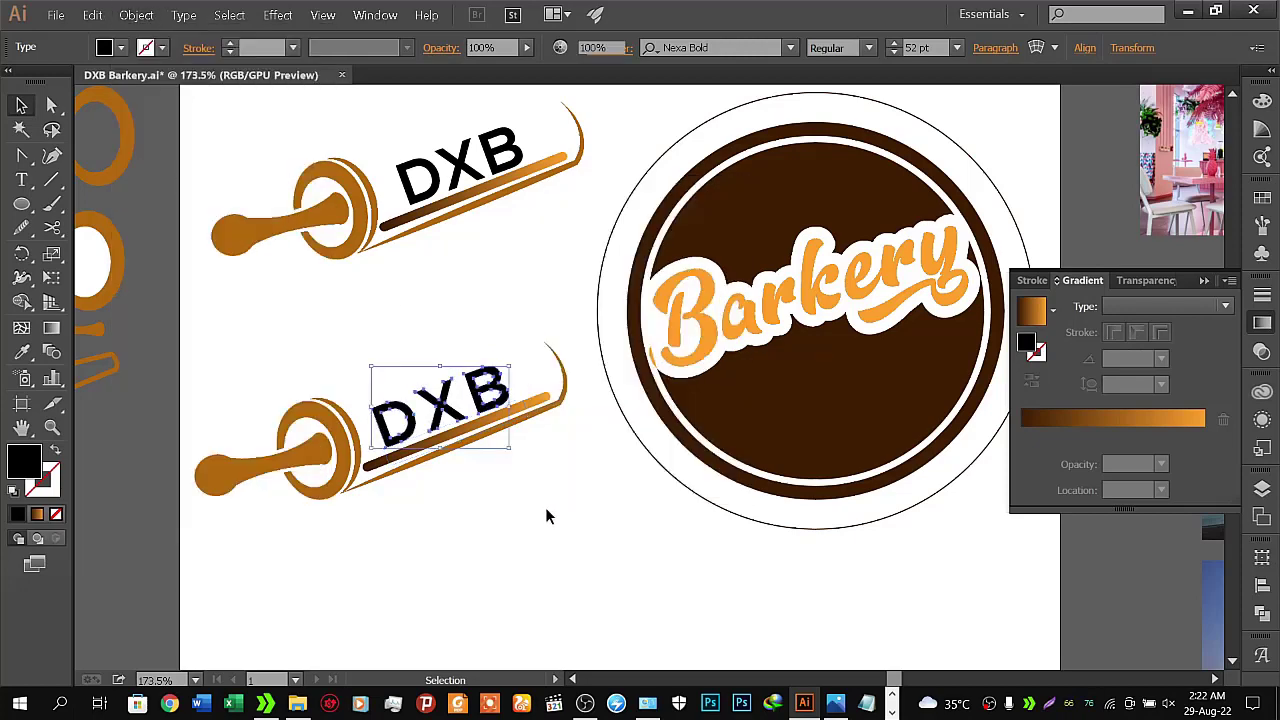
{"action": "left_click", "coordinate": [536, 520]}
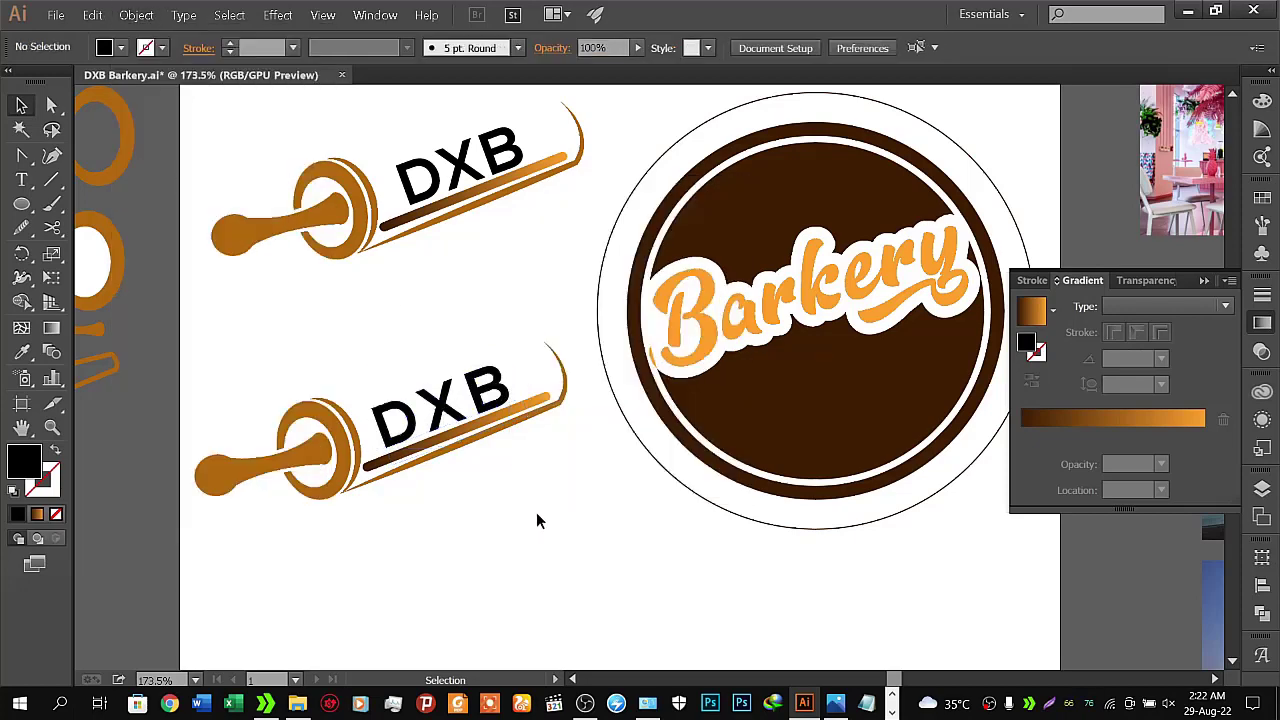
Rotate the expanded DXB lettering a couple of degrees to follow the bar's stripe
{"action": "left_click", "coordinate": [504, 391]}
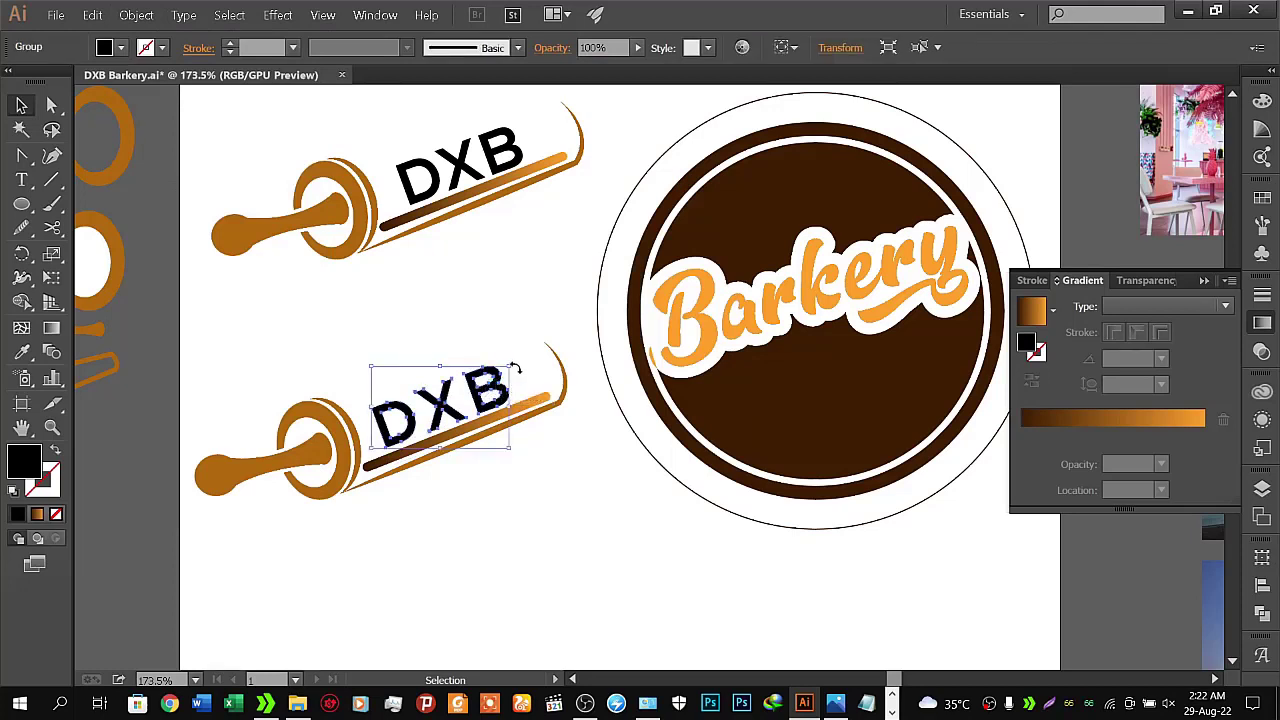
{"action": "left_click_drag", "start_coordinate": [515, 369], "coordinate": [513, 366]}
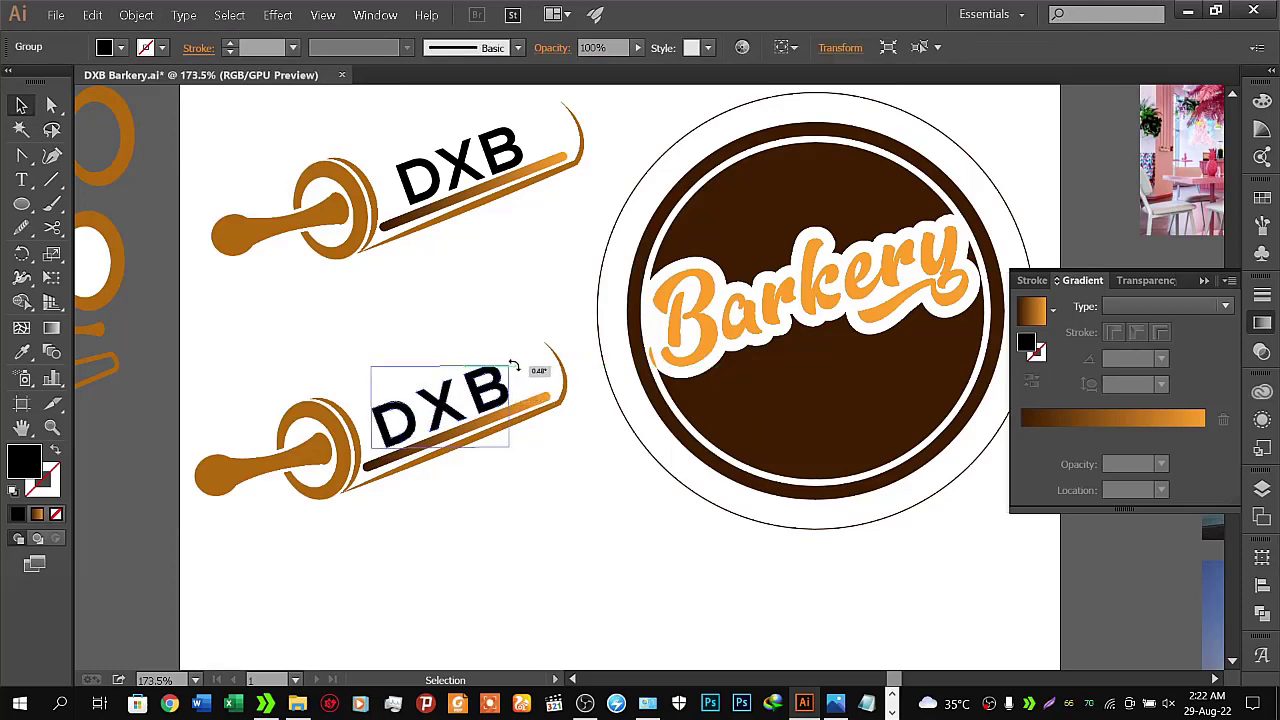
{"action": "left_click", "coordinate": [538, 508]}
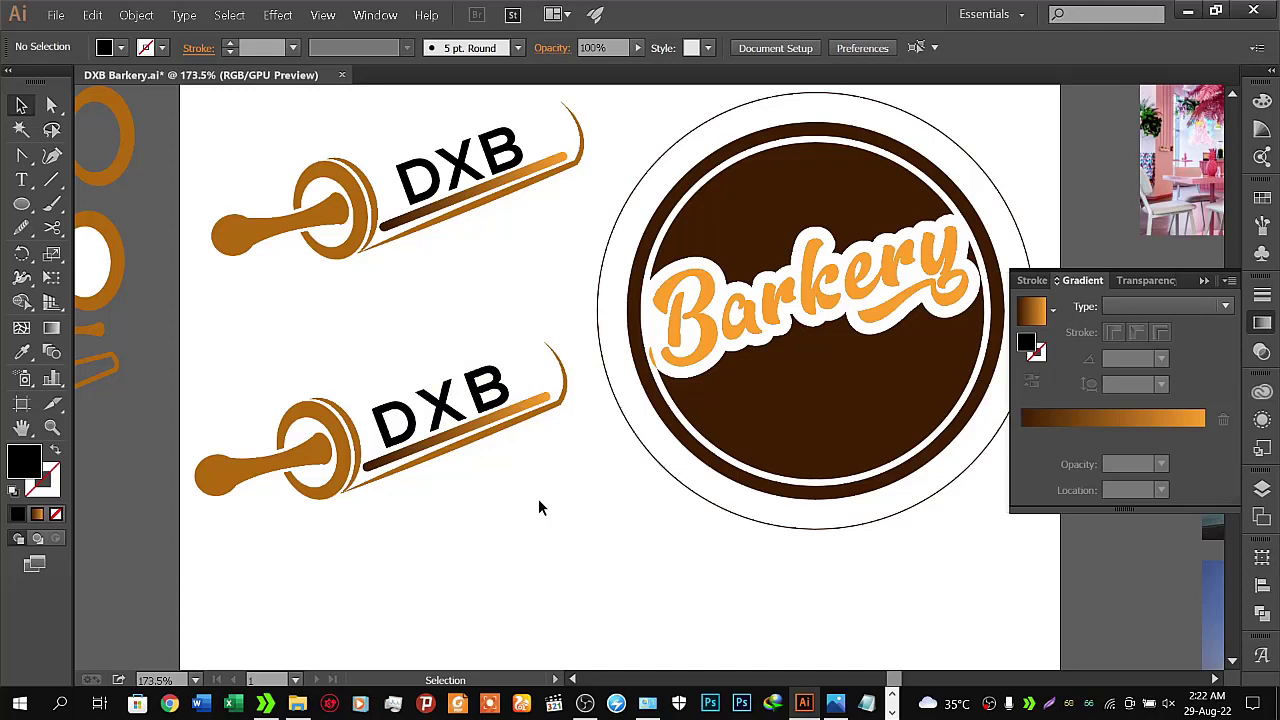
{"action": "left_click", "coordinate": [498, 392]}
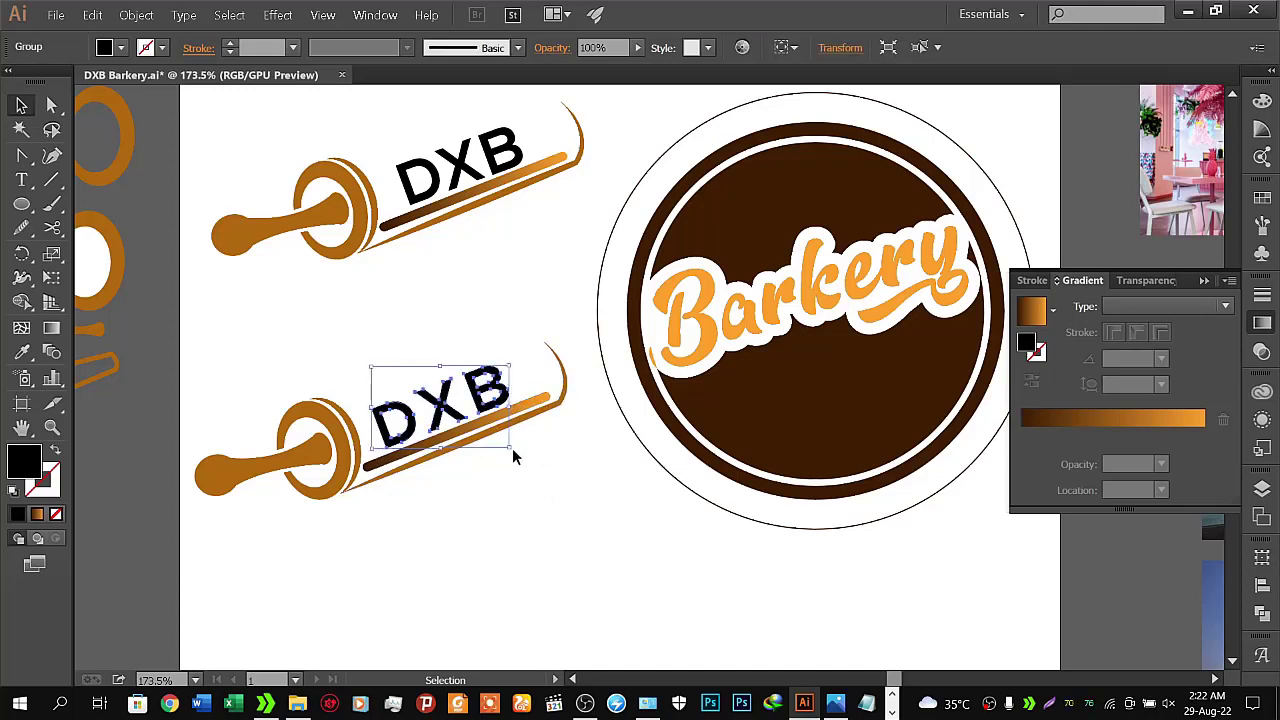
{"action": "left_click_drag", "start_coordinate": [510, 452], "coordinate": [512, 453]}
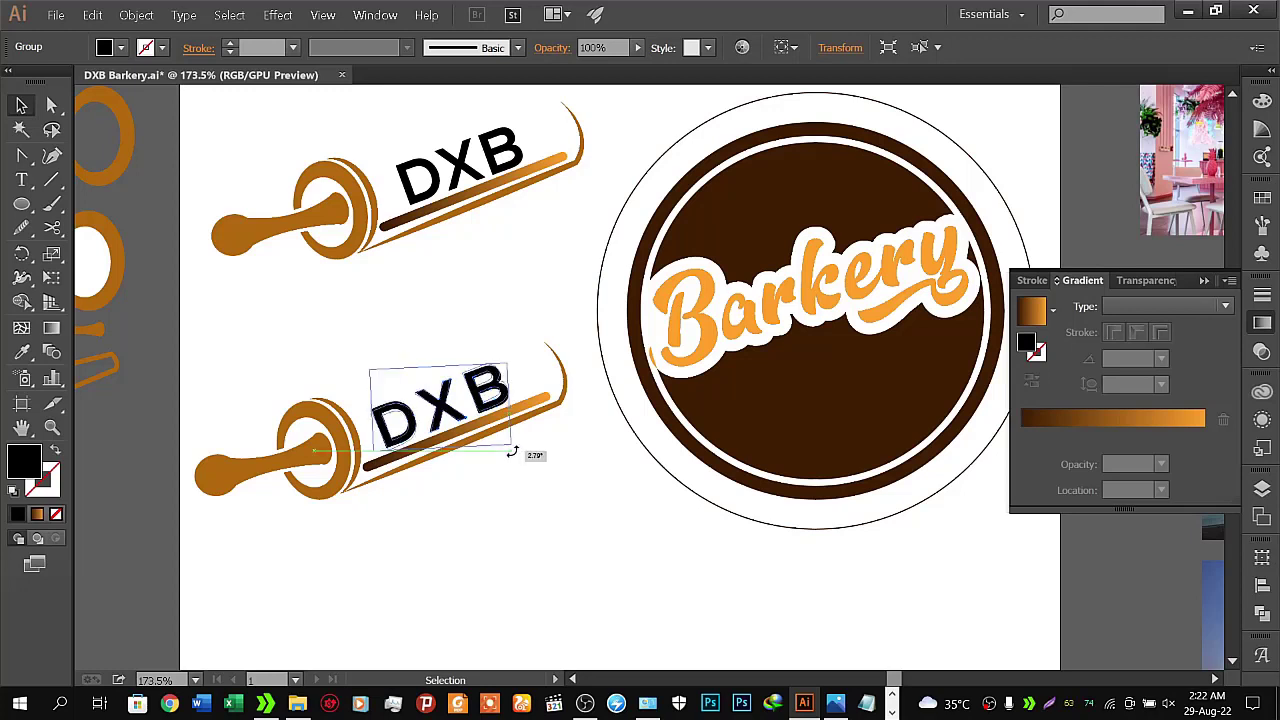
{"action": "left_click_drag", "start_coordinate": [512, 453], "coordinate": [512, 455]}
{"action": "left_click", "coordinate": [510, 487]}
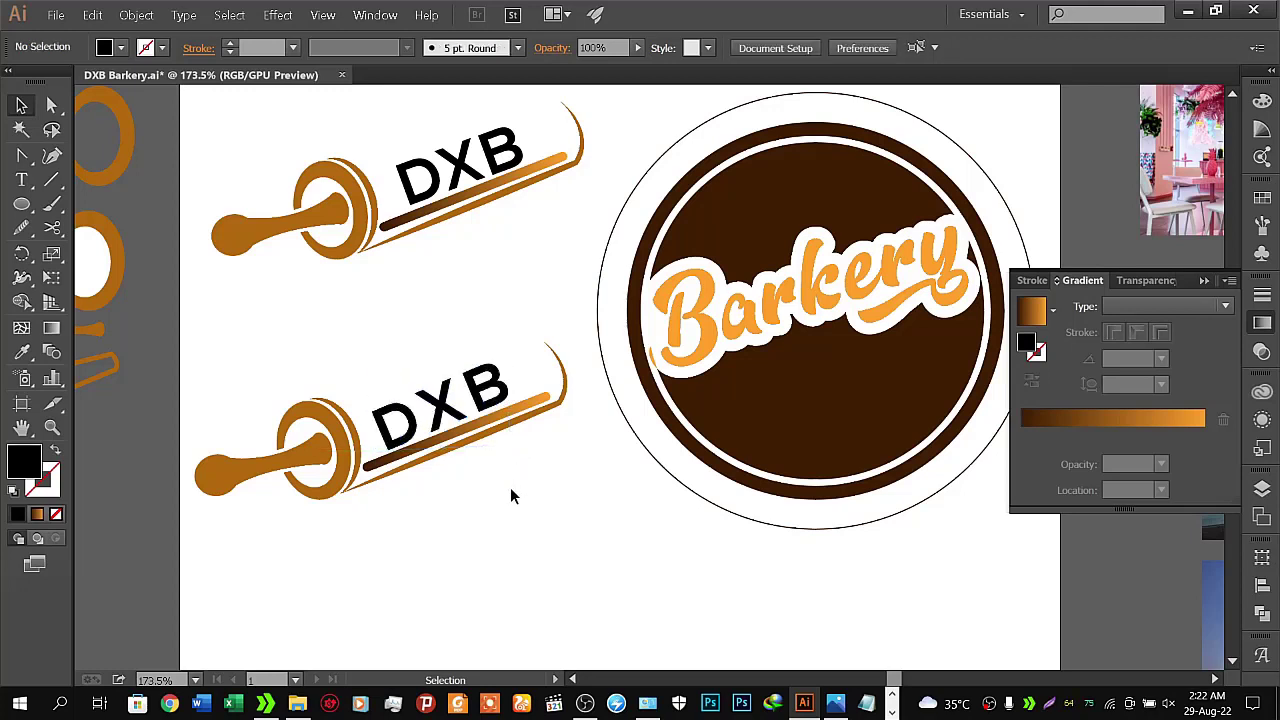
{"action": "left_click", "coordinate": [497, 410]}
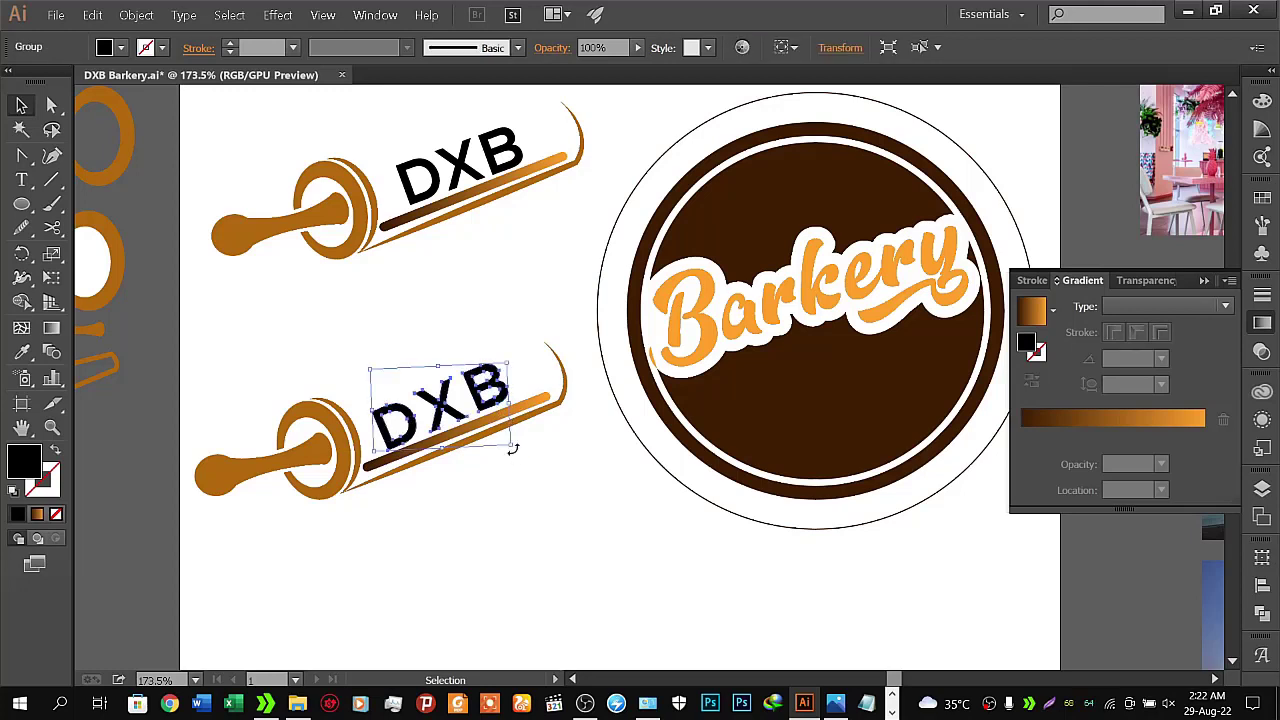
{"action": "left_click_drag", "start_coordinate": [513, 449], "coordinate": [510, 452]}
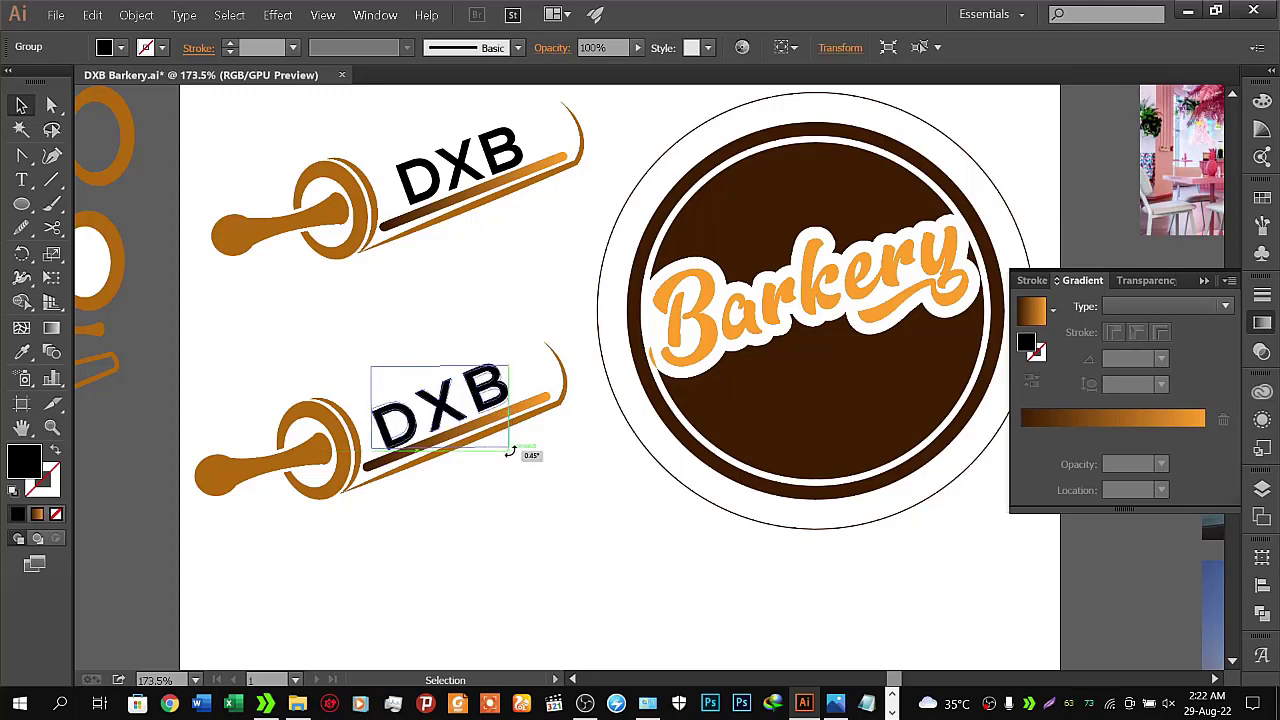
{"action": "left_click_drag", "start_coordinate": [510, 453], "coordinate": [511, 458]}
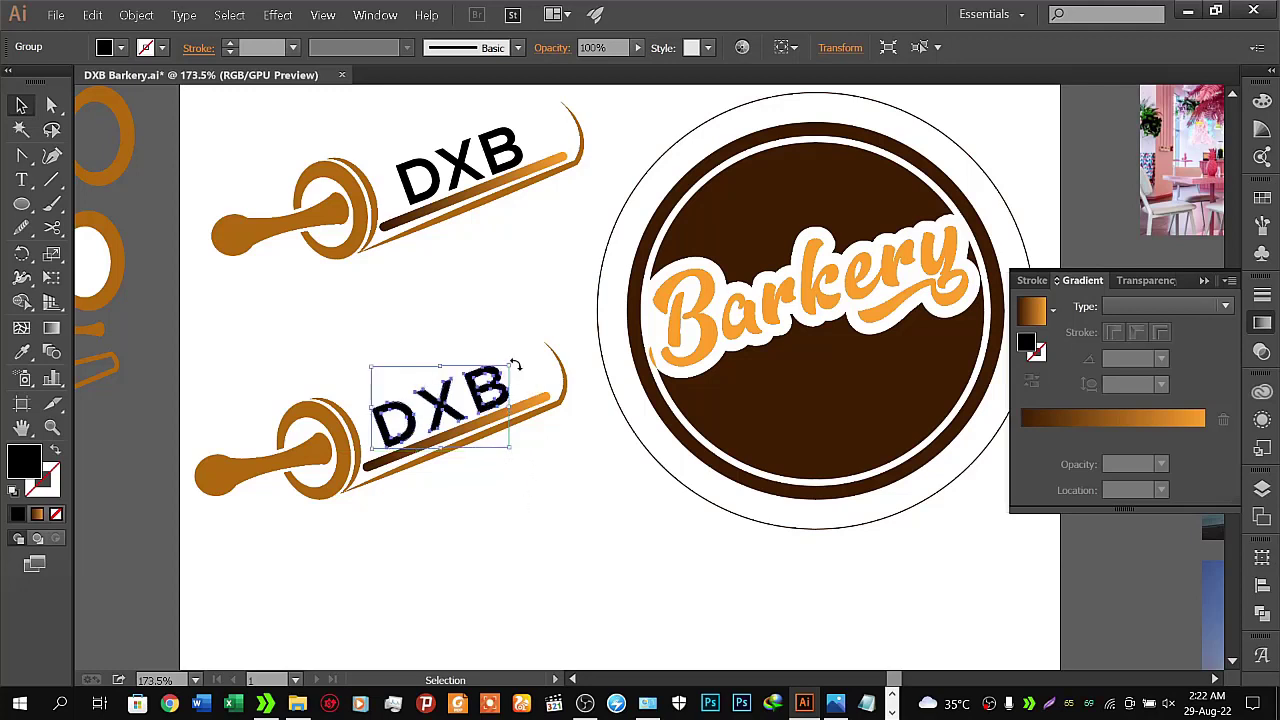
{"action": "left_click_drag", "start_coordinate": [515, 365], "coordinate": [515, 365]}
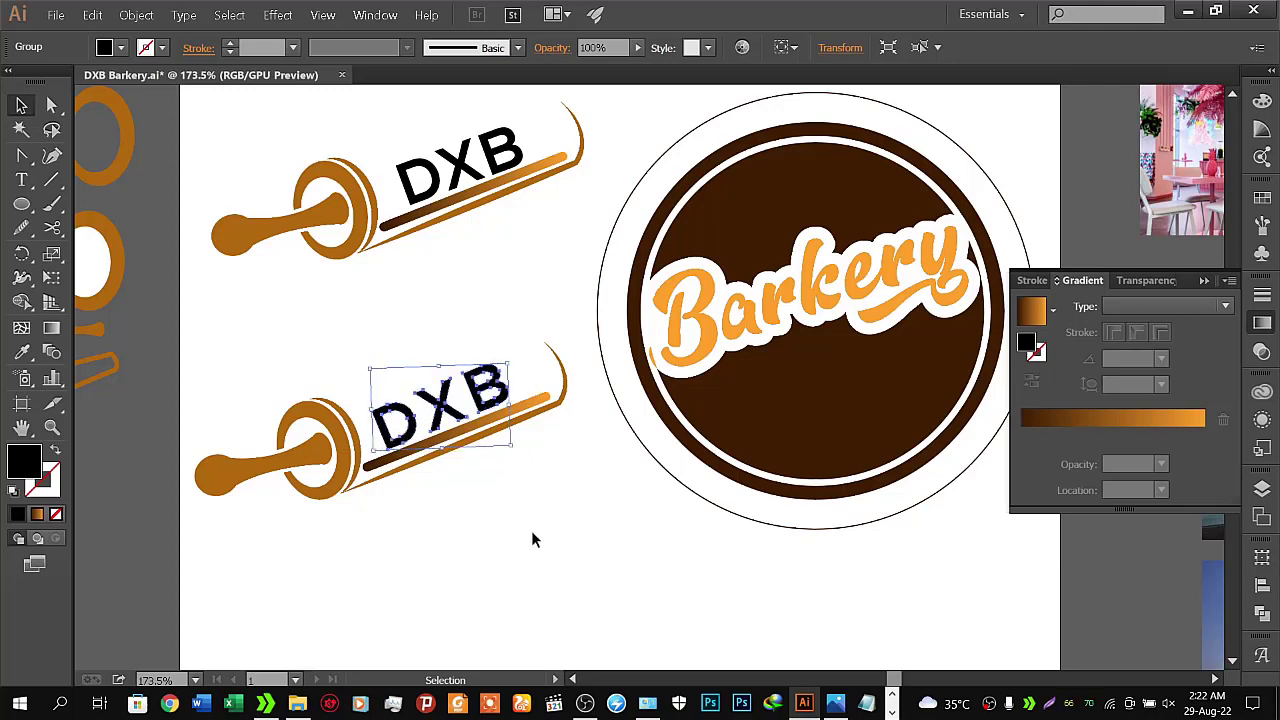
{"action": "left_click", "coordinate": [532, 537]}
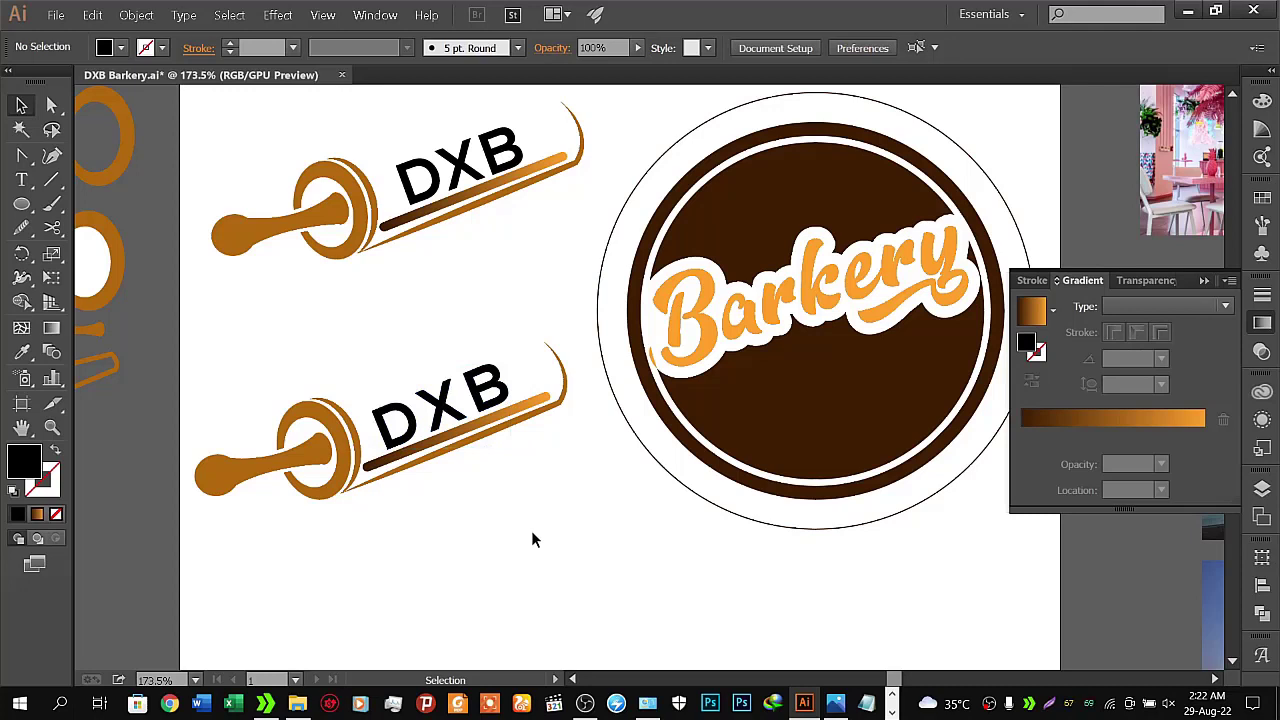
Rotate the lower DXB lettering -1° using Transform > Rotate with Preview on
{"action": "left_click", "coordinate": [503, 395]}
{"action": "right_click", "coordinate": [501, 397]}
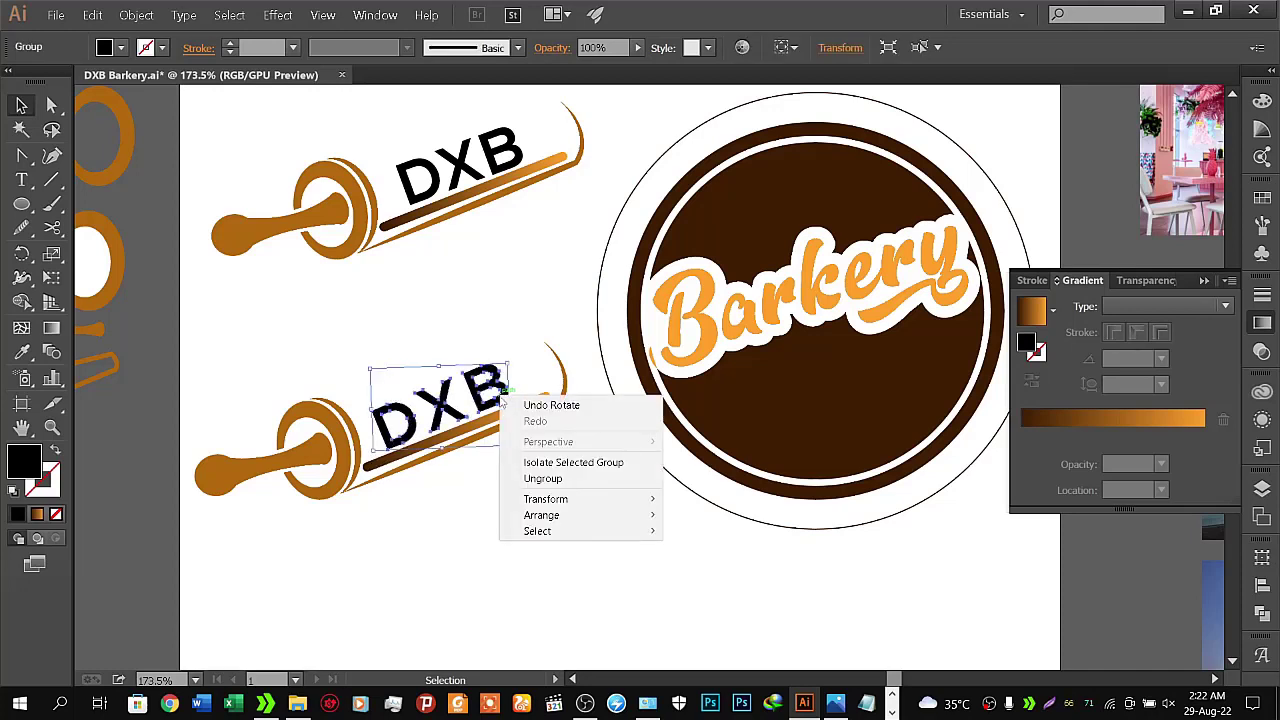
{"action": "mouse_move", "coordinate": [546, 499]}
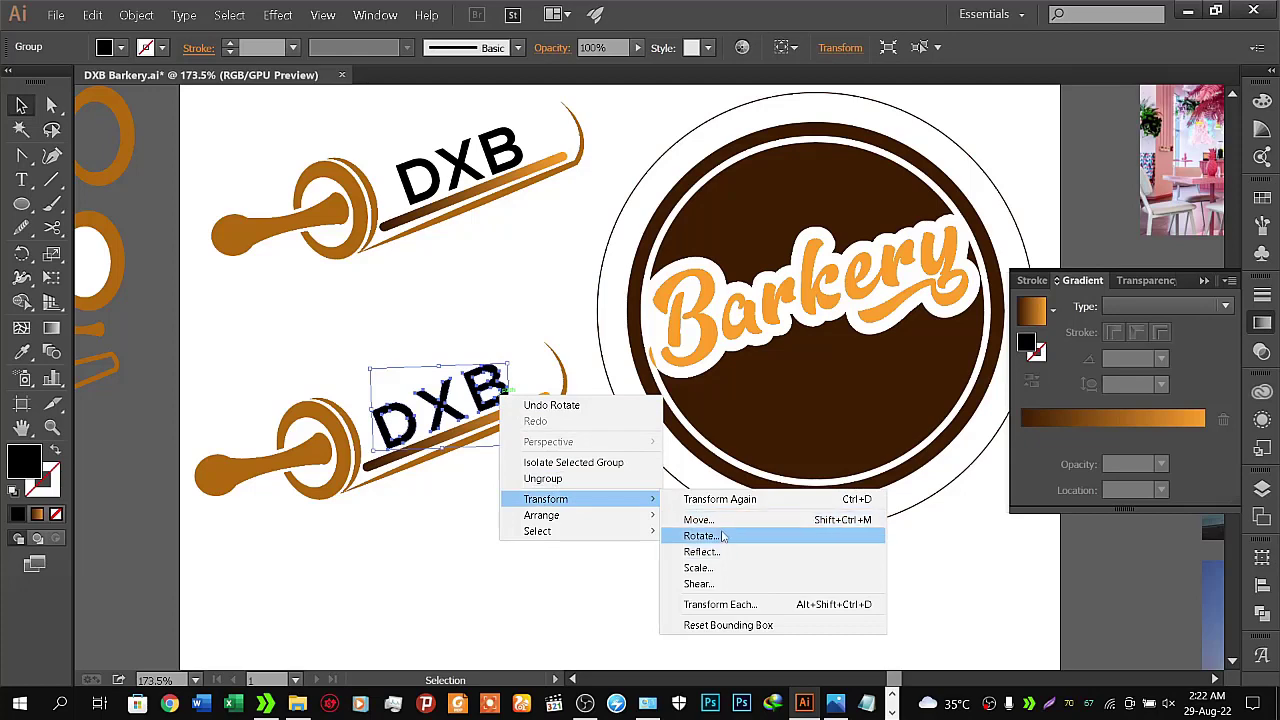
{"action": "left_click", "coordinate": [700, 536]}
{"action": "left_click_drag", "start_coordinate": [379, 281], "coordinate": [876, 225]}
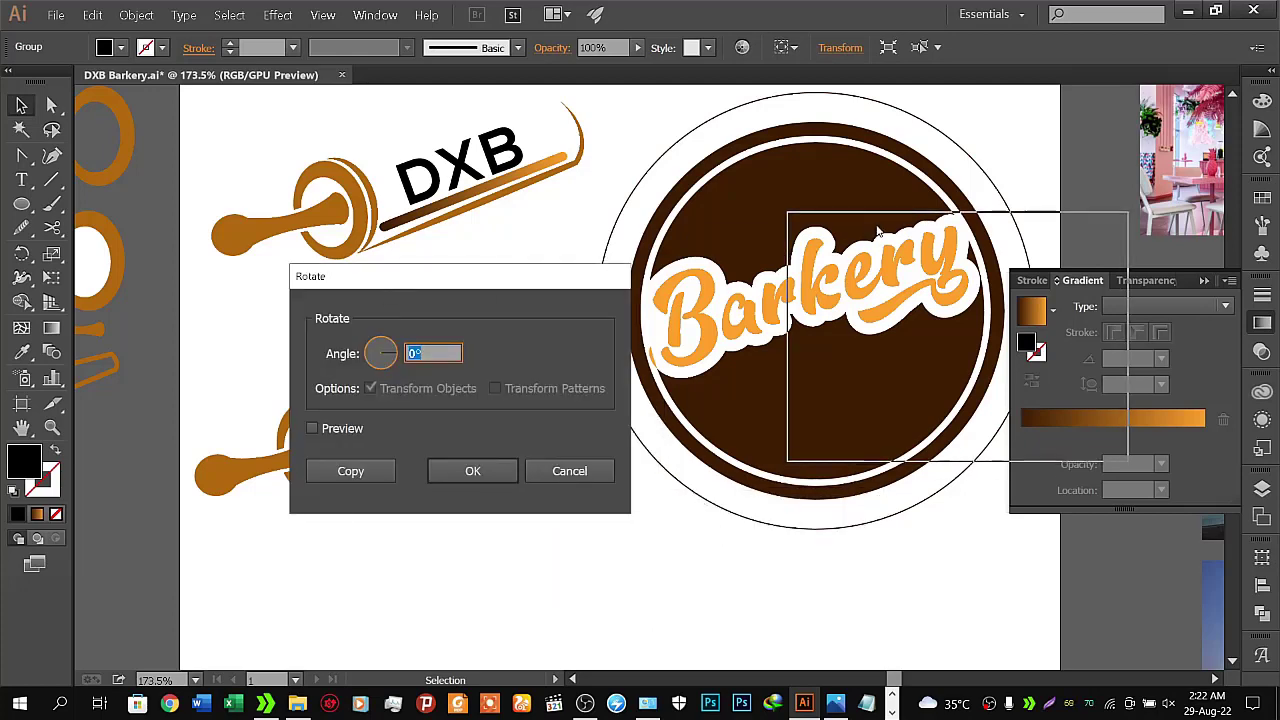
{"action": "left_click", "coordinate": [809, 376]}
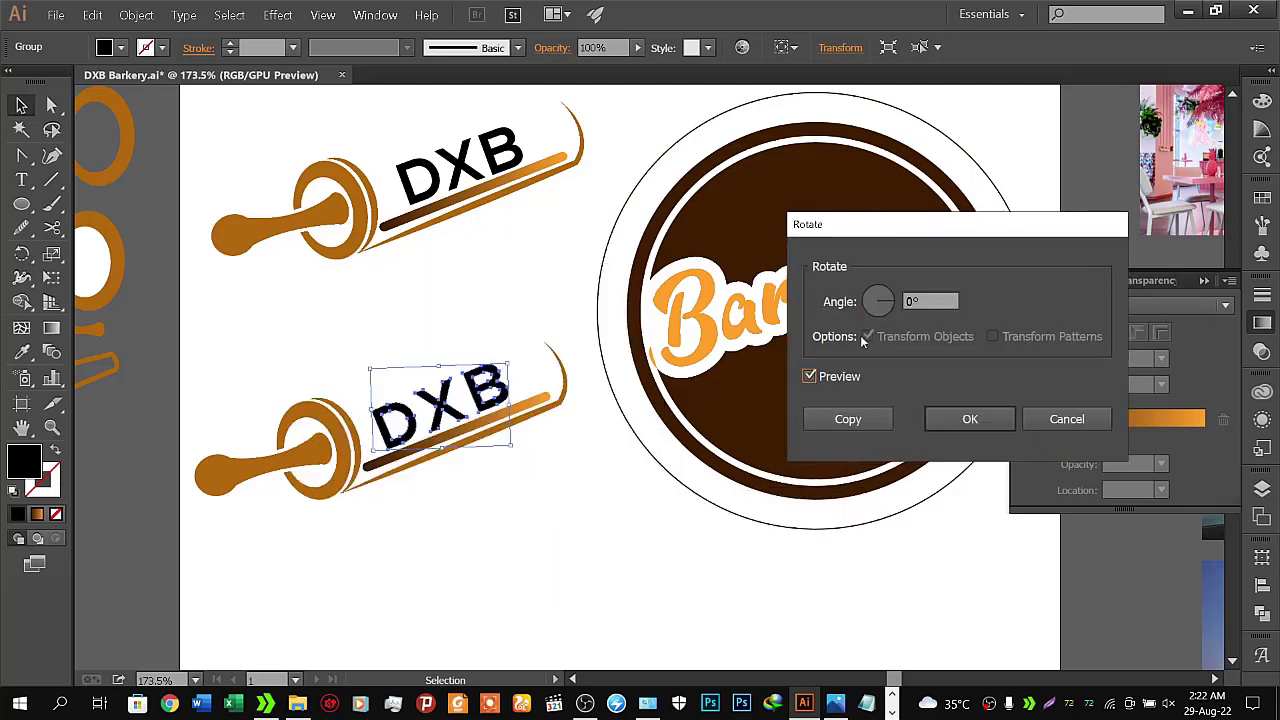
{"action": "left_click", "coordinate": [912, 304]}
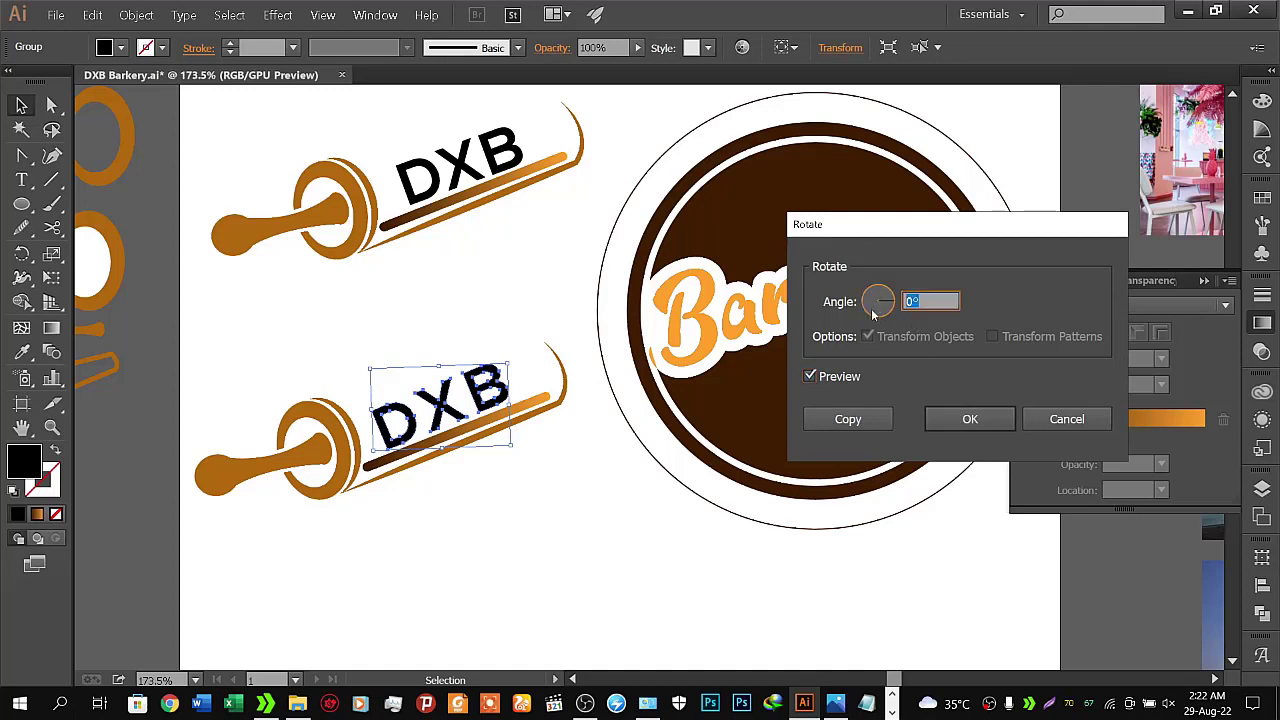
{"action": "key", "text": "Down"}
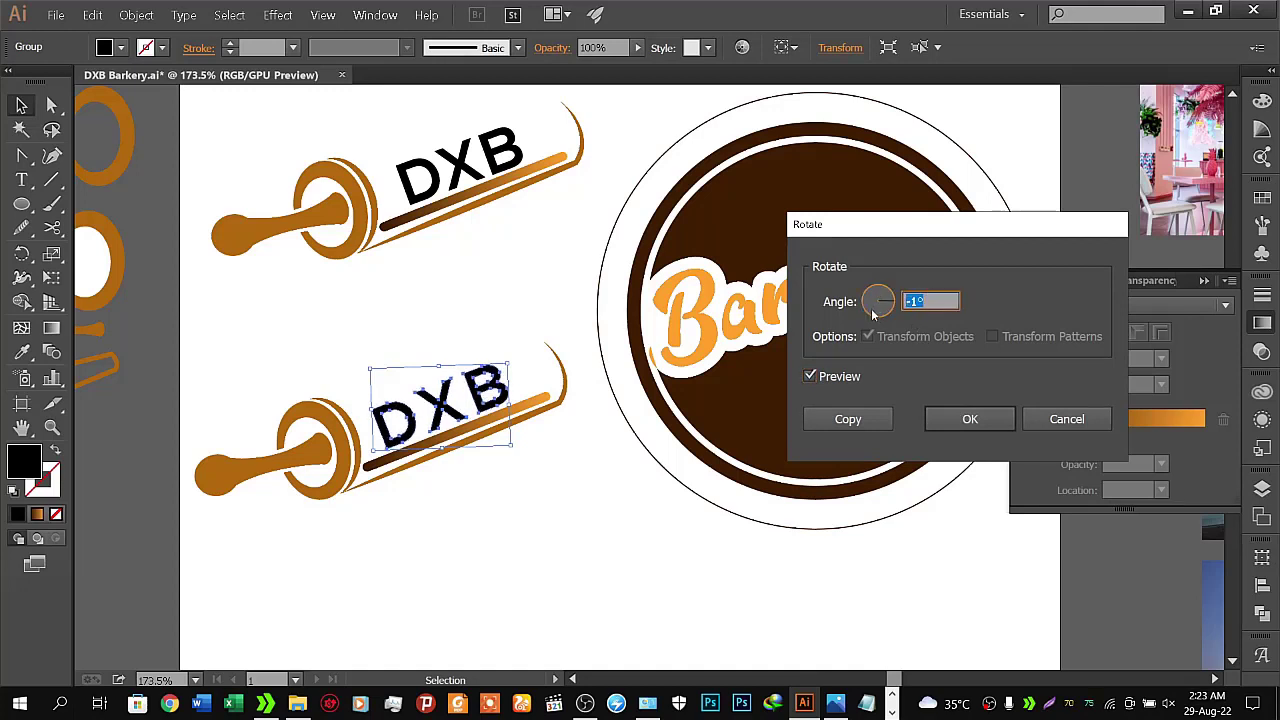
{"action": "left_click", "coordinate": [934, 414]}
{"action": "left_click", "coordinate": [427, 628]}
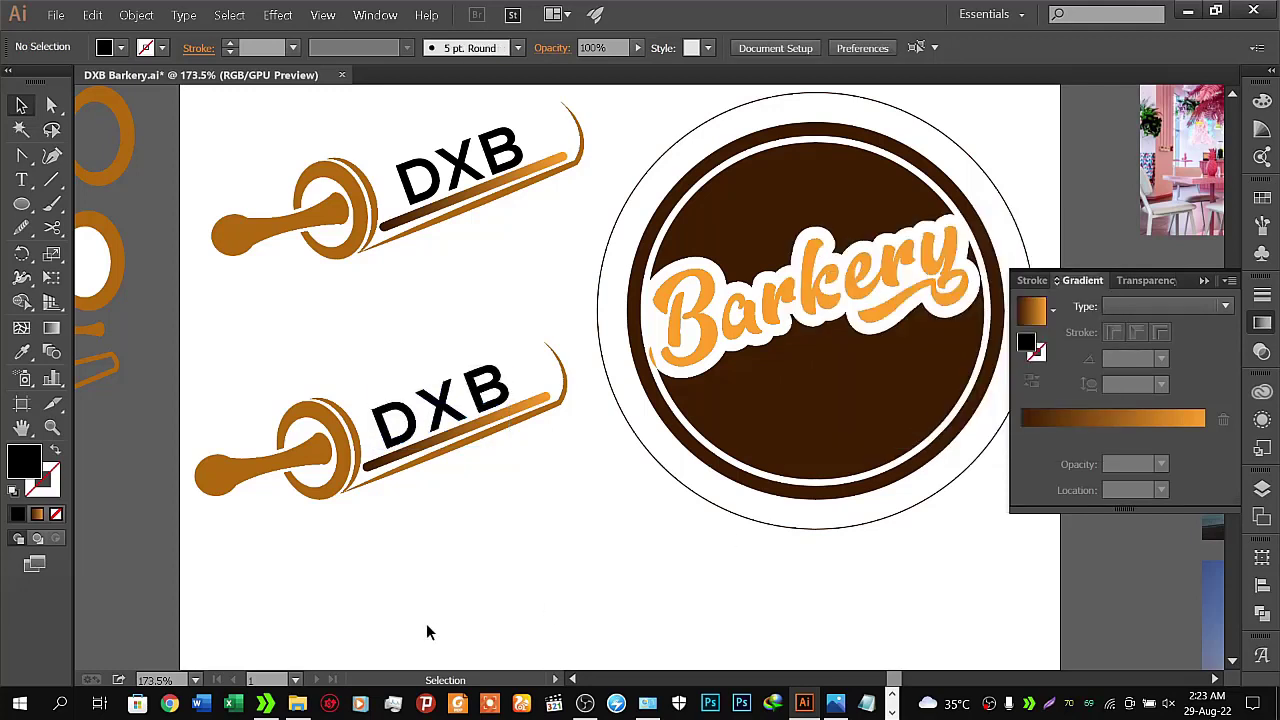
Select every part of the lower rolling pin and fill it with the white-to-orange gradient swatch
{"action": "left_click", "coordinate": [403, 457]}
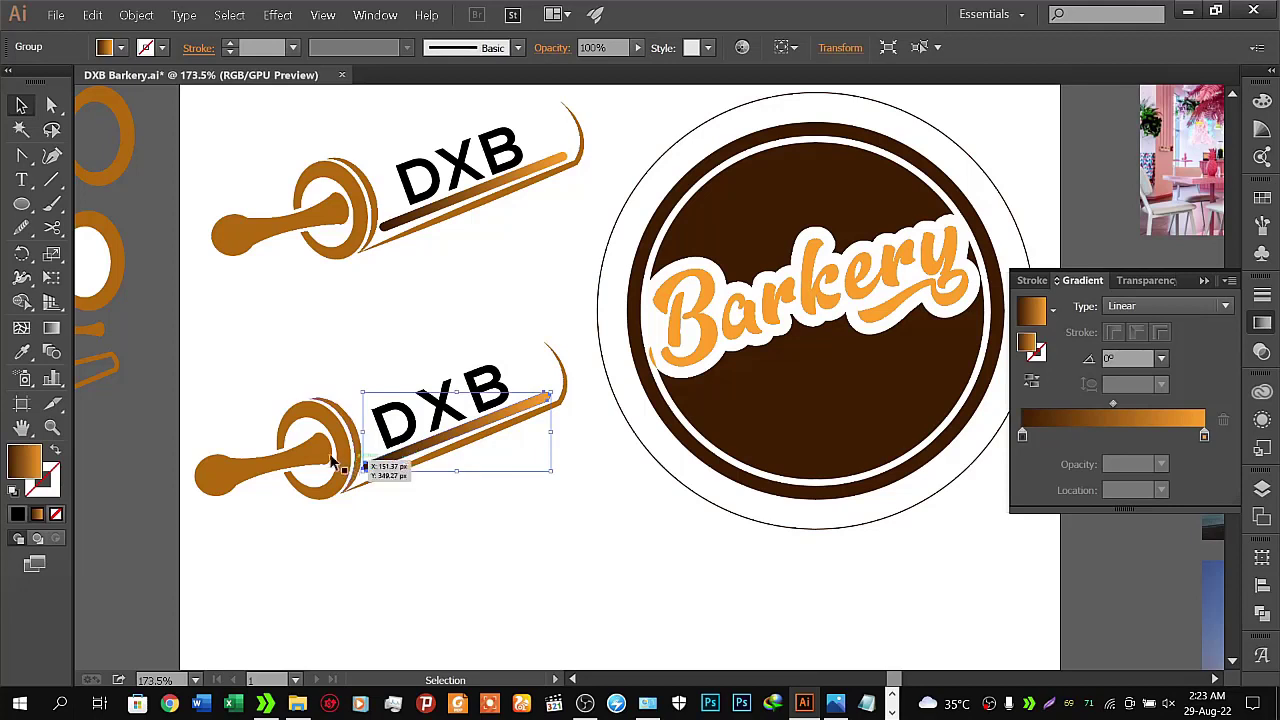
{"action": "left_click", "coordinate": [312, 455]}
{"action": "left_click", "coordinate": [374, 531]}
{"action": "left_click", "coordinate": [414, 432]}
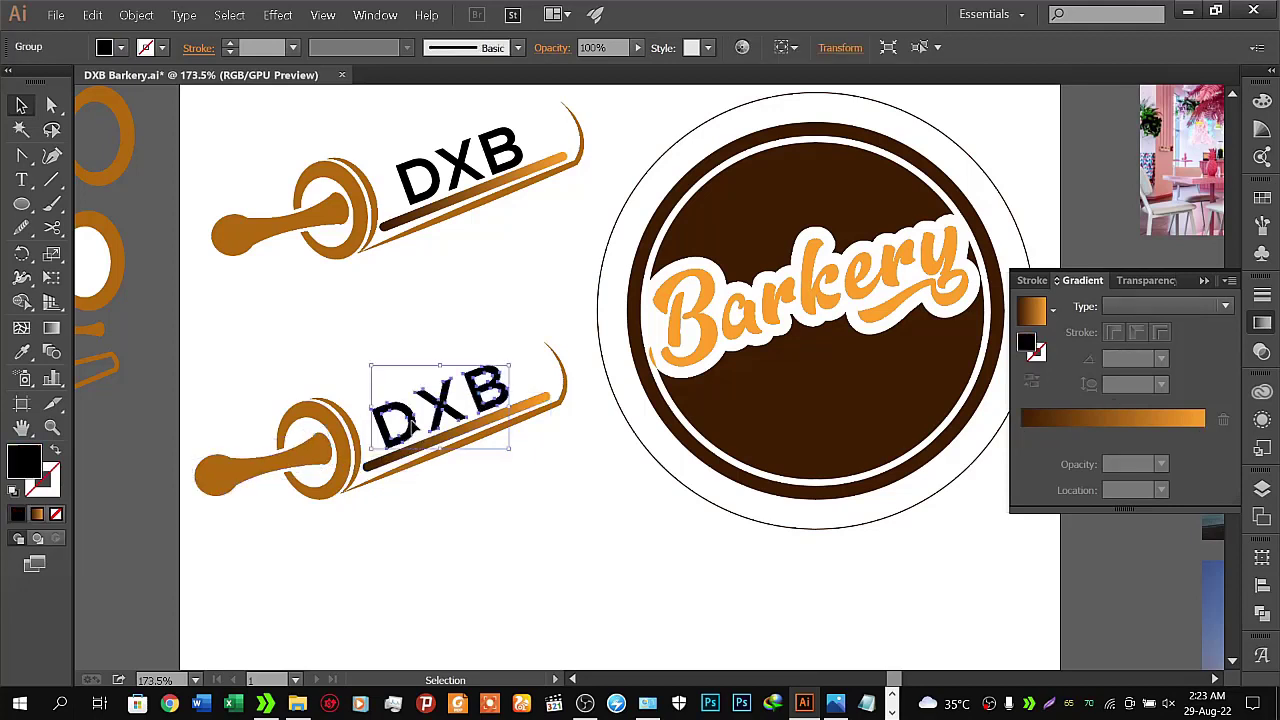
{"action": "left_click_drag", "start_coordinate": [217, 348], "coordinate": [561, 500]}
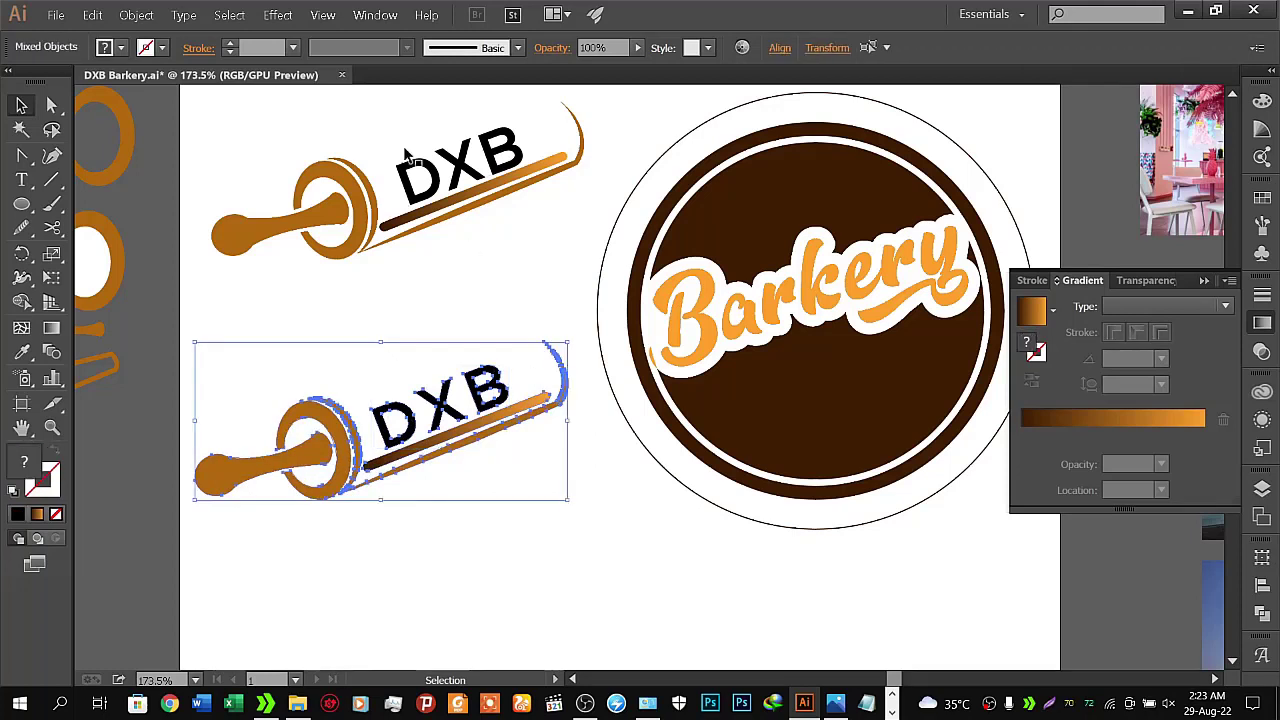
{"action": "left_click", "coordinate": [121, 48]}
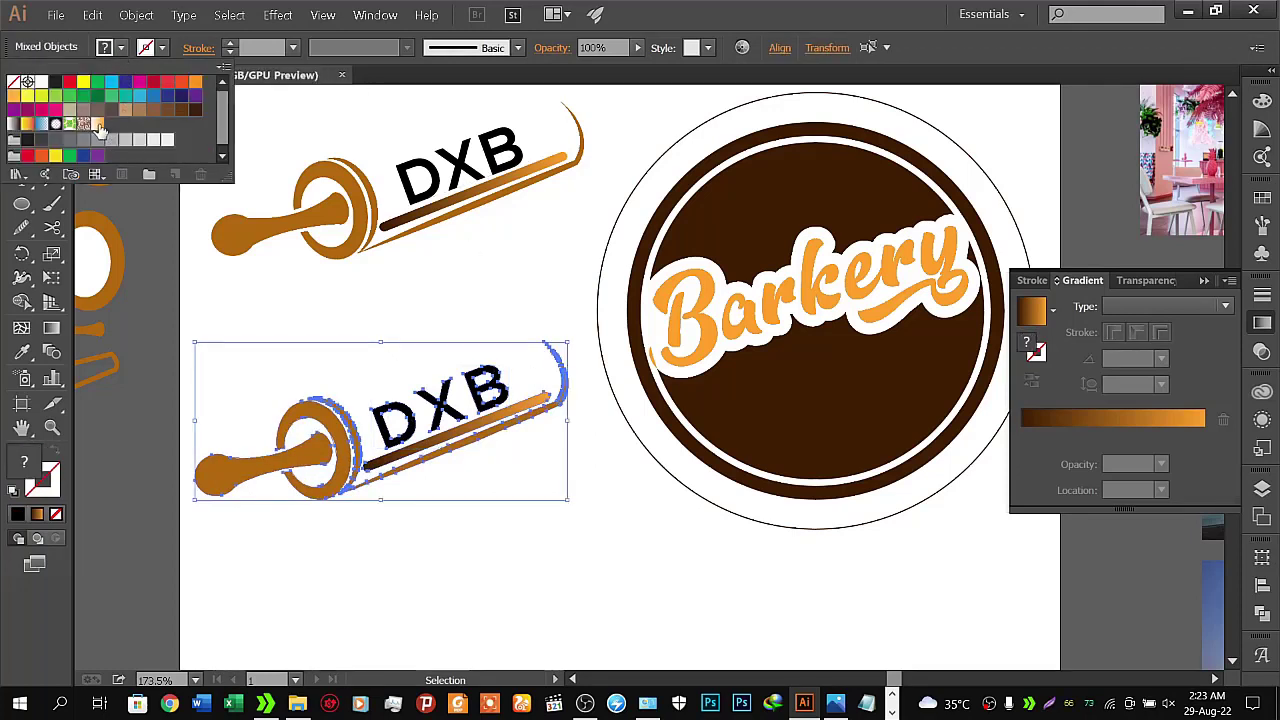
{"action": "left_click", "coordinate": [98, 125]}
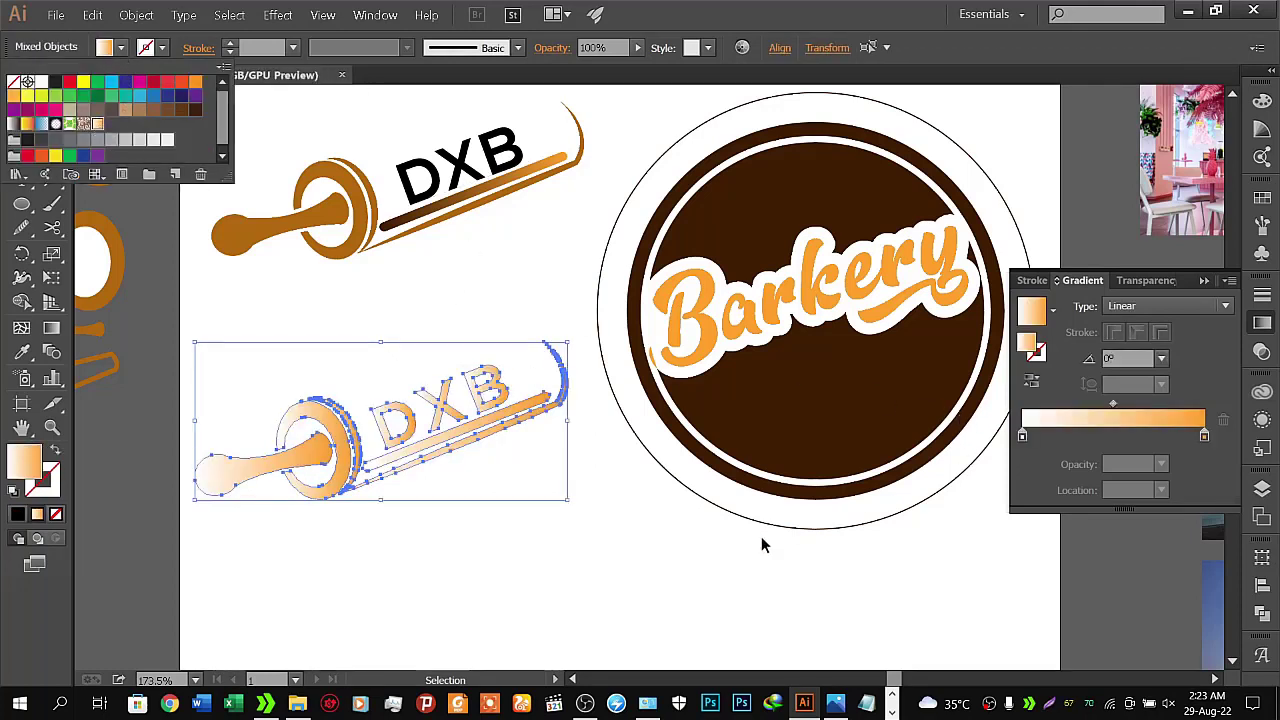
{"action": "left_click", "coordinate": [1055, 313]}
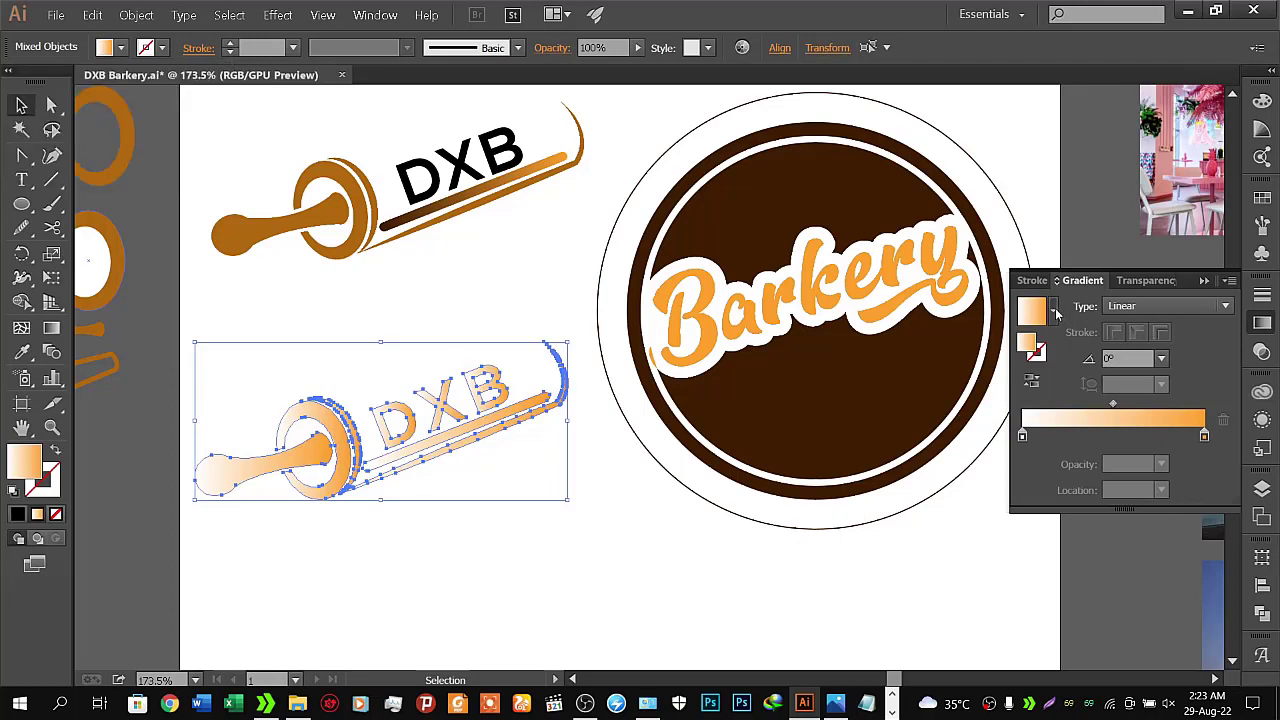
{"action": "left_click", "coordinate": [1055, 313]}
{"action": "left_click", "coordinate": [757, 571]}
{"action": "left_click", "coordinate": [243, 551]}
Merge the lower rolling-pin logo parts into one shape with Pathfinder
{"action": "left_click", "coordinate": [325, 458]}
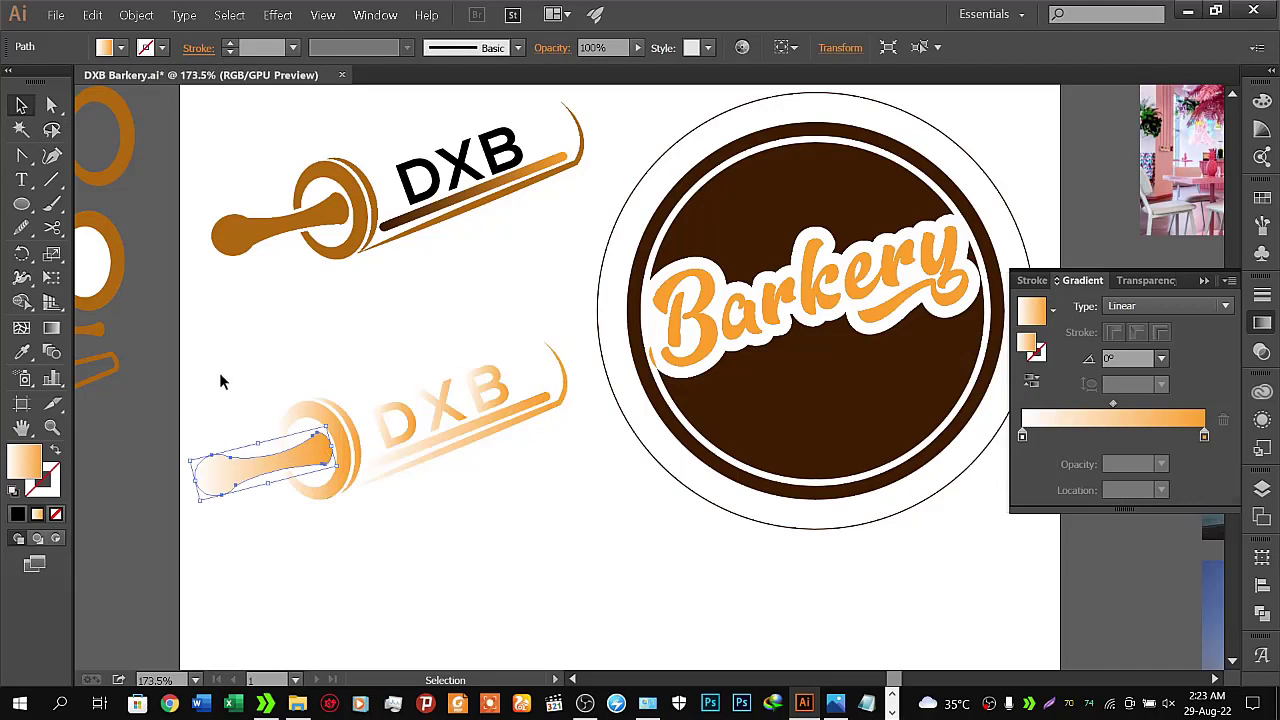
{"action": "left_click_drag", "start_coordinate": [206, 351], "coordinate": [575, 504]}
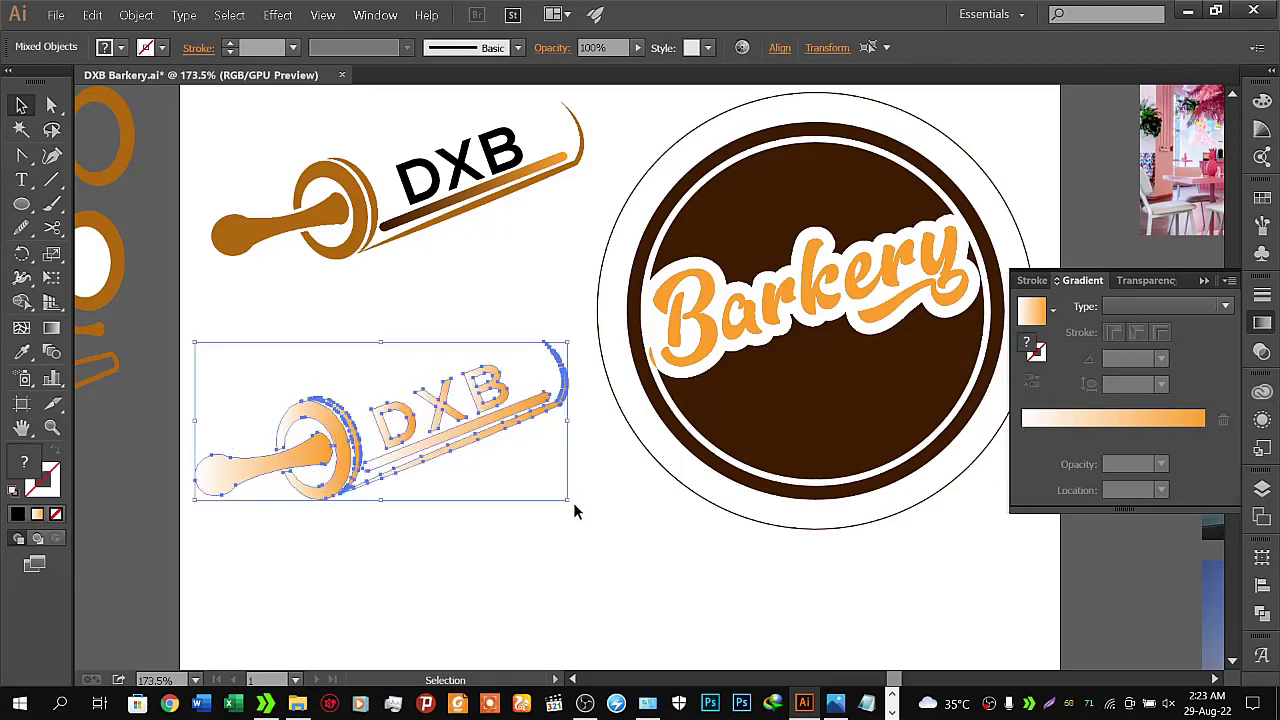
{"action": "left_click", "coordinate": [1203, 283]}
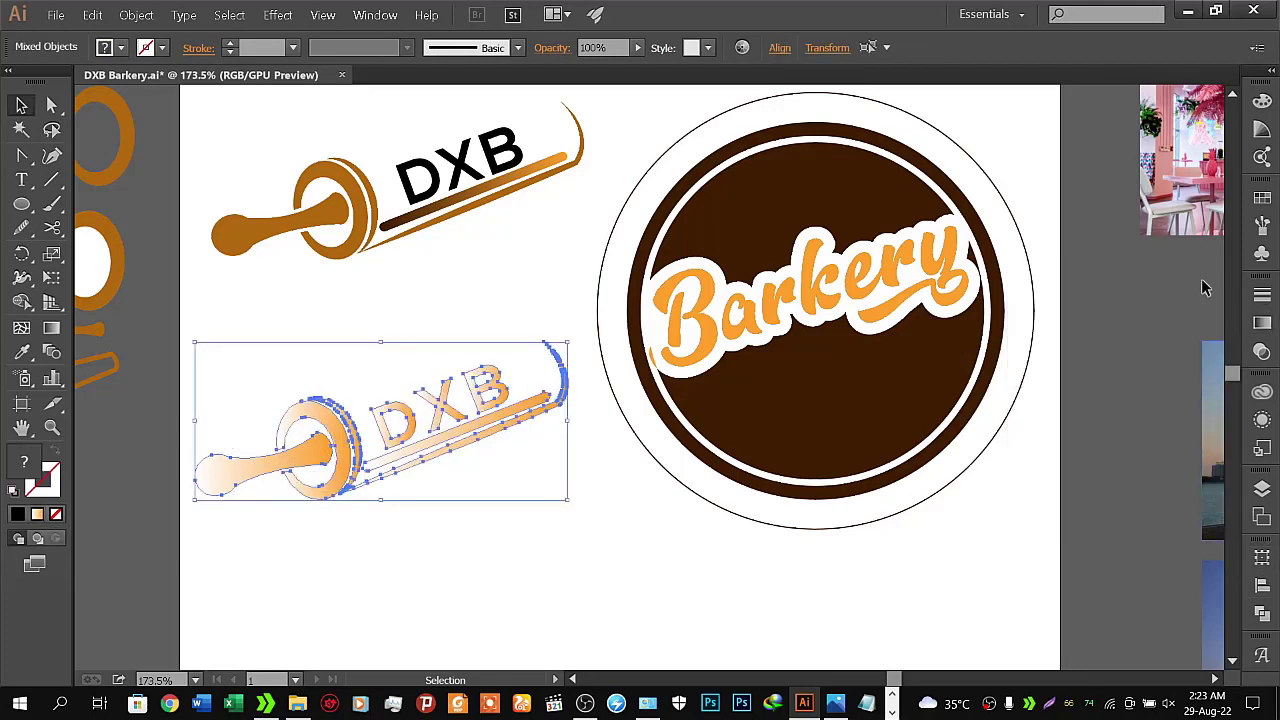
{"action": "left_click", "coordinate": [1262, 589]}
{"action": "left_click", "coordinate": [1262, 612]}
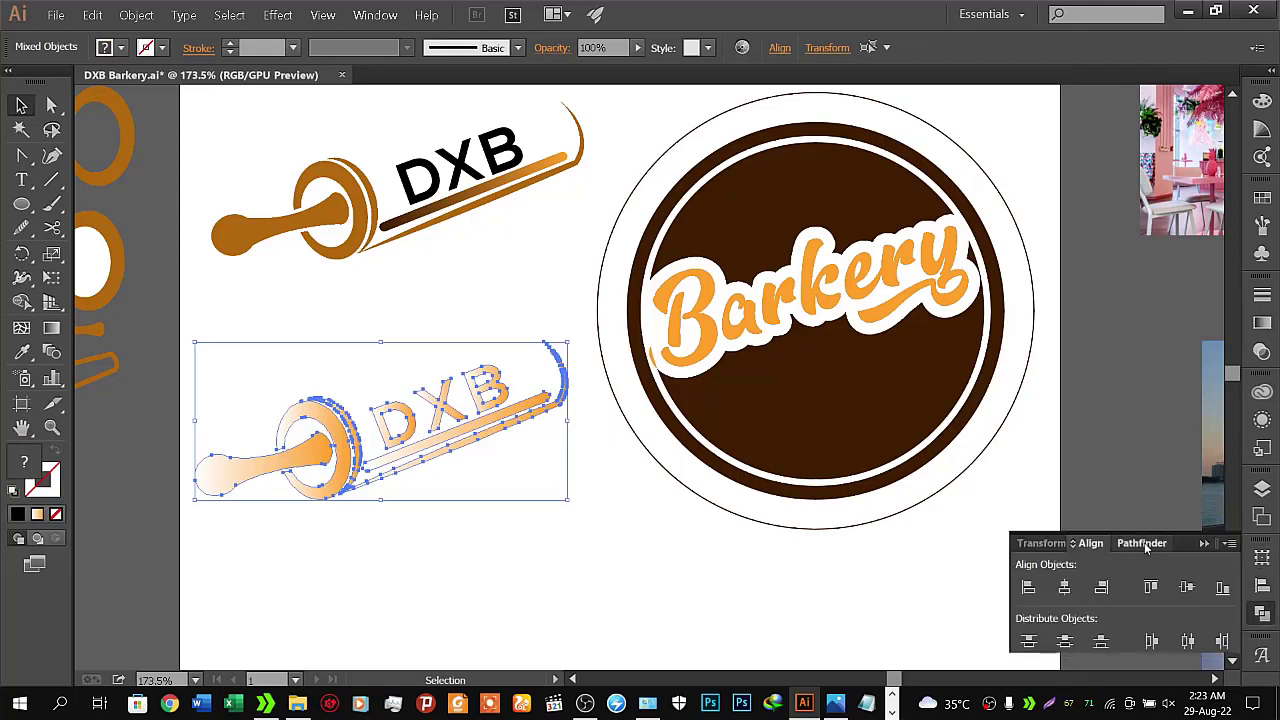
{"action": "left_click", "coordinate": [1028, 587]}
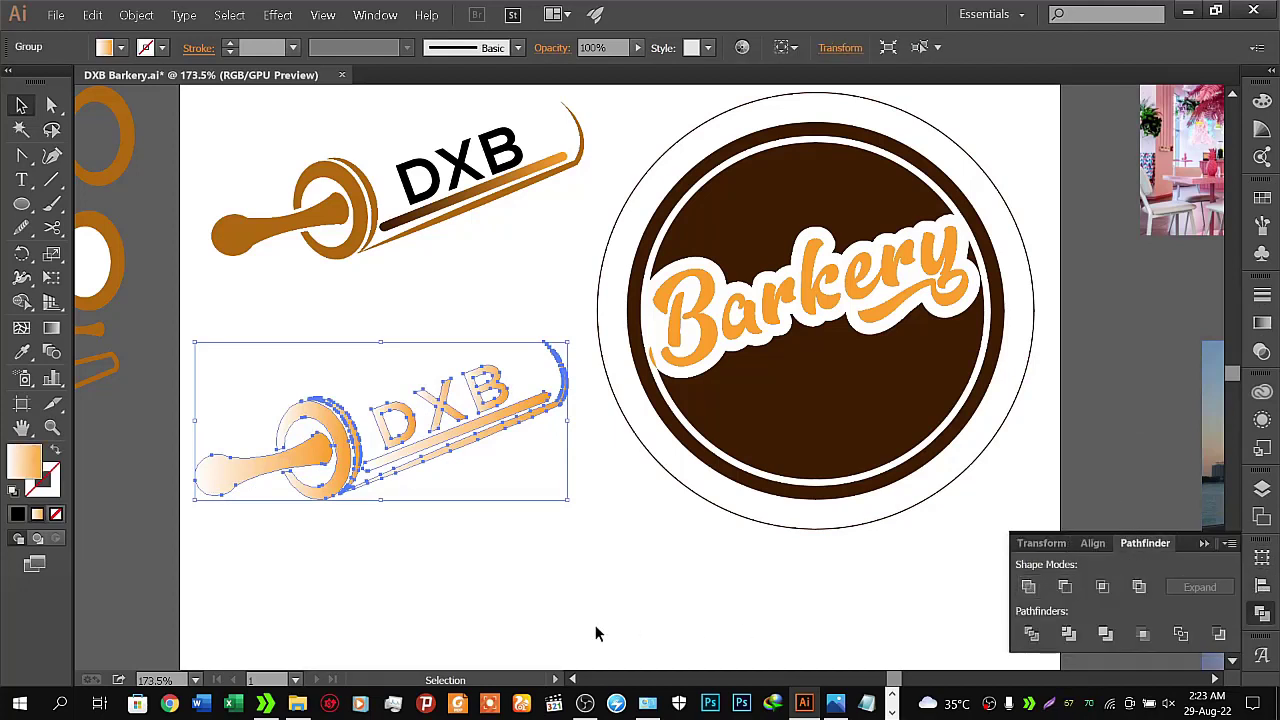
{"action": "left_click", "coordinate": [409, 578]}
{"action": "left_click", "coordinate": [341, 475]}
Drag the faded DXB logo onto the Barkery badge and adjust its position
{"action": "mouse_move", "coordinate": [341, 475]}
{"action": "left_mouse_down"}
{"action": "mouse_move", "coordinate": [795, 445]}
{"action": "mouse_move", "coordinate": [678, 425]}
{"action": "mouse_move", "coordinate": [608, 444]}
{"action": "left_mouse_up"}
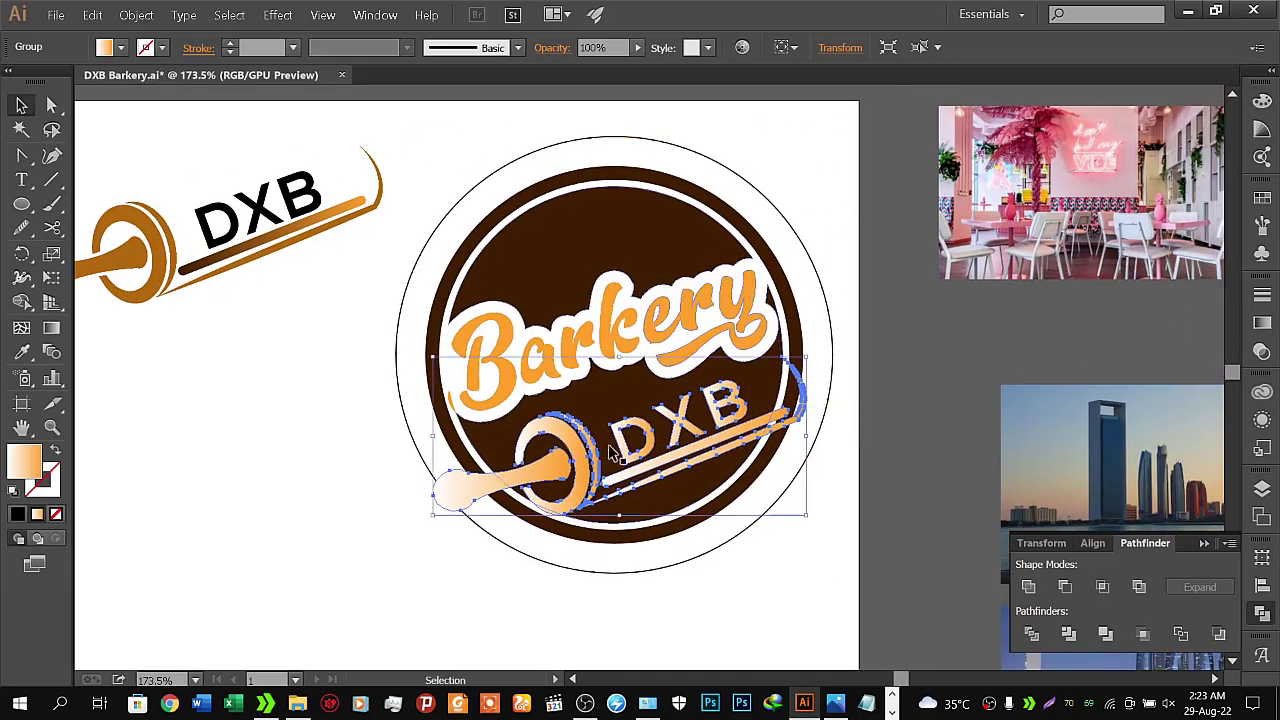
{"action": "key", "text": "Left"}
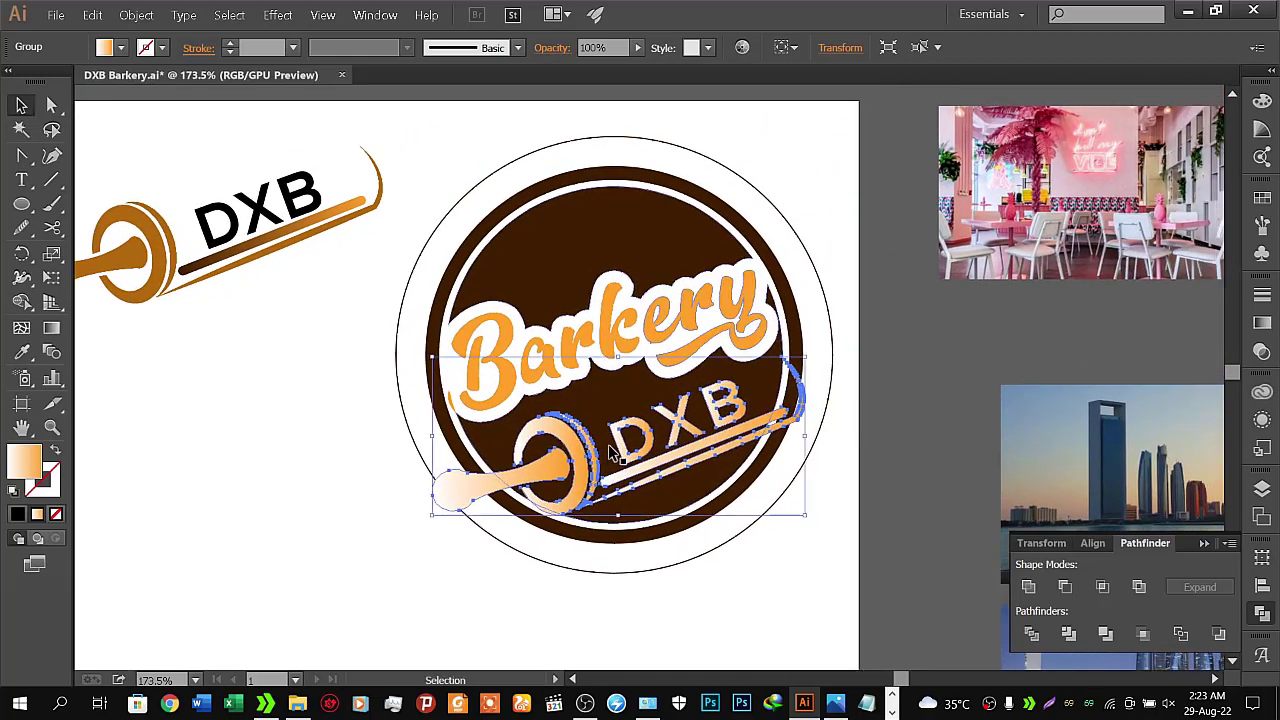
{"action": "key", "text": "Left"}
{"action": "key", "text": "Up"}
{"action": "key", "text": "Up"}
{"action": "key", "text": "Right"}
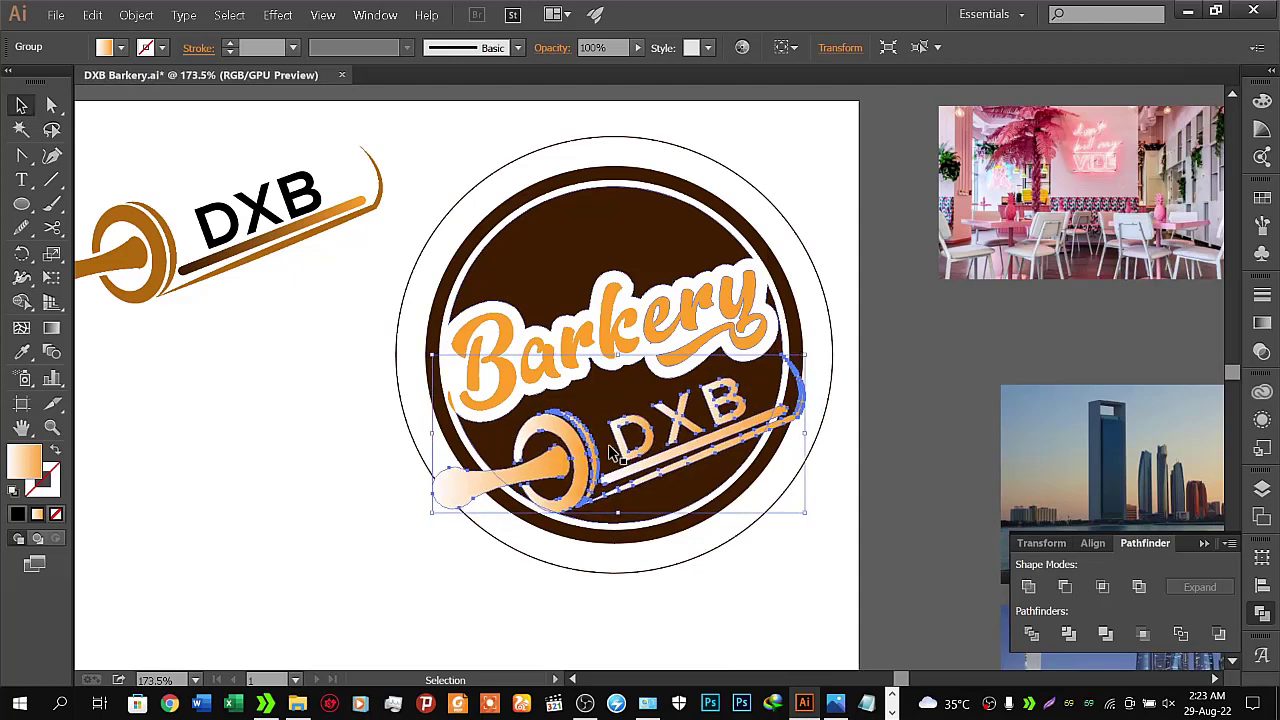
{"action": "key", "text": "Right"}
{"action": "key", "text": "Left"}
{"action": "key", "text": "Left"}
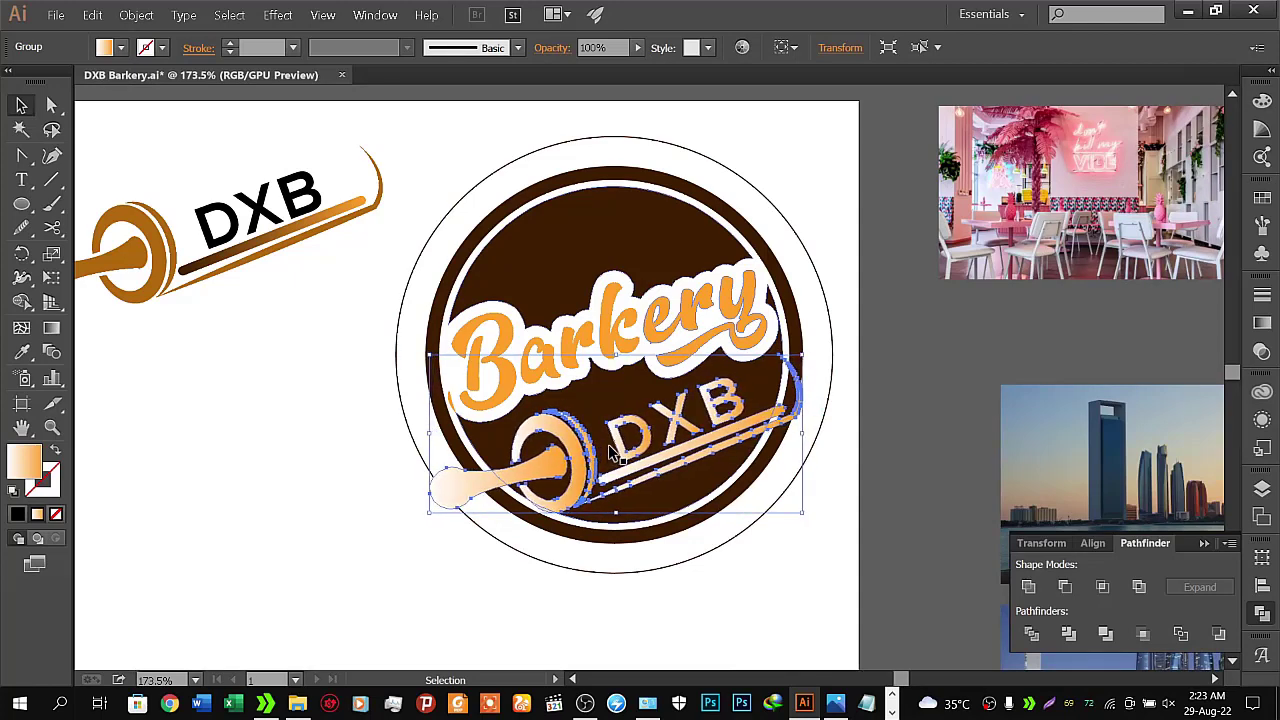
{"action": "key", "text": "Left"}
{"action": "key", "text": "Left"}
{"action": "key", "text": "Left"}
{"action": "key", "text": "Left"}
{"action": "key", "text": "Left"}
{"action": "key", "text": "Left"}
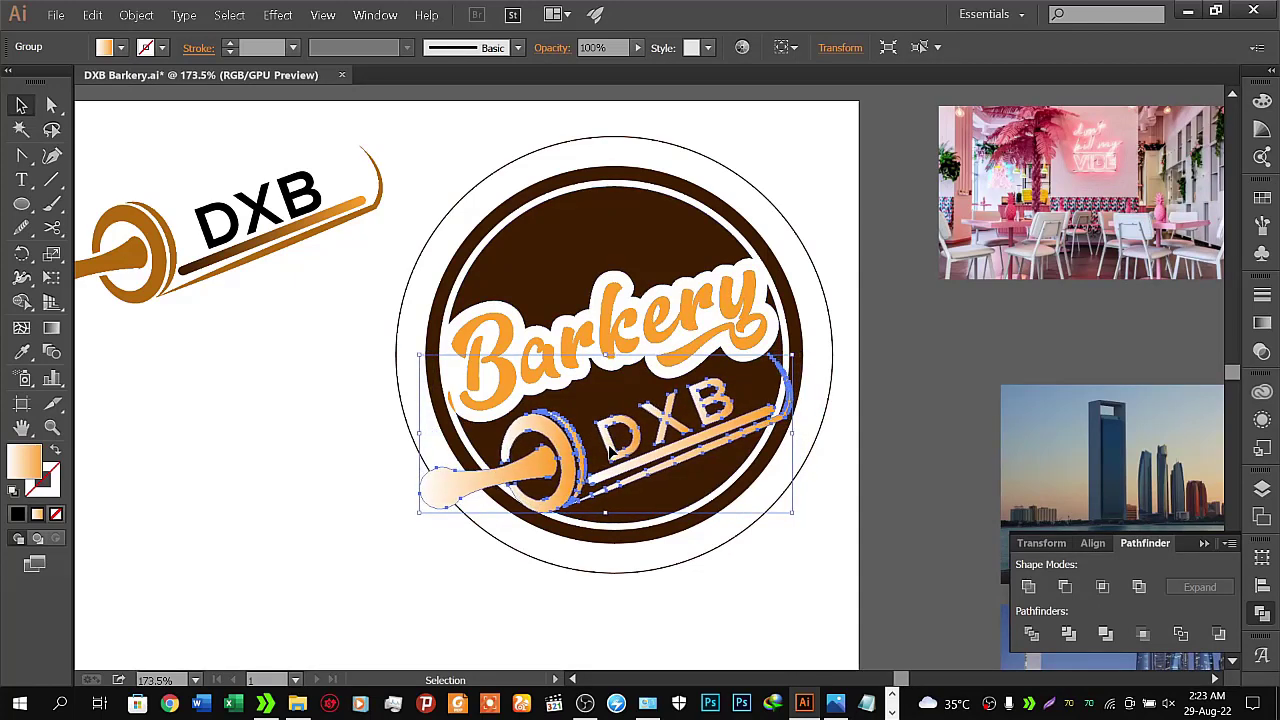
Nudge the faded DXB group left until it clears the badge
{"action": "key", "text": "Left"}
{"action": "key", "text": "Left"}
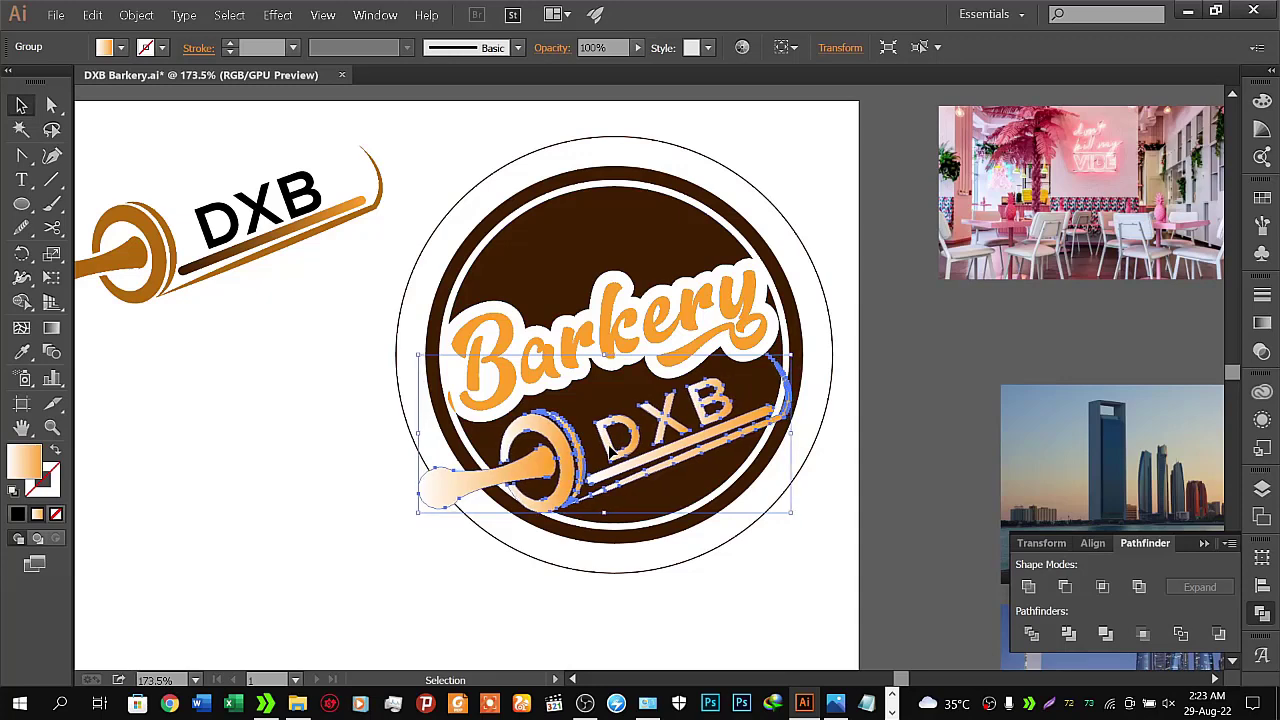
{"action": "key", "text": "Left"}
{"action": "key", "text": "Left"}
{"action": "key", "text": "Left"}
{"action": "key", "text": "Left"}
{"action": "key", "text": "Left"}
{"action": "key", "text": "Left"}
{"action": "key", "text": "Left"}
{"action": "key", "text": "Left"}
{"action": "key", "text": "Left"}
{"action": "key", "text": "Left"}
{"action": "key", "text": "Left"}
{"action": "key", "text": "Left"}
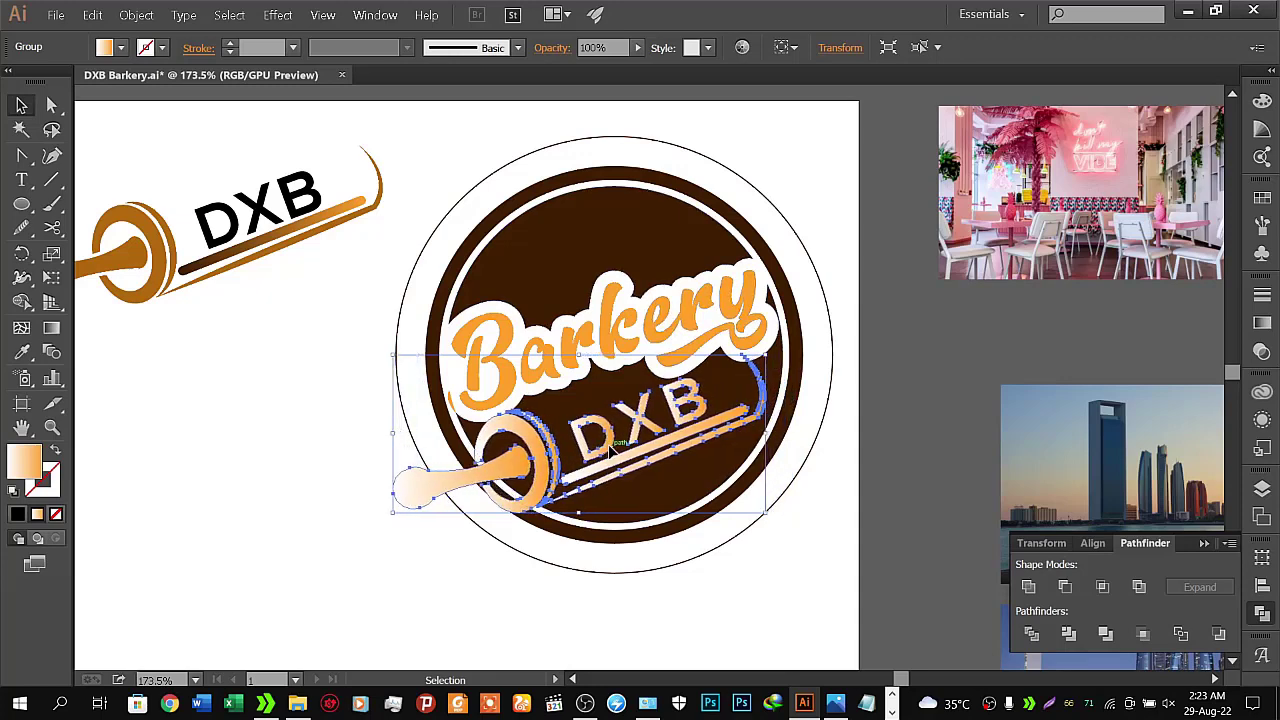
{"action": "key", "text": "Left"}
{"action": "key", "text": "Left"}
{"action": "key", "text": "Left"}
{"action": "key", "text": "Left"}
{"action": "key", "text": "Left"}
{"action": "key", "text": "Left"}
{"action": "key", "text": "Left"}
{"action": "key", "text": "Left"}
{"action": "key", "text": "Left"}
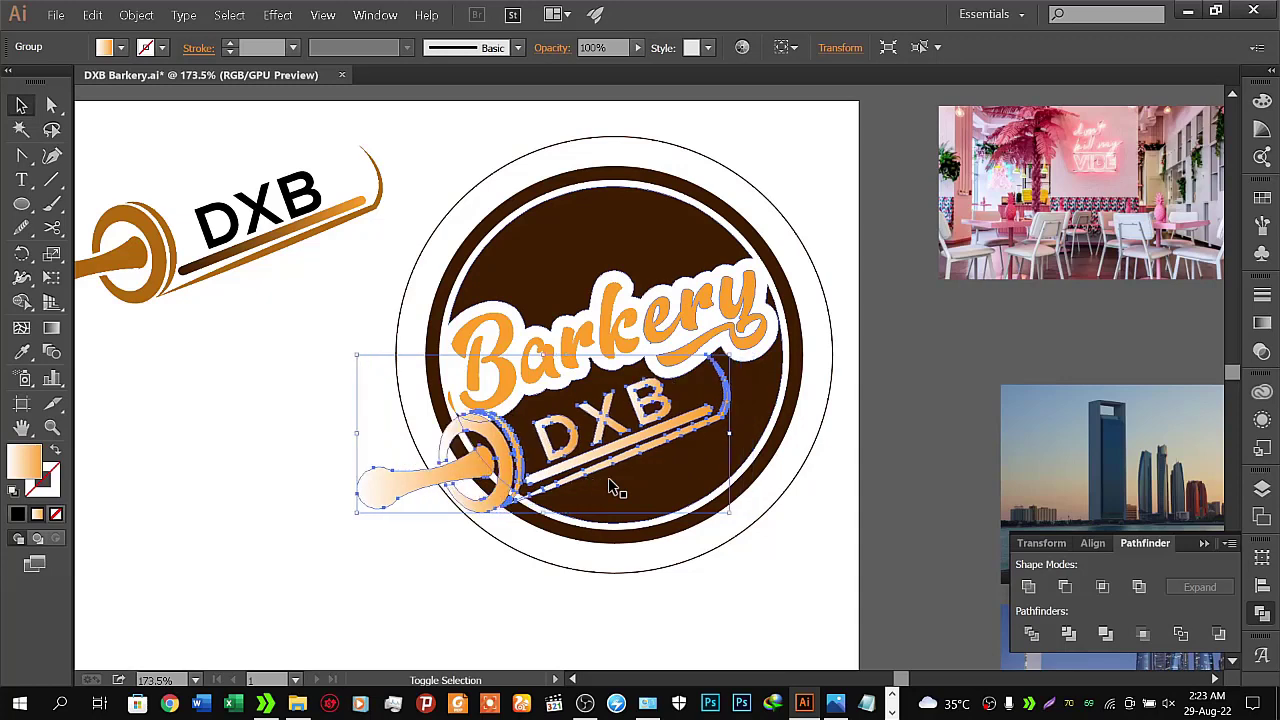
{"action": "key", "text": "Left"}
{"action": "key", "text": "Left"}
{"action": "key", "text": "Left"}
{"action": "key", "text": "Left"}
{"action": "key", "text": "Left"}
{"action": "key", "text": "Left"}
{"action": "key", "text": "Left"}
{"action": "key", "text": "Left"}
{"action": "key", "text": "Left"}
{"action": "key", "text": "Left"}
{"action": "key", "text": "Left"}
{"action": "key", "text": "Left"}
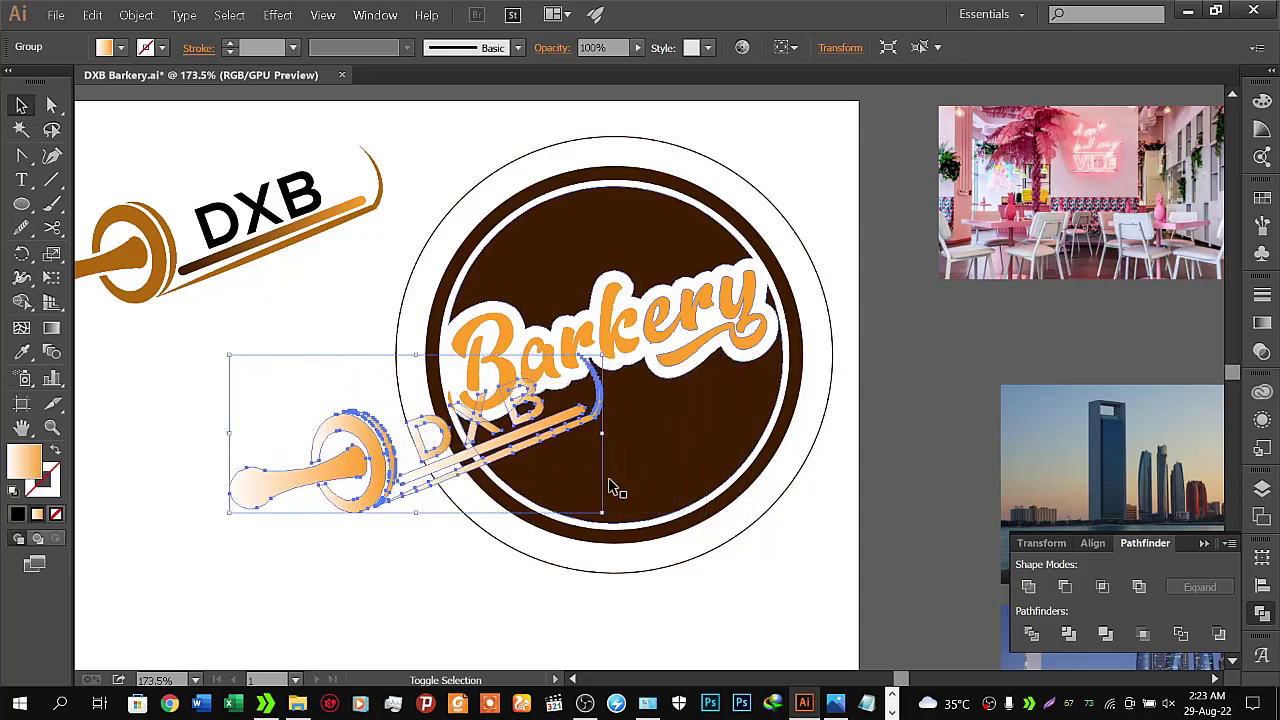
{"action": "key", "text": "Left"}
{"action": "key", "text": "Left"}
{"action": "key", "text": "Left"}
{"action": "key", "text": "Left"}
{"action": "key", "text": "Left"}
{"action": "key", "text": "Left"}
{"action": "key", "text": "Left"}
{"action": "key", "text": "Left"}
{"action": "key", "text": "Left"}
{"action": "key", "text": "Left"}
{"action": "key", "text": "Left"}
{"action": "key", "text": "Left"}
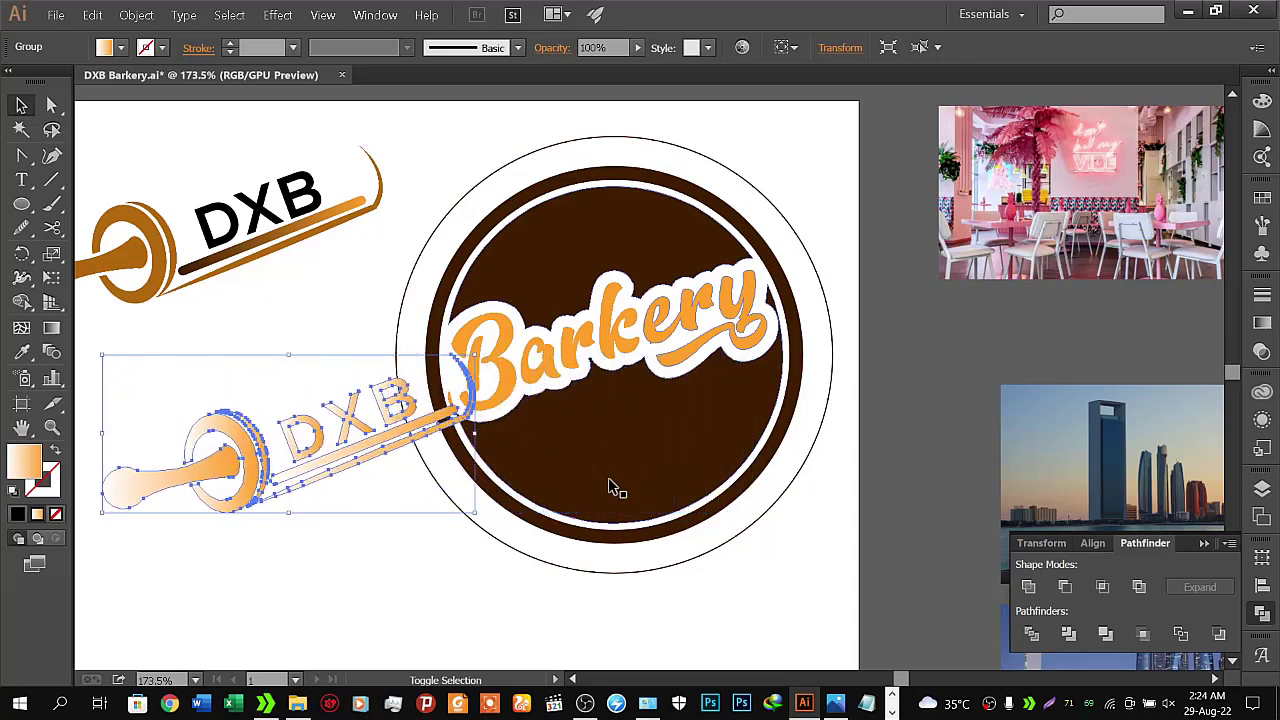
{"action": "key", "text": "Left"}
{"action": "key", "text": "Left"}
{"action": "key", "text": "Left"}
{"action": "key", "text": "Left"}
{"action": "key", "text": "Left"}
{"action": "key", "text": "Left"}
{"action": "key", "text": "Left"}
{"action": "key", "text": "Left"}
{"action": "key", "text": "Left"}
{"action": "key", "text": "Left"}
{"action": "key", "text": "Left"}
{"action": "key", "text": "Left"}
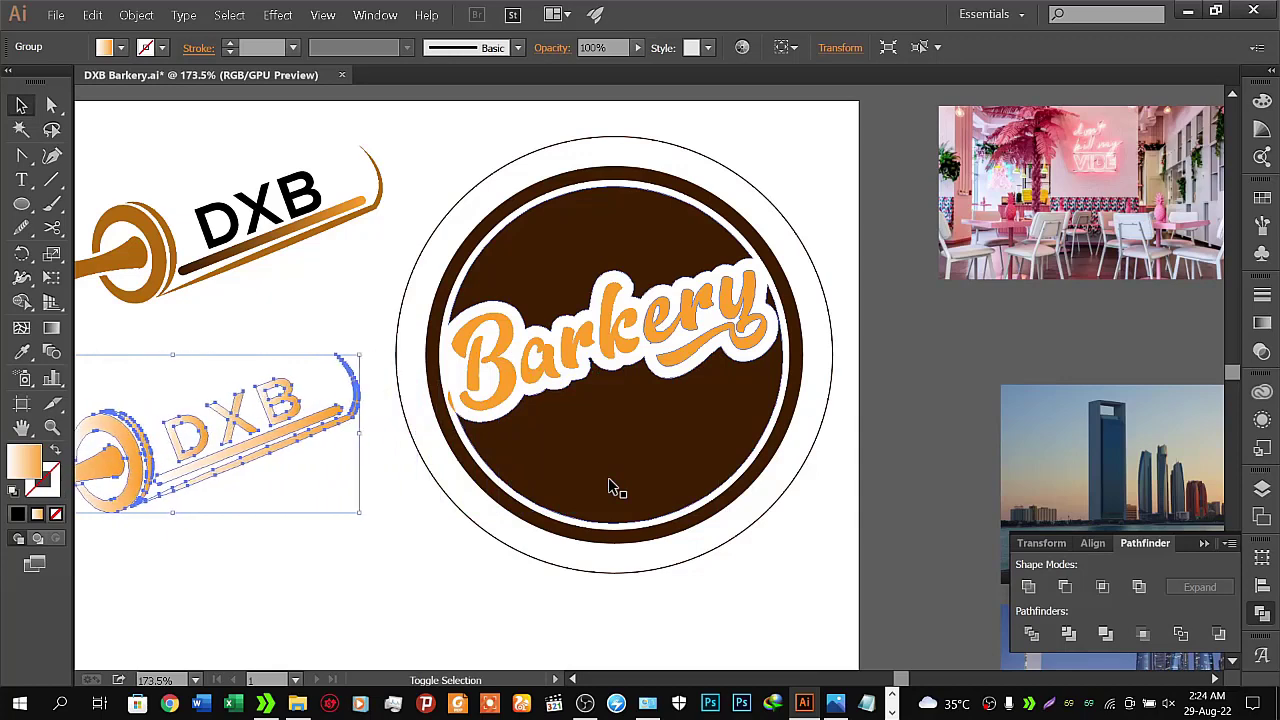
{"action": "key", "text": "Left"}
{"action": "key", "text": "Left"}
{"action": "key", "text": "Left"}
{"action": "key", "text": "Left"}
{"action": "key", "text": "Left"}
{"action": "key", "text": "Left"}
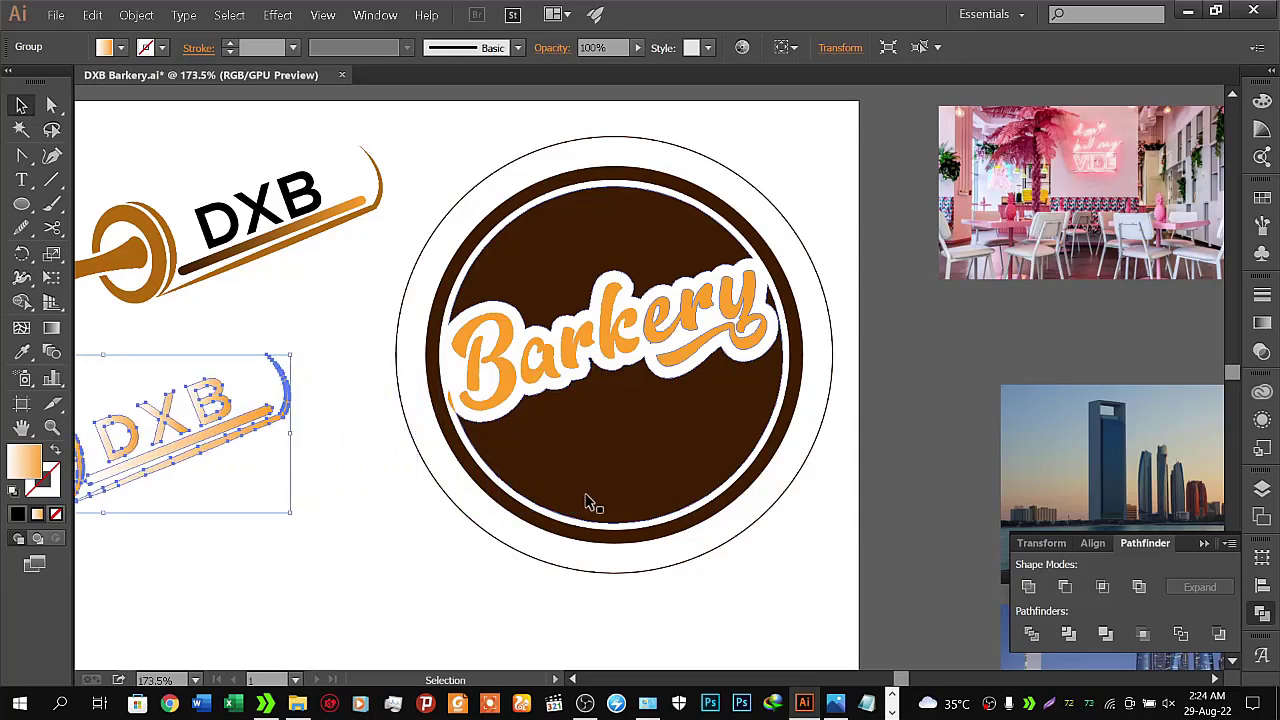
Move the faded DXB rolling-pin group below the black DXB mark
{"action": "left_click", "coordinate": [380, 646]}
{"action": "mouse_move", "coordinate": [531, 420]}
{"action": "left_mouse_down"}
{"action": "mouse_move", "coordinate": [883, 422]}
{"action": "mouse_move", "coordinate": [866, 425]}
{"action": "left_mouse_up"}
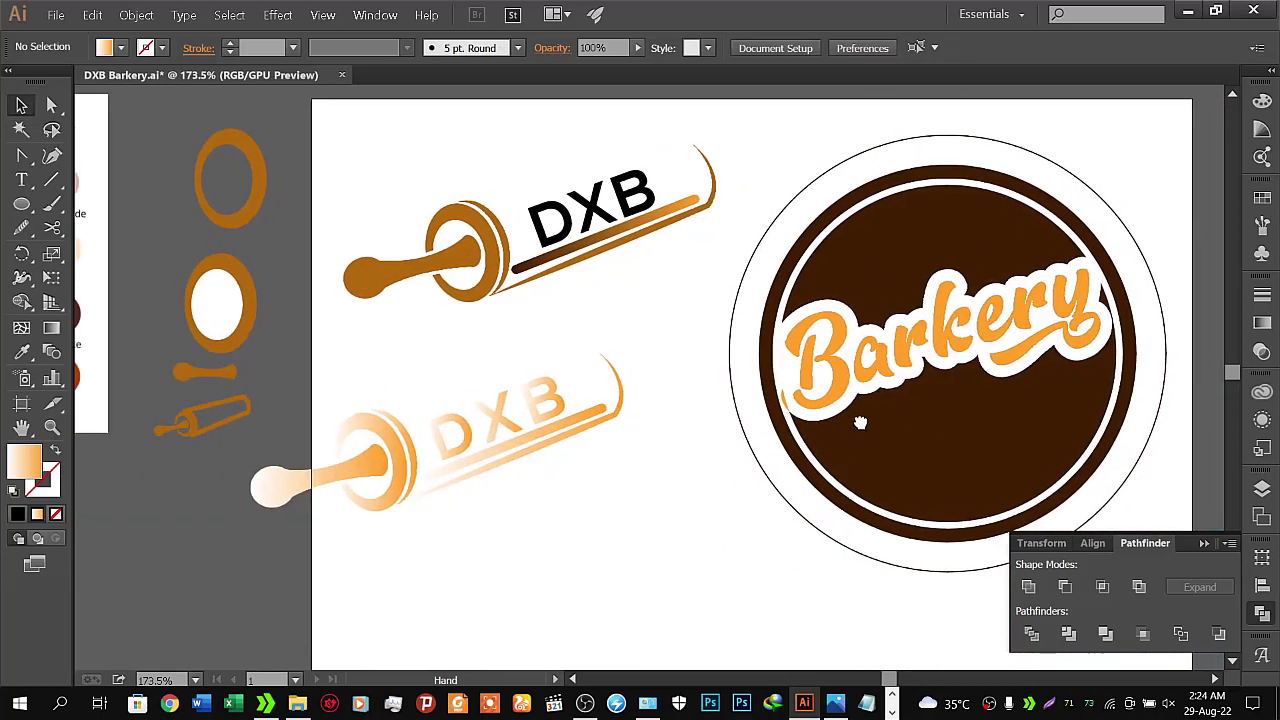
{"action": "left_click_drag", "start_coordinate": [499, 448], "coordinate": [588, 555]}
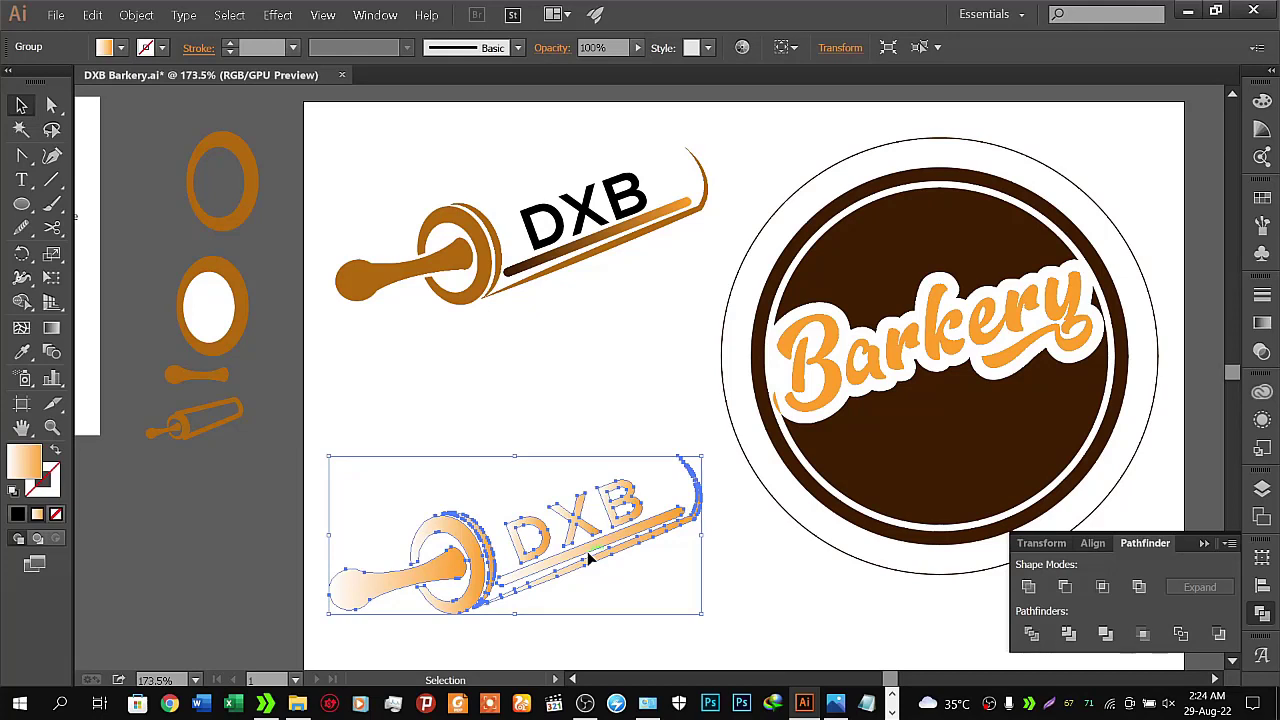
Ungroup the faded DXB rolling-pin group into separate pieces
{"action": "right_click", "coordinate": [590, 562]}
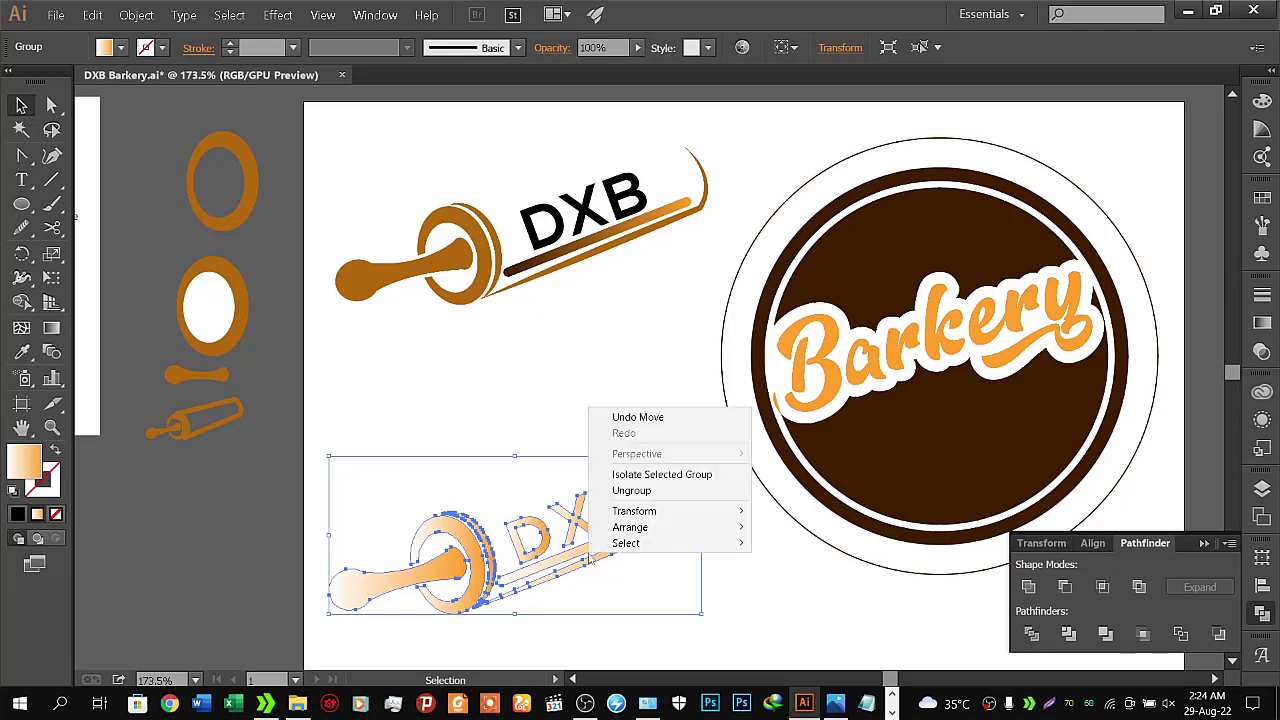
{"action": "left_click", "coordinate": [509, 406]}
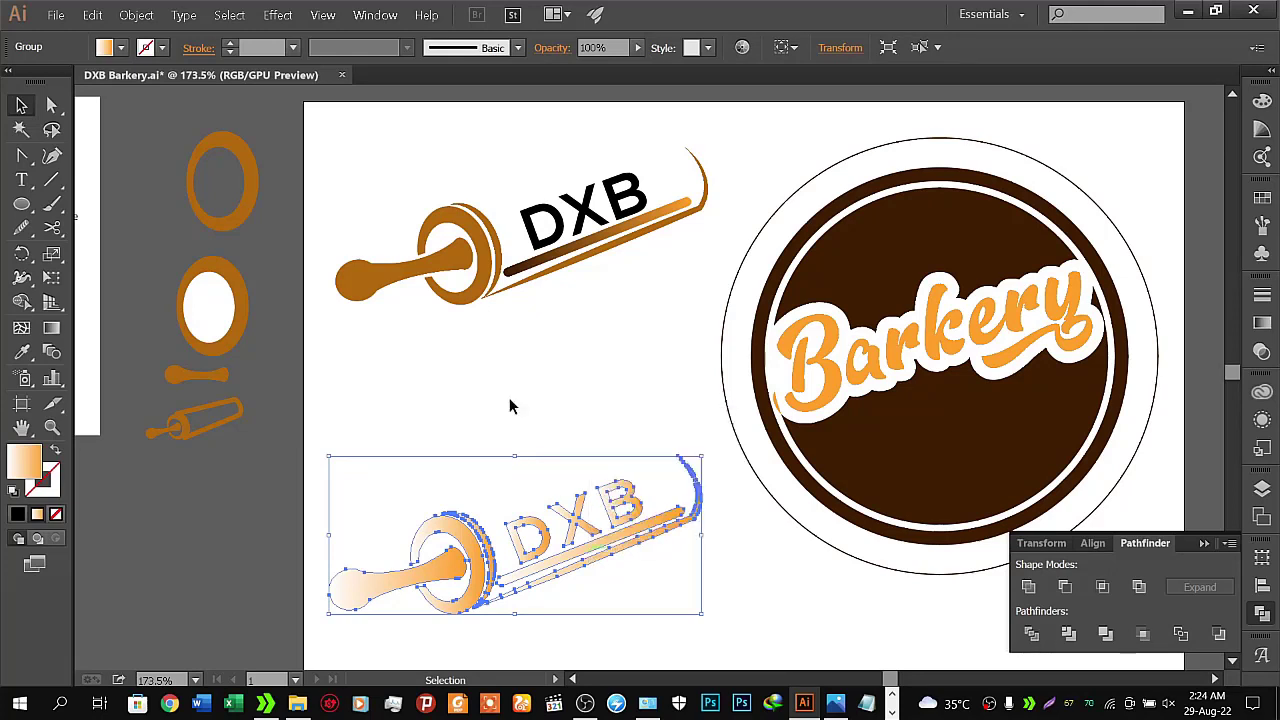
{"action": "right_click", "coordinate": [528, 528]}
{"action": "left_click", "coordinate": [571, 607]}
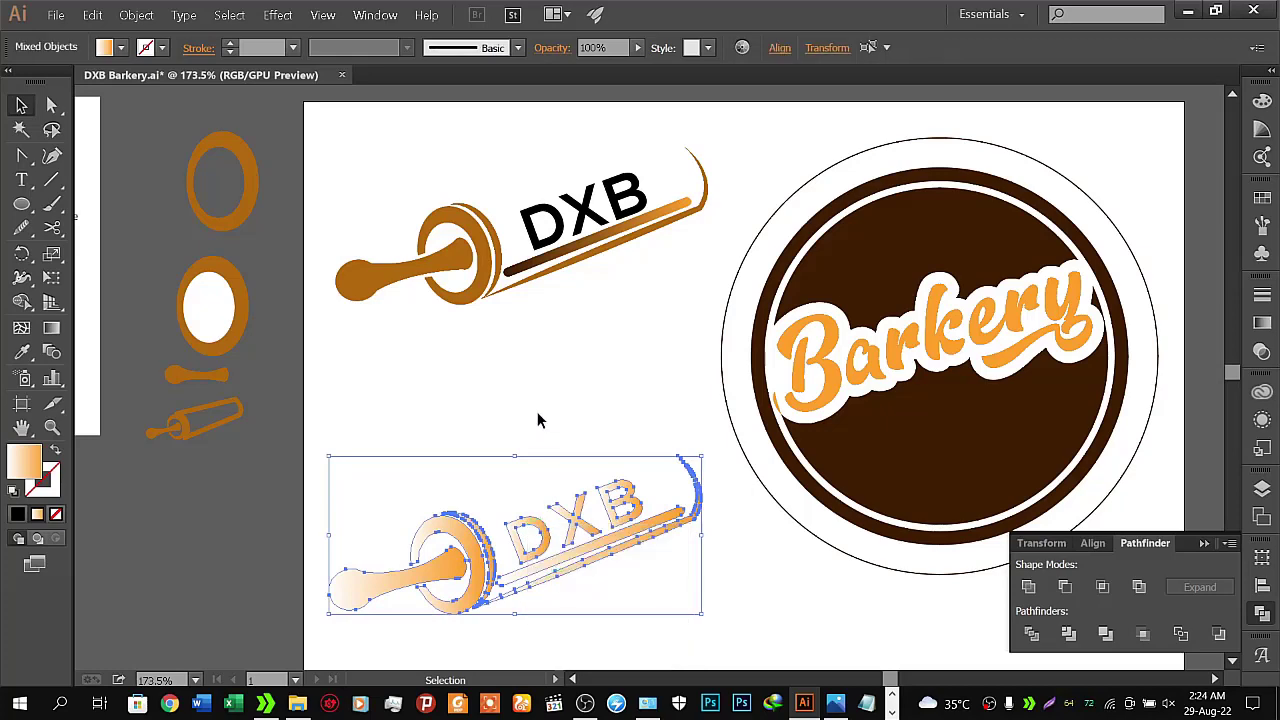
{"action": "left_click", "coordinate": [537, 418]}
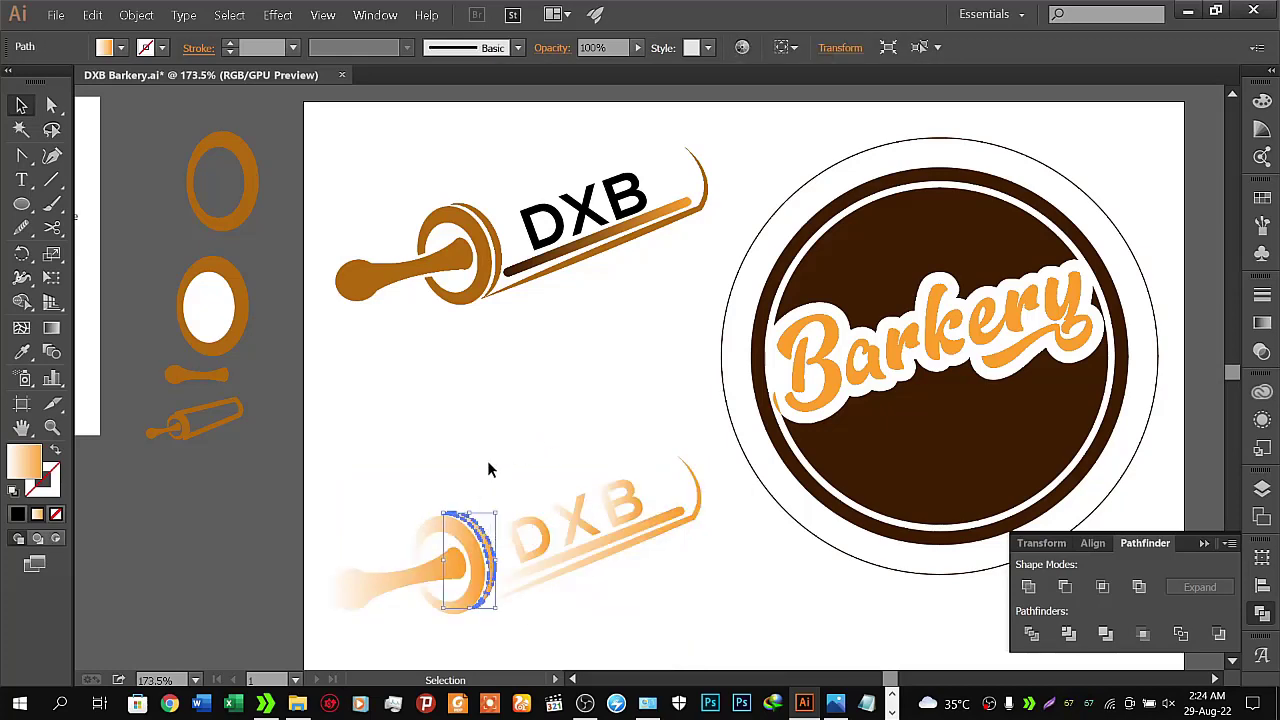
{"action": "left_click", "coordinate": [506, 469]}
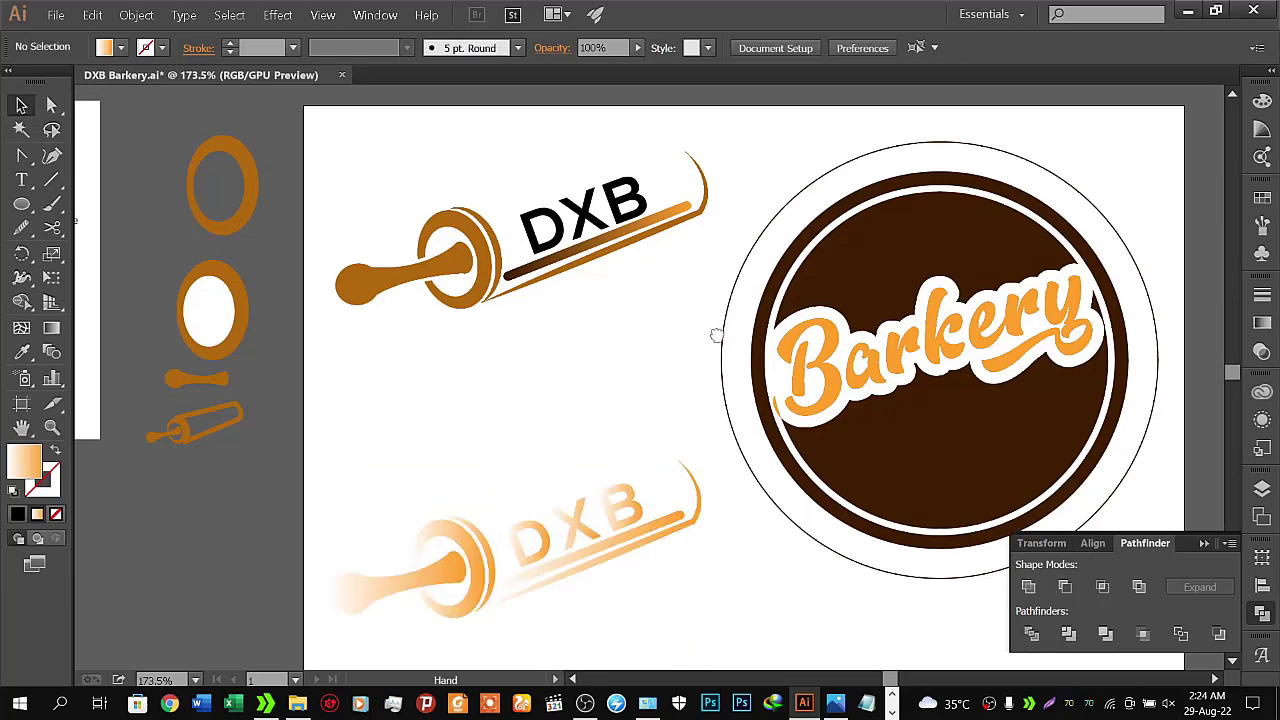
{"action": "mouse_move", "coordinate": [712, 322]}
{"action": "left_mouse_down"}
{"action": "mouse_move", "coordinate": [647, 528]}
{"action": "mouse_move", "coordinate": [607, 542]}
{"action": "left_mouse_up"}
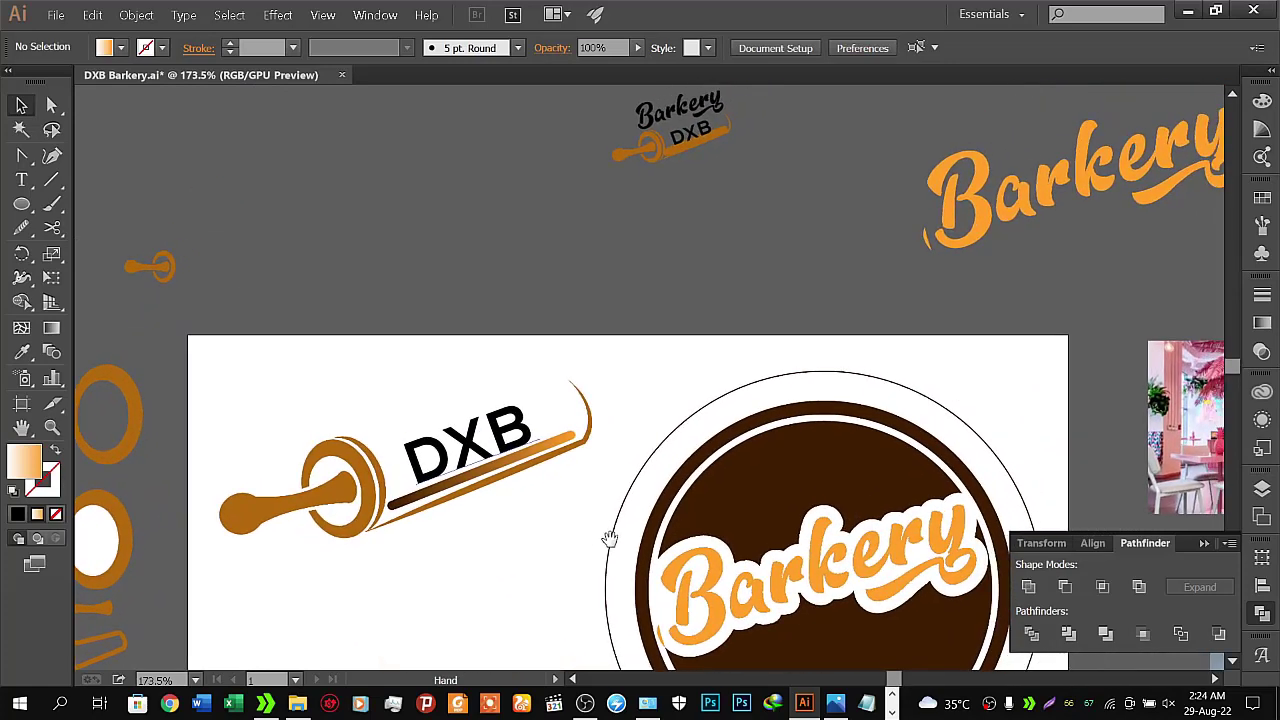
Ungroup the black DXB rolling-pin logo so the DXB text is separate
{"action": "left_click", "coordinate": [450, 465]}
{"action": "right_click", "coordinate": [462, 448]}
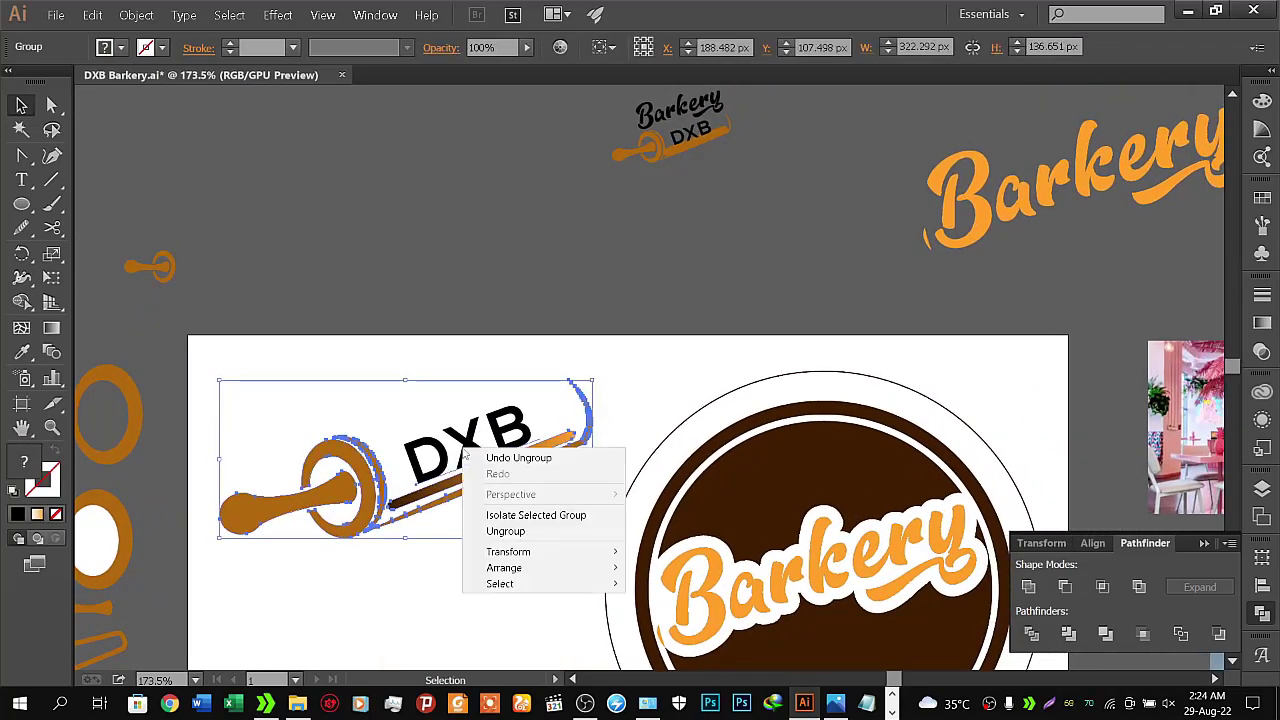
{"action": "left_click", "coordinate": [495, 529]}
{"action": "left_click", "coordinate": [403, 612]}
{"action": "left_click", "coordinate": [430, 458]}
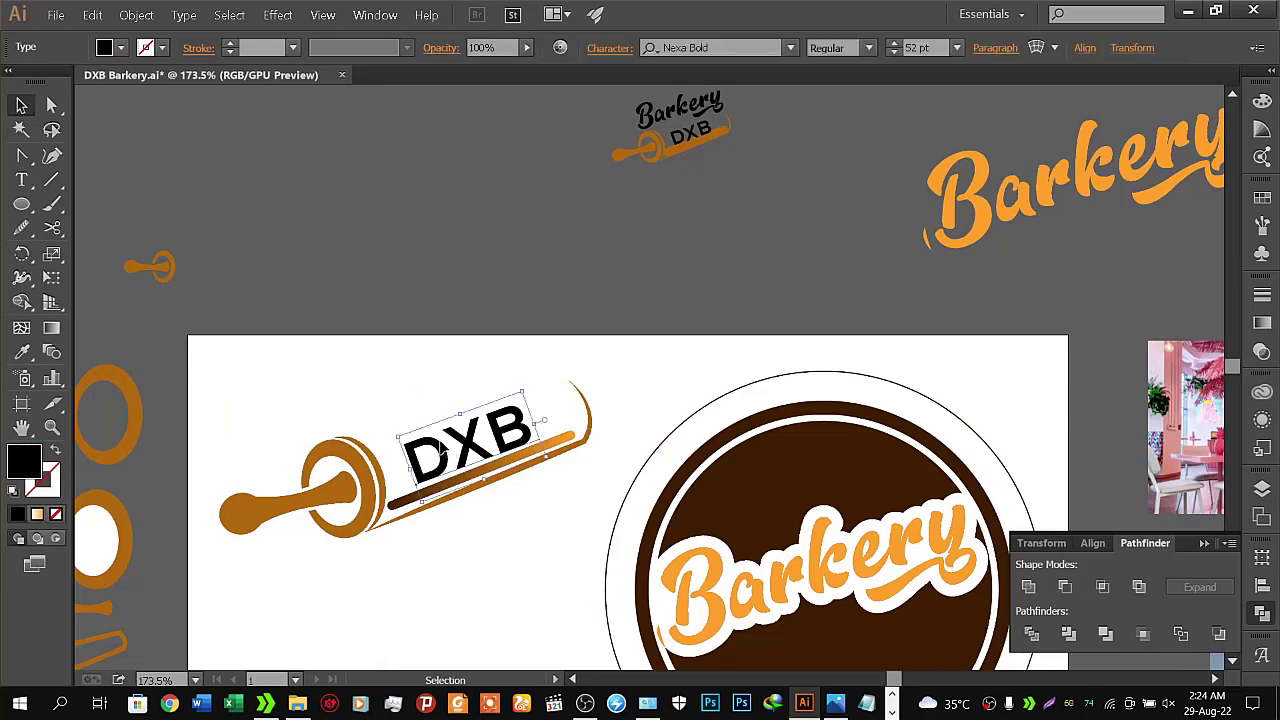
{"action": "left_click", "coordinate": [375, 551]}
Duplicate the rolling-pin handle to the pin's far right end and nudge it up three steps
{"action": "left_click", "coordinate": [340, 497]}
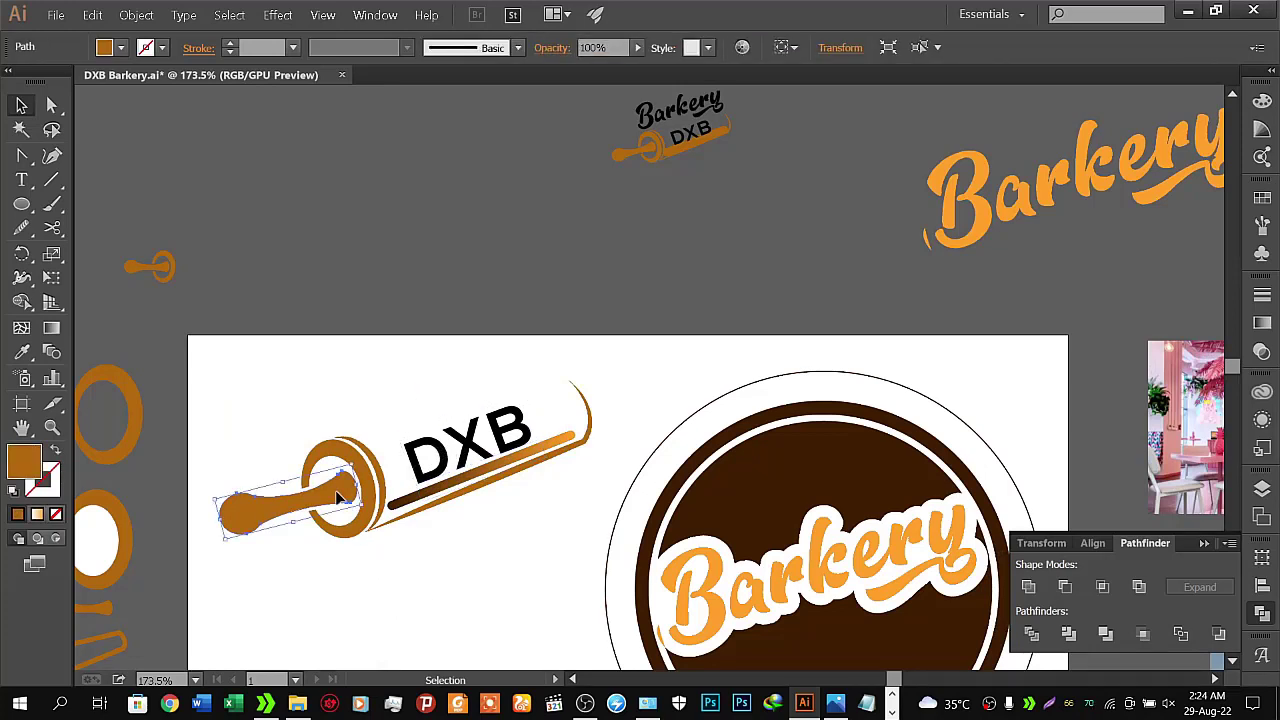
{"action": "left_click_drag", "start_coordinate": [340, 497], "coordinate": [560, 420]}
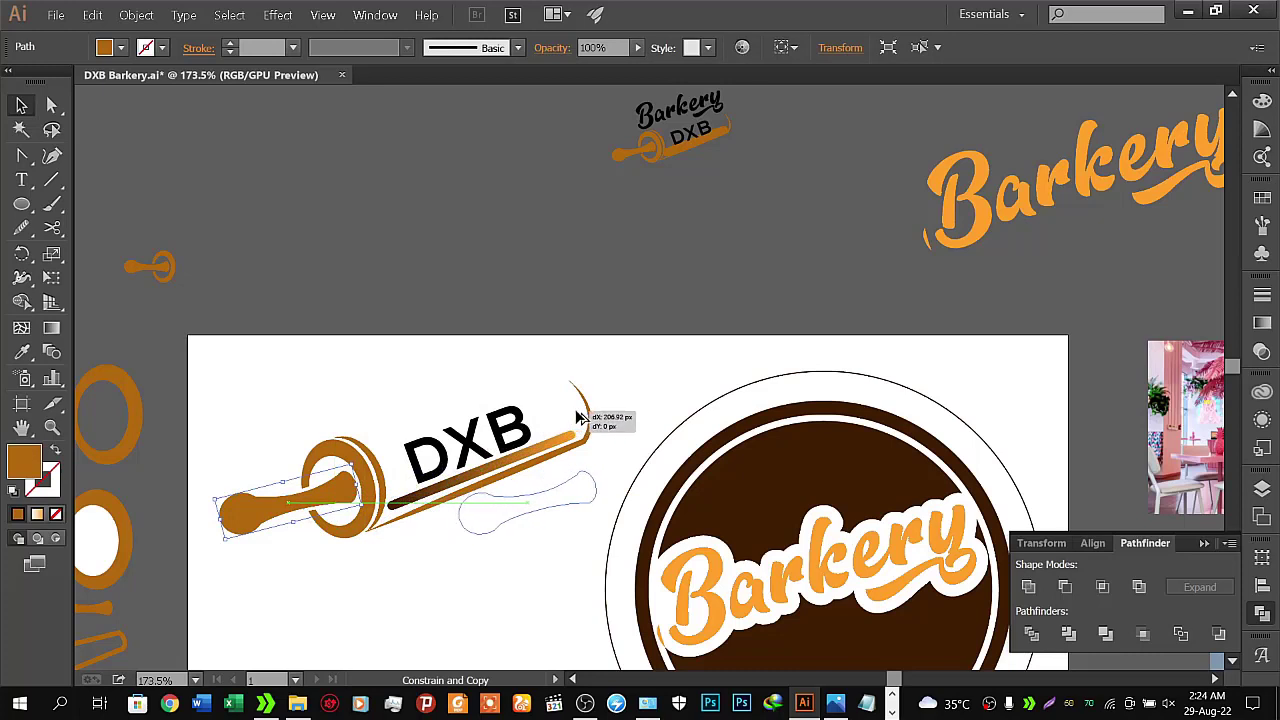
{"action": "left_click_drag", "start_coordinate": [560, 420], "coordinate": [585, 420]}
{"action": "key", "text": "Up"}
{"action": "key", "text": "Up"}
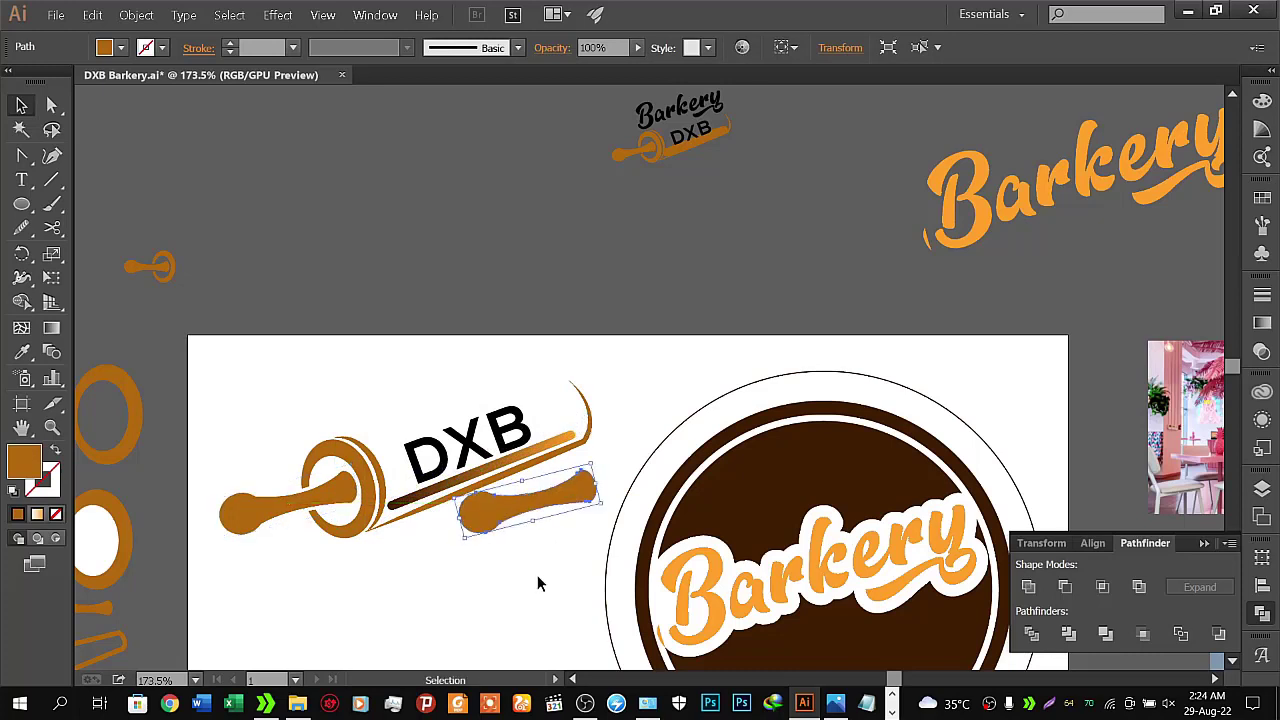
{"action": "key", "text": "Up"}
{"action": "key", "text": "Up"}
{"action": "key", "text": "Up"}
{"action": "key", "text": "Up"}
{"action": "key", "text": "Up"}
{"action": "key", "text": "Up"}
{"action": "key", "text": "Up"}
{"action": "key", "text": "Up"}
{"action": "key", "text": "Up"}
{"action": "key", "text": "Up"}
{"action": "key", "text": "Up"}
{"action": "key", "text": "Up"}
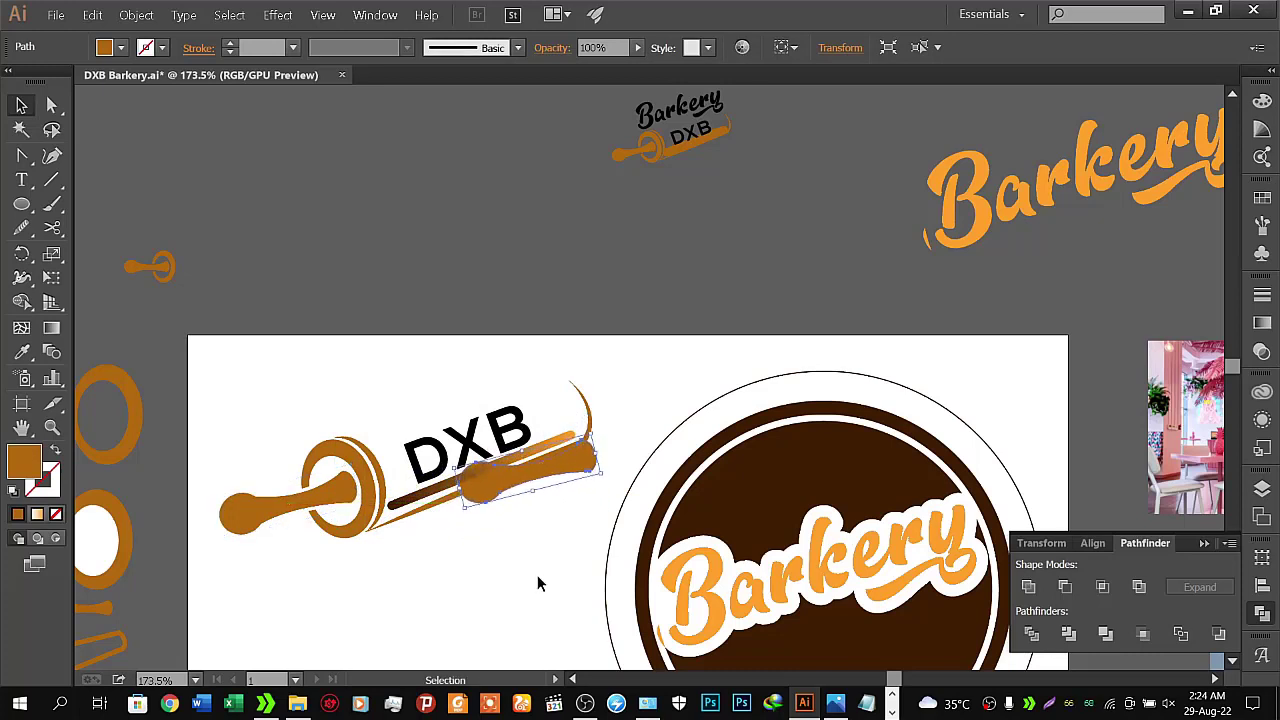
{"action": "key", "text": "Up"}
{"action": "key", "text": "Up"}
{"action": "key", "text": "Up"}
{"action": "key", "text": "Up"}
{"action": "key", "text": "Up"}
{"action": "key", "text": "Up"}
{"action": "key", "text": "Up"}
{"action": "key", "text": "Up"}
{"action": "key", "text": "Up"}
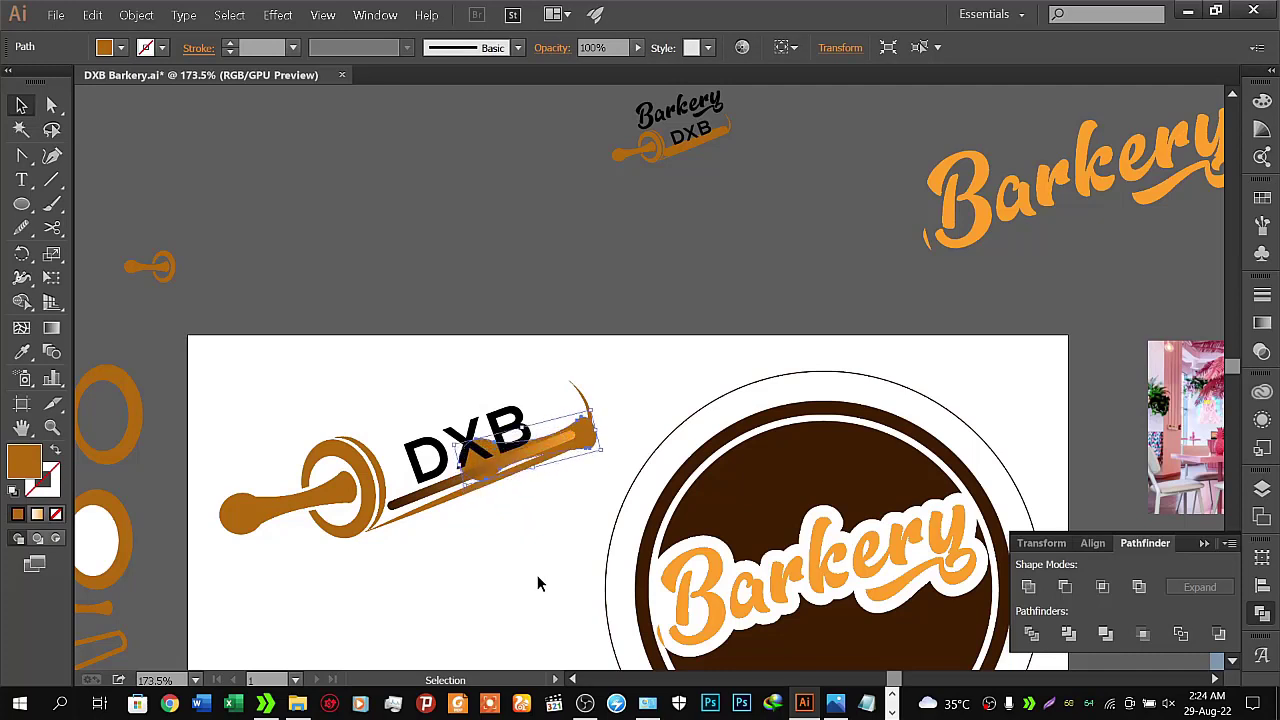
Reflect the handle copy across a vertical axis so its knob points outward
{"action": "right_click", "coordinate": [586, 438]}
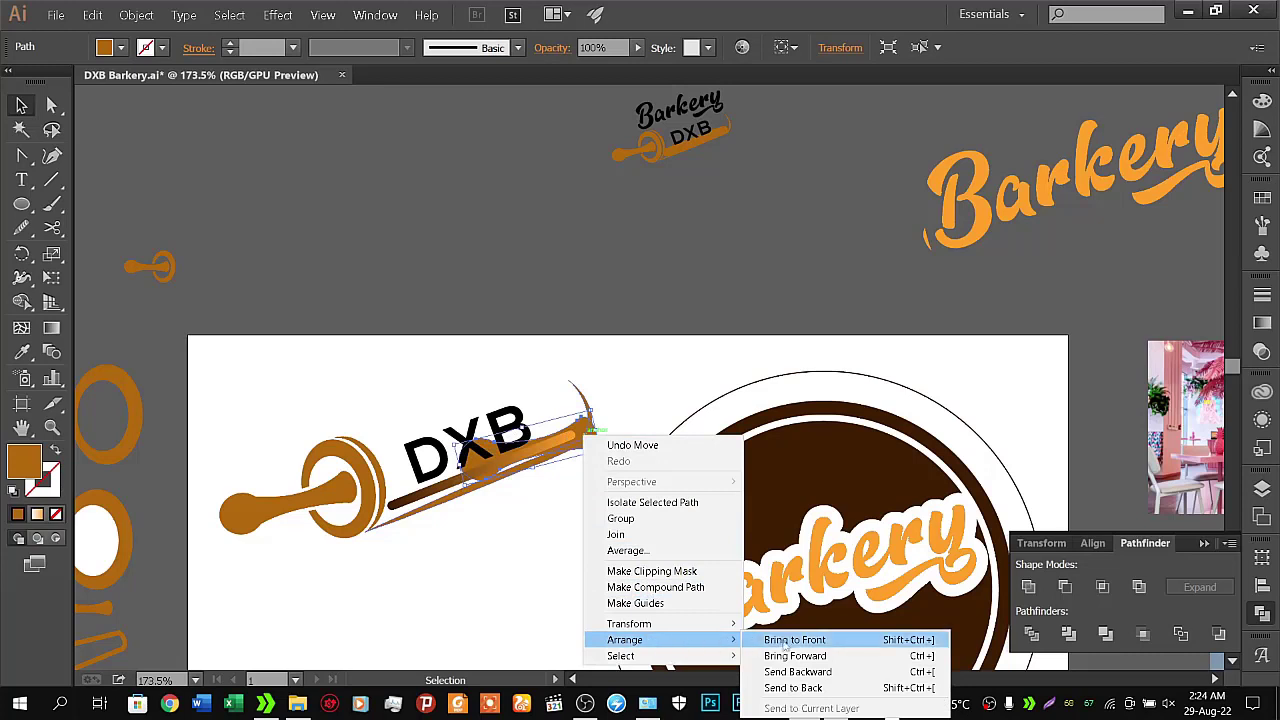
{"action": "mouse_move", "coordinate": [629, 623]}
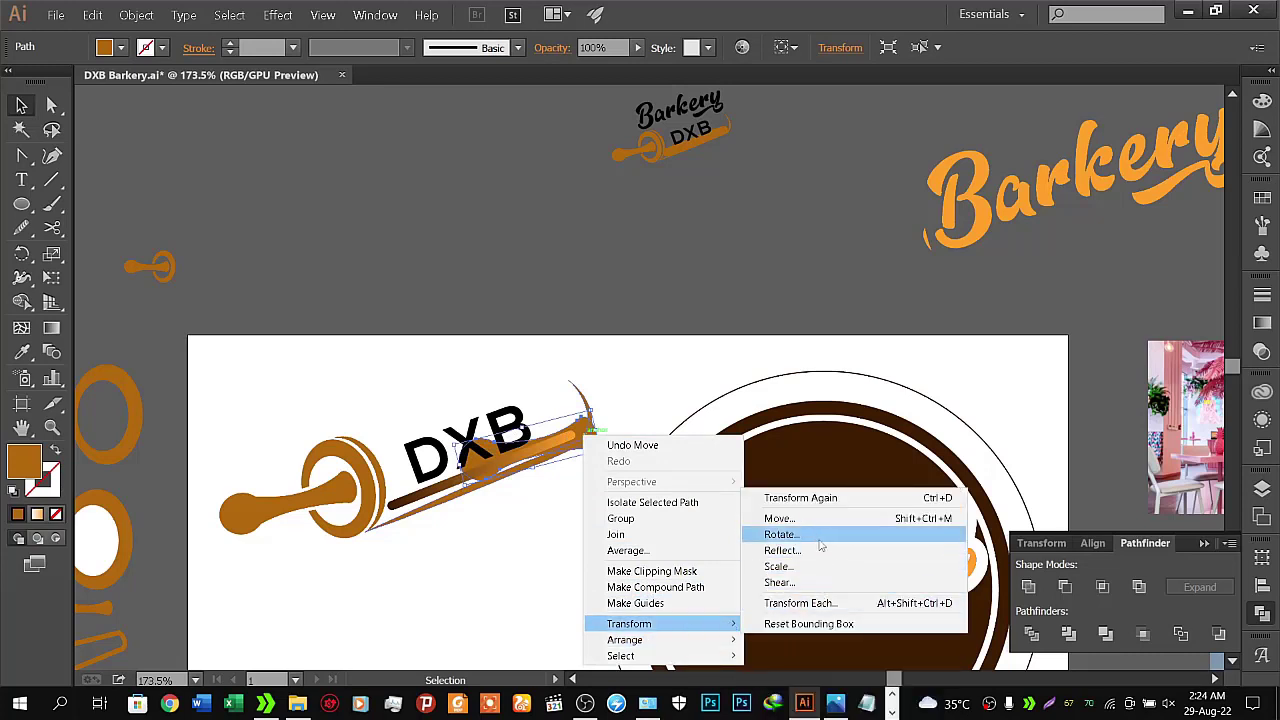
{"action": "left_click", "coordinate": [818, 550]}
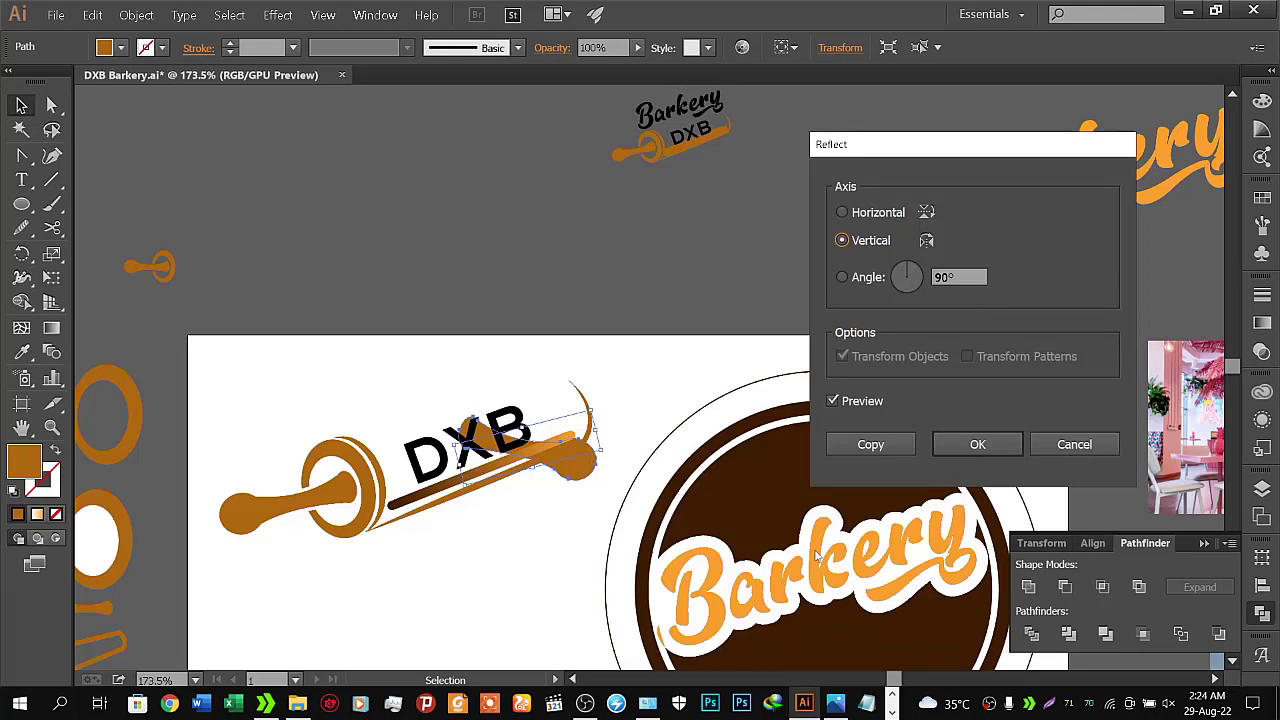
{"action": "left_click", "coordinate": [842, 213]}
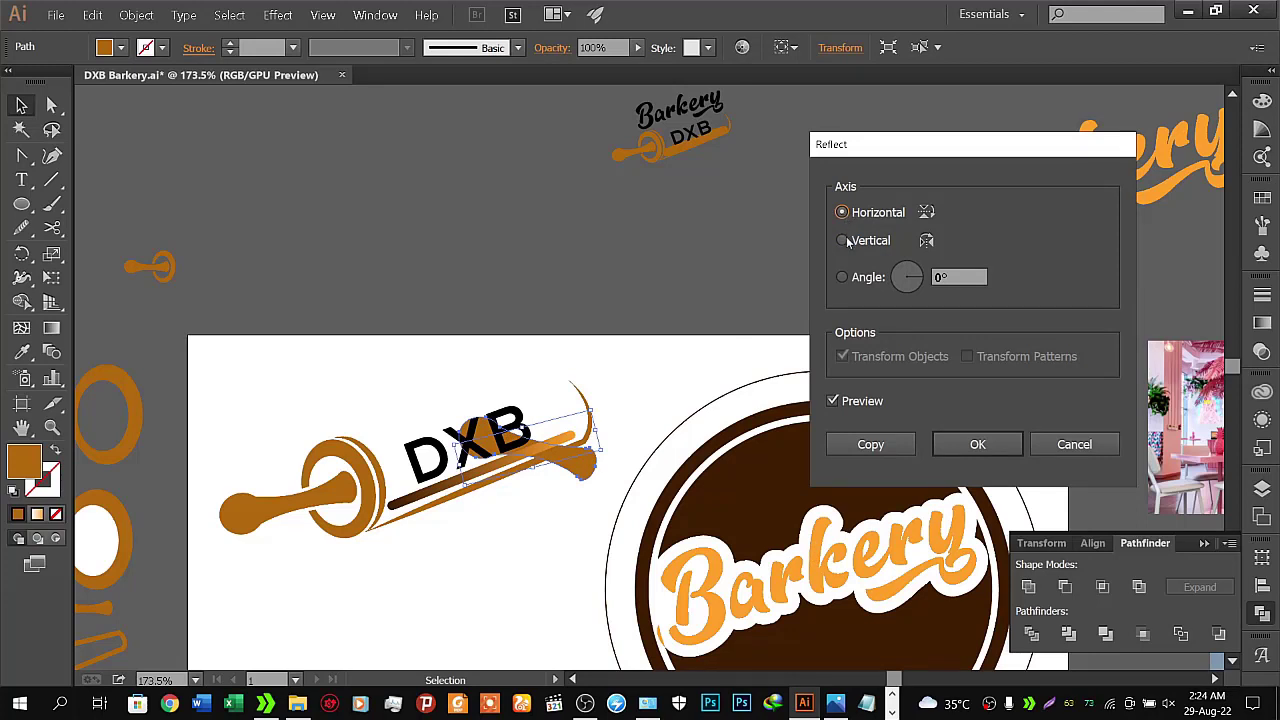
{"action": "left_click", "coordinate": [845, 241]}
{"action": "left_click", "coordinate": [954, 441]}
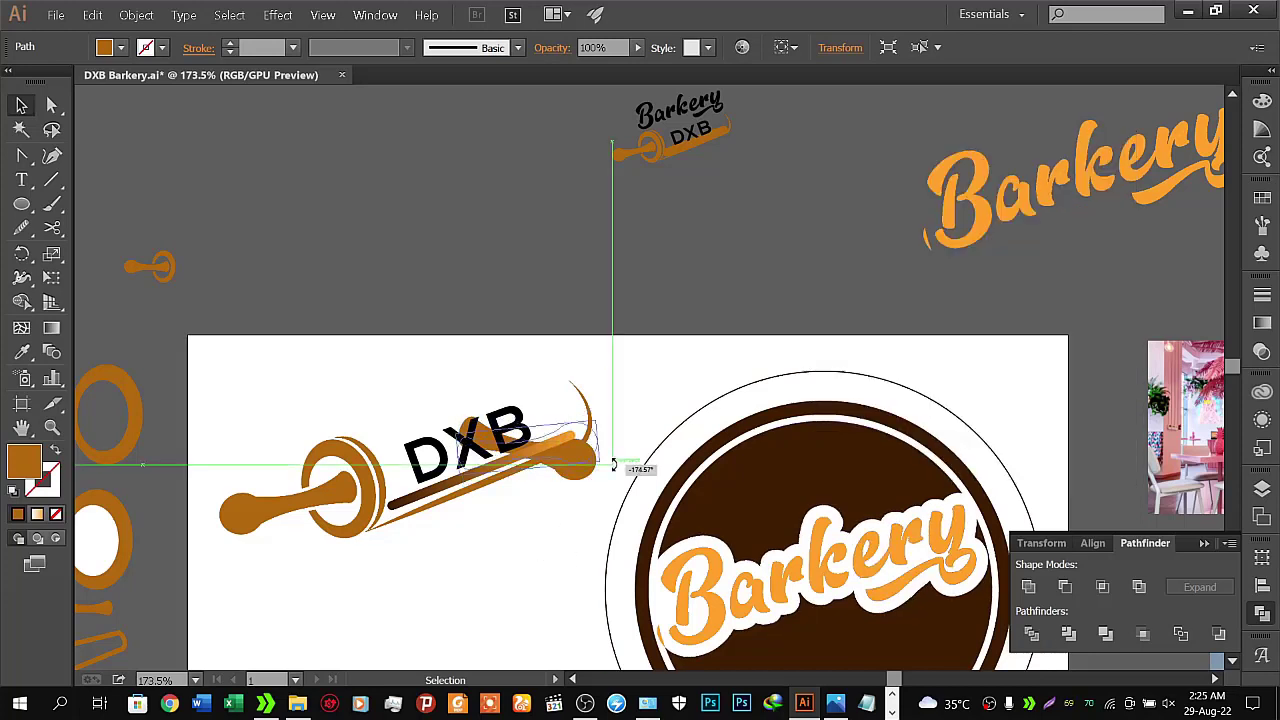
Rotate the mirrored handle copy and park it above the artboard
{"action": "mouse_move", "coordinate": [604, 488]}
{"action": "left_mouse_down"}
{"action": "mouse_move", "coordinate": [614, 449]}
{"action": "mouse_move", "coordinate": [733, 355]}
{"action": "left_mouse_up"}
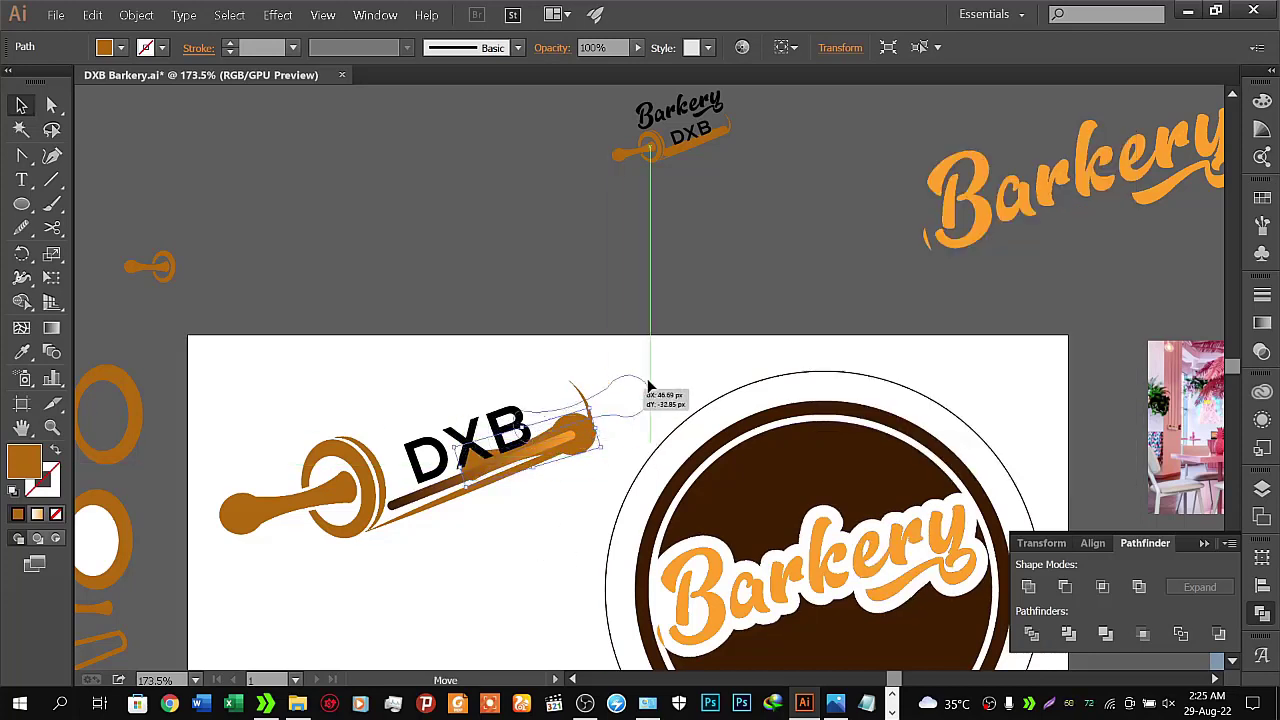
{"action": "left_click", "coordinate": [754, 357]}
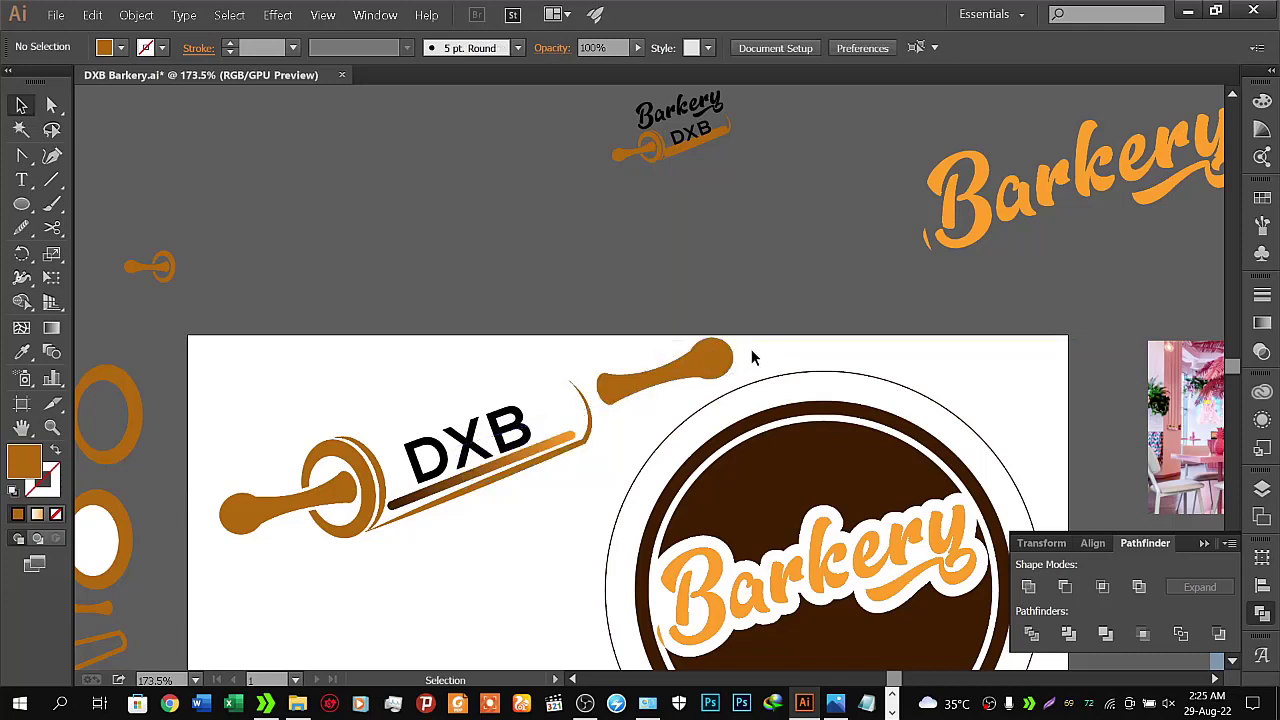
{"action": "left_click_drag", "start_coordinate": [712, 358], "coordinate": [802, 206]}
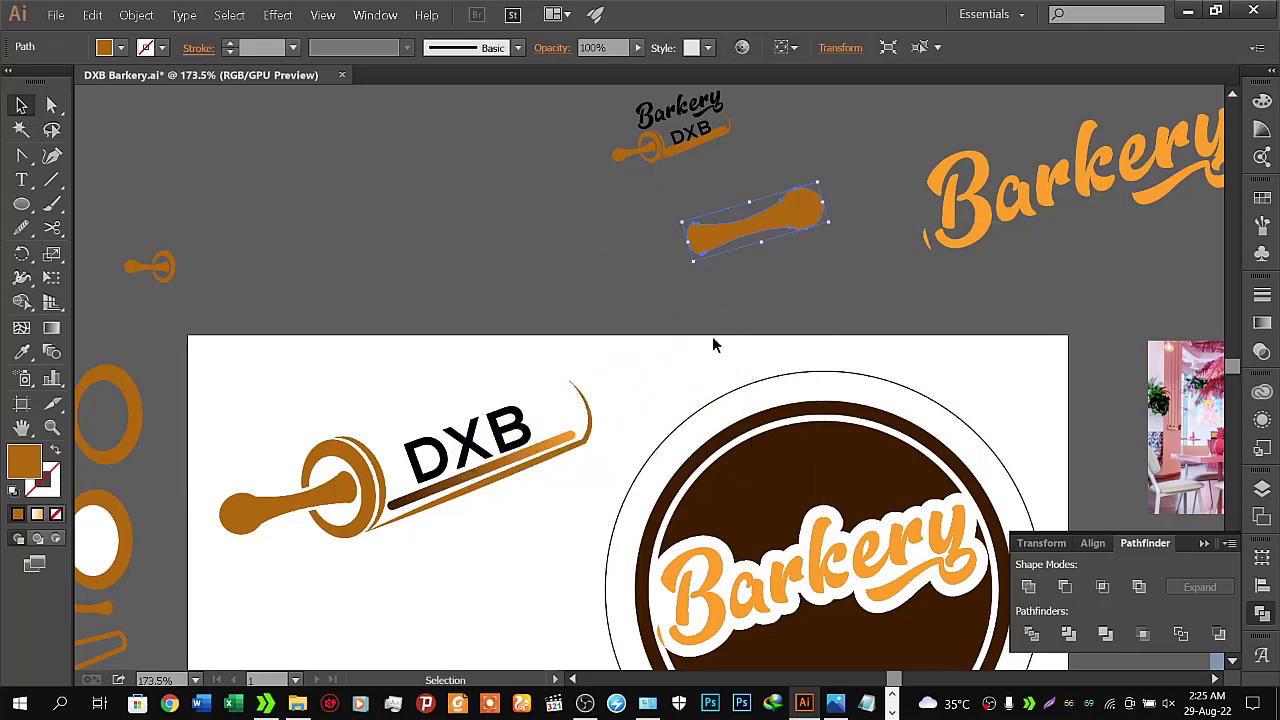
{"action": "left_click", "coordinate": [712, 338]}
Copy the original handle to the pin's right end, shrink it and tilt it about 17°
{"action": "left_click", "coordinate": [343, 490]}
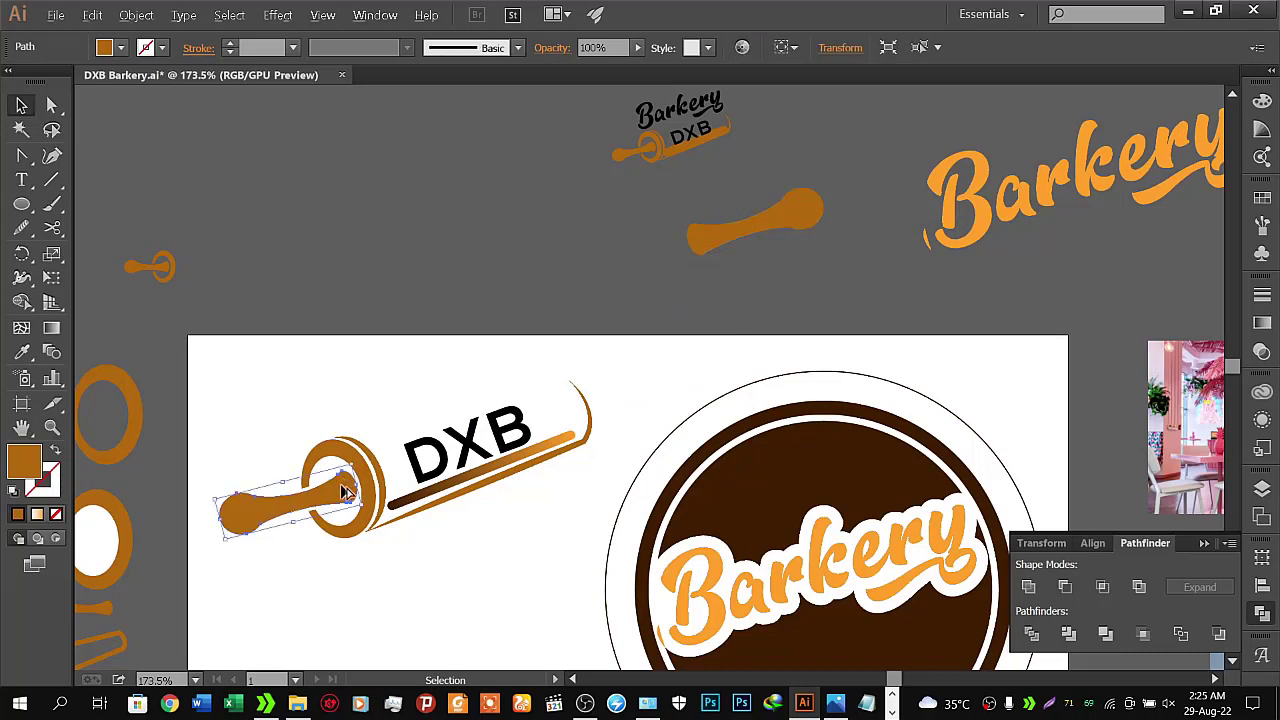
{"action": "left_click_drag", "start_coordinate": [343, 490], "coordinate": [651, 390]}
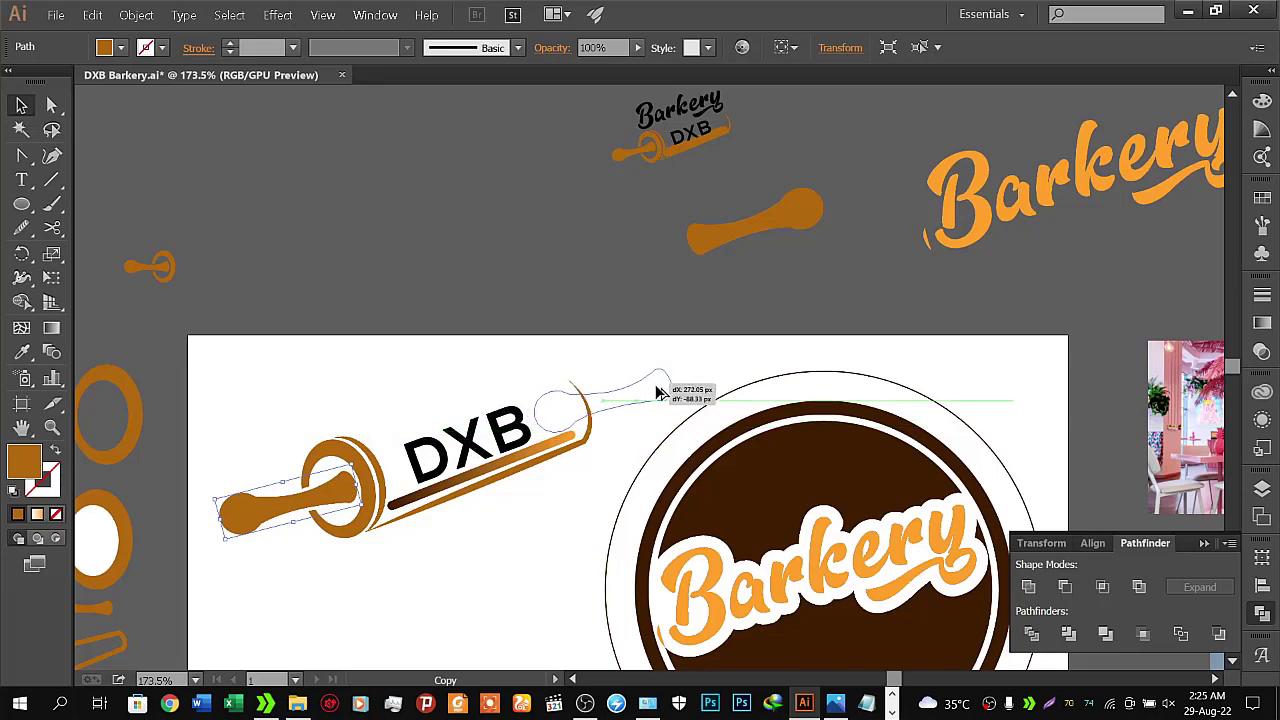
{"action": "left_click_drag", "start_coordinate": [651, 390], "coordinate": [614, 405]}
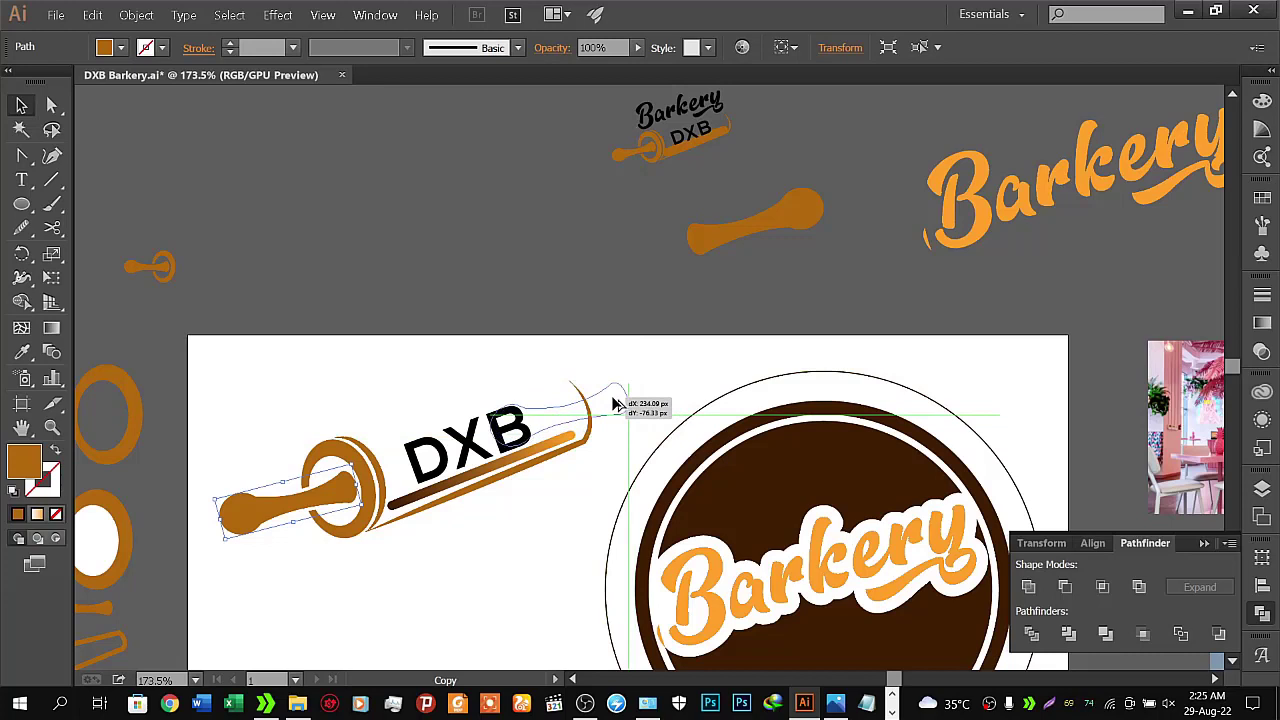
{"action": "left_click_drag", "start_coordinate": [614, 405], "coordinate": [630, 398]}
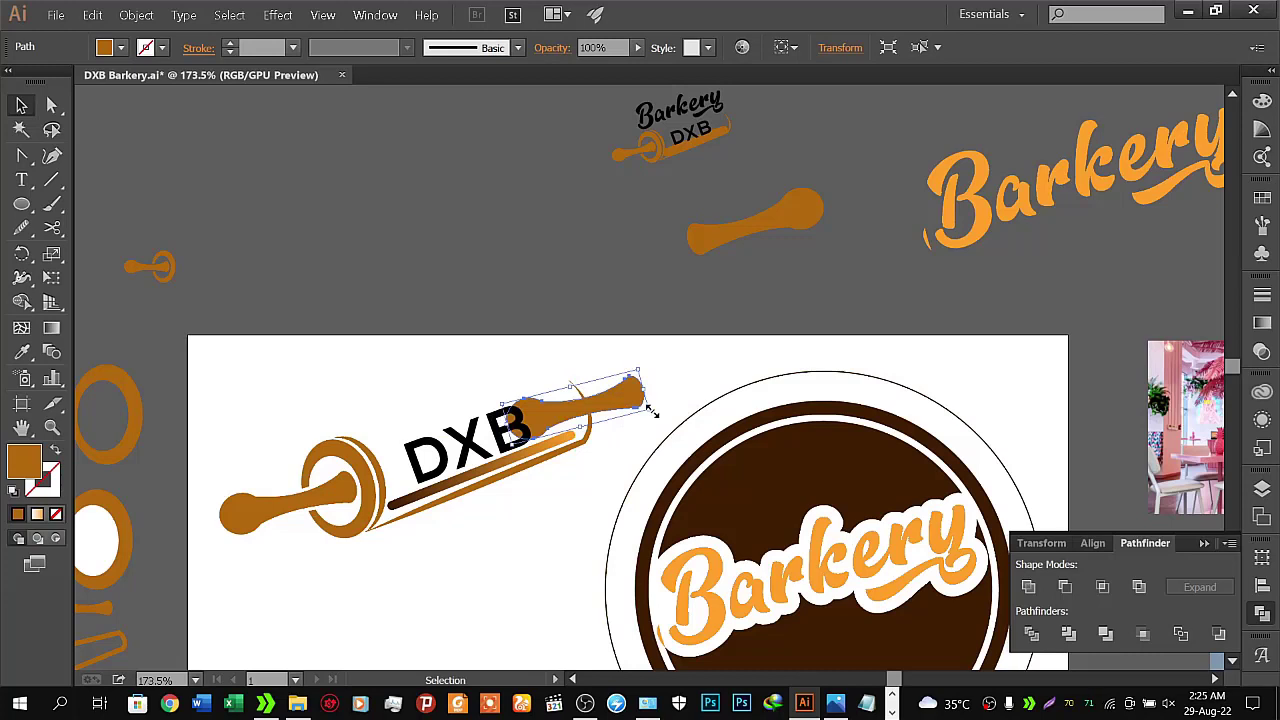
{"action": "left_click_drag", "start_coordinate": [651, 410], "coordinate": [635, 411]}
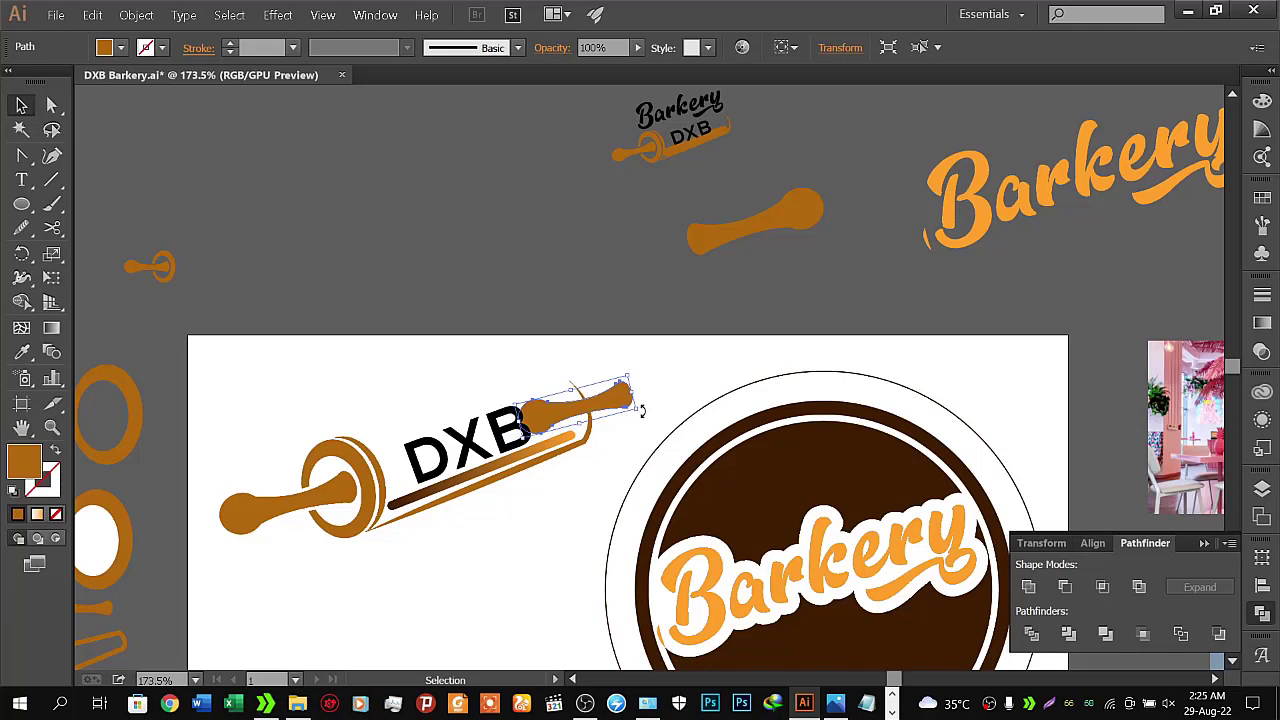
{"action": "left_click_drag", "start_coordinate": [640, 420], "coordinate": [642, 404]}
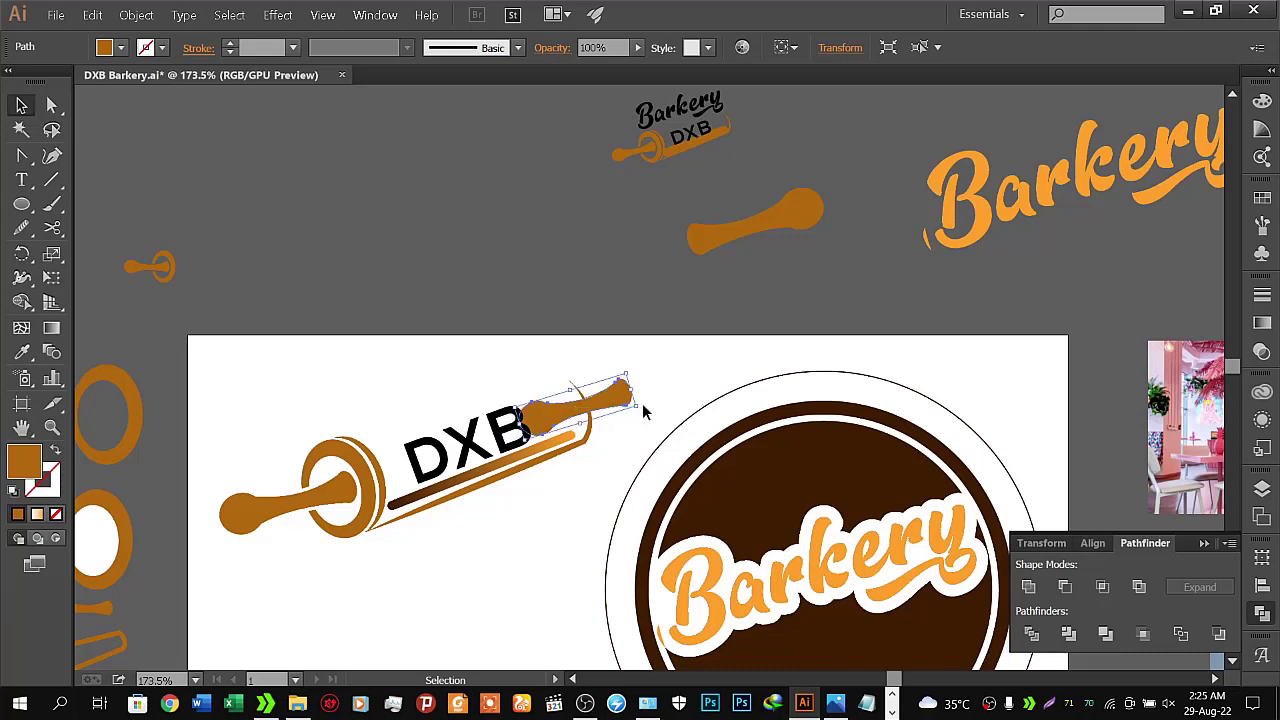
{"action": "left_click", "coordinate": [640, 430]}
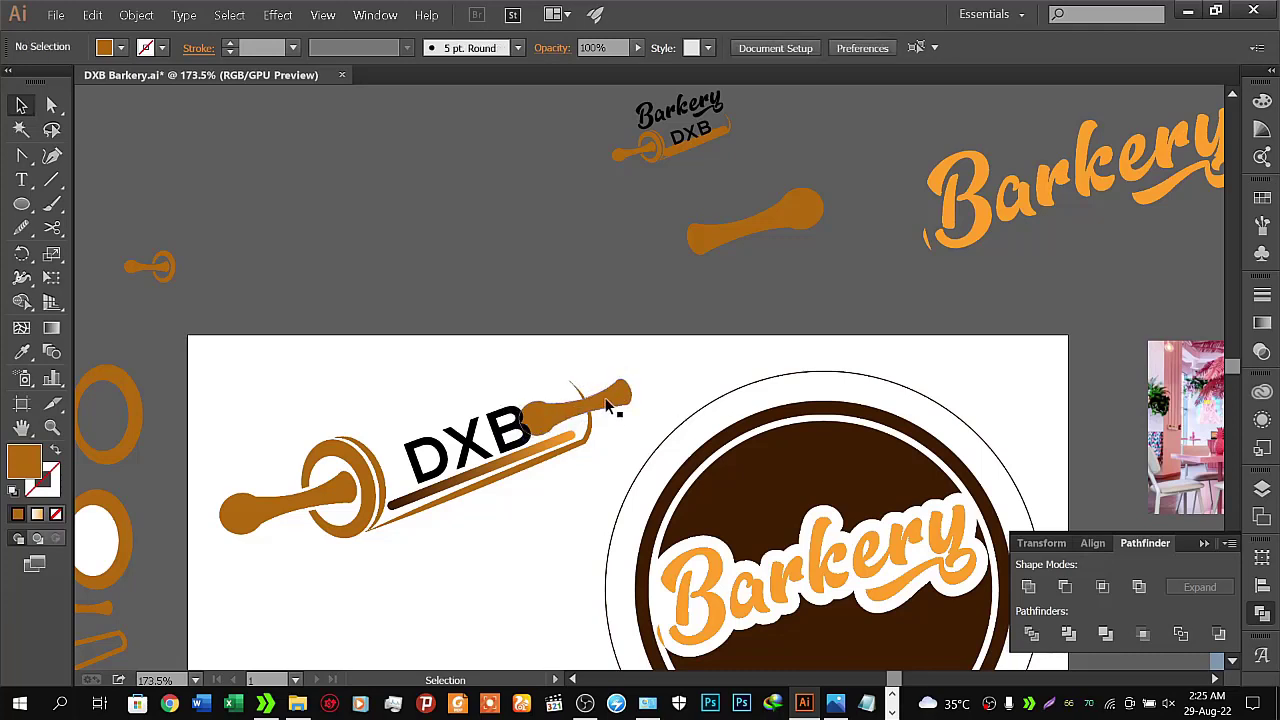
Park a spare copy of the small handle above the artboard
{"action": "left_click", "coordinate": [607, 403]}
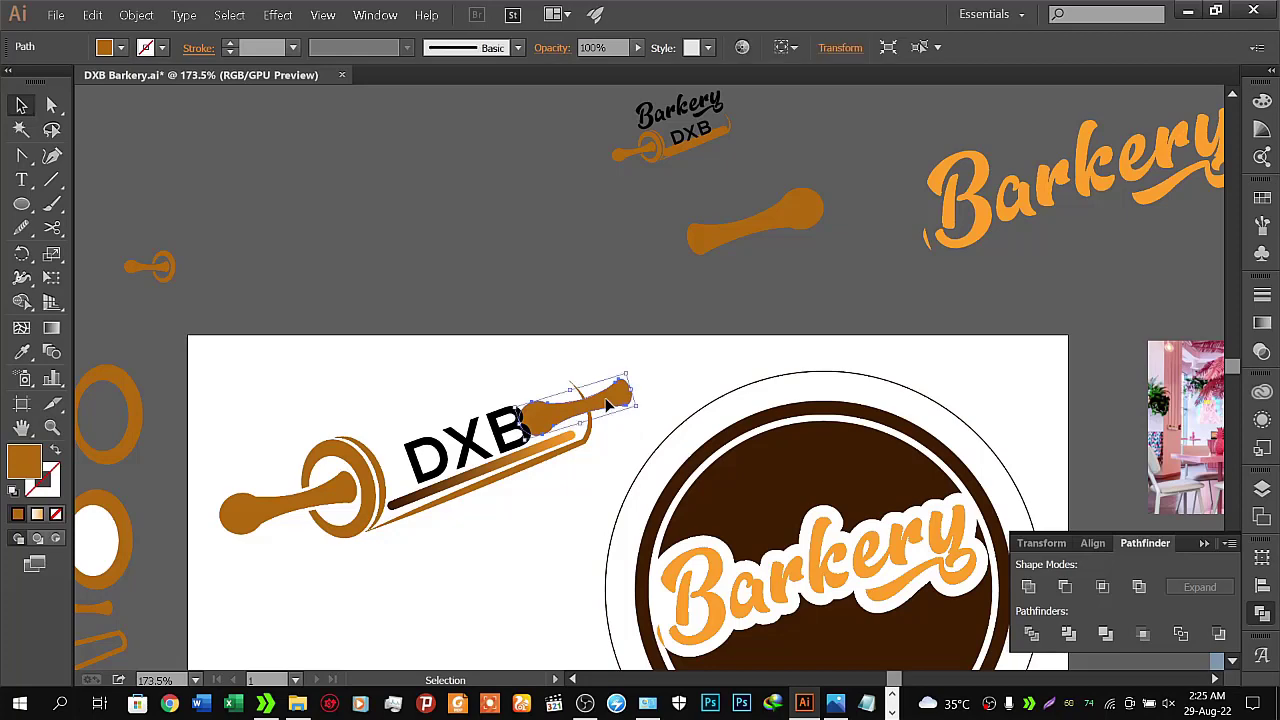
{"action": "left_click_drag", "start_coordinate": [607, 403], "coordinate": [559, 223]}
{"action": "left_click", "coordinate": [598, 308]}
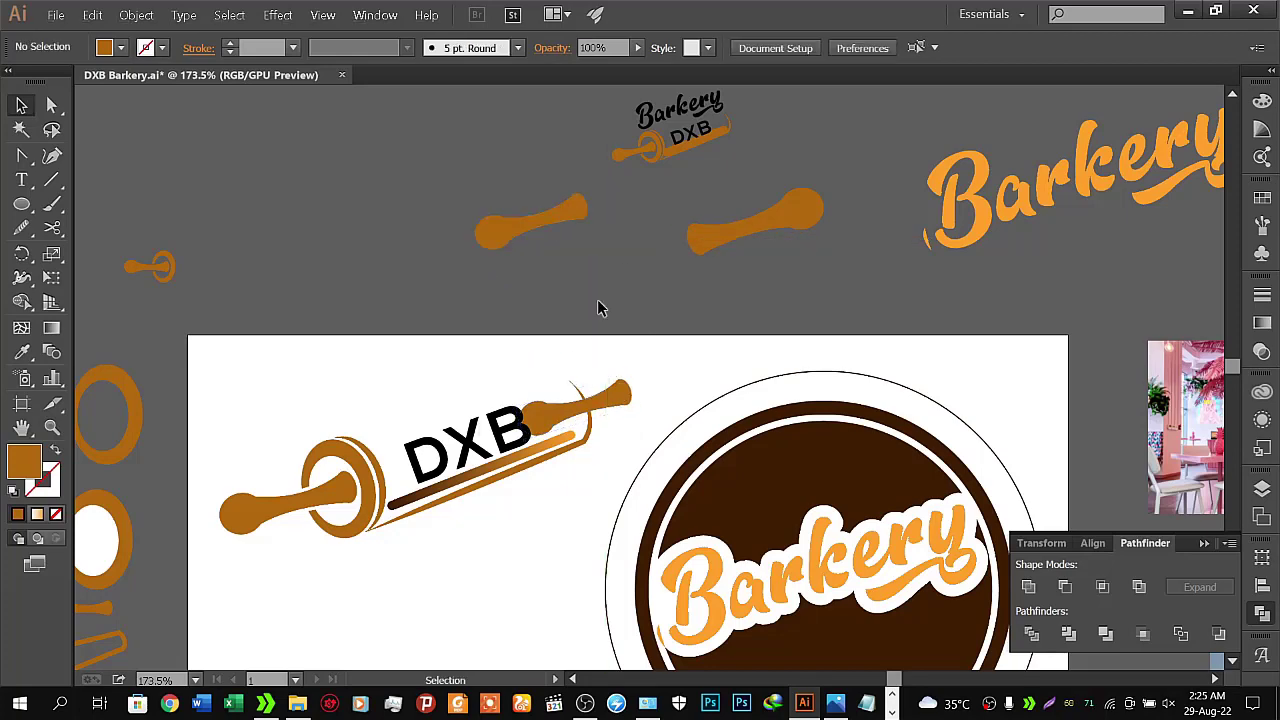
{"action": "left_click", "coordinate": [56, 14]}
Save the logo file with File > Save, then dismiss the reopened File menu
{"action": "left_click", "coordinate": [150, 135]}
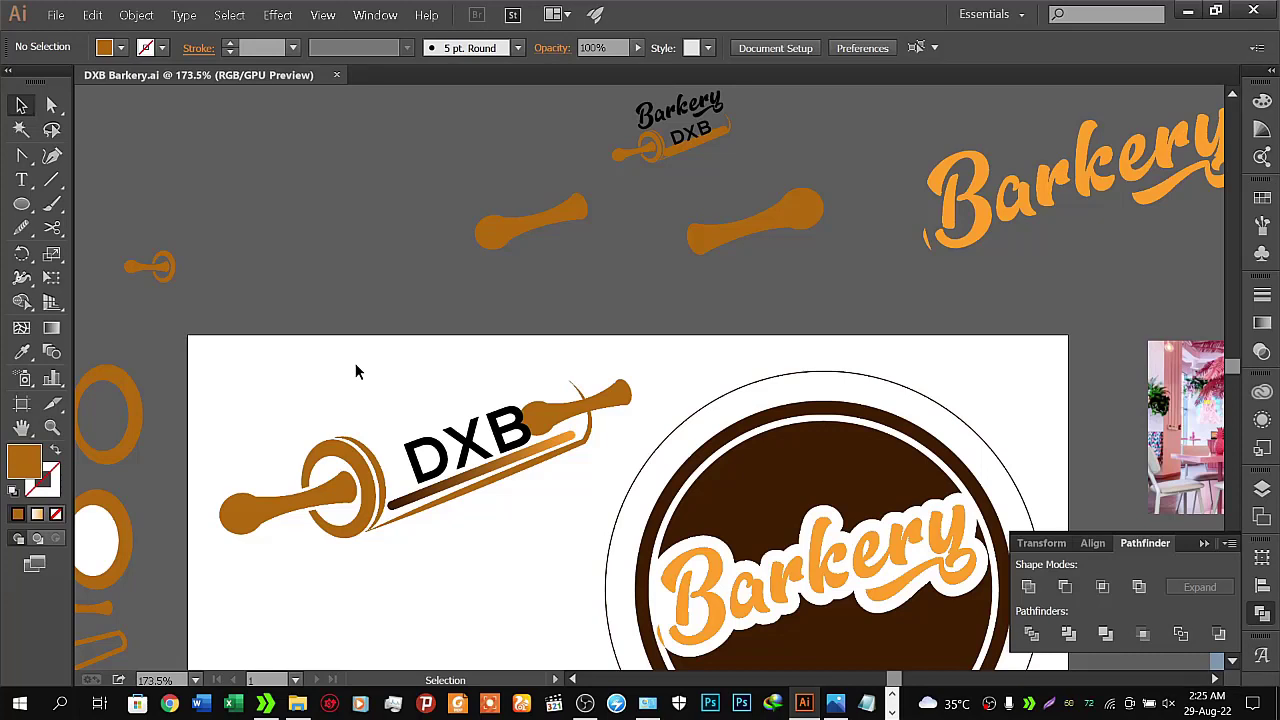
{"action": "left_click", "coordinate": [56, 14]}
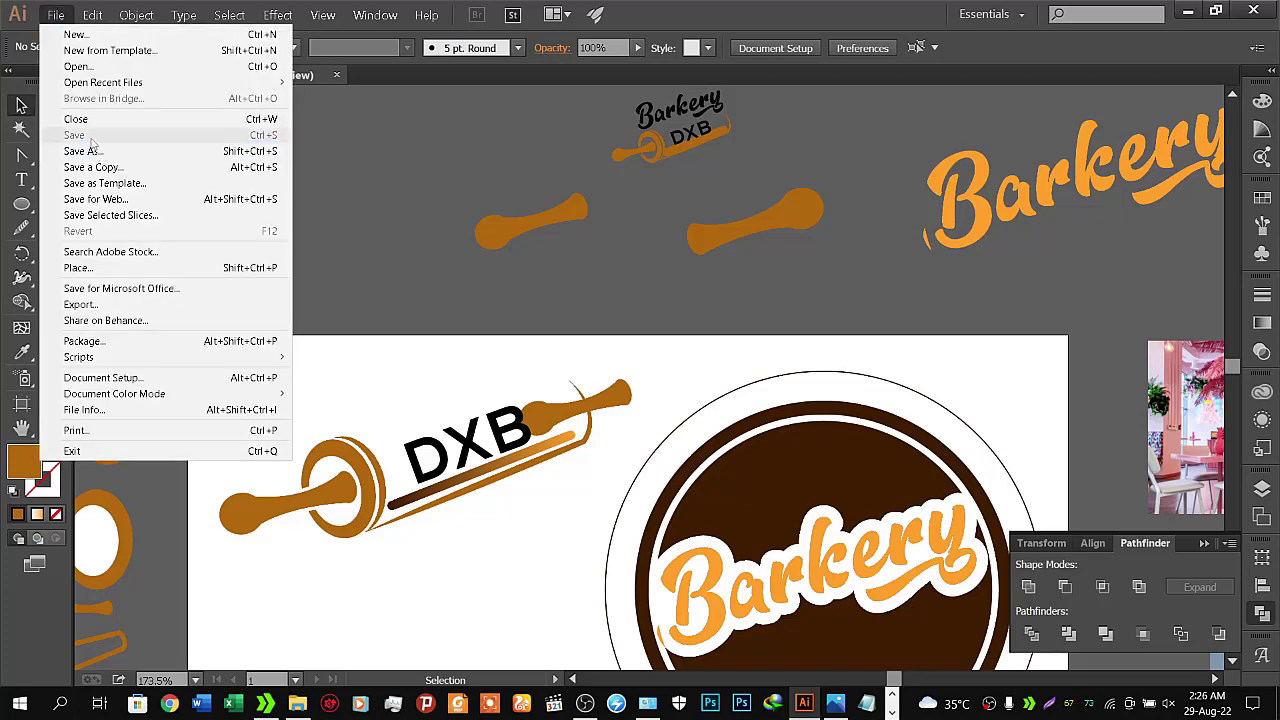
{"action": "left_click", "coordinate": [510, 111]}
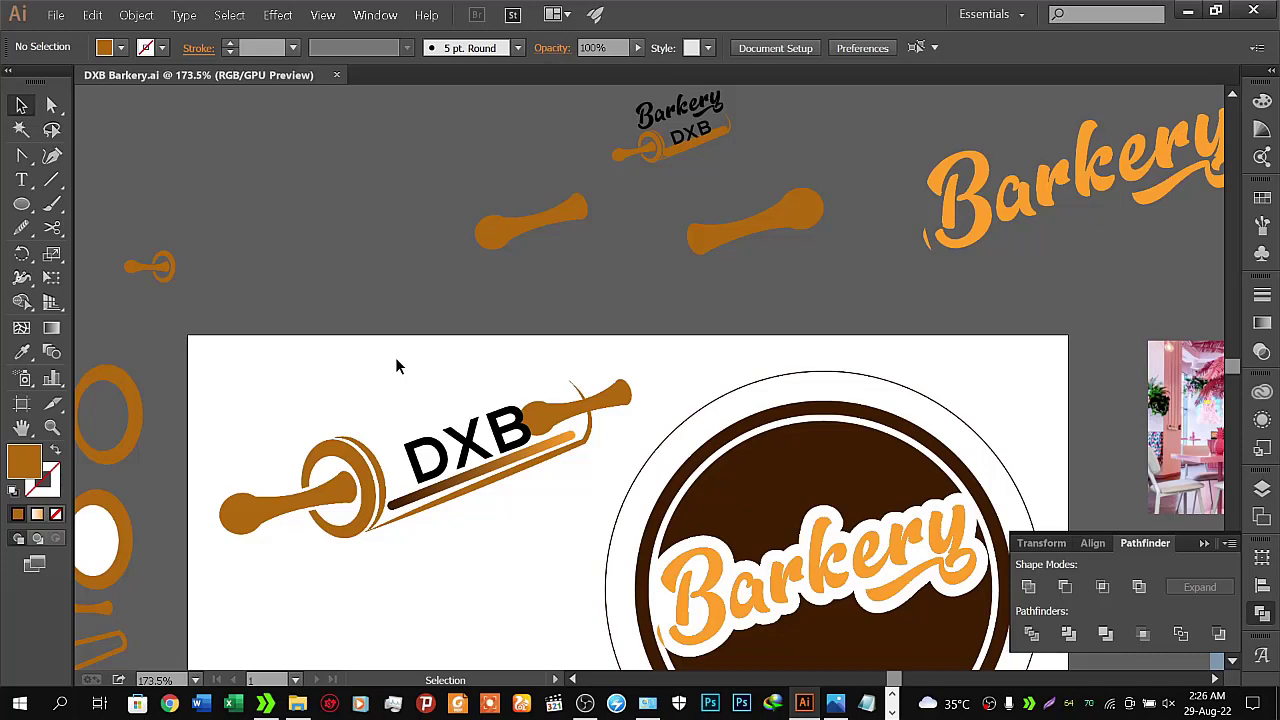
Rotate the small right-end handle to about 19°
{"action": "left_click", "coordinate": [441, 457]}
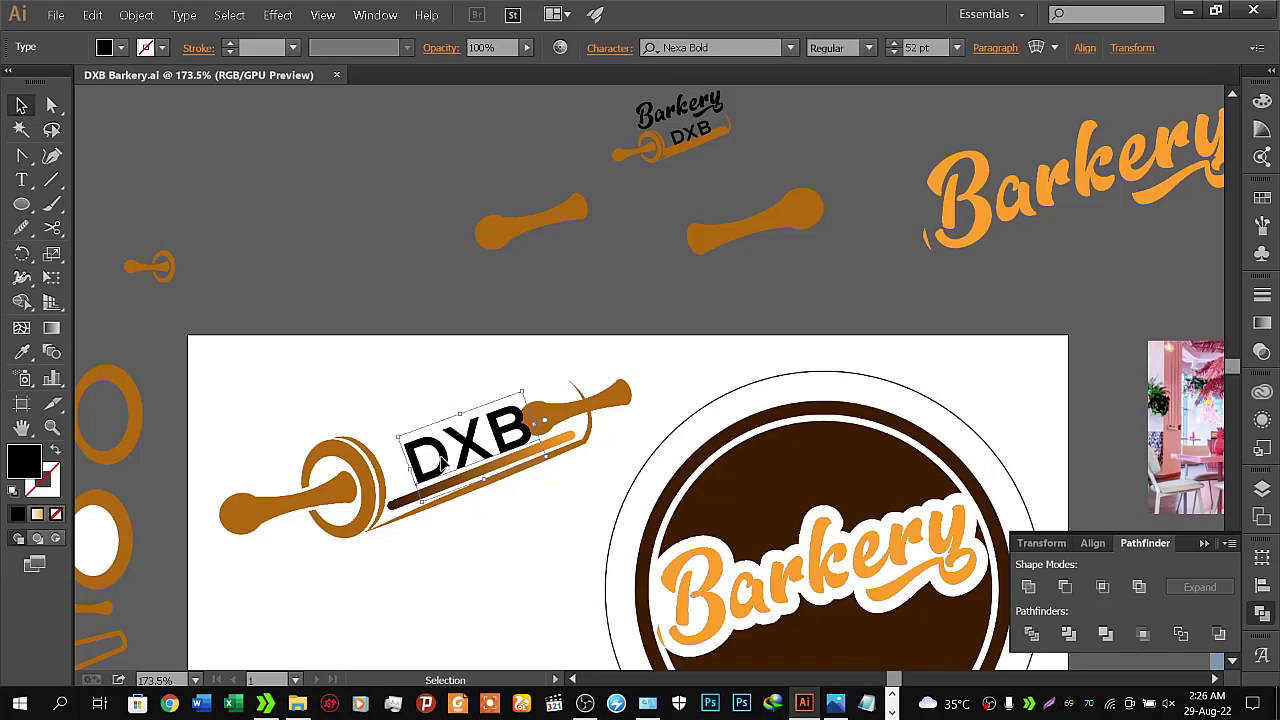
{"action": "left_click", "coordinate": [479, 540]}
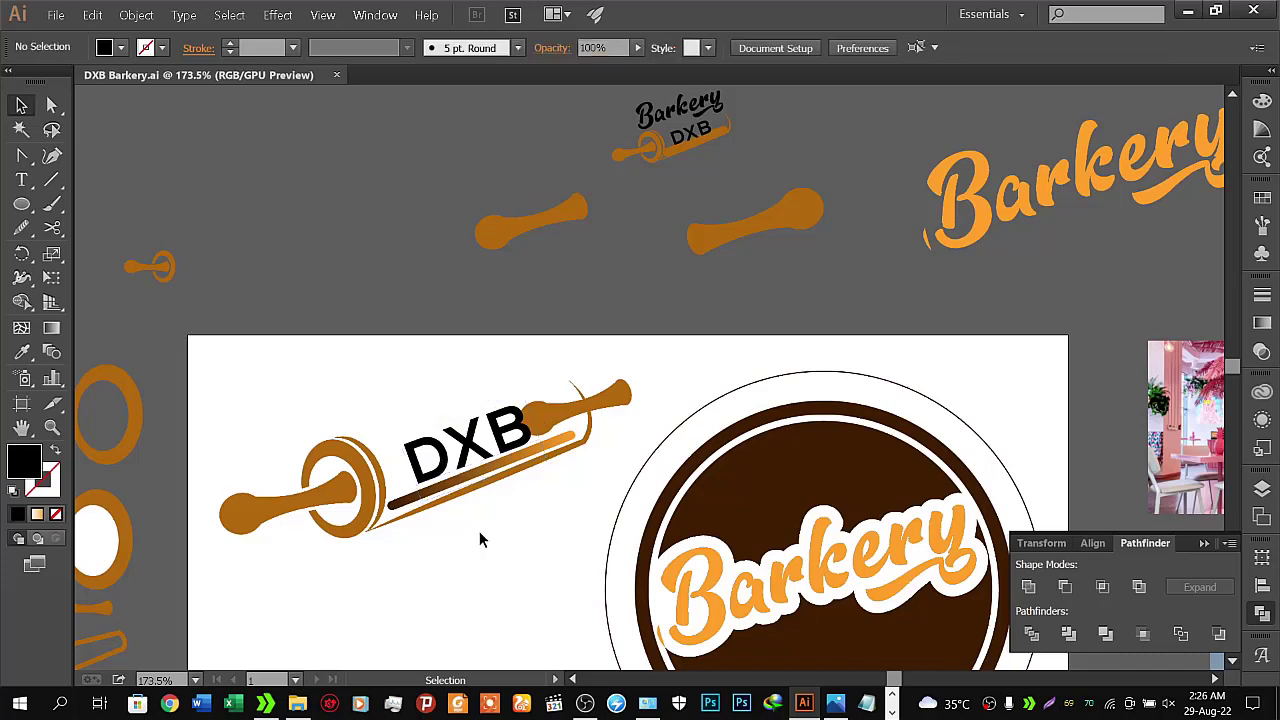
{"action": "left_click", "coordinate": [448, 470]}
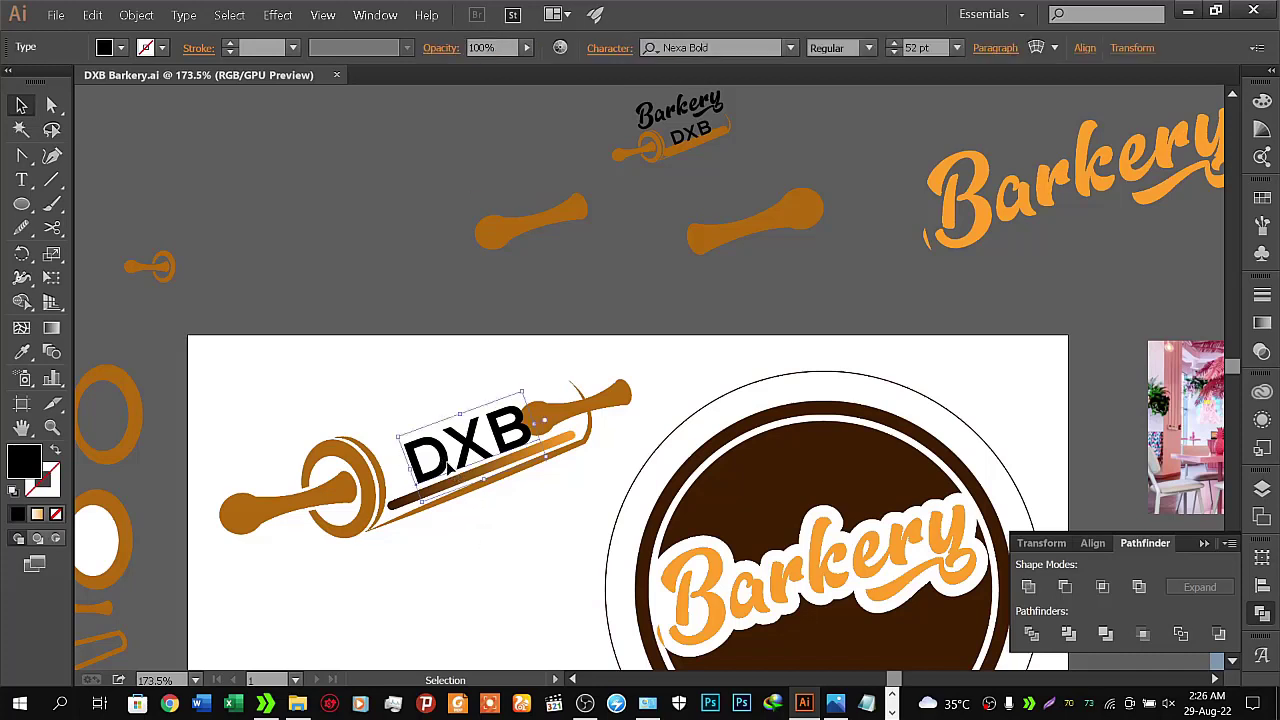
{"action": "left_click", "coordinate": [468, 523]}
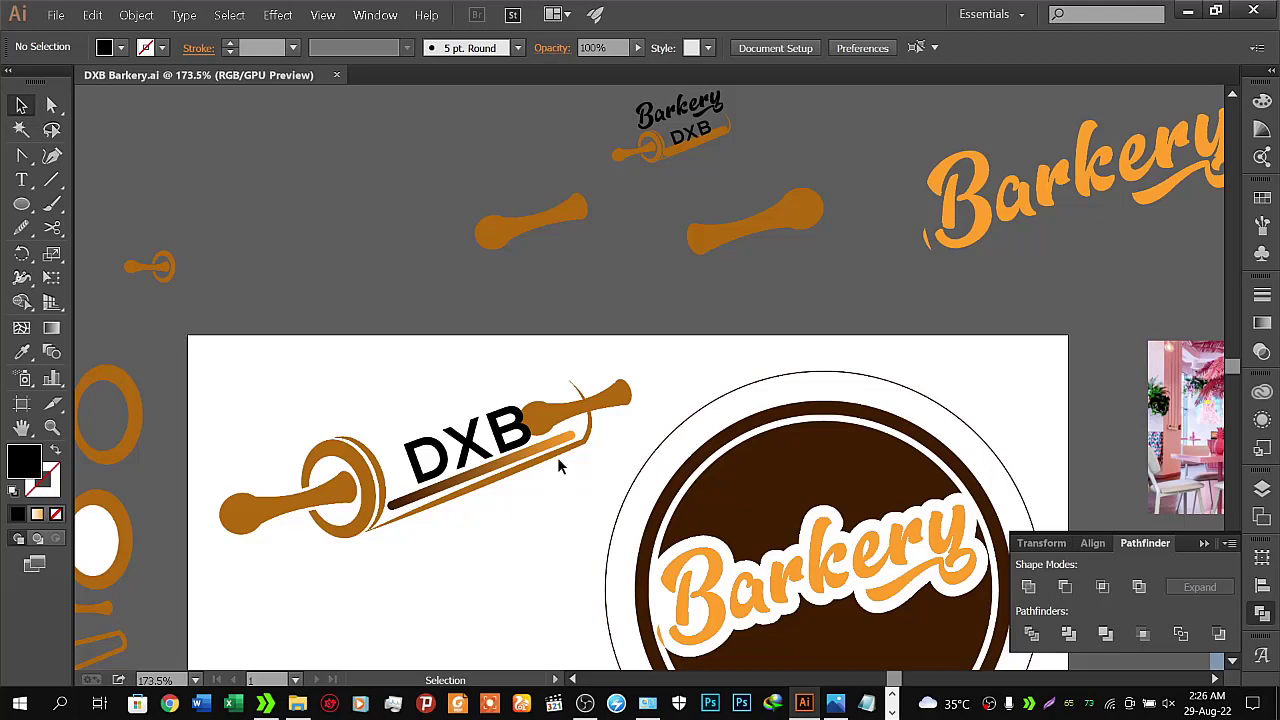
{"action": "left_click", "coordinate": [606, 402]}
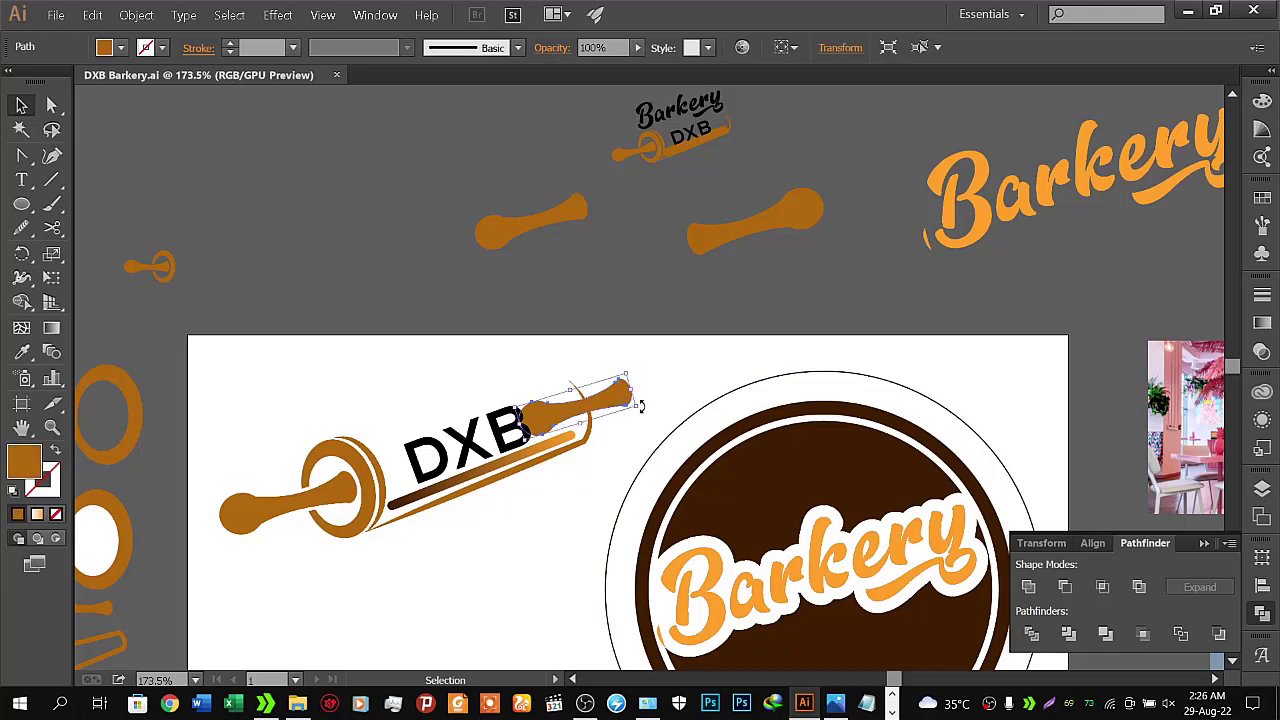
{"action": "left_click_drag", "start_coordinate": [634, 403], "coordinate": [643, 410]}
{"action": "left_click", "coordinate": [658, 436]}
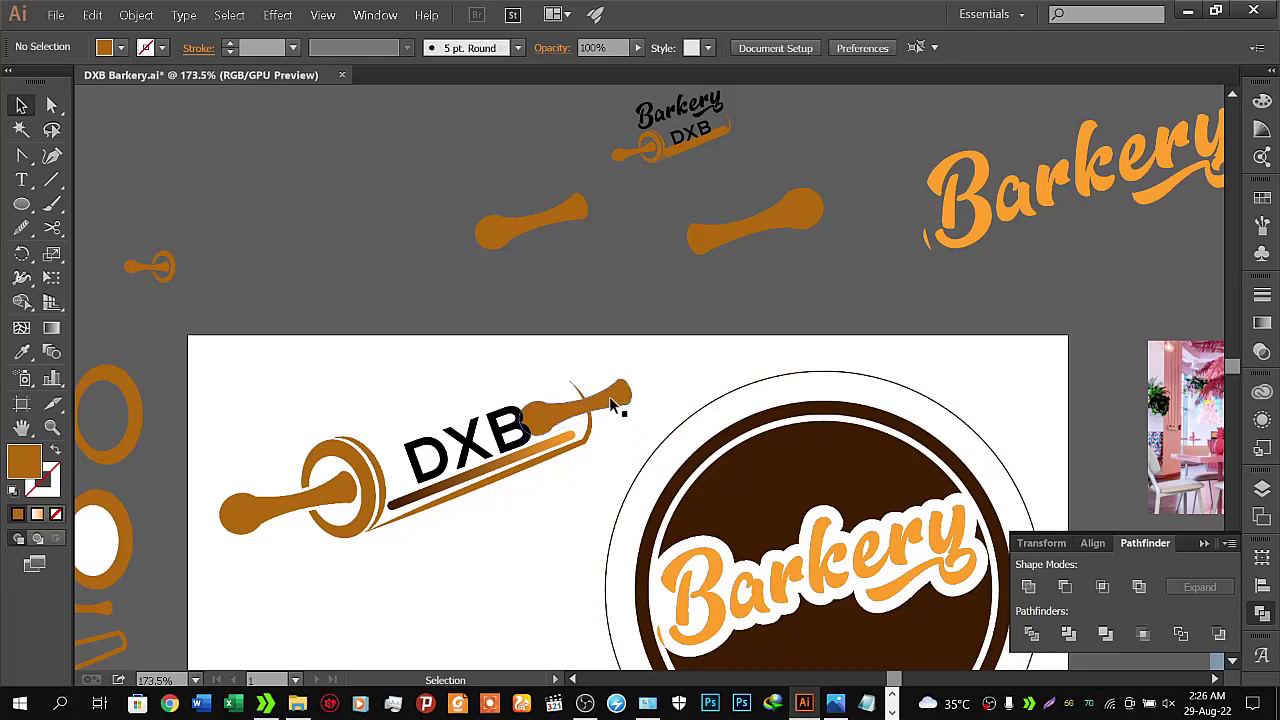
{"action": "left_click", "coordinate": [613, 403]}
{"action": "left_click_drag", "start_coordinate": [613, 403], "coordinate": [646, 406]}
{"action": "left_click", "coordinate": [646, 420]}
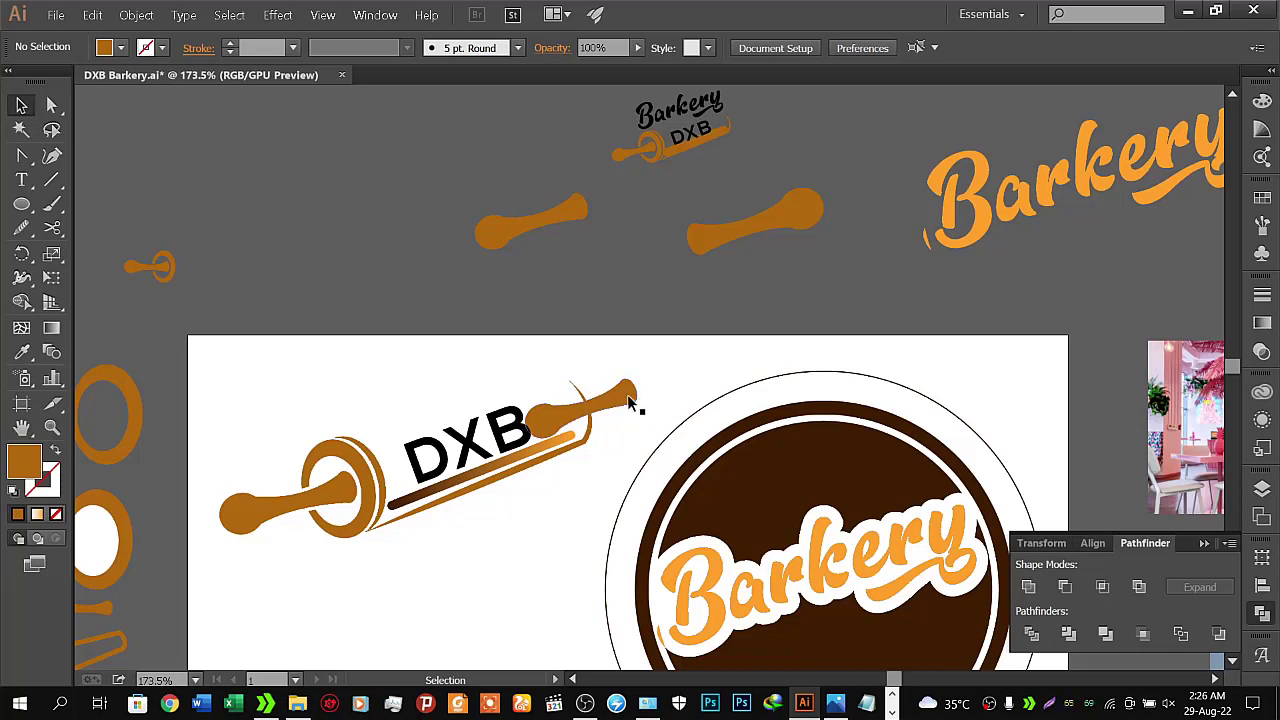
Nudge the small handle up and right with the arrow keys for a snug fit
{"action": "left_click", "coordinate": [630, 403]}
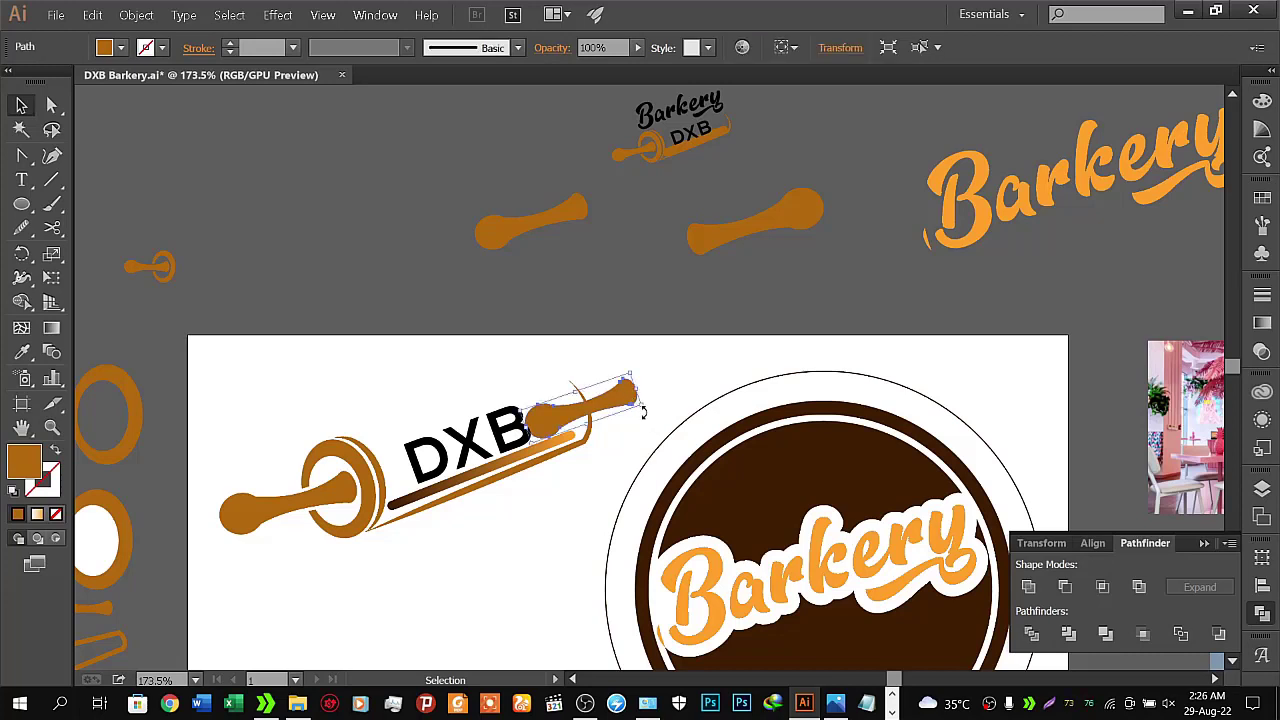
{"action": "left_click", "coordinate": [638, 443]}
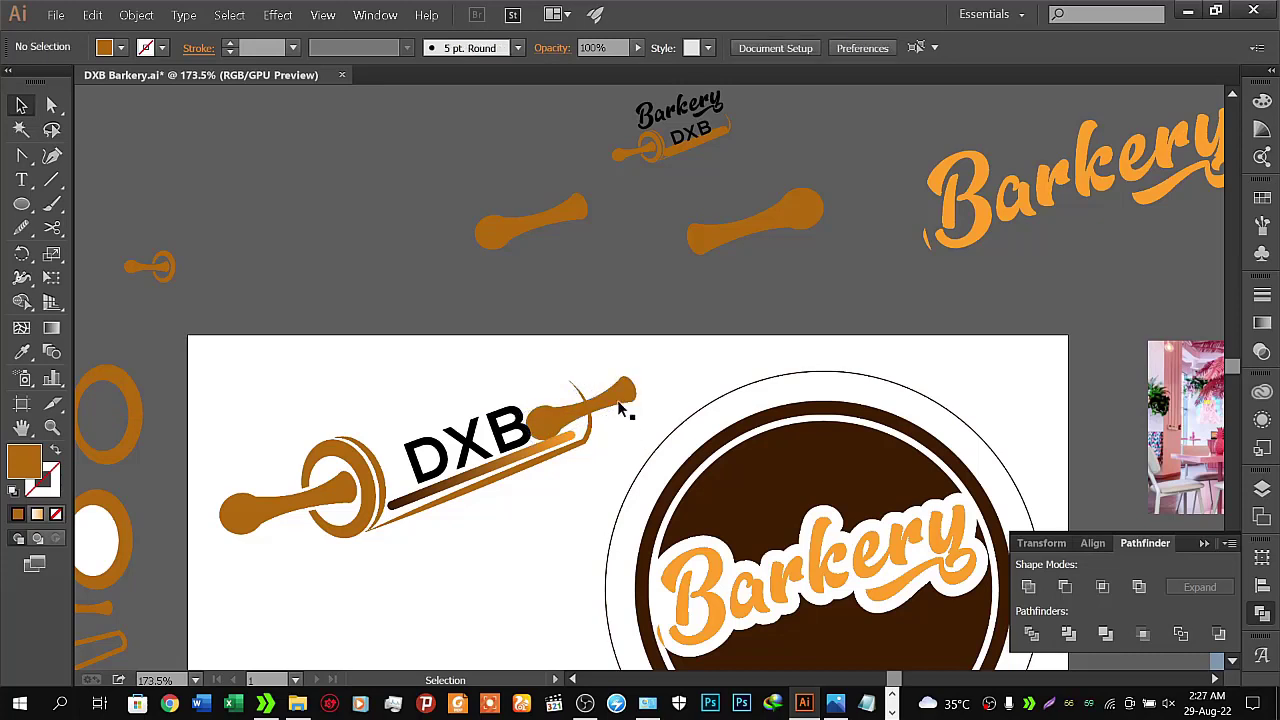
{"action": "left_click", "coordinate": [619, 404]}
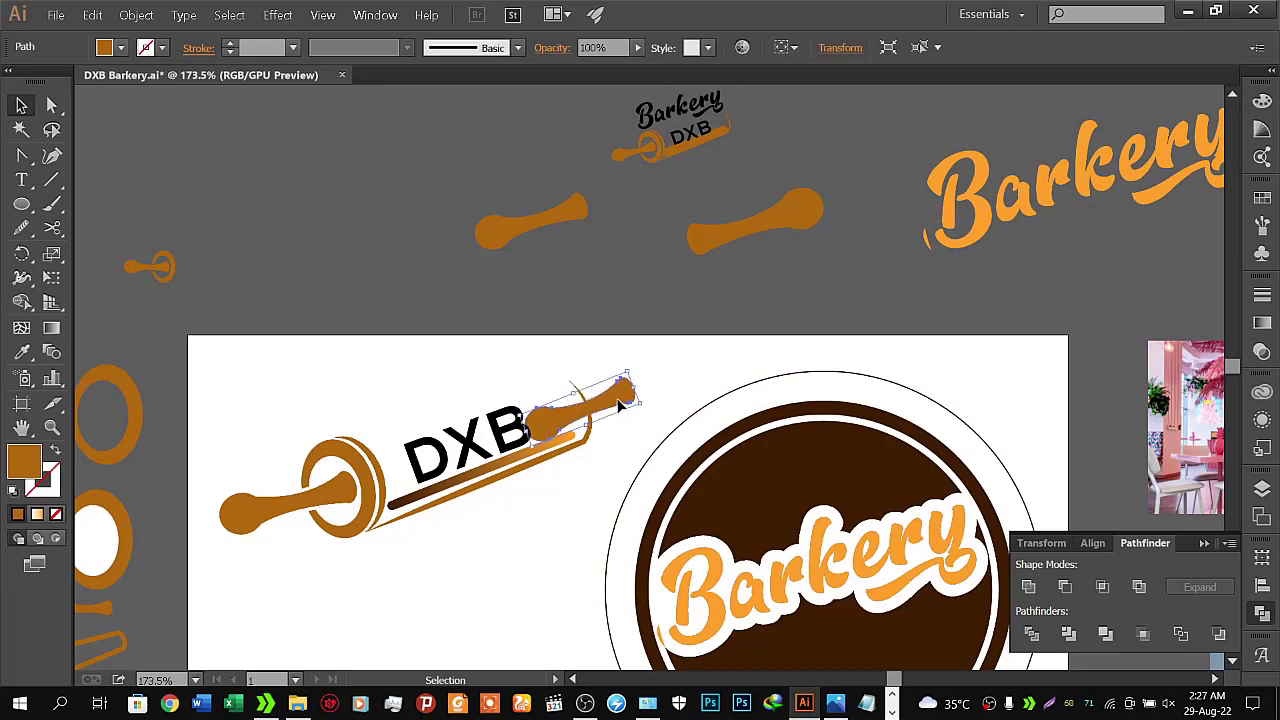
{"action": "key", "text": "Up"}
{"action": "key", "text": "Up"}
{"action": "key", "text": "Up"}
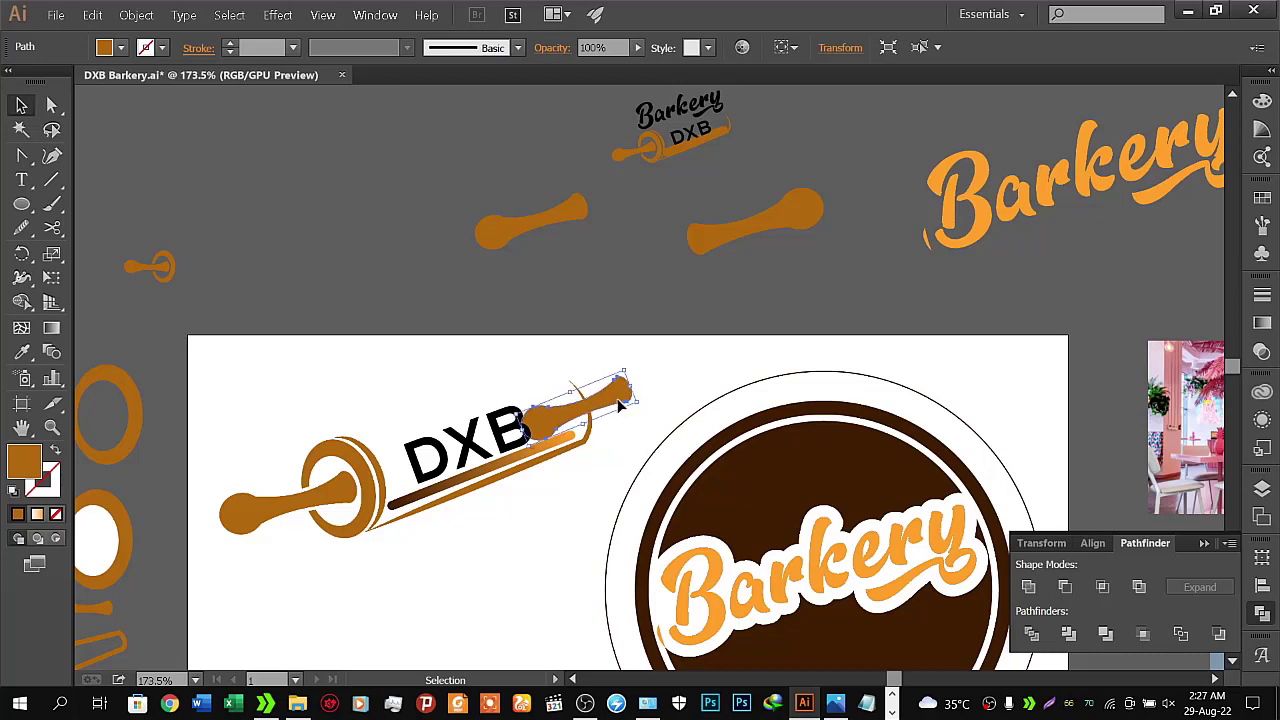
{"action": "key", "text": "Right"}
{"action": "key", "text": "Right"}
{"action": "key", "text": "Right"}
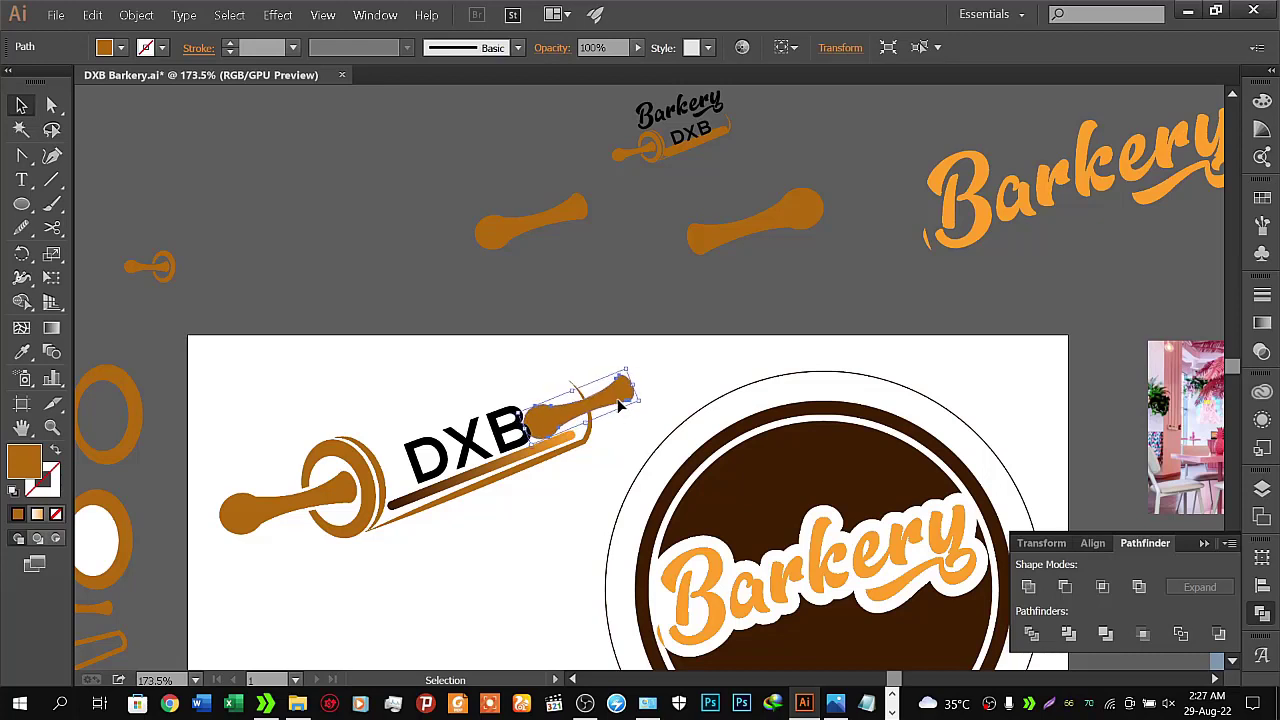
{"action": "key", "text": "Left"}
{"action": "key", "text": "Right"}
{"action": "key", "text": "Right"}
{"action": "key", "text": "Right"}
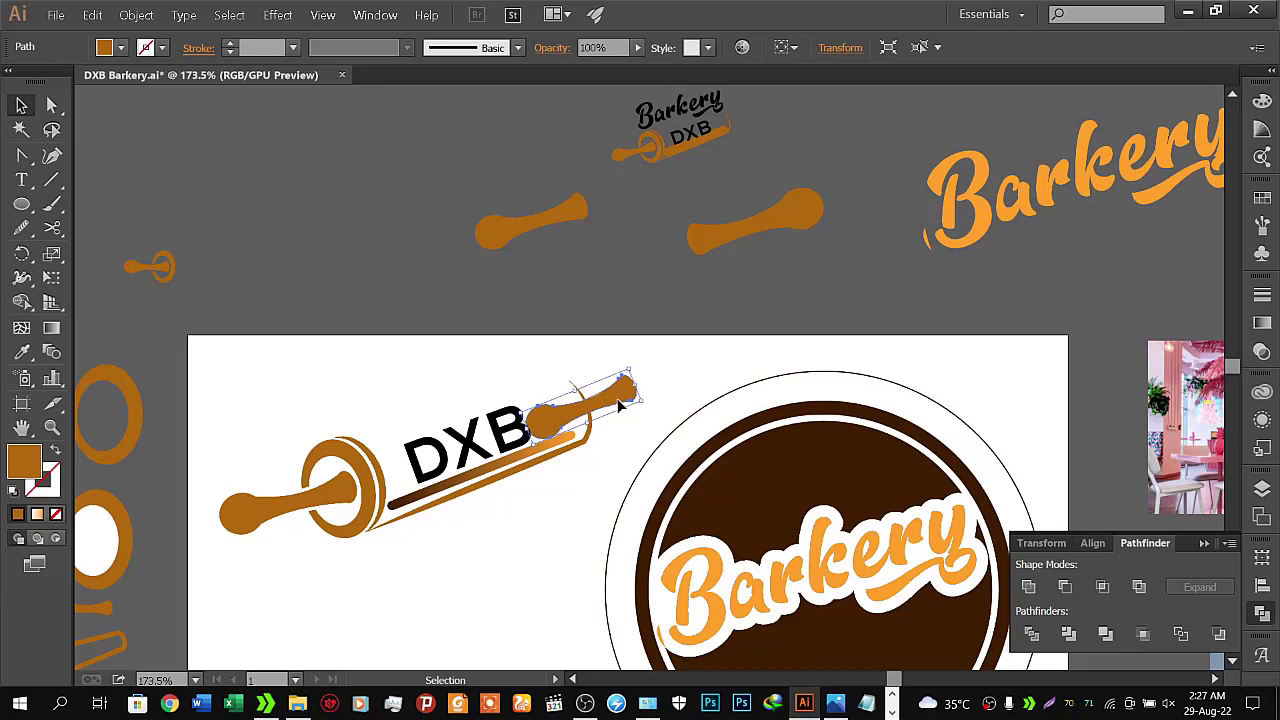
{"action": "key", "text": "Right"}
{"action": "key", "text": "Up"}
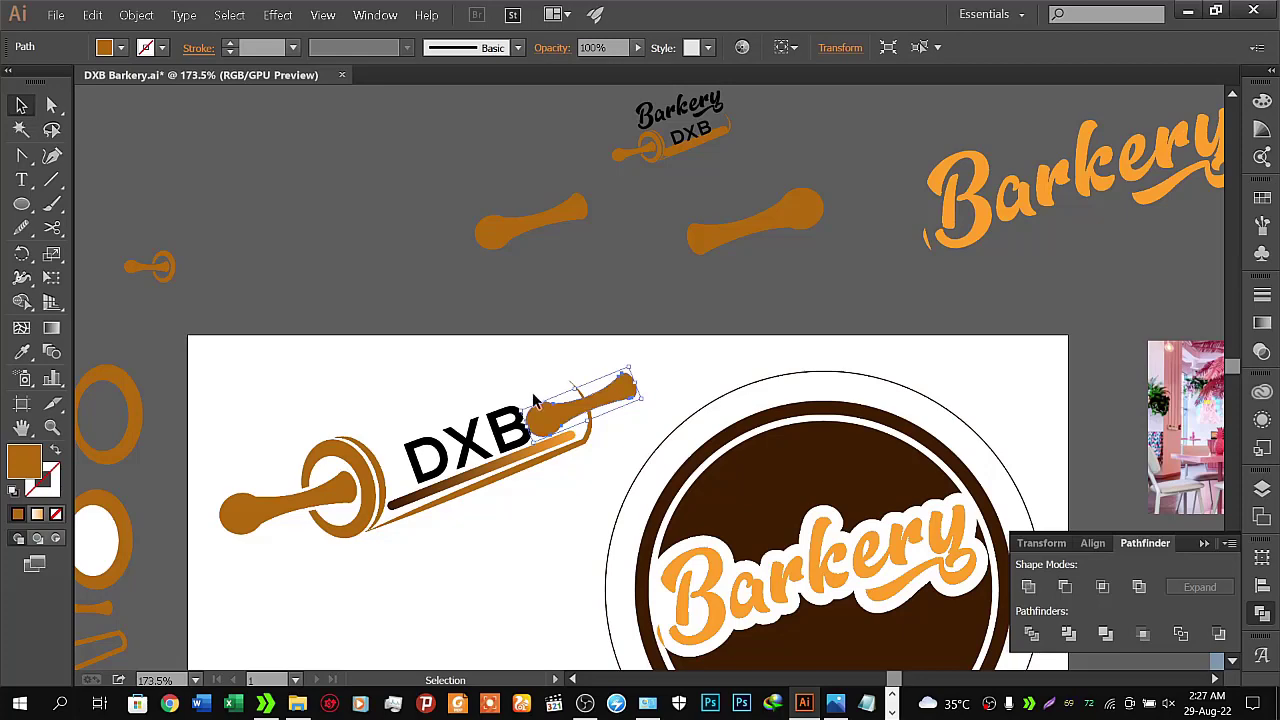
{"action": "left_click", "coordinate": [559, 531]}
Use Shape Builder to remove the handle's ball end beside DXB
{"action": "key", "text": "z"}
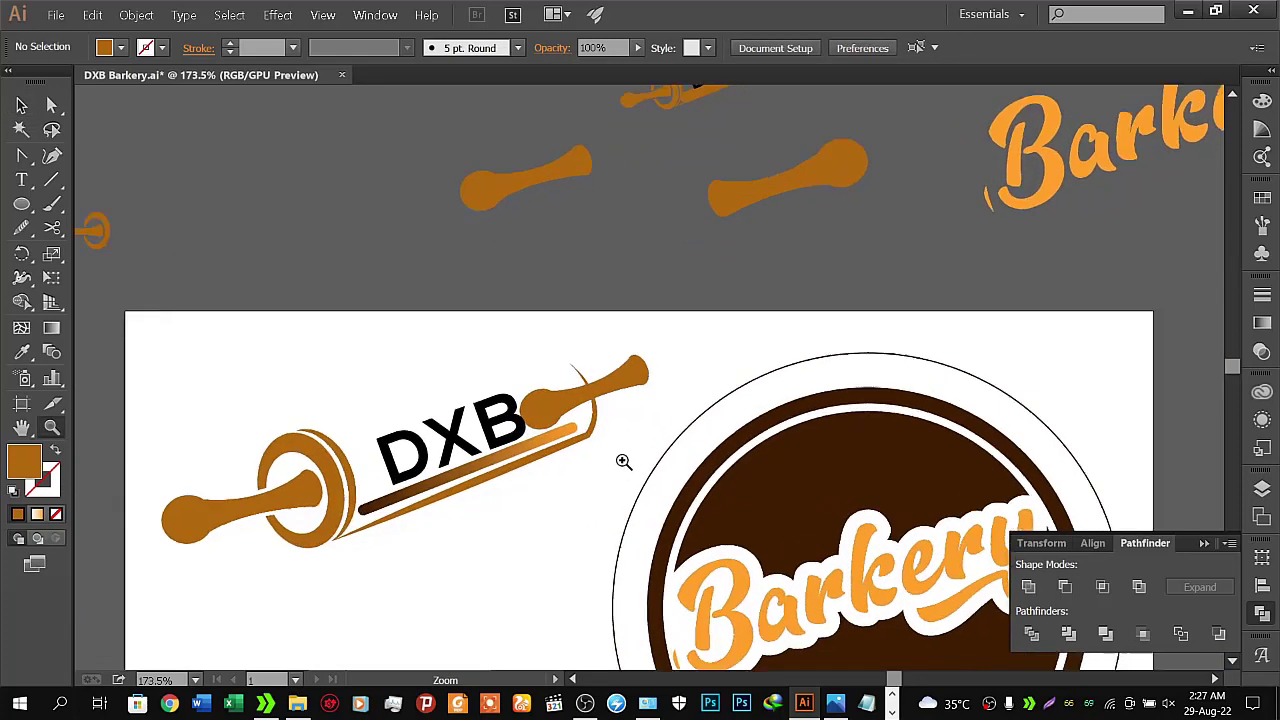
{"action": "left_click_drag", "start_coordinate": [565, 481], "coordinate": [700, 437]}
{"action": "left_click", "coordinate": [21, 104]}
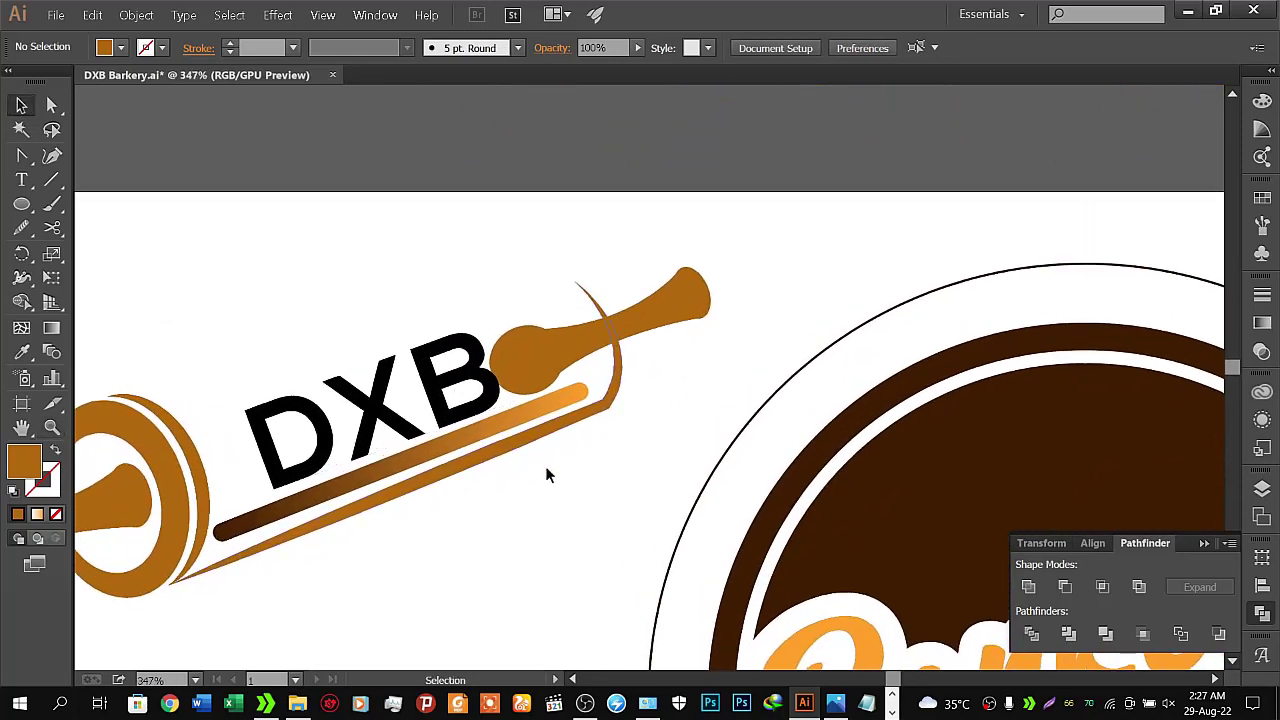
{"action": "left_click", "coordinate": [620, 366]}
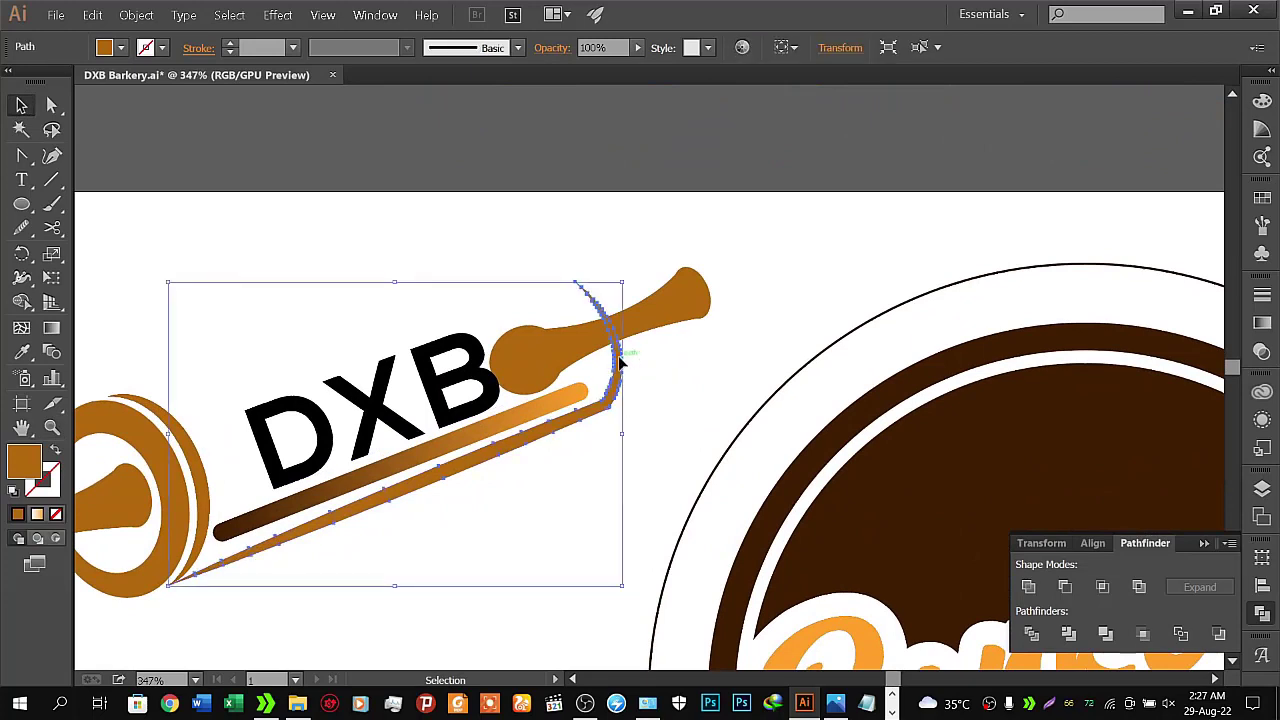
{"action": "left_click", "coordinate": [689, 385]}
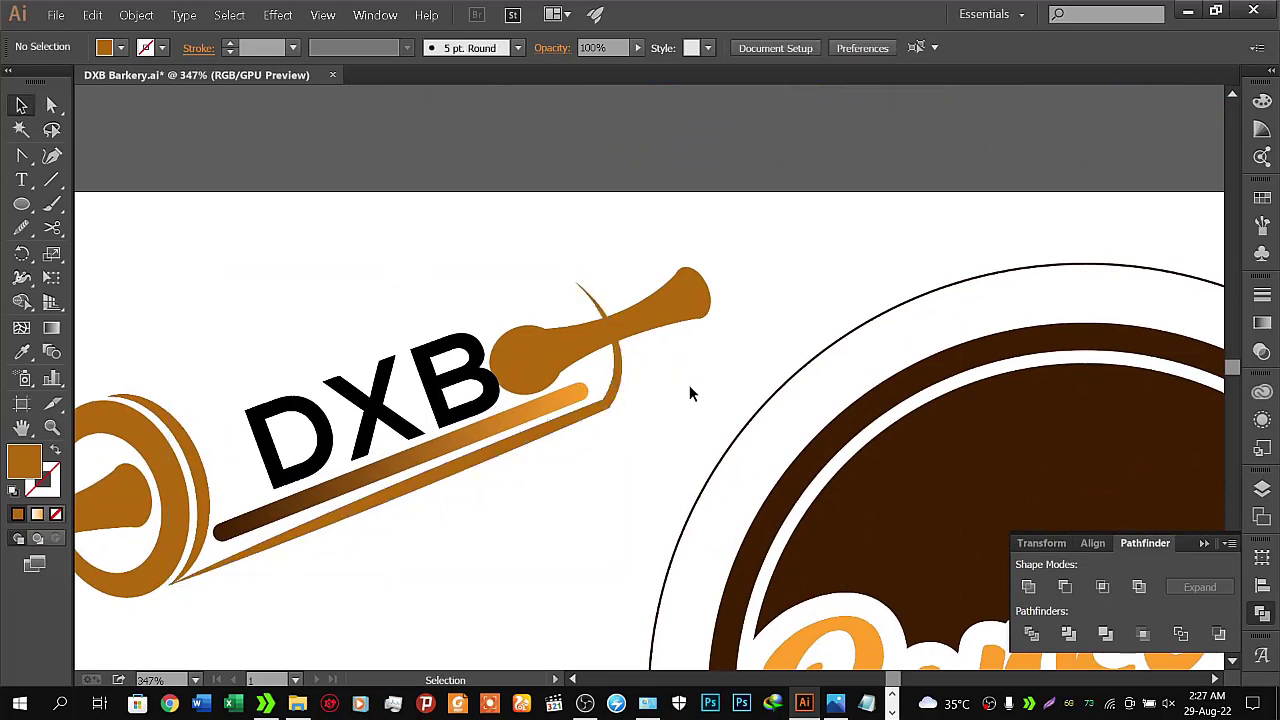
{"action": "left_click_drag", "start_coordinate": [704, 233], "coordinate": [613, 368]}
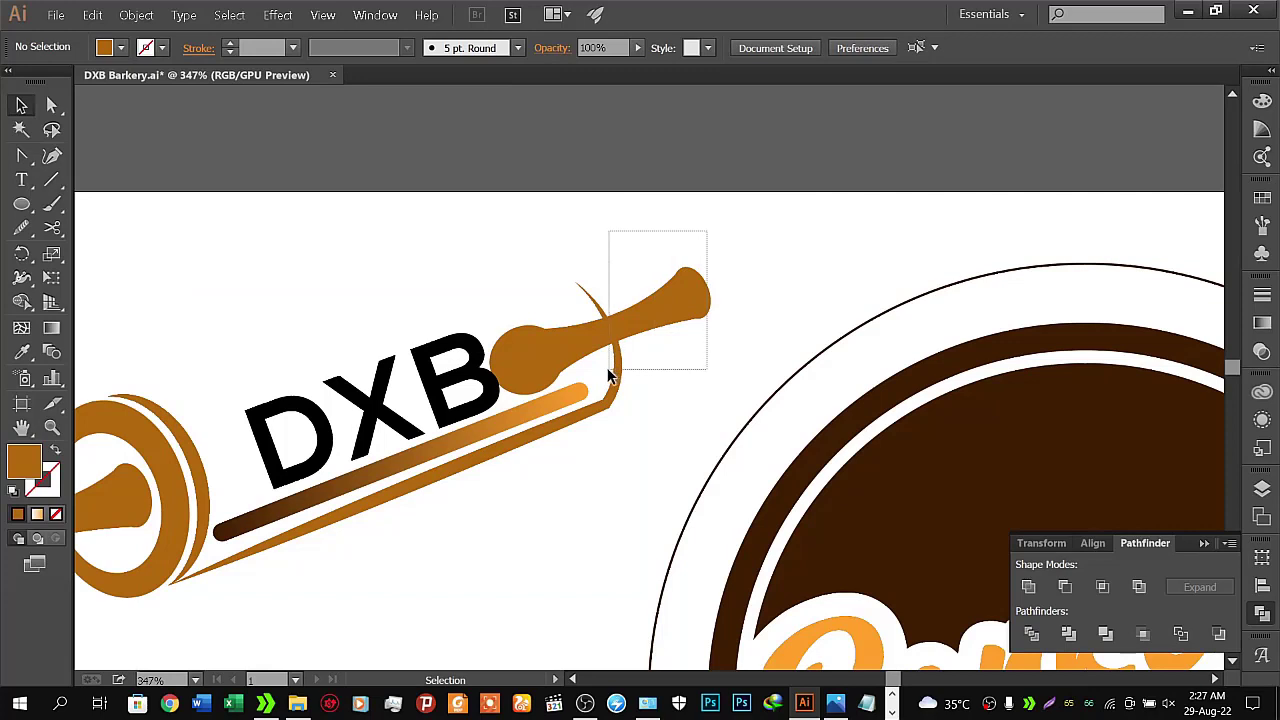
{"action": "left_click", "coordinate": [21, 302]}
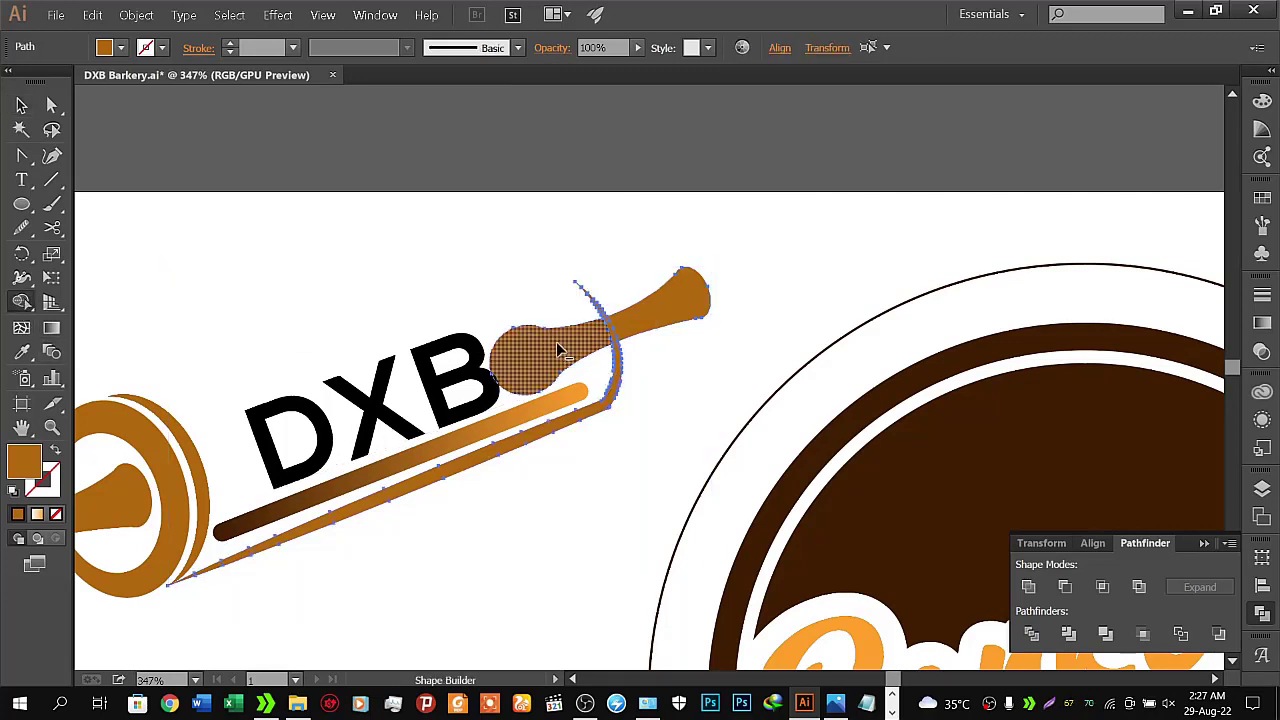
{"action": "left_click", "coordinate": [582, 354], "text": "alt"}
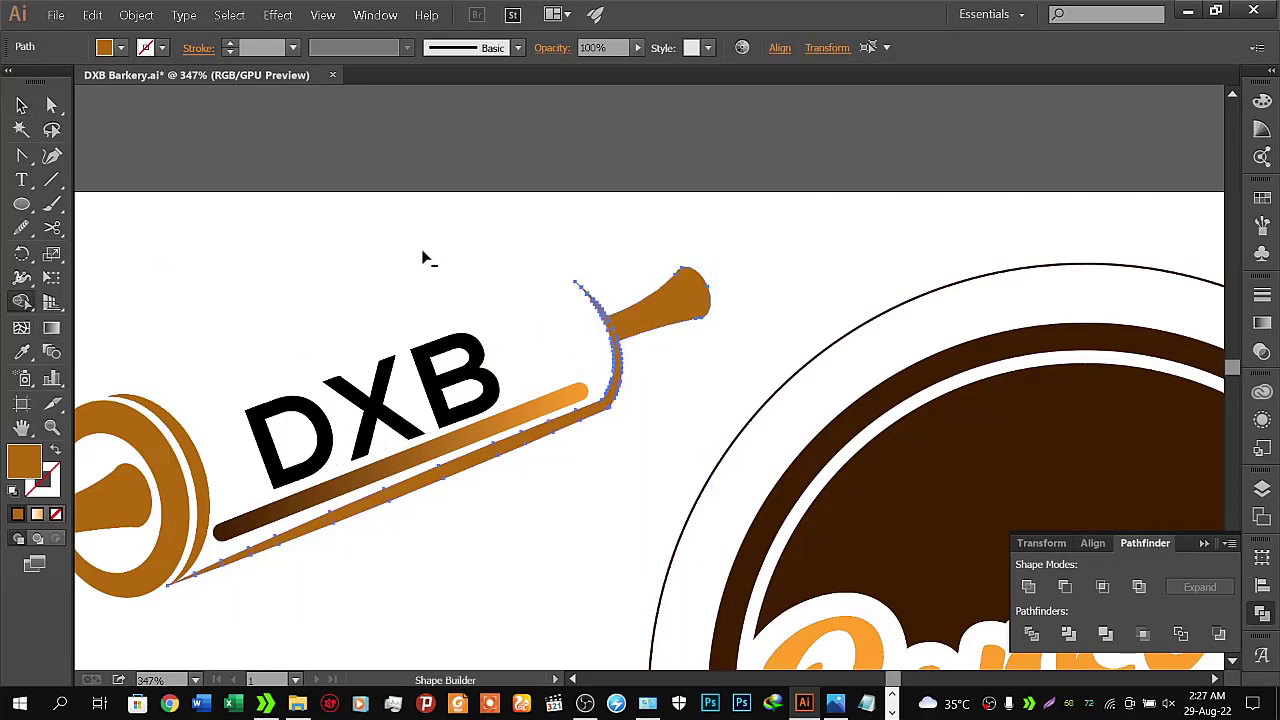
Unite the right handle and the long curved orange stripe with Pathfinder
{"action": "key", "text": "v"}
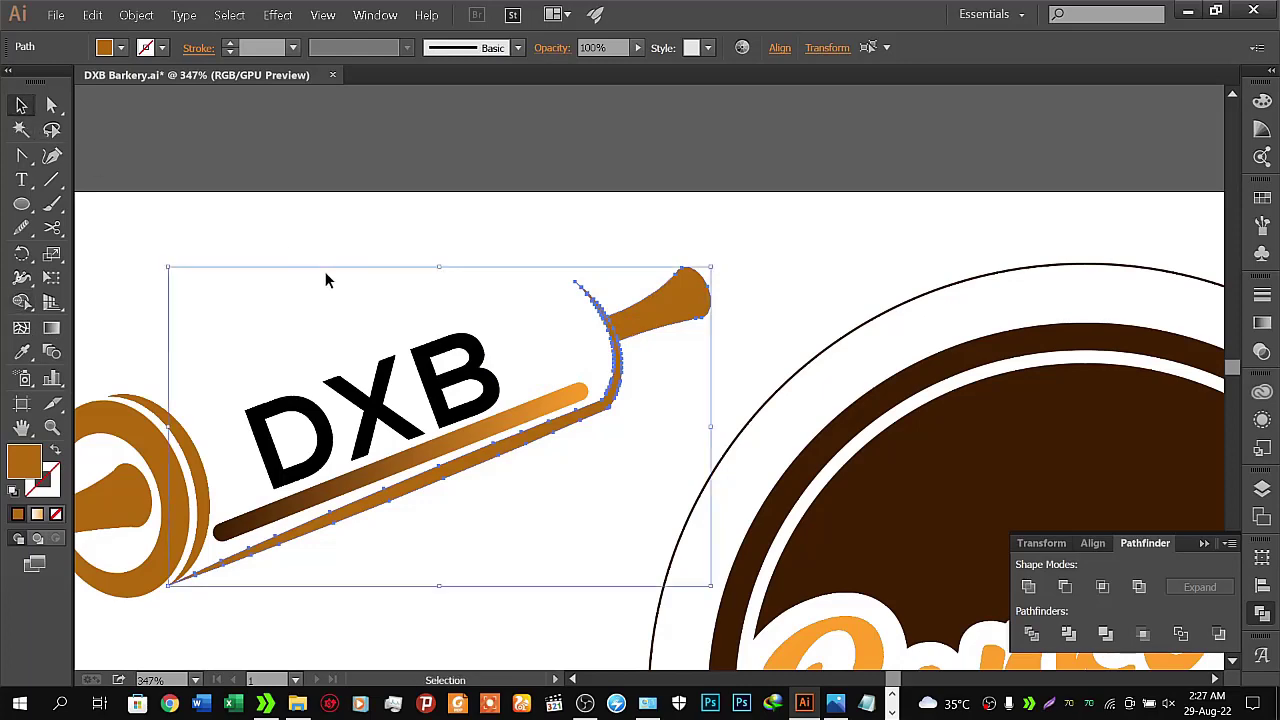
{"action": "left_click", "coordinate": [295, 230]}
{"action": "key", "text": "z"}
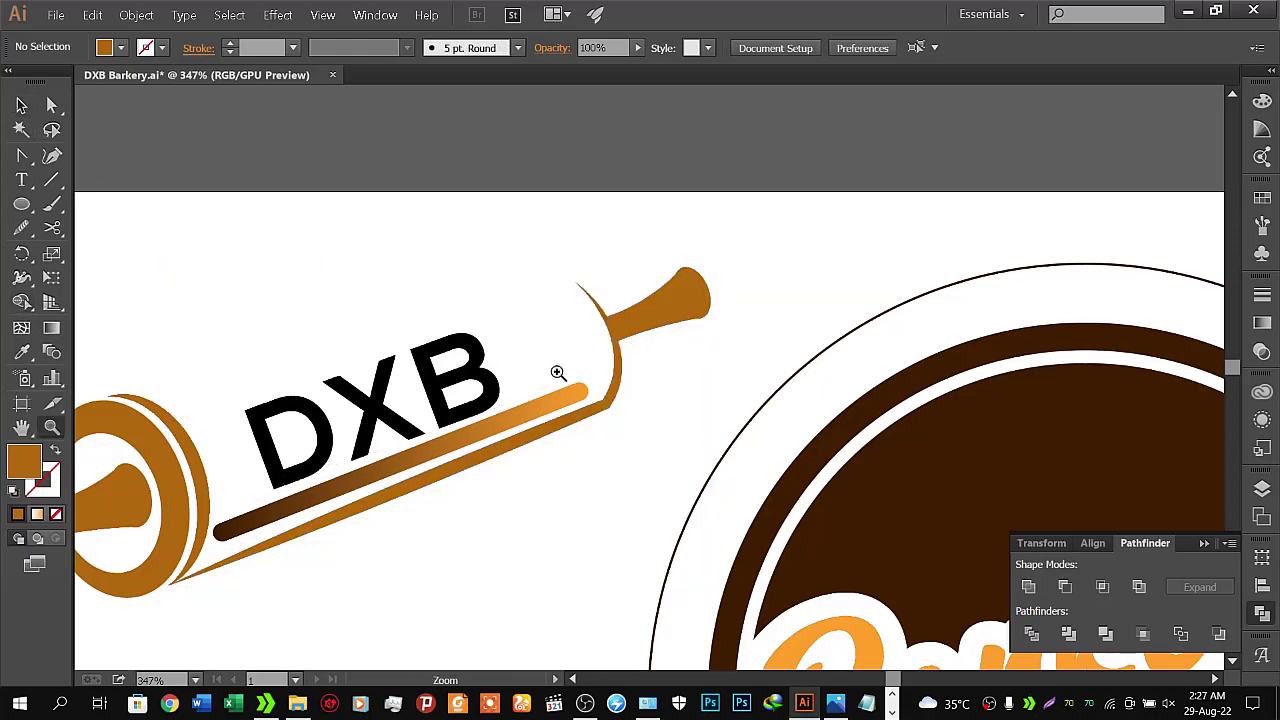
{"action": "left_click_drag", "start_coordinate": [557, 371], "coordinate": [468, 390]}
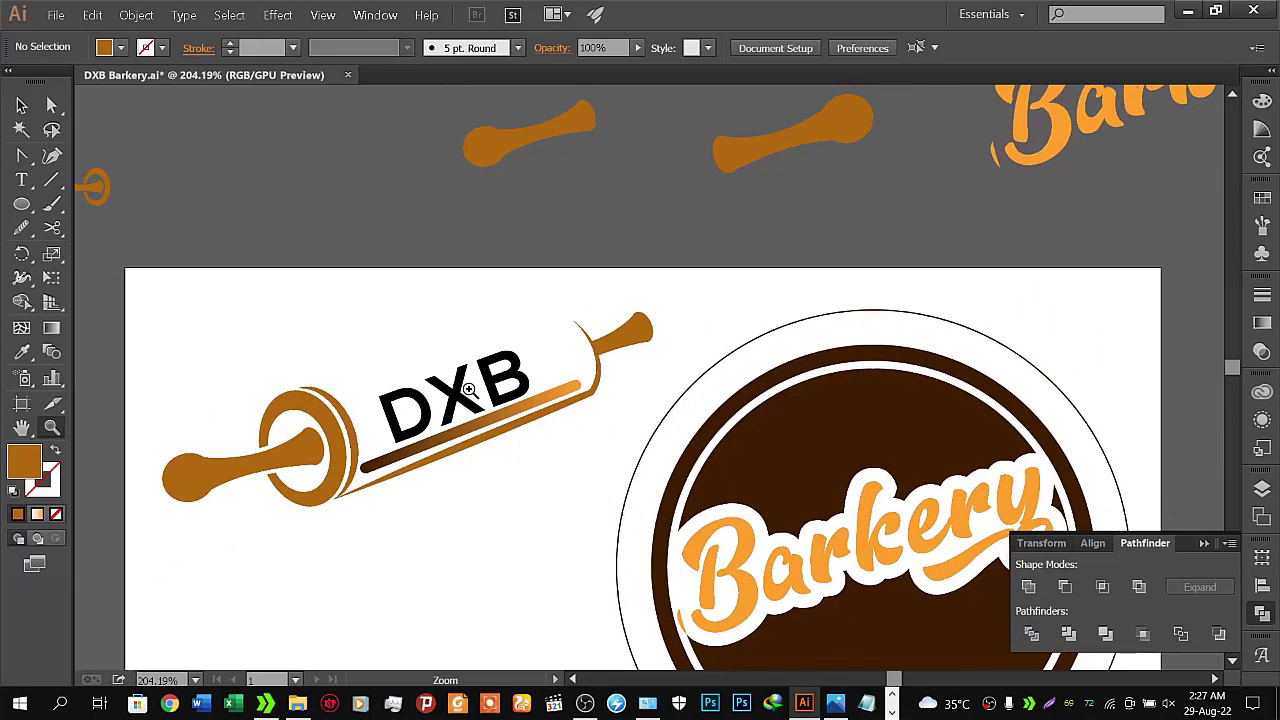
{"action": "left_click_drag", "start_coordinate": [468, 390], "coordinate": [586, 368]}
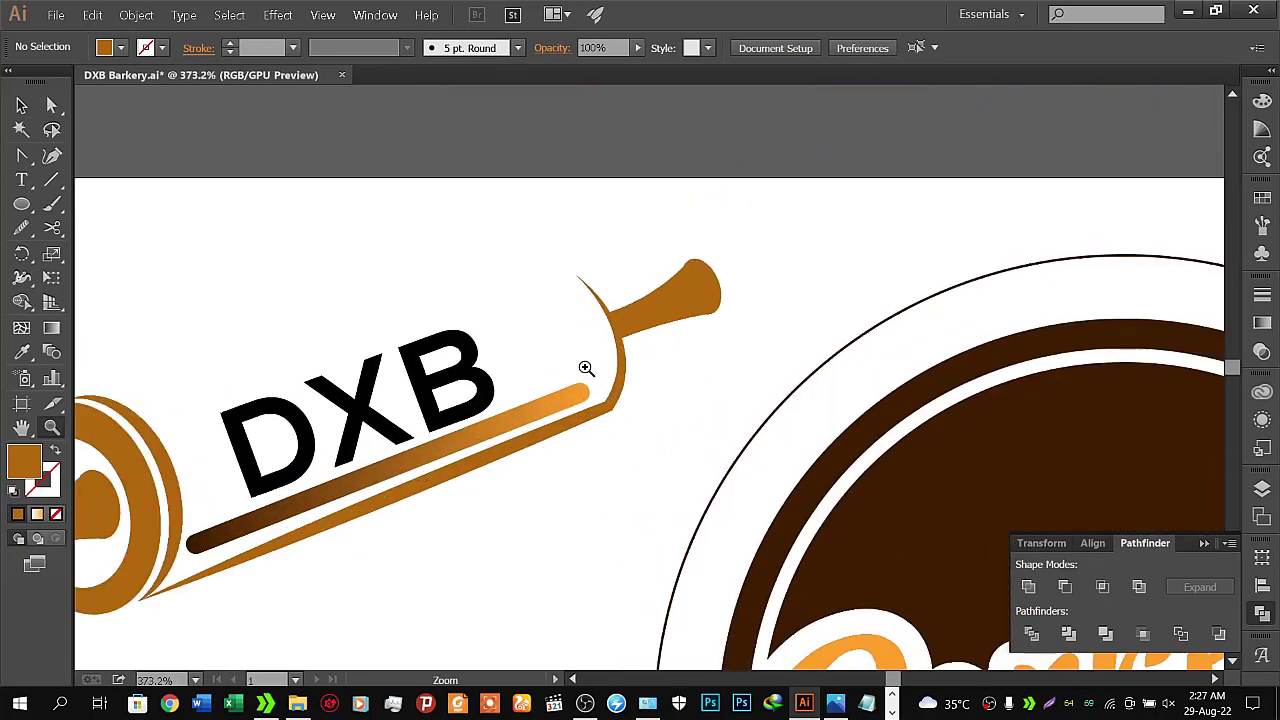
{"action": "left_click", "coordinate": [15, 99]}
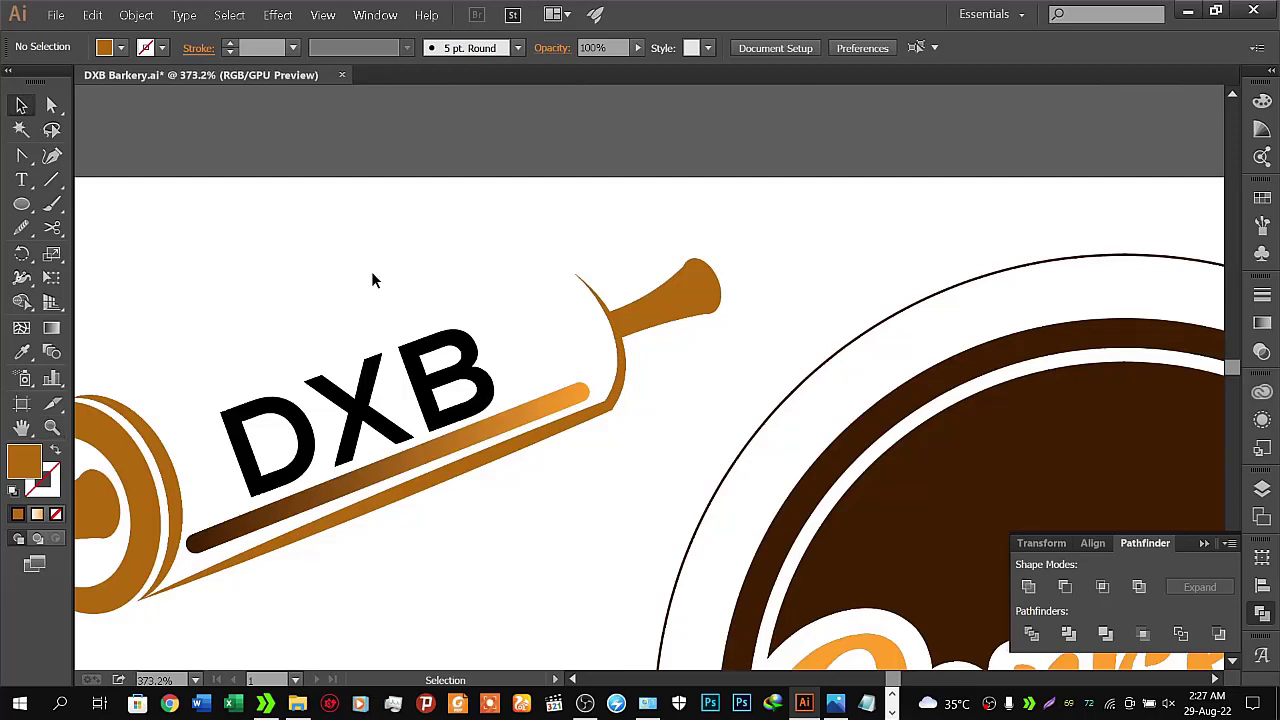
{"action": "left_click", "coordinate": [656, 318]}
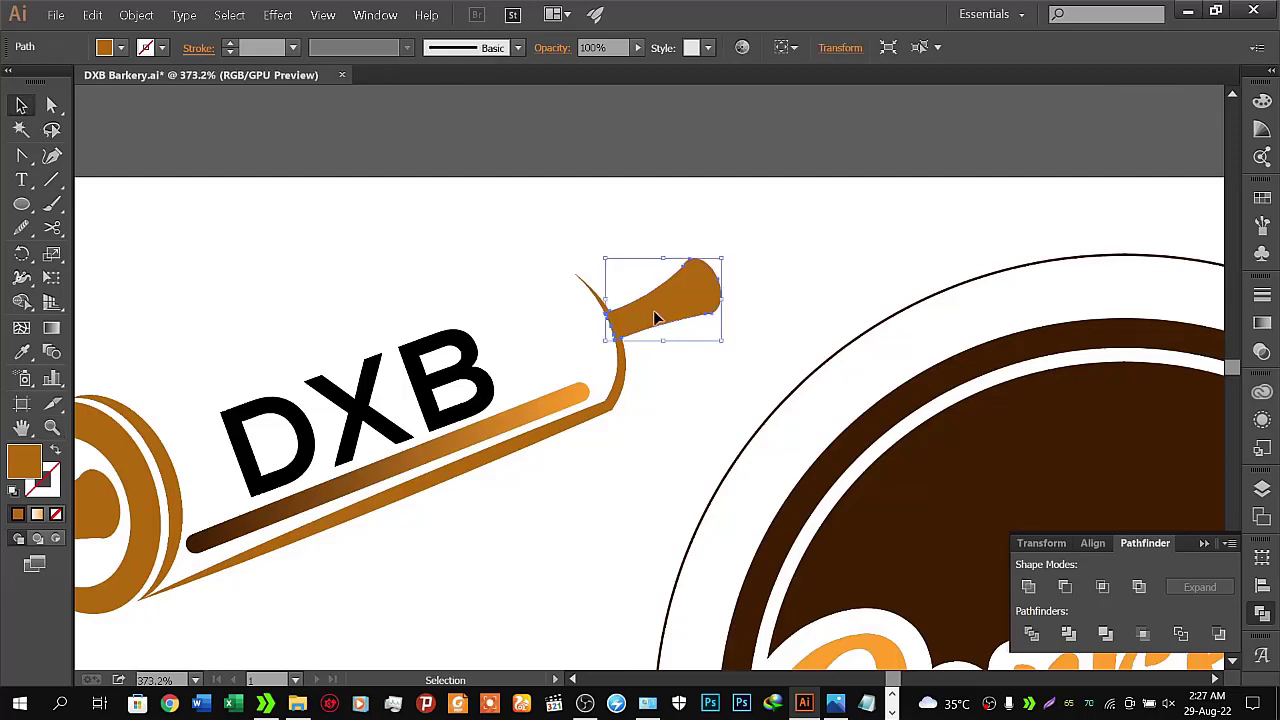
{"action": "left_click", "coordinate": [624, 372], "text": "shift"}
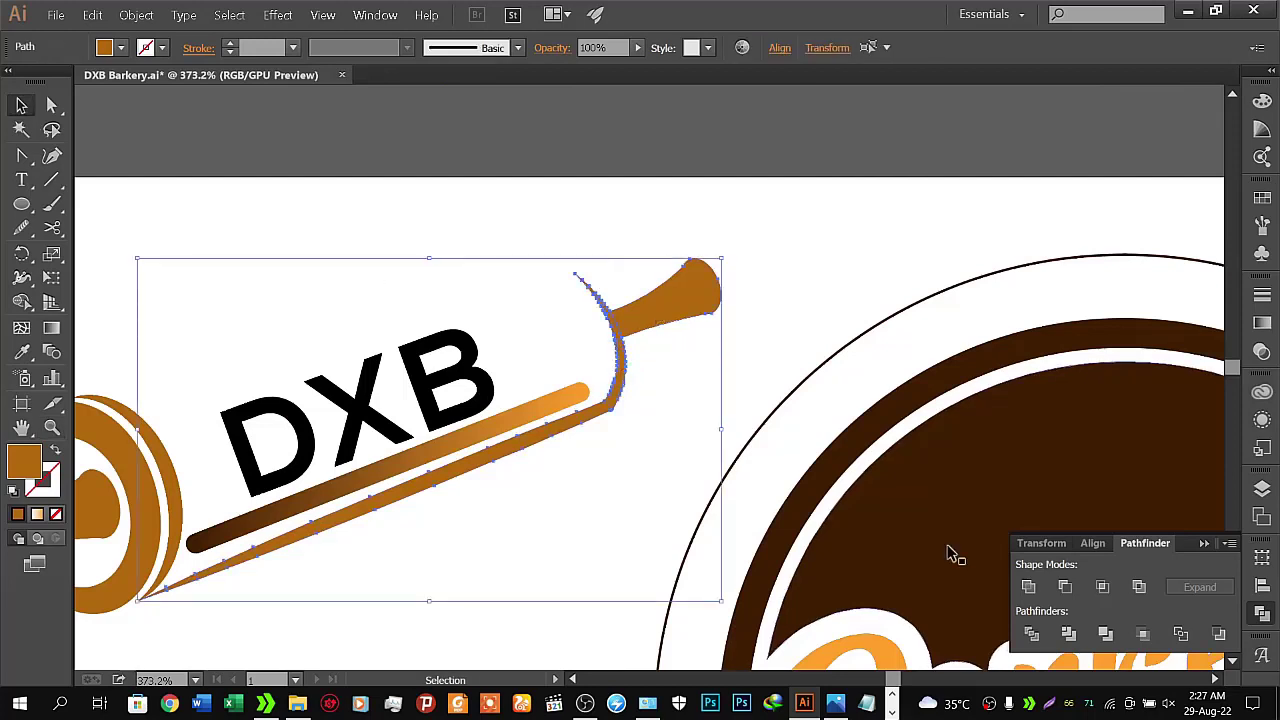
{"action": "left_click", "coordinate": [1029, 586]}
{"action": "left_click", "coordinate": [745, 216]}
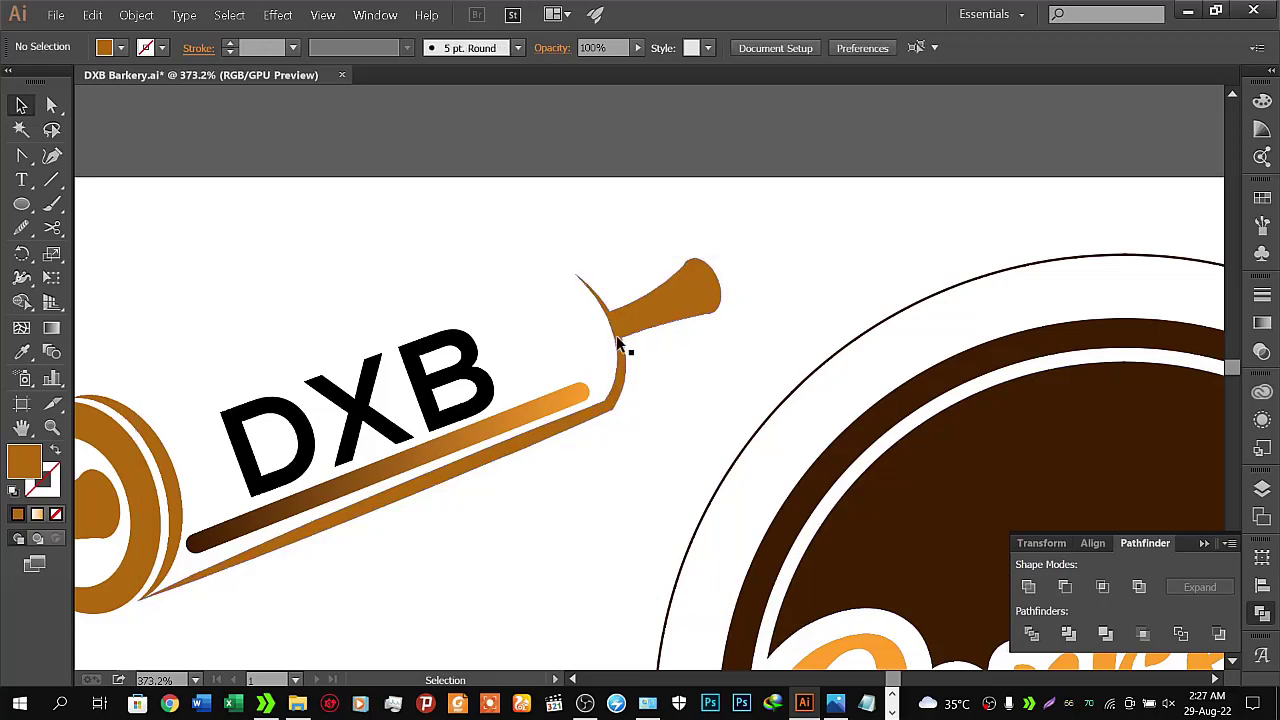
Scale down the faded lower rolling-pin copy and drag it onto the pasteboard above
{"action": "key", "text": "z"}
{"action": "mouse_move", "coordinate": [560, 364]}
{"action": "left_mouse_down"}
{"action": "mouse_move", "coordinate": [878, 277]}
{"action": "mouse_move", "coordinate": [911, 260]}
{"action": "mouse_move", "coordinate": [896, 214]}
{"action": "mouse_move", "coordinate": [834, 294]}
{"action": "mouse_move", "coordinate": [443, 371]}
{"action": "mouse_move", "coordinate": [500, 380]}
{"action": "left_mouse_up"}
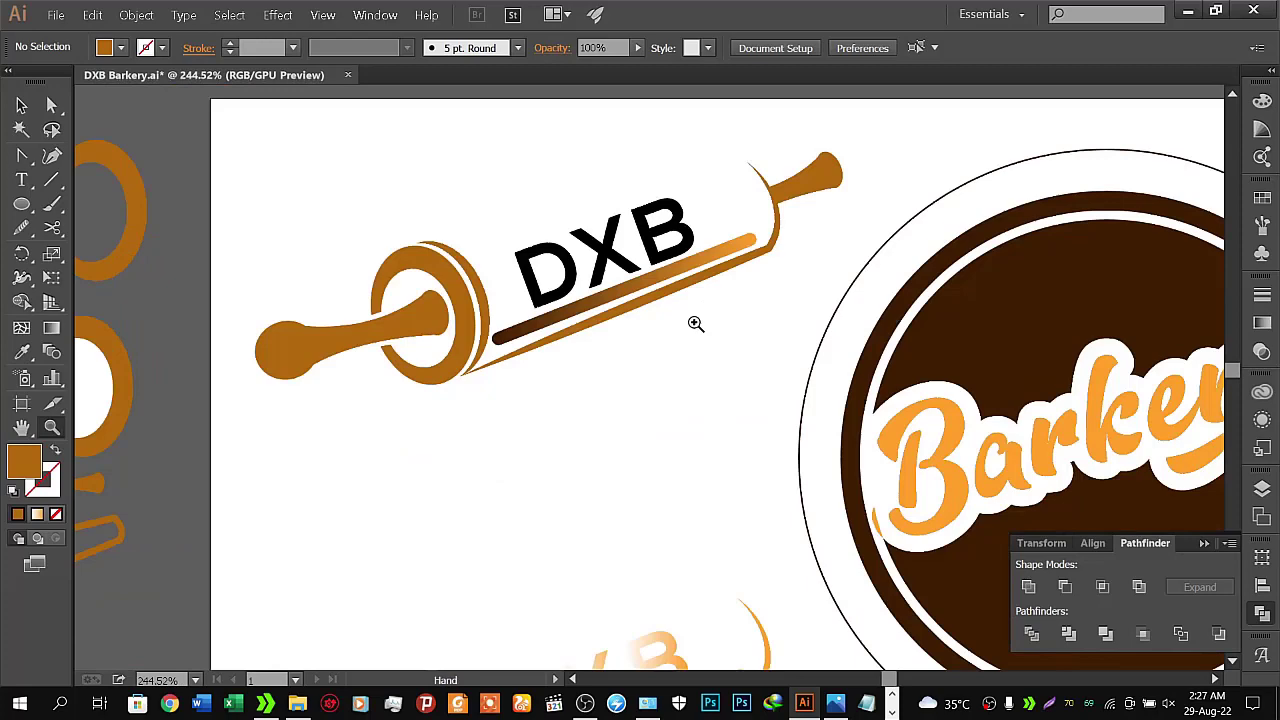
{"action": "mouse_move", "coordinate": [696, 323]}
{"action": "left_mouse_down"}
{"action": "mouse_move", "coordinate": [679, 331]}
{"action": "mouse_move", "coordinate": [193, 232]}
{"action": "left_mouse_up"}
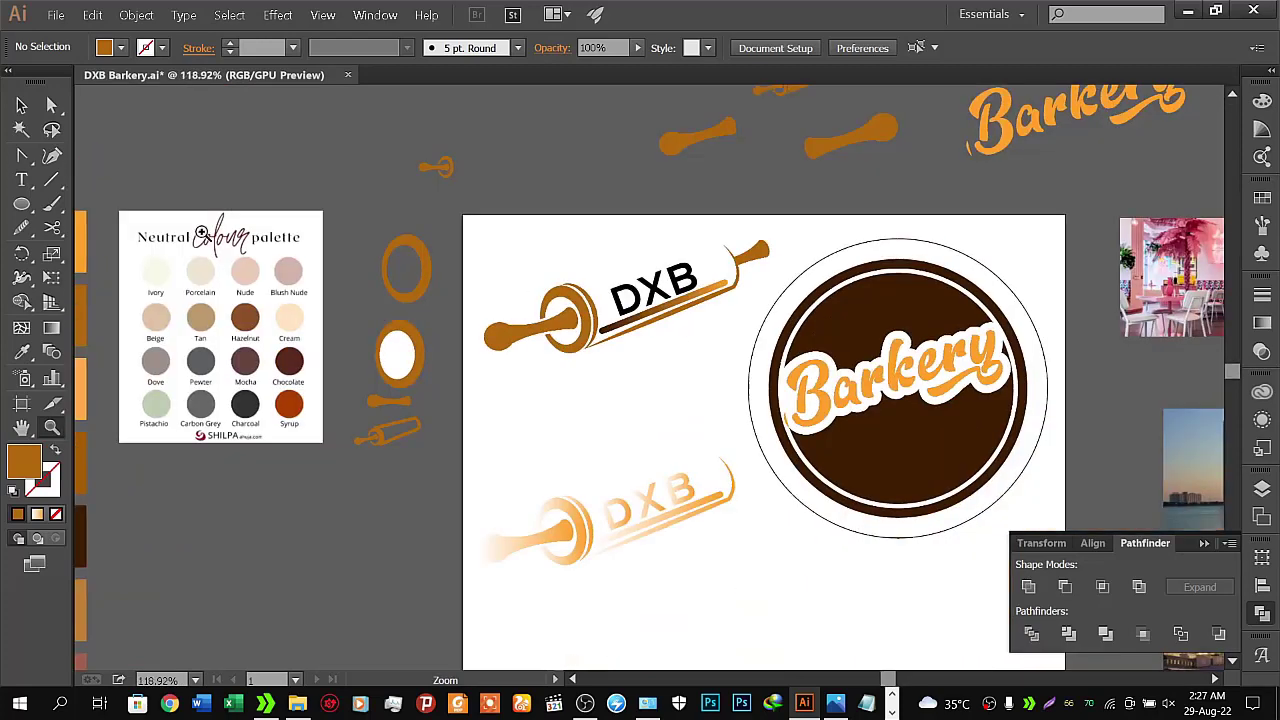
{"action": "key", "text": "v"}
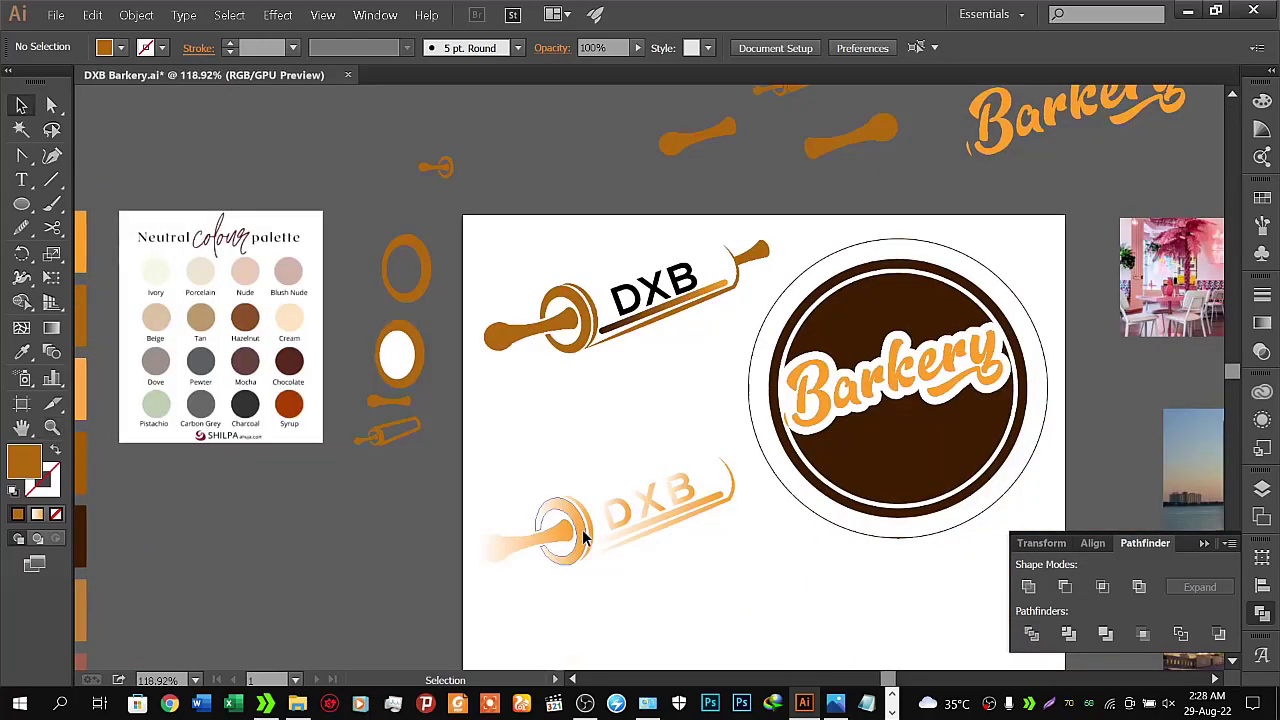
{"action": "left_click", "coordinate": [585, 537]}
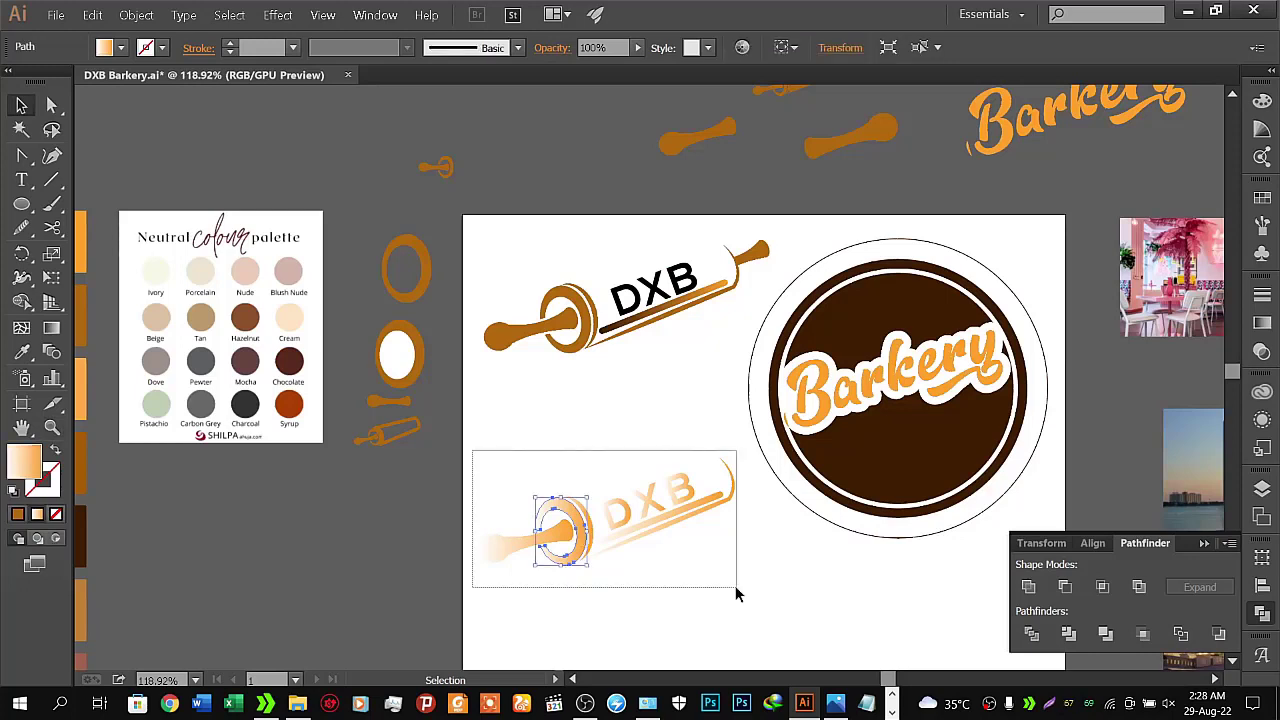
{"action": "left_click_drag", "start_coordinate": [736, 593], "coordinate": [736, 593]}
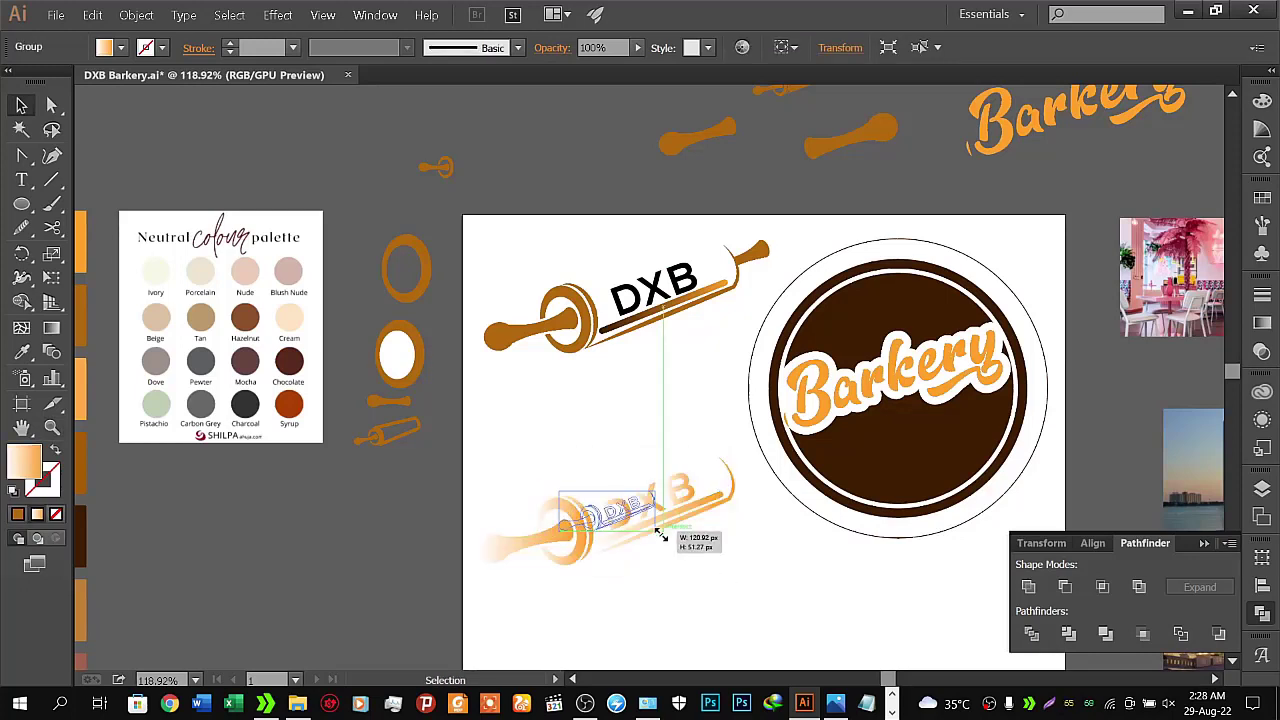
{"action": "mouse_move", "coordinate": [733, 567]}
{"action": "left_mouse_down"}
{"action": "mouse_move", "coordinate": [651, 534]}
{"action": "mouse_move", "coordinate": [545, 173]}
{"action": "left_mouse_up"}
{"action": "left_click", "coordinate": [552, 186]}
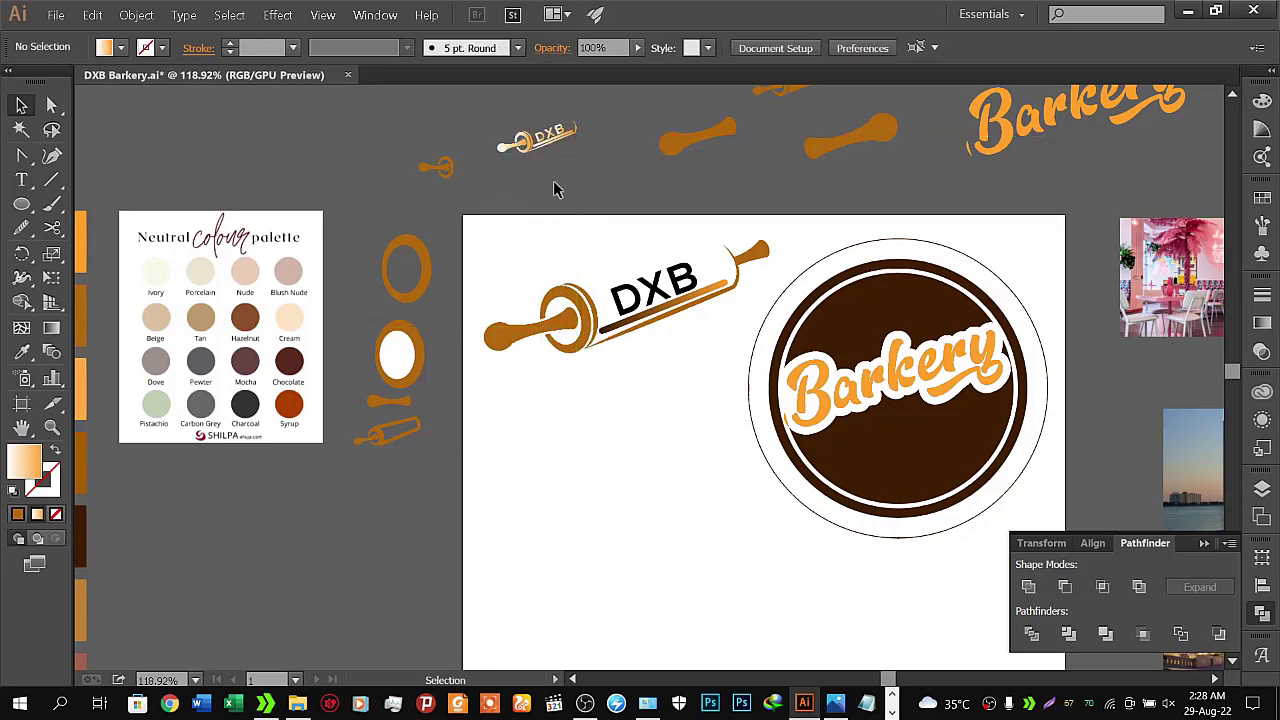
Zoom back in on the DXB rolling pin and select the DXB text
{"action": "key", "text": "z"}
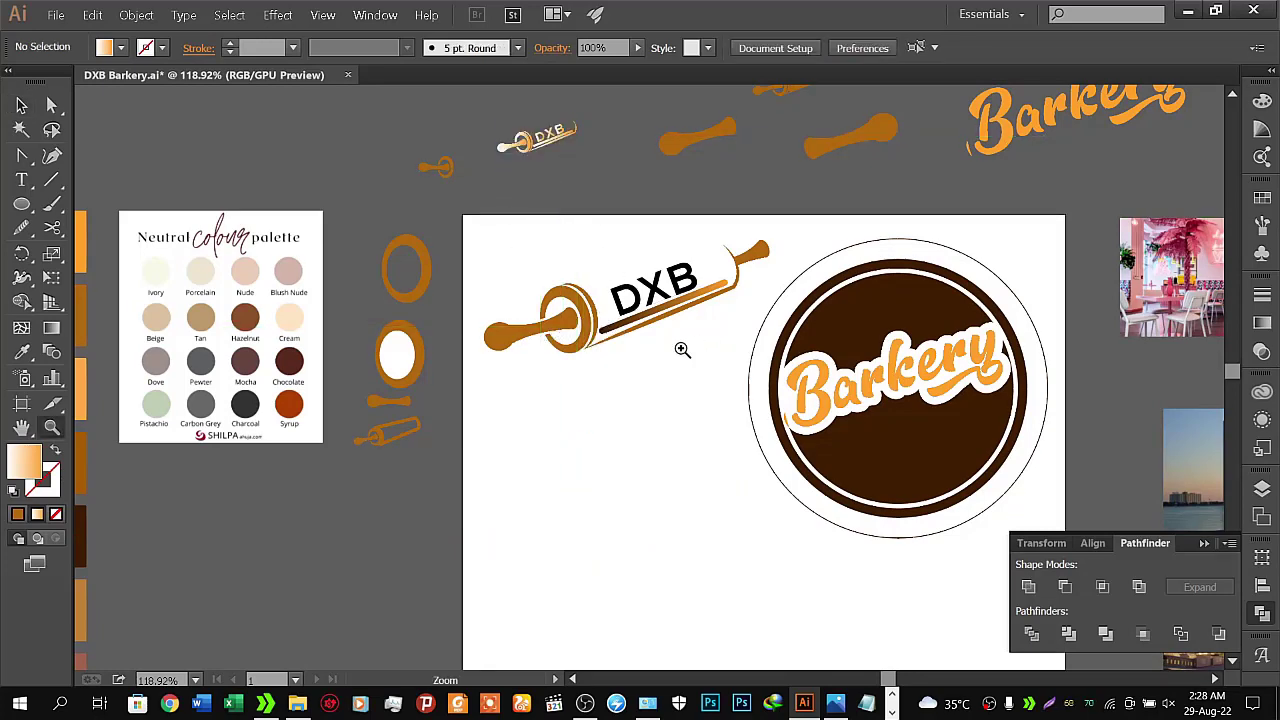
{"action": "left_click_drag", "start_coordinate": [690, 349], "coordinate": [814, 300]}
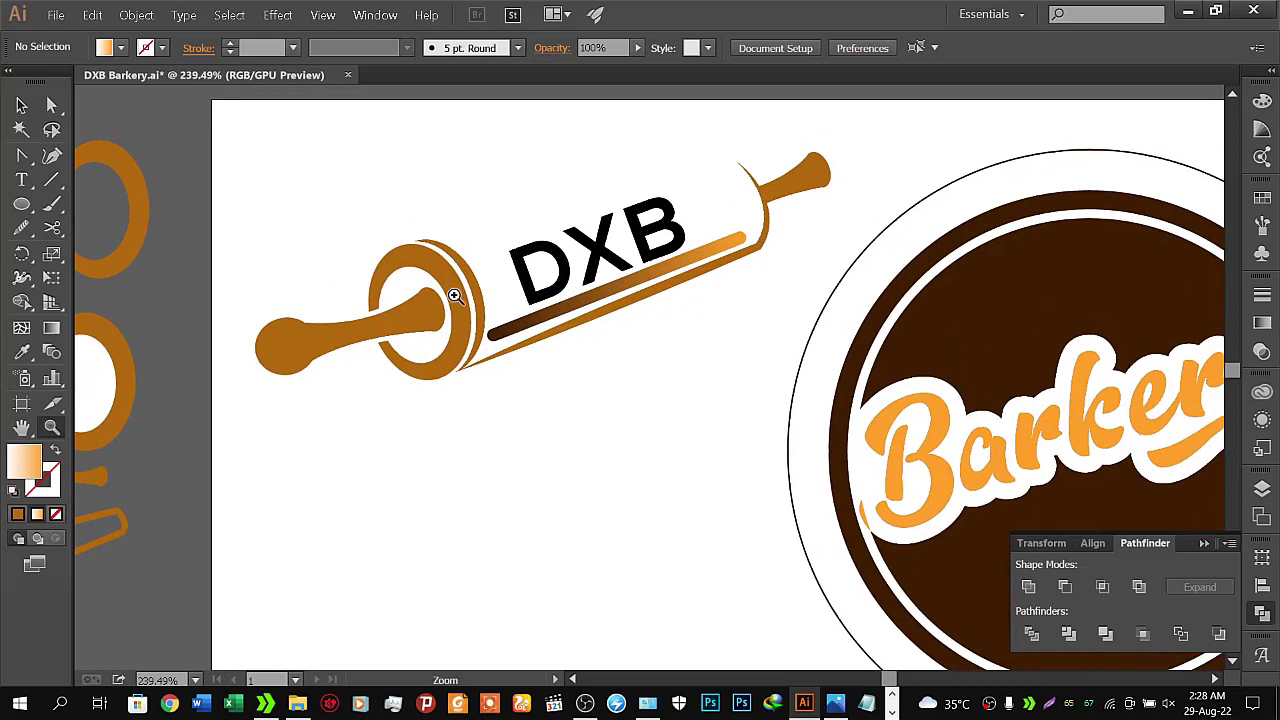
{"action": "left_click", "coordinate": [23, 104]}
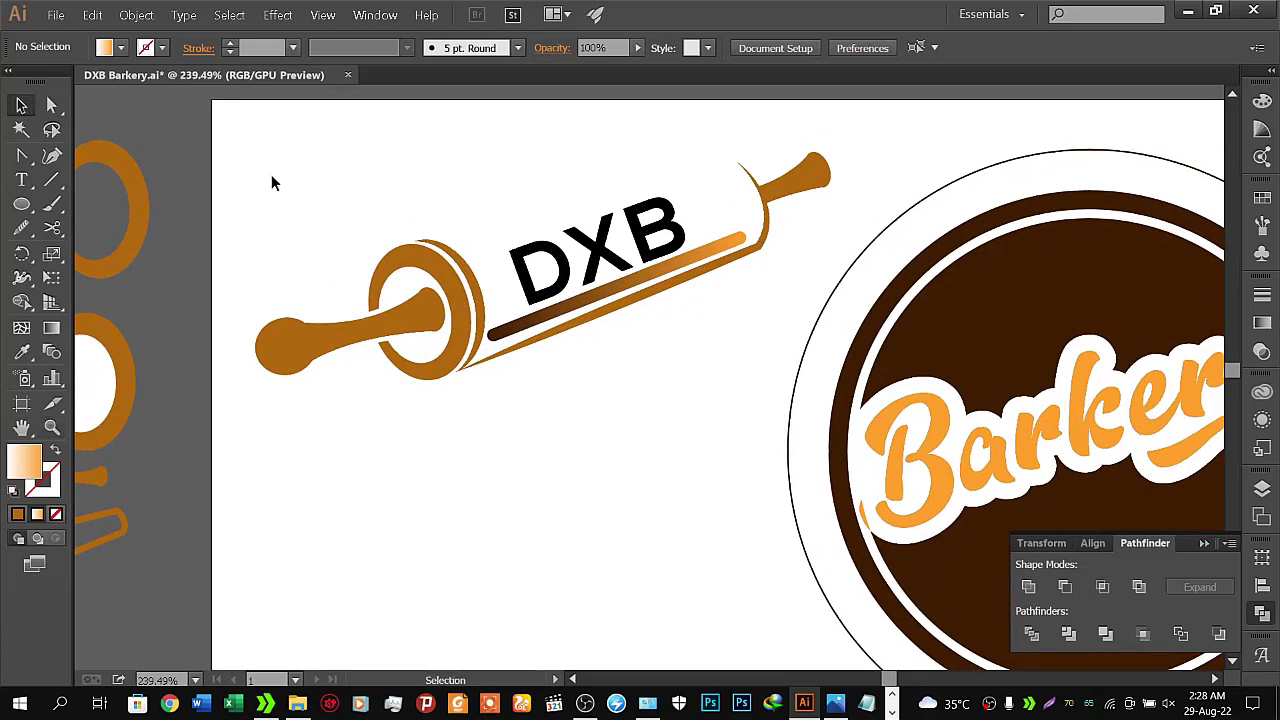
{"action": "left_click", "coordinate": [603, 252]}
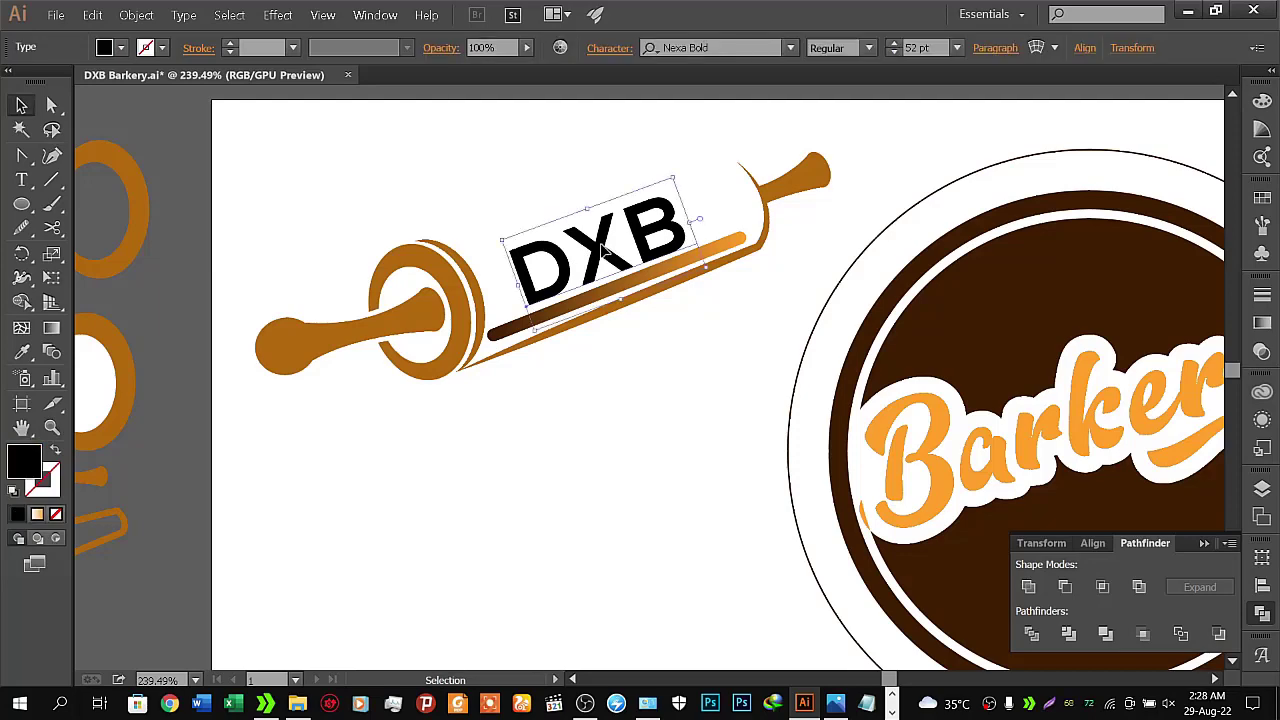
Raise the DXB text's tracking to 122 in the Character settings
{"action": "scroll", "coordinate": [603, 252], "scroll_direction": "up", "scroll_amount": 4}
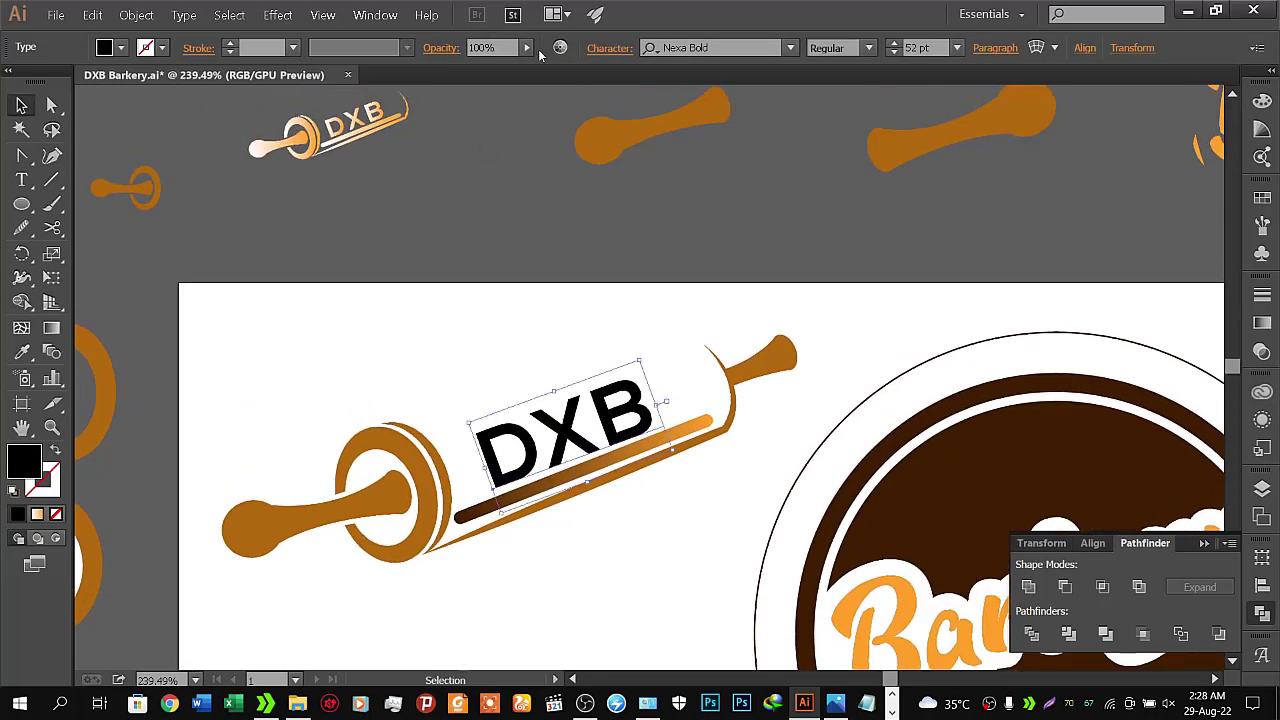
{"action": "left_click", "coordinate": [609, 48]}
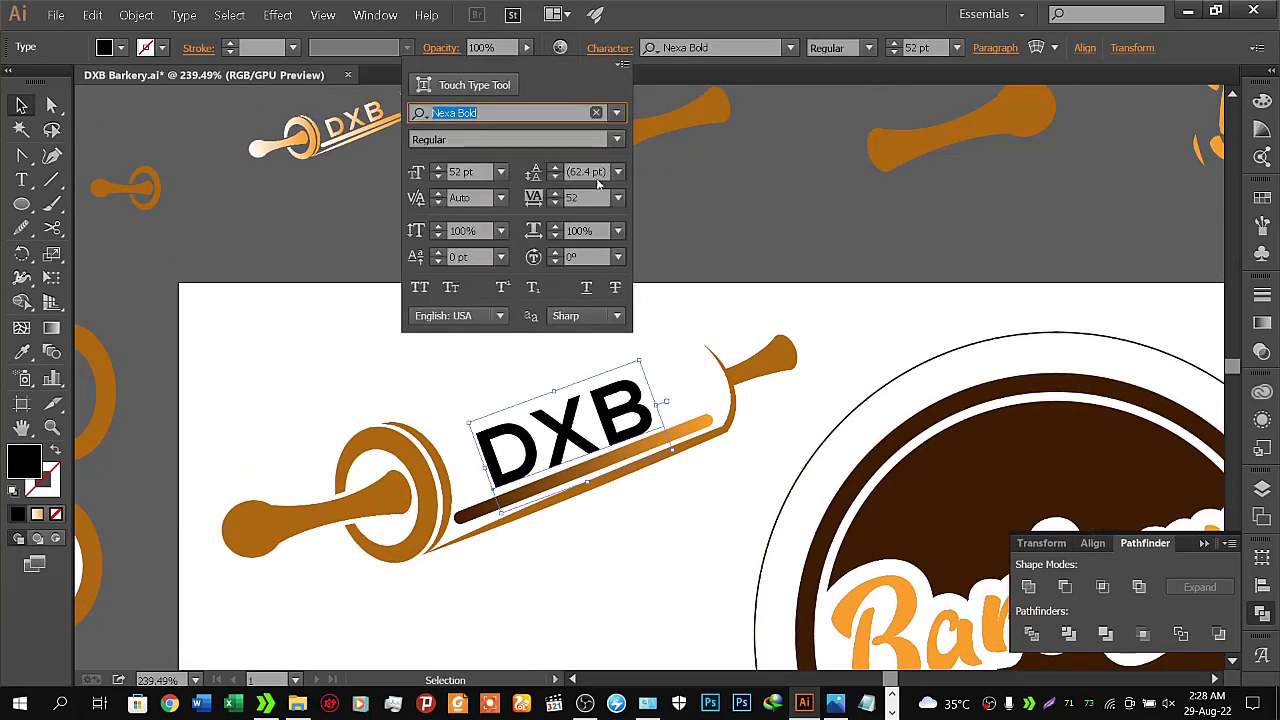
{"action": "left_click", "coordinate": [557, 200]}
{"action": "left_click", "coordinate": [556, 195]}
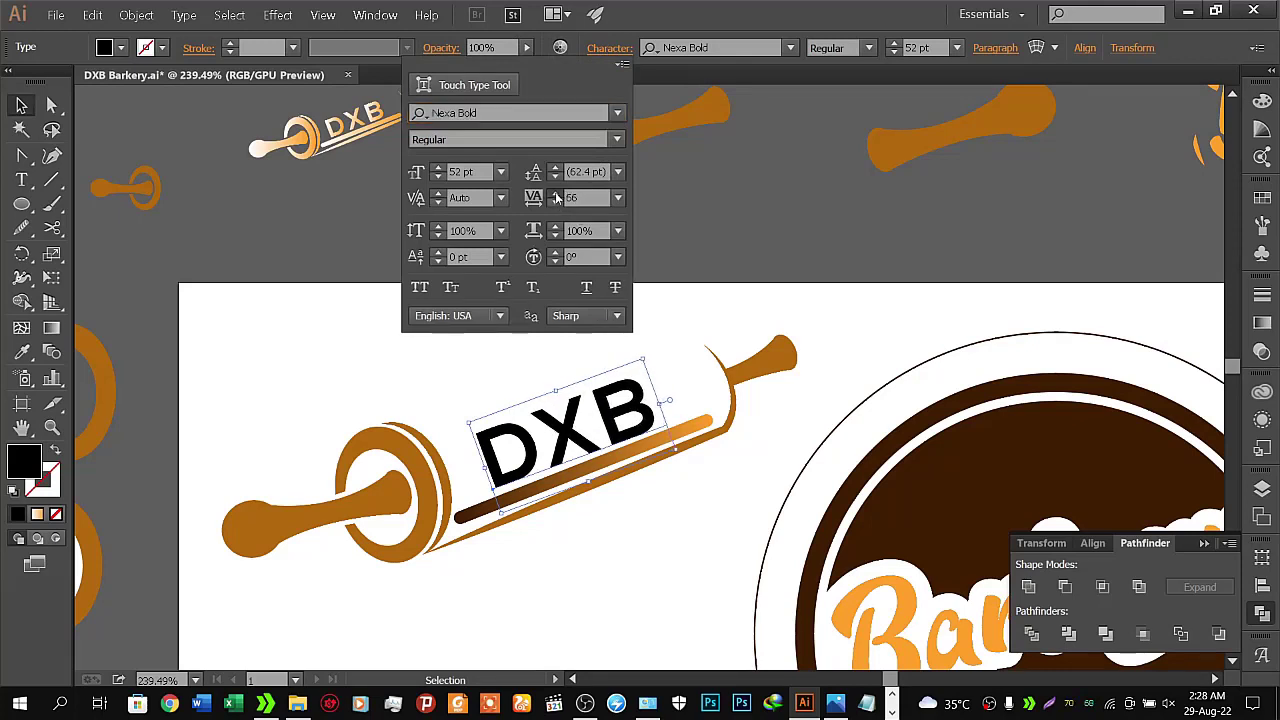
{"action": "left_click", "coordinate": [556, 197]}
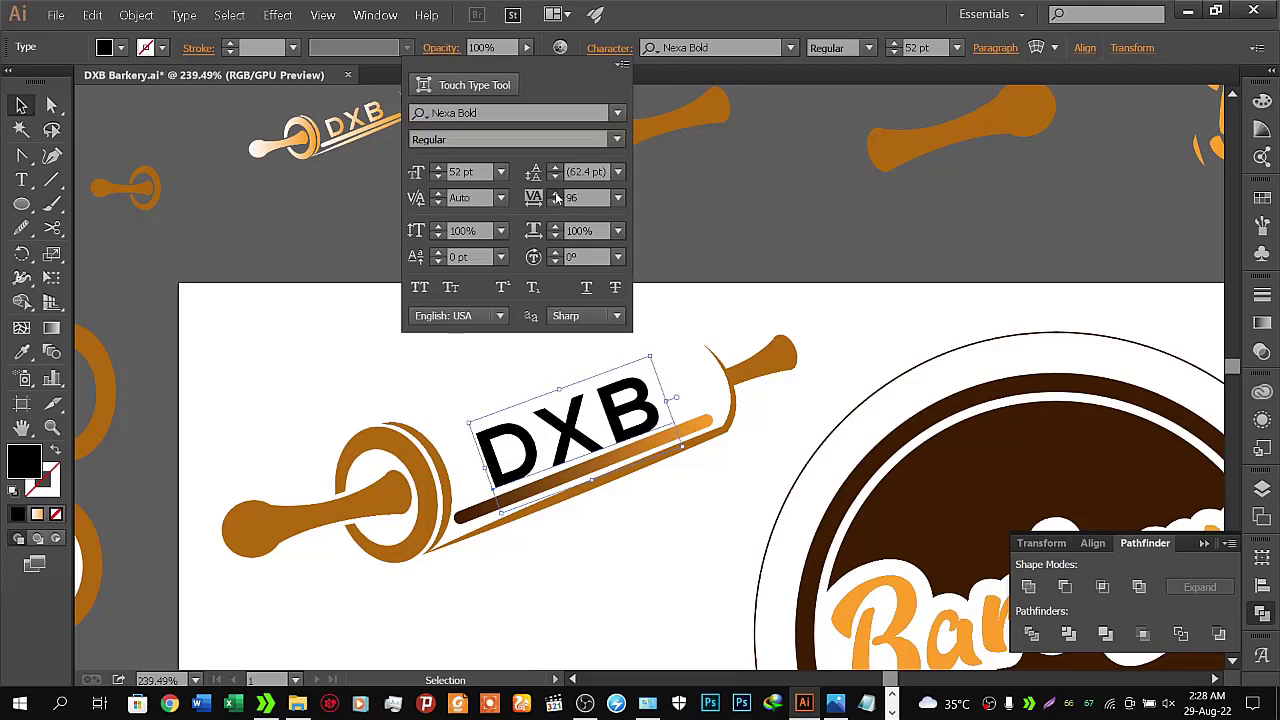
{"action": "left_click", "coordinate": [557, 197]}
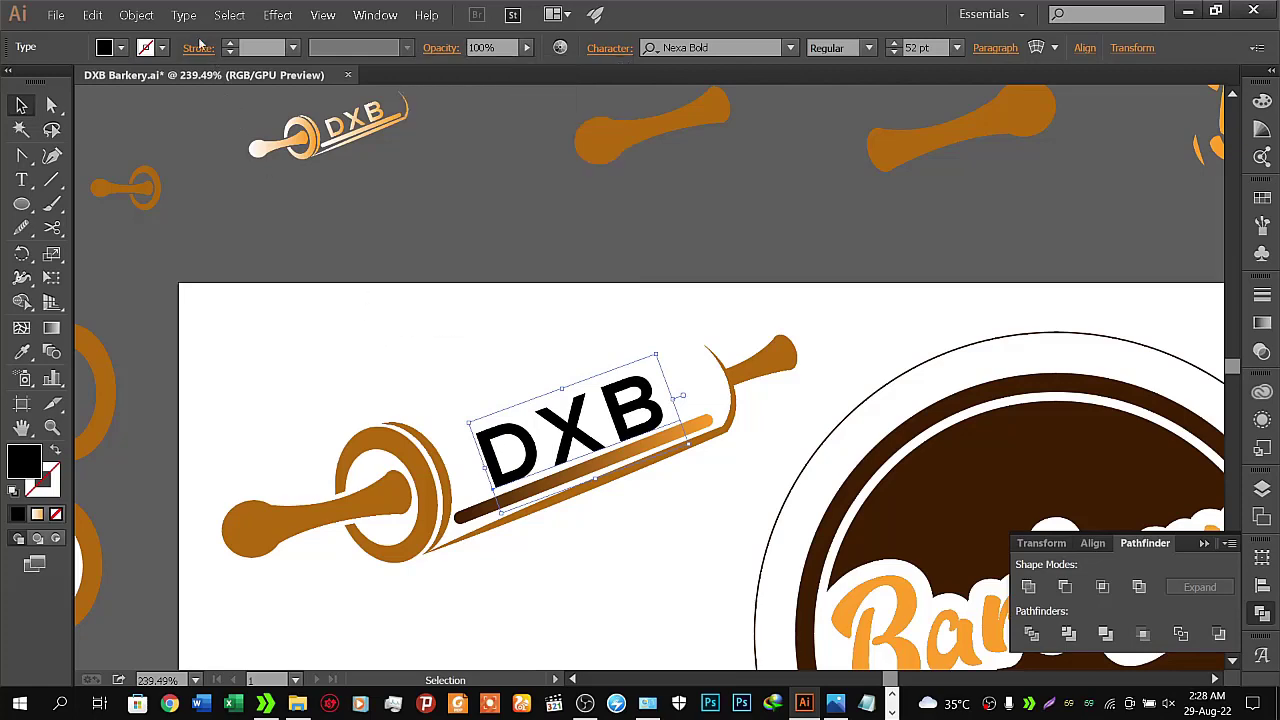
{"action": "left_click", "coordinate": [136, 15]}
Expand the DXB text into outlines, tilt it slightly and nudge it left
{"action": "left_click", "coordinate": [155, 171]}
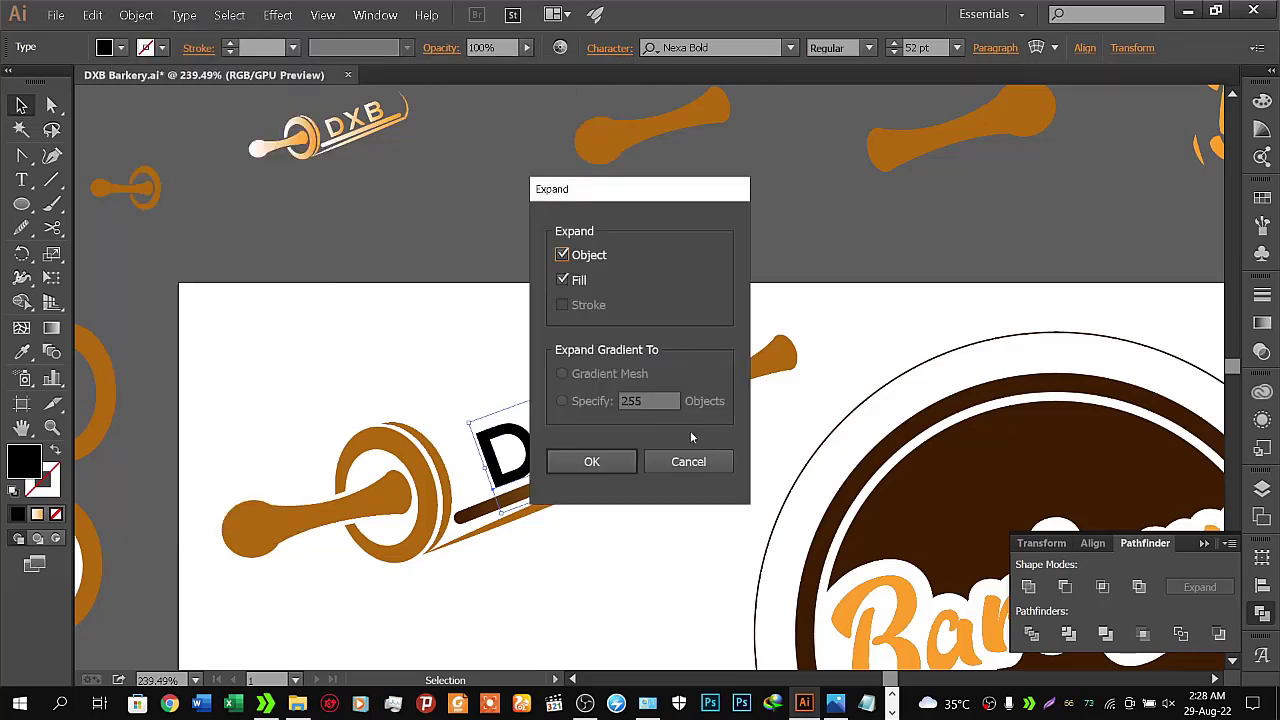
{"action": "left_click", "coordinate": [591, 462]}
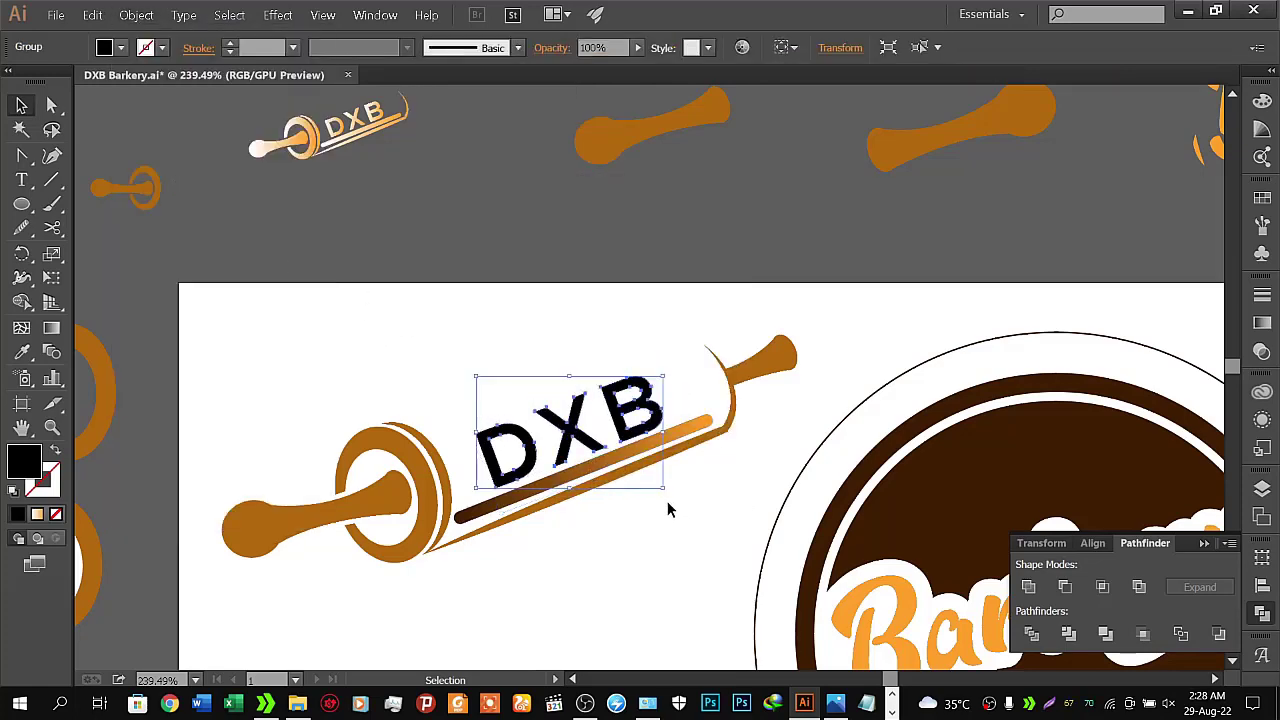
{"action": "left_click_drag", "start_coordinate": [663, 492], "coordinate": [667, 486]}
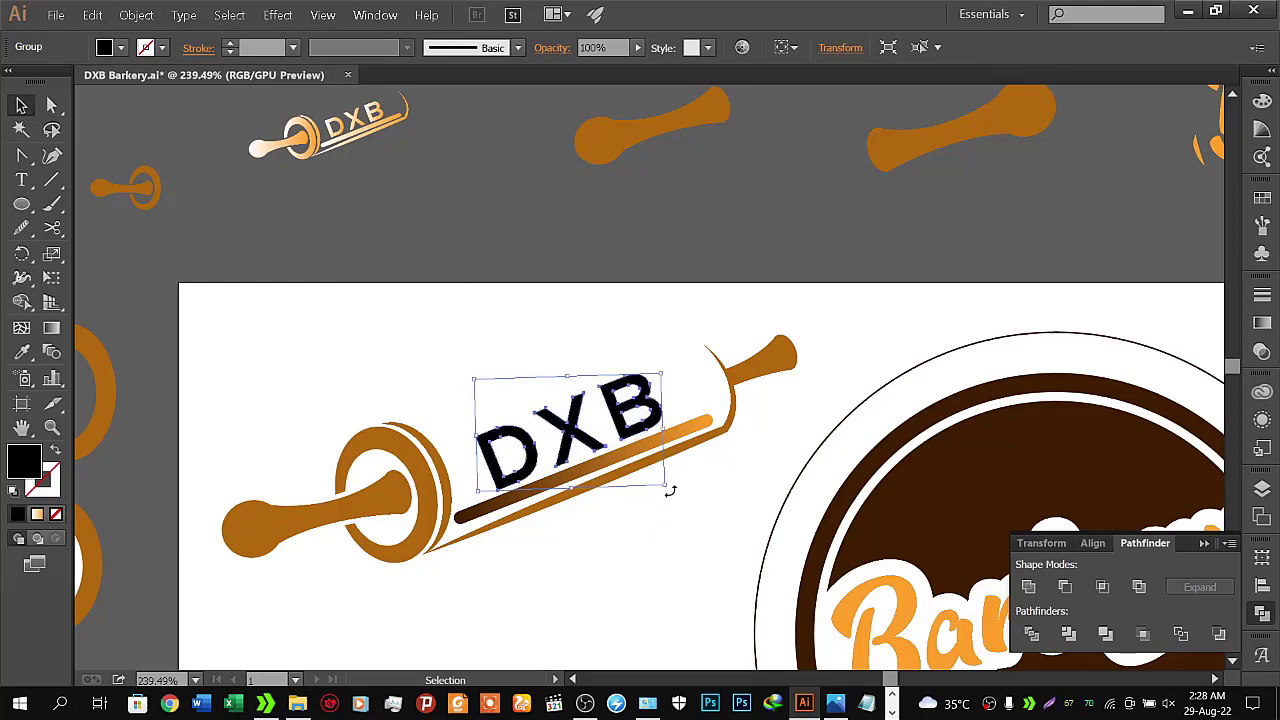
{"action": "left_click_drag", "start_coordinate": [670, 490], "coordinate": [667, 490]}
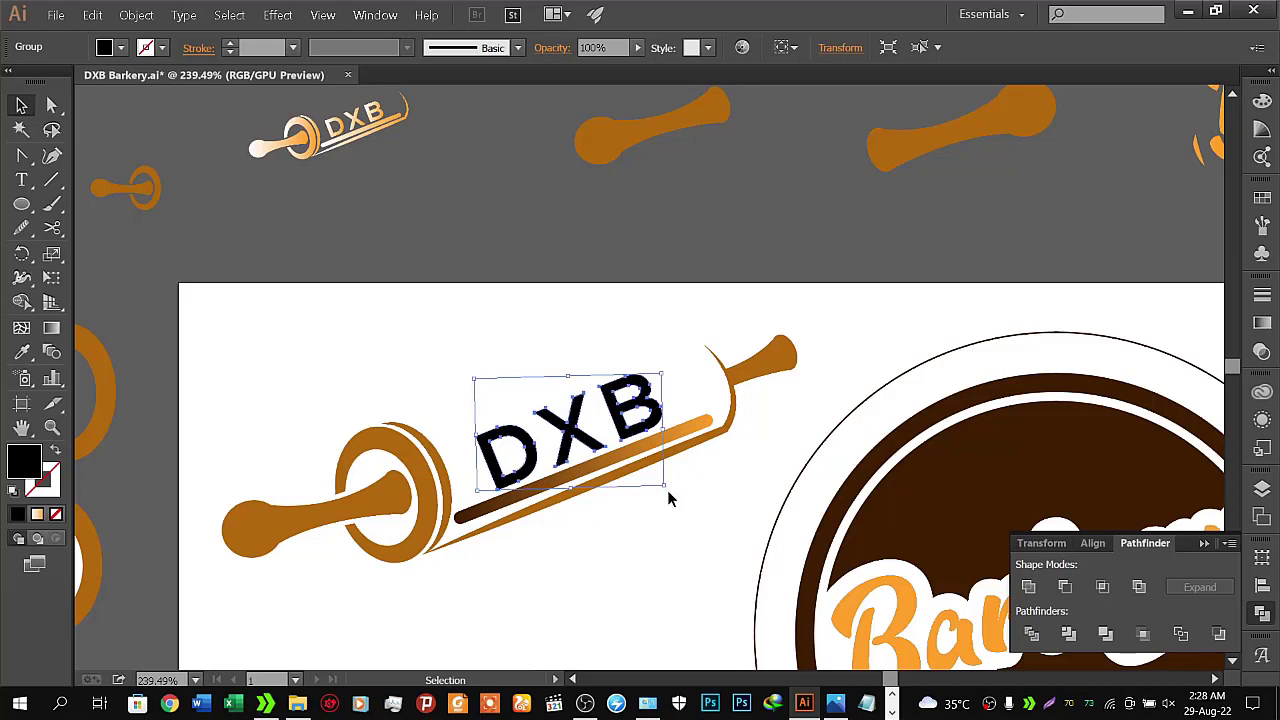
{"action": "left_click", "coordinate": [666, 541]}
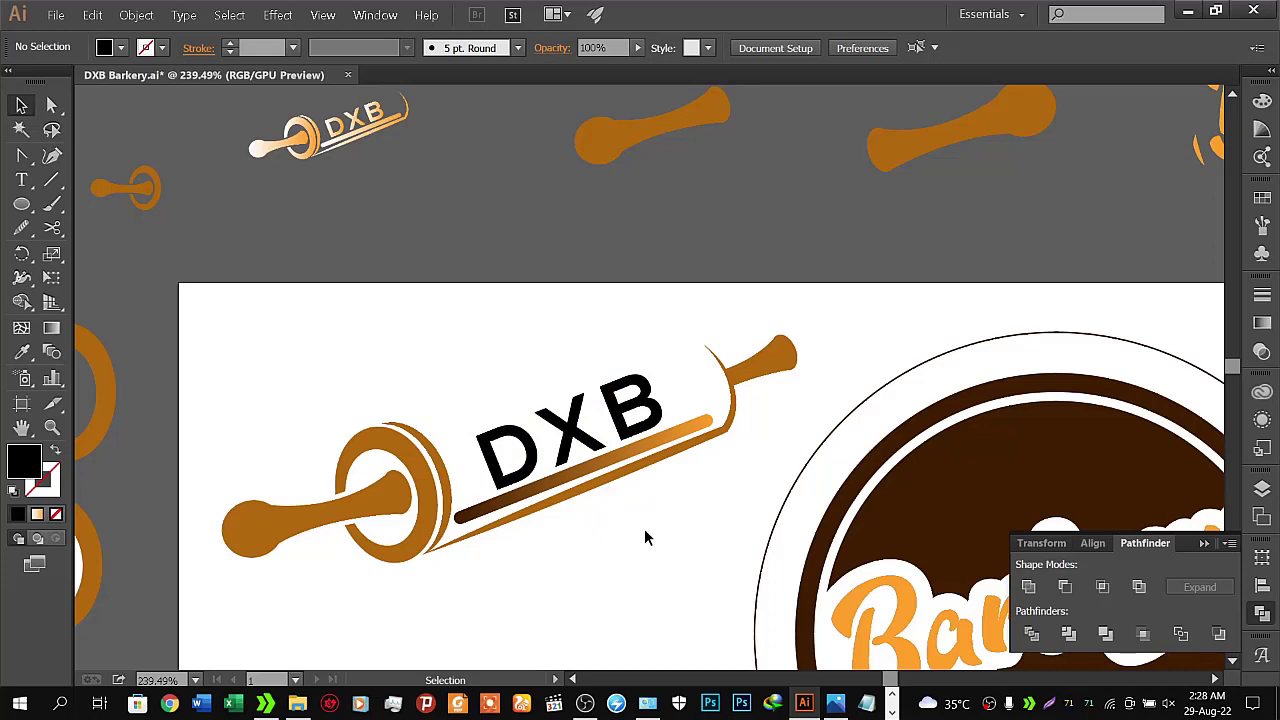
{"action": "left_click", "coordinate": [572, 432]}
{"action": "key", "text": "Left"}
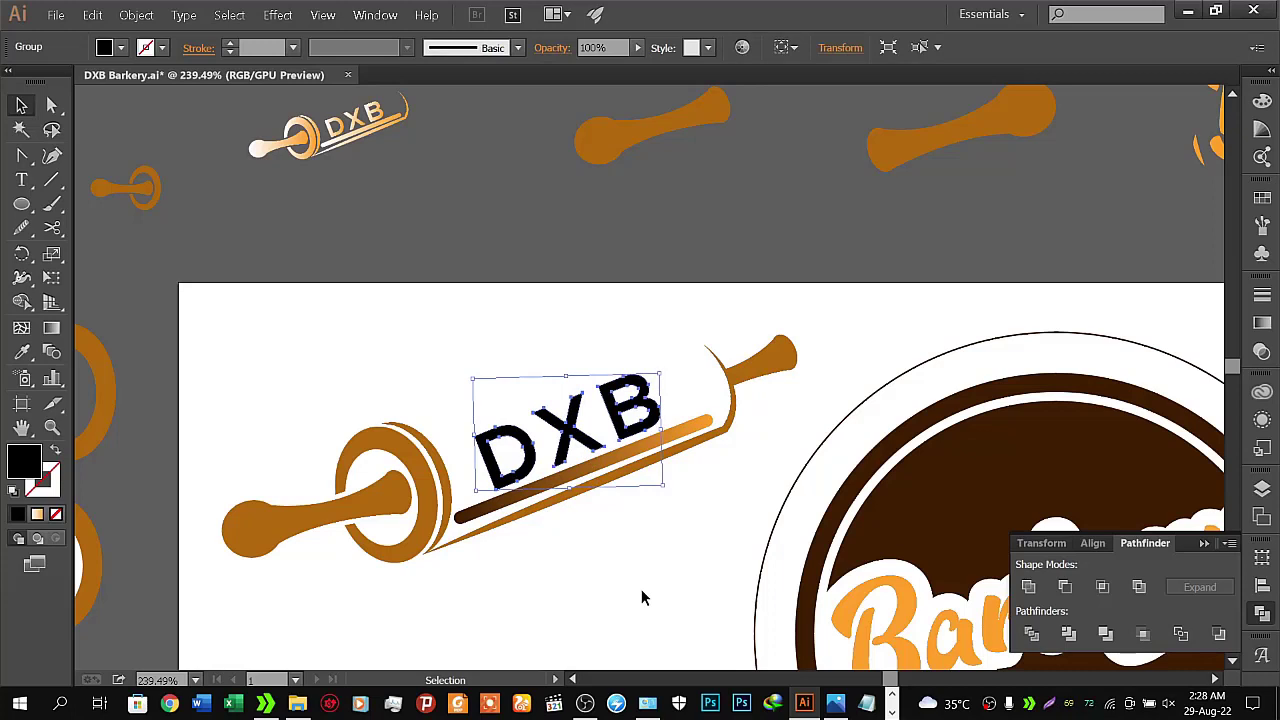
{"action": "left_click", "coordinate": [643, 597]}
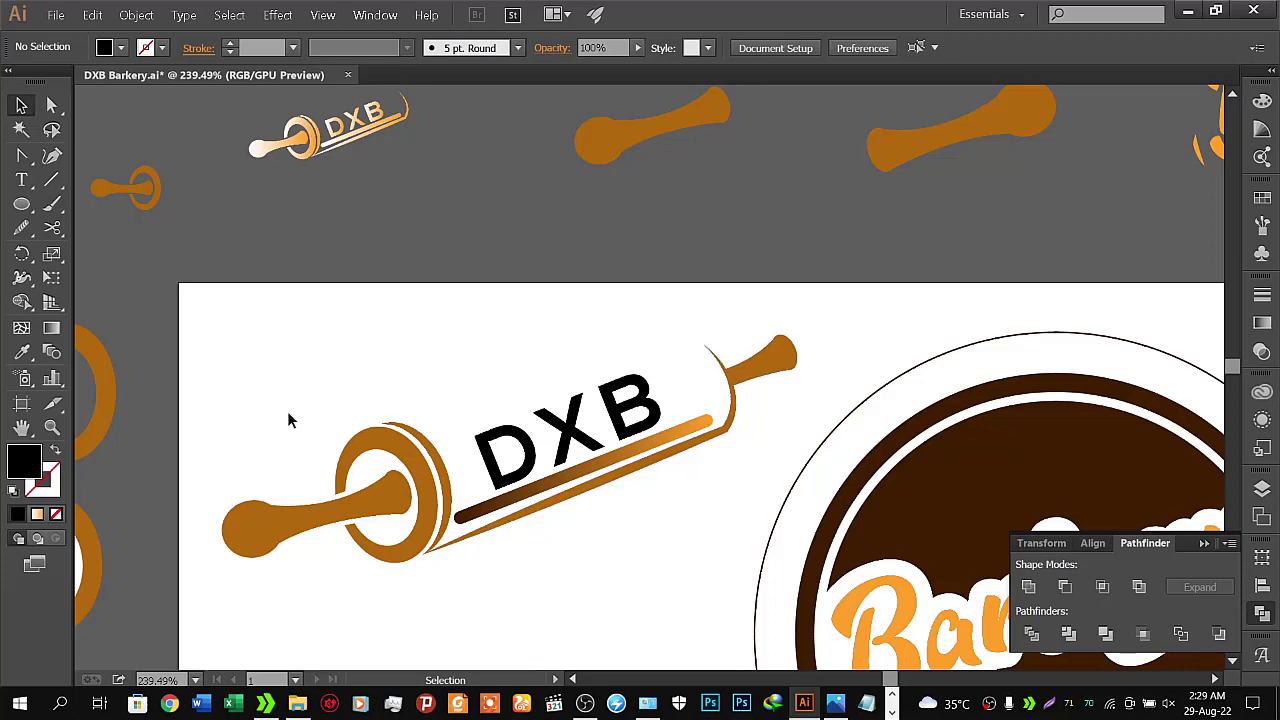
Select the whole DXB rolling pin artwork, group it and shift it slightly left
{"action": "left_click_drag", "start_coordinate": [211, 327], "coordinate": [760, 496]}
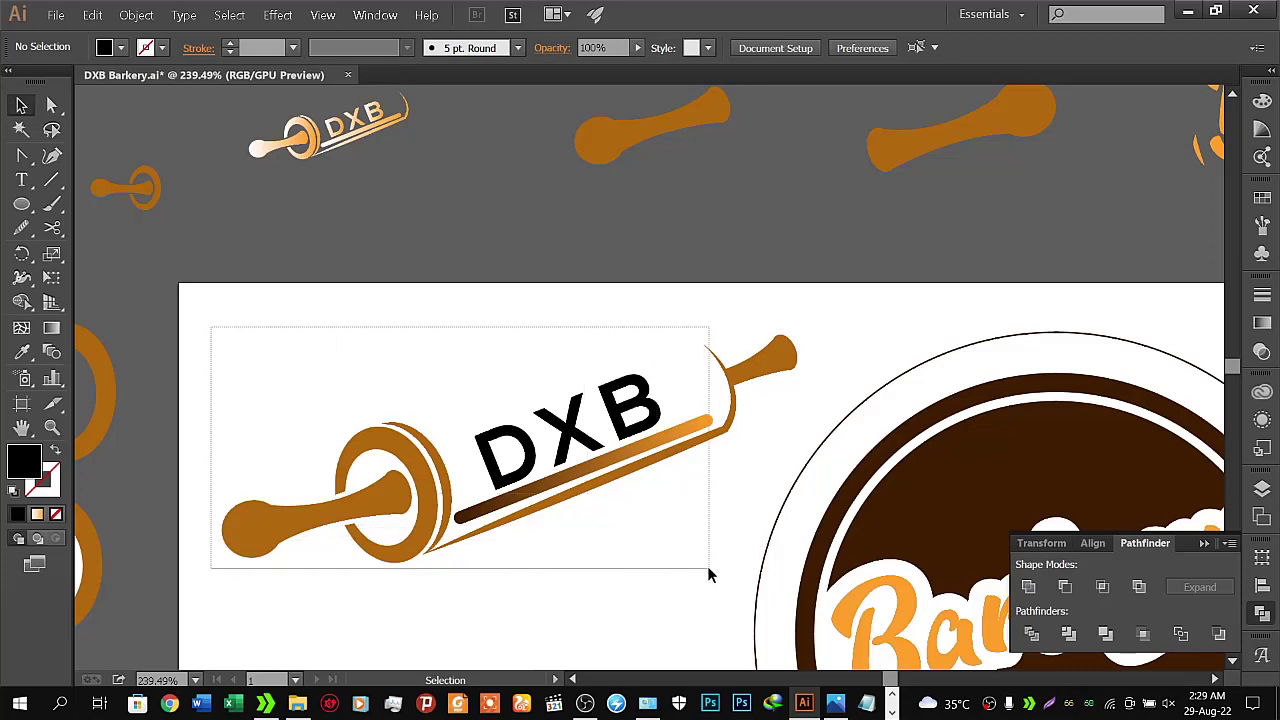
{"action": "mouse_move", "coordinate": [760, 491]}
{"action": "left_mouse_down"}
{"action": "mouse_move", "coordinate": [743, 548]}
{"action": "mouse_move", "coordinate": [752, 562]}
{"action": "left_mouse_up"}
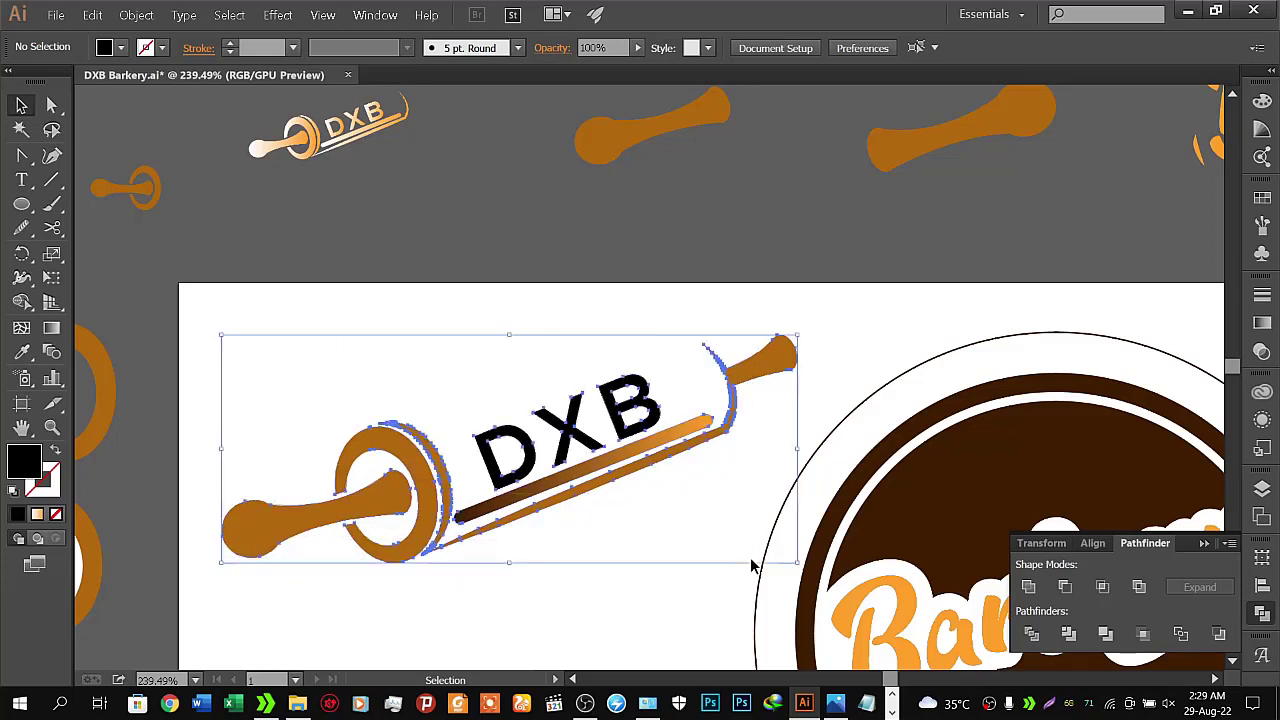
{"action": "key", "text": "v"}
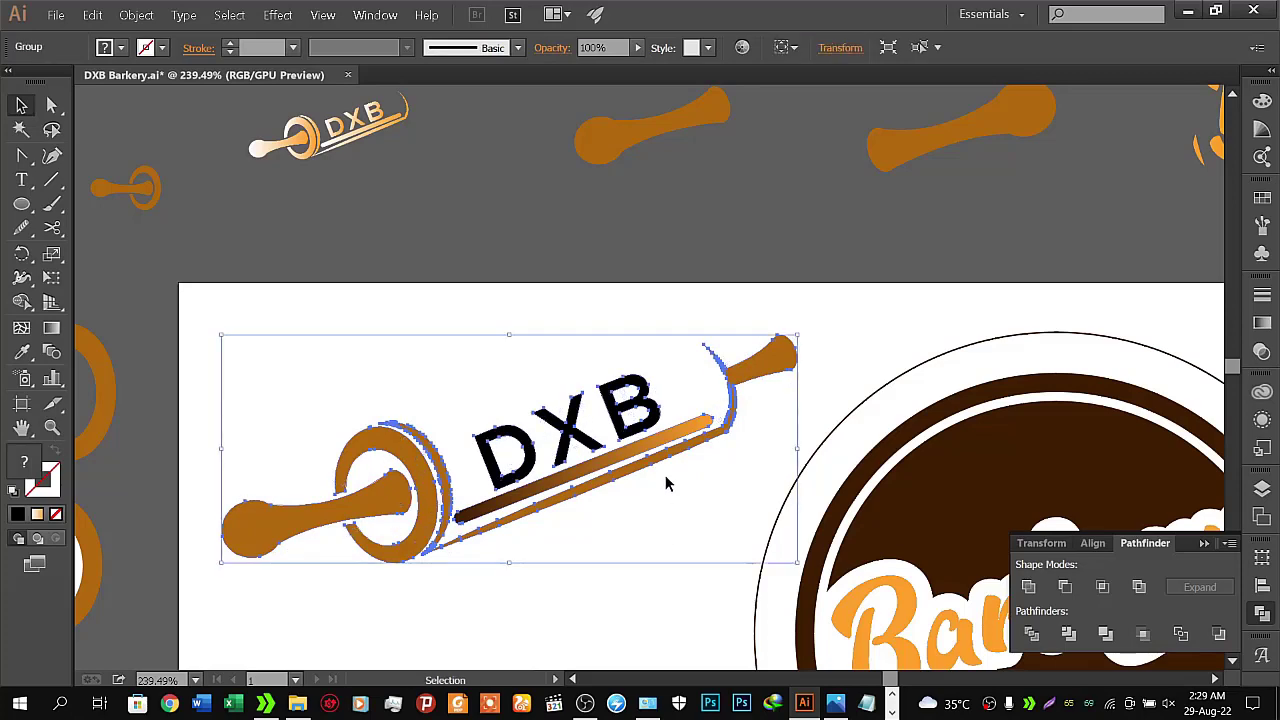
{"action": "left_click_drag", "start_coordinate": [654, 446], "coordinate": [577, 445]}
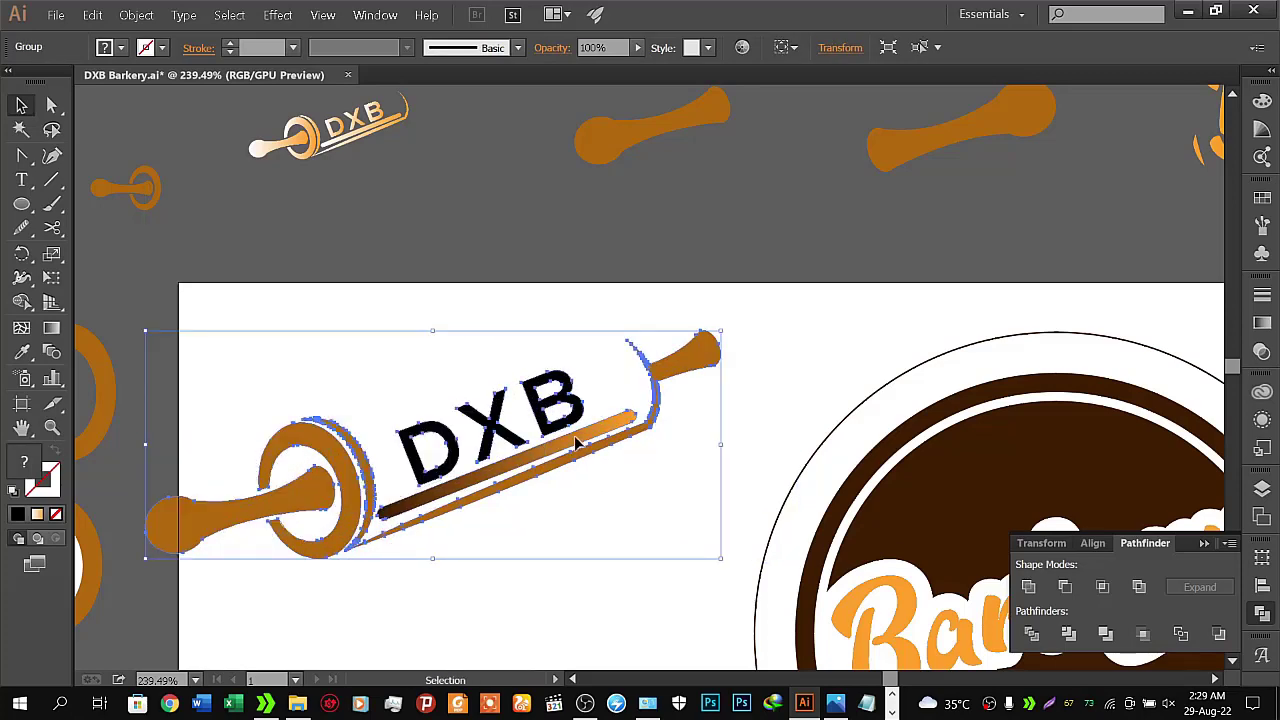
Zoom out to the full artboard and drag a copy of the rolling pin below the original
{"action": "key", "text": "z"}
{"action": "left_click", "coordinate": [611, 457], "text": "alt"}
{"action": "left_click", "coordinate": [591, 486], "text": "alt"}
{"action": "mouse_move", "coordinate": [660, 517]}
{"action": "left_mouse_down"}
{"action": "mouse_move", "coordinate": [681, 361]}
{"action": "mouse_move", "coordinate": [631, 289]}
{"action": "left_mouse_up"}
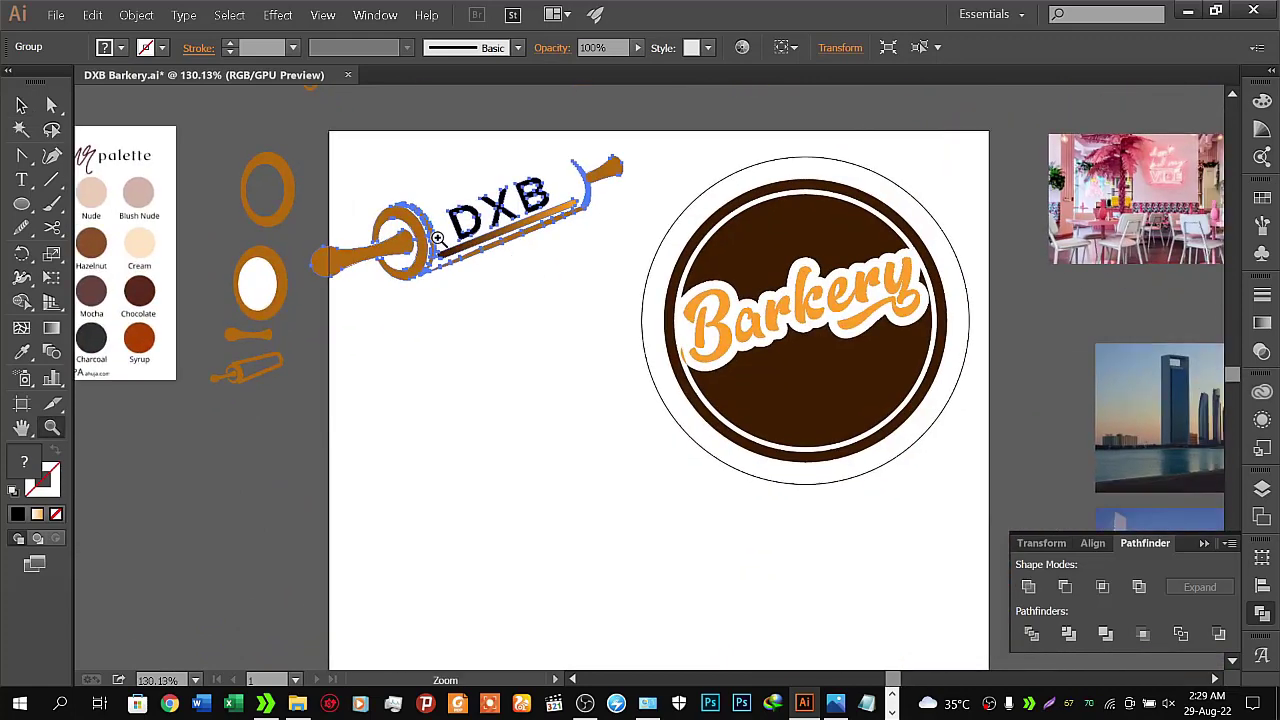
{"action": "key", "text": "v"}
{"action": "mouse_move", "coordinate": [466, 264]}
{"action": "left_mouse_down"}
{"action": "mouse_move", "coordinate": [463, 408]}
{"action": "mouse_move", "coordinate": [485, 492]}
{"action": "left_mouse_up"}
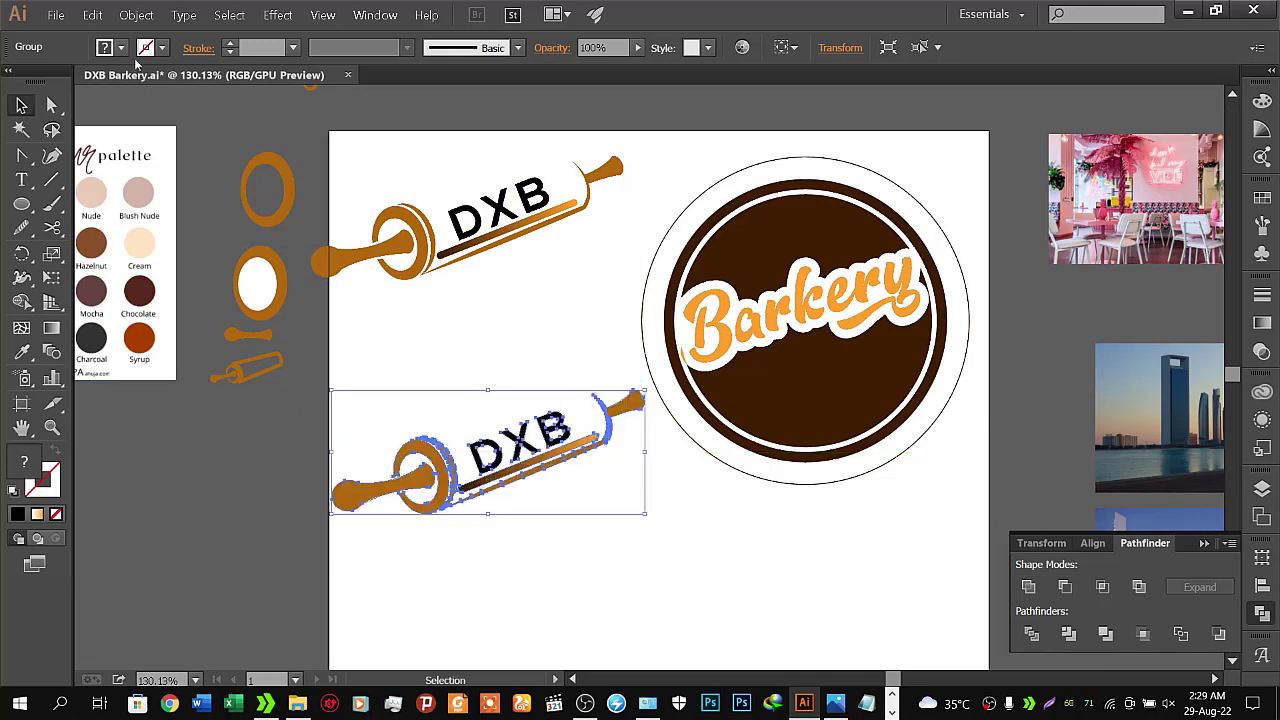
Unite the copy's pieces with Pathfinder and fill it with the peach-to-orange gradient swatch
{"action": "left_click", "coordinate": [432, 383]}
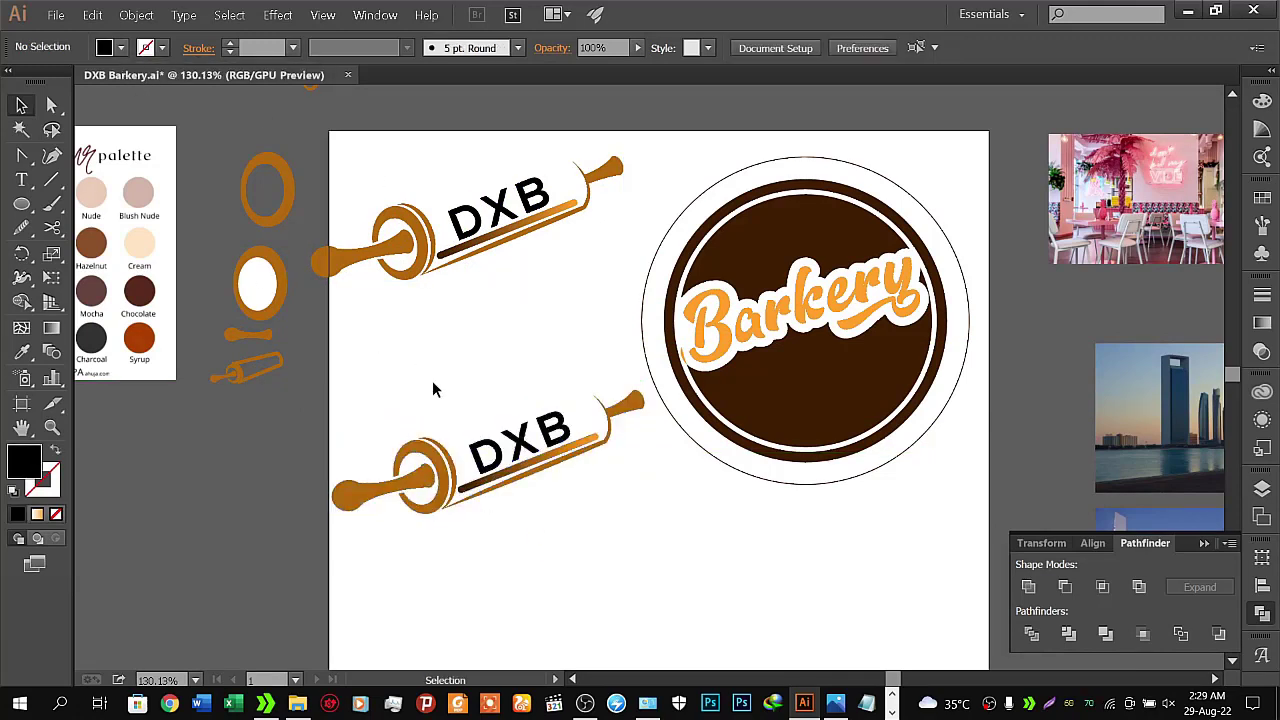
{"action": "left_click", "coordinate": [438, 445]}
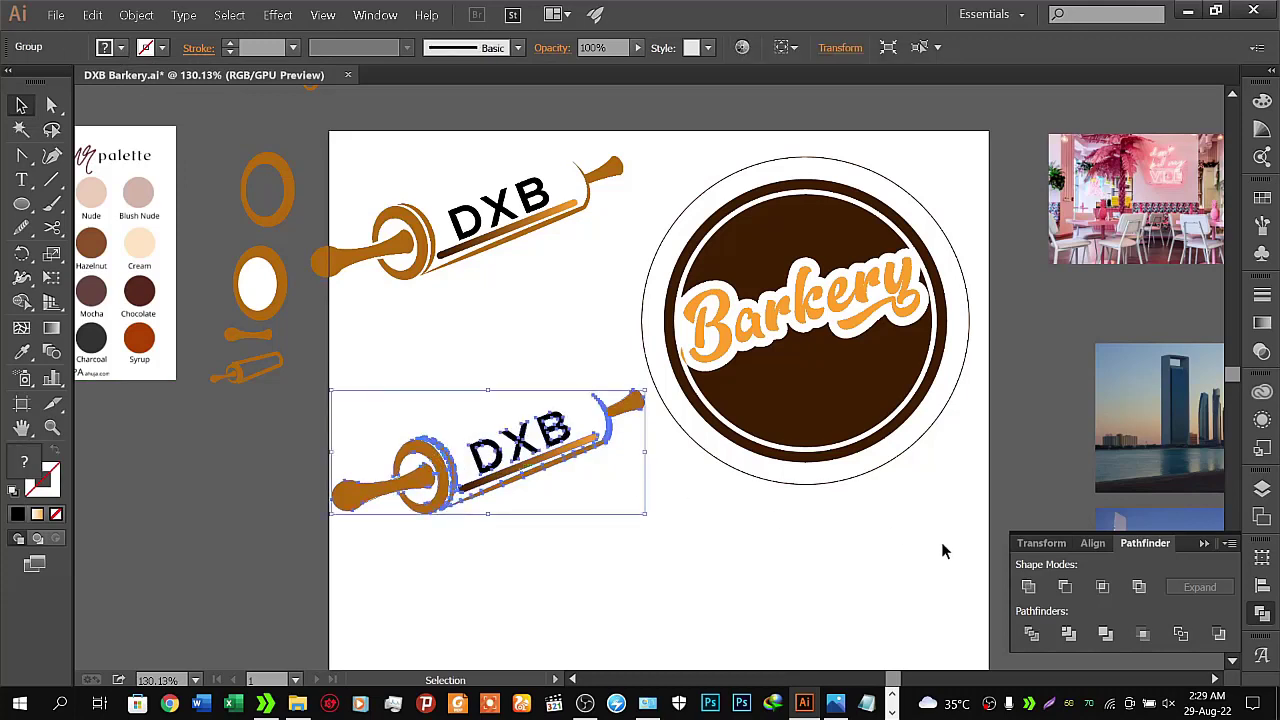
{"action": "left_click", "coordinate": [1028, 588]}
{"action": "left_click", "coordinate": [124, 47]}
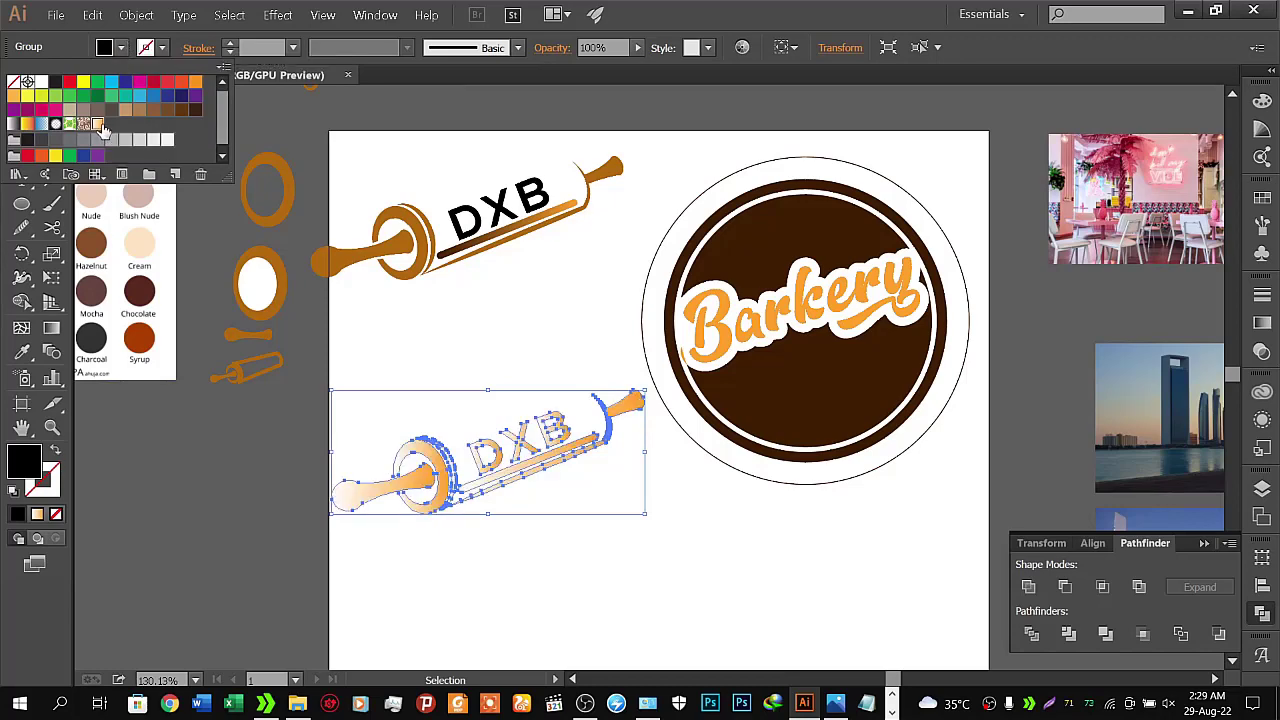
{"action": "left_click", "coordinate": [97, 123]}
{"action": "key", "text": "Escape"}
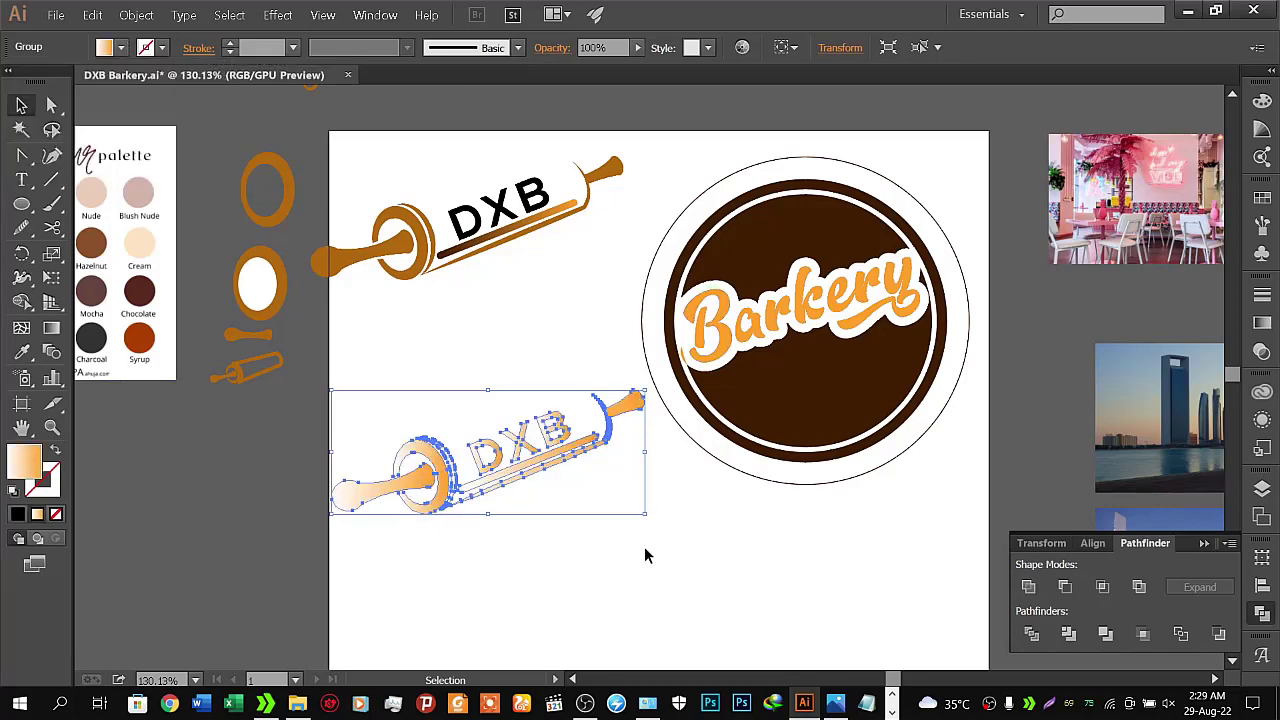
Drag the gradient rolling pin onto the Barkery circle and zoom in on it
{"action": "left_click_drag", "start_coordinate": [681, 270], "coordinate": [494, 292]}
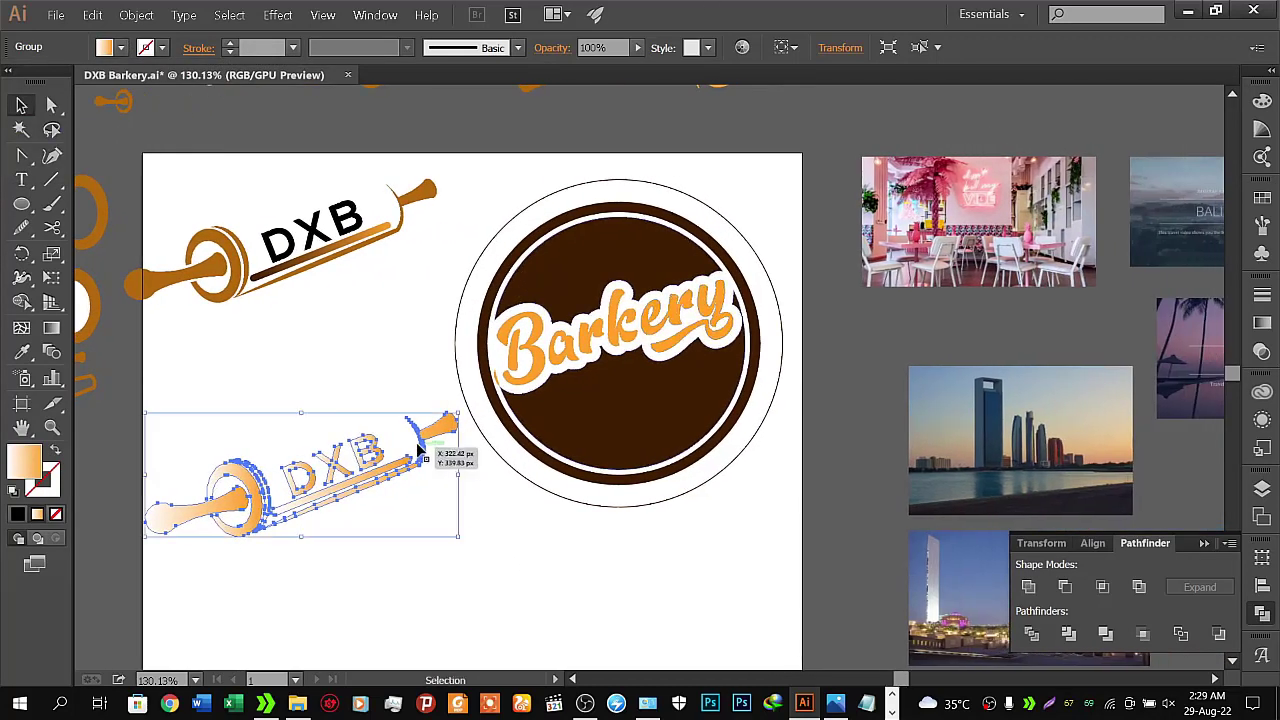
{"action": "left_click_drag", "start_coordinate": [424, 450], "coordinate": [737, 382]}
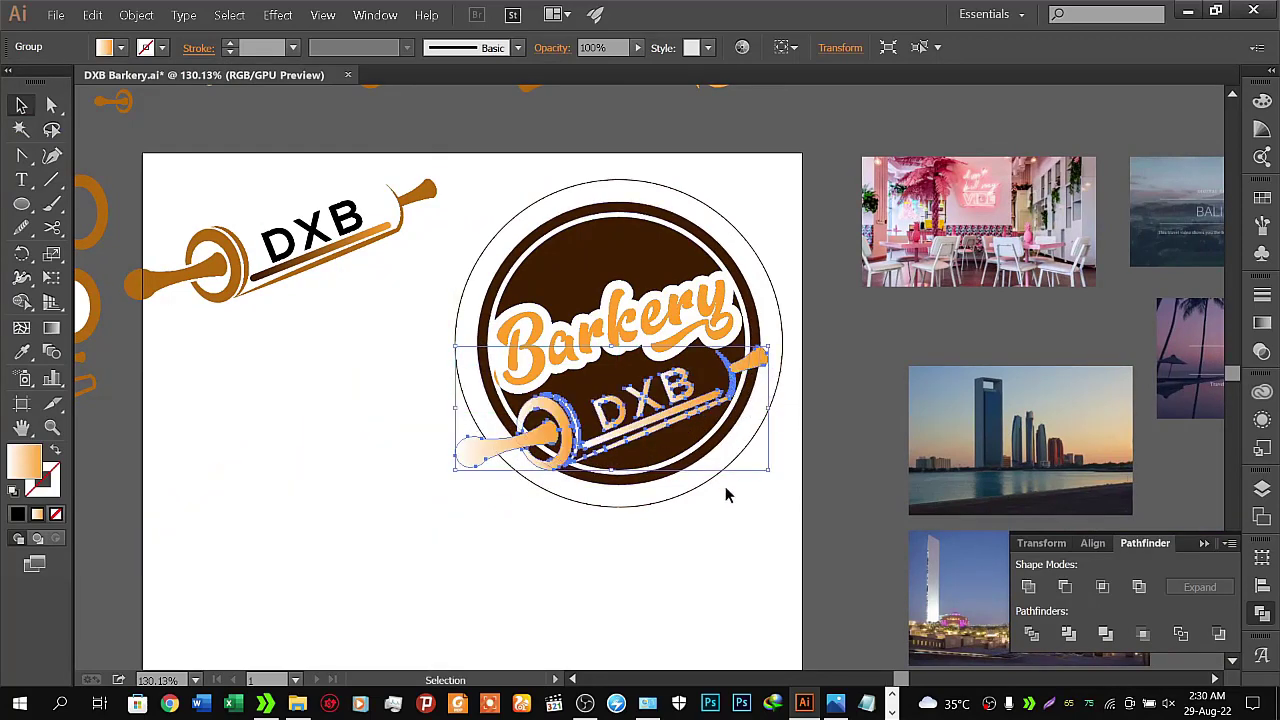
{"action": "scroll", "coordinate": [685, 548], "scroll_direction": "up", "scroll_amount": 2}
{"action": "scroll", "coordinate": [720, 508], "scroll_direction": "up", "scroll_amount": 2}
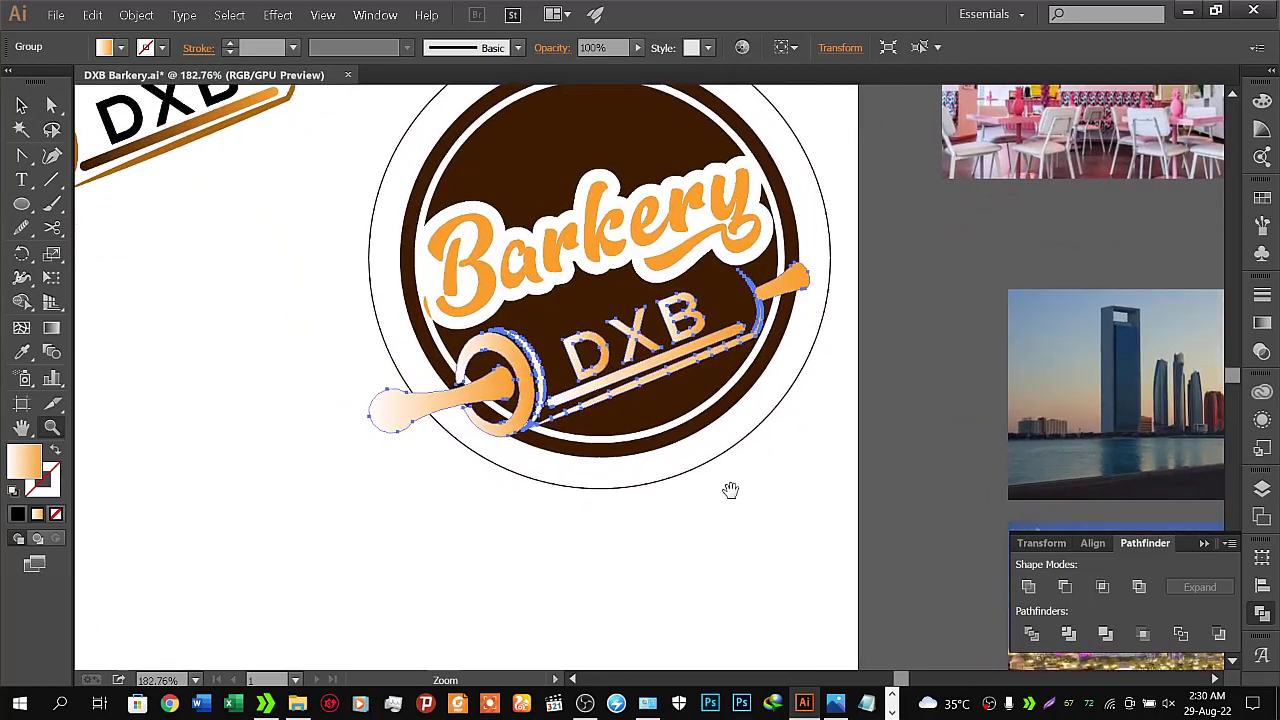
{"action": "scroll", "coordinate": [714, 451], "scroll_direction": "up", "scroll_amount": 1}
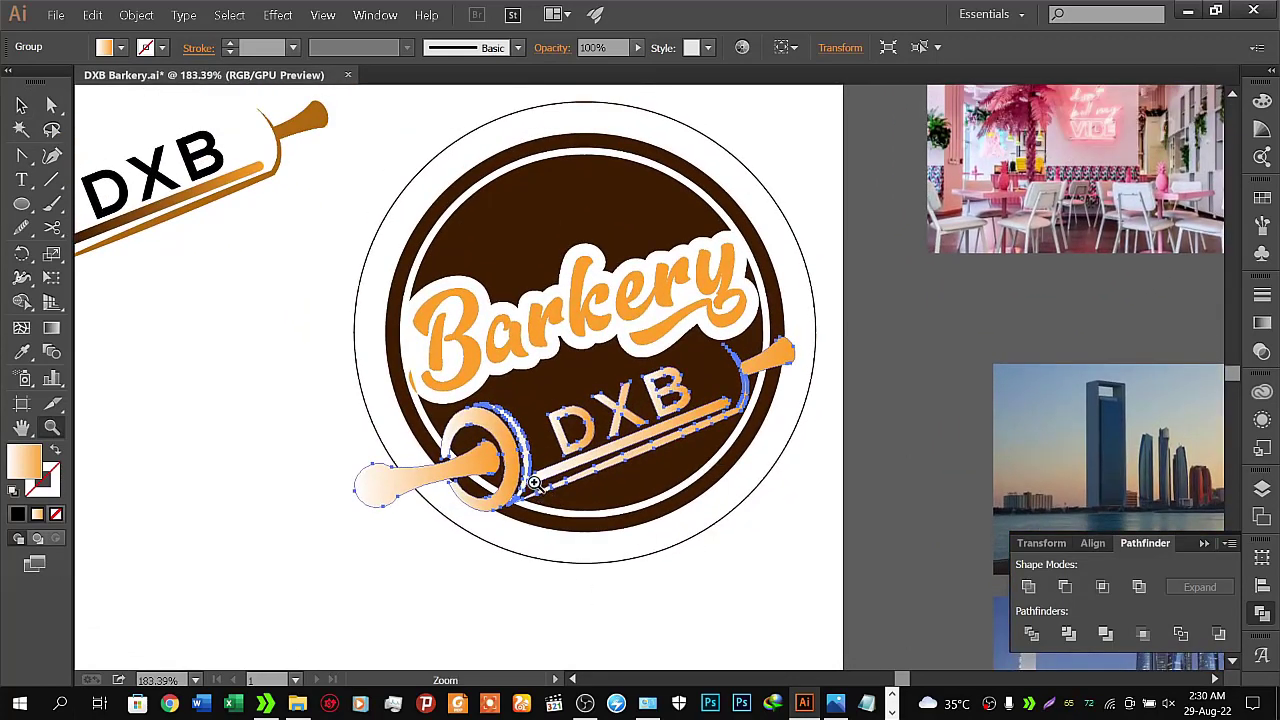
Nudge the rolling pin with the arrow keys until it sits just below the Barkery lettering
{"action": "key", "text": "v"}
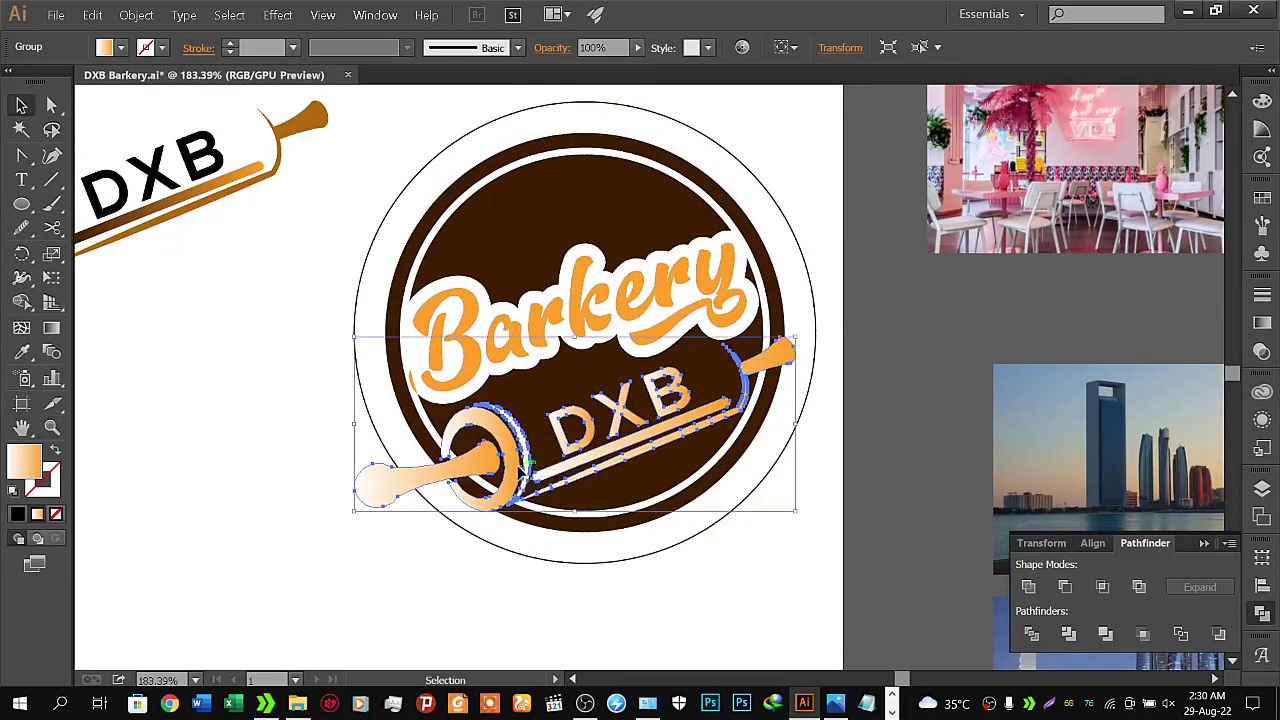
{"action": "key", "text": "Down"}
{"action": "key", "text": "Down"}
{"action": "key", "text": "Down"}
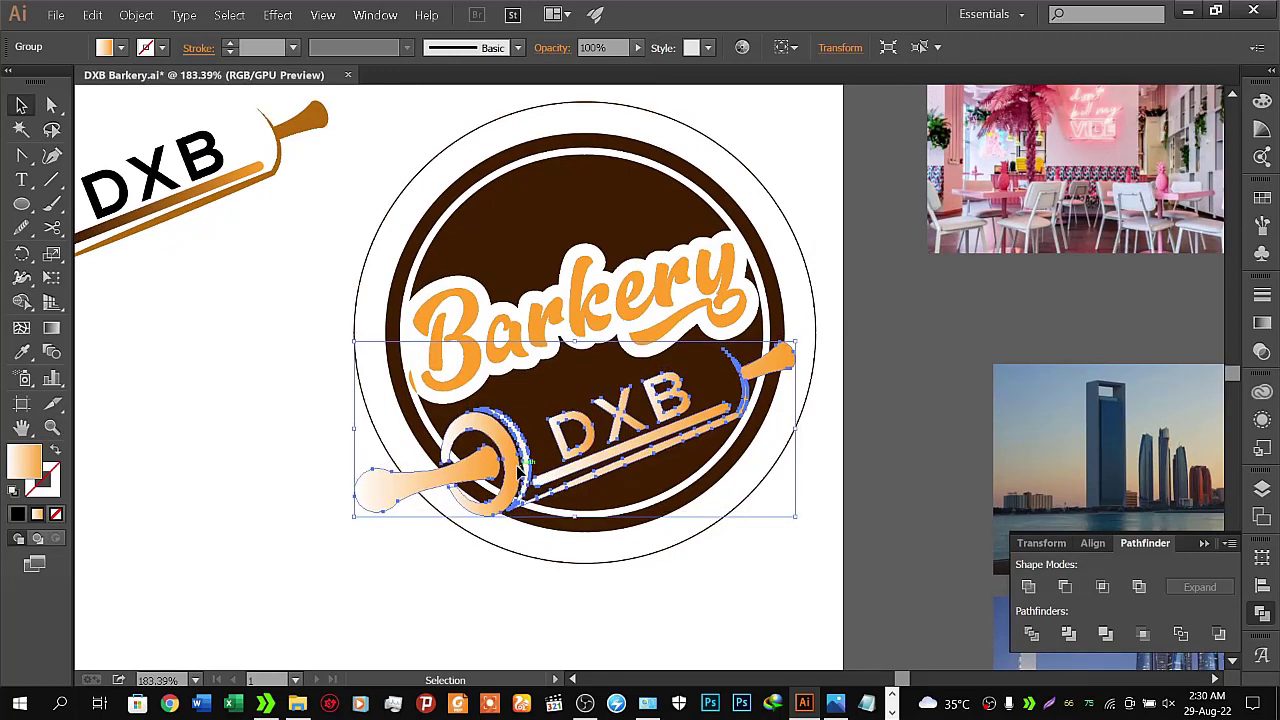
{"action": "key", "text": "Down"}
{"action": "key", "text": "Down"}
{"action": "key", "text": "Down"}
{"action": "key", "text": "Down"}
{"action": "key", "text": "Right"}
{"action": "key", "text": "Right"}
{"action": "key", "text": "Right"}
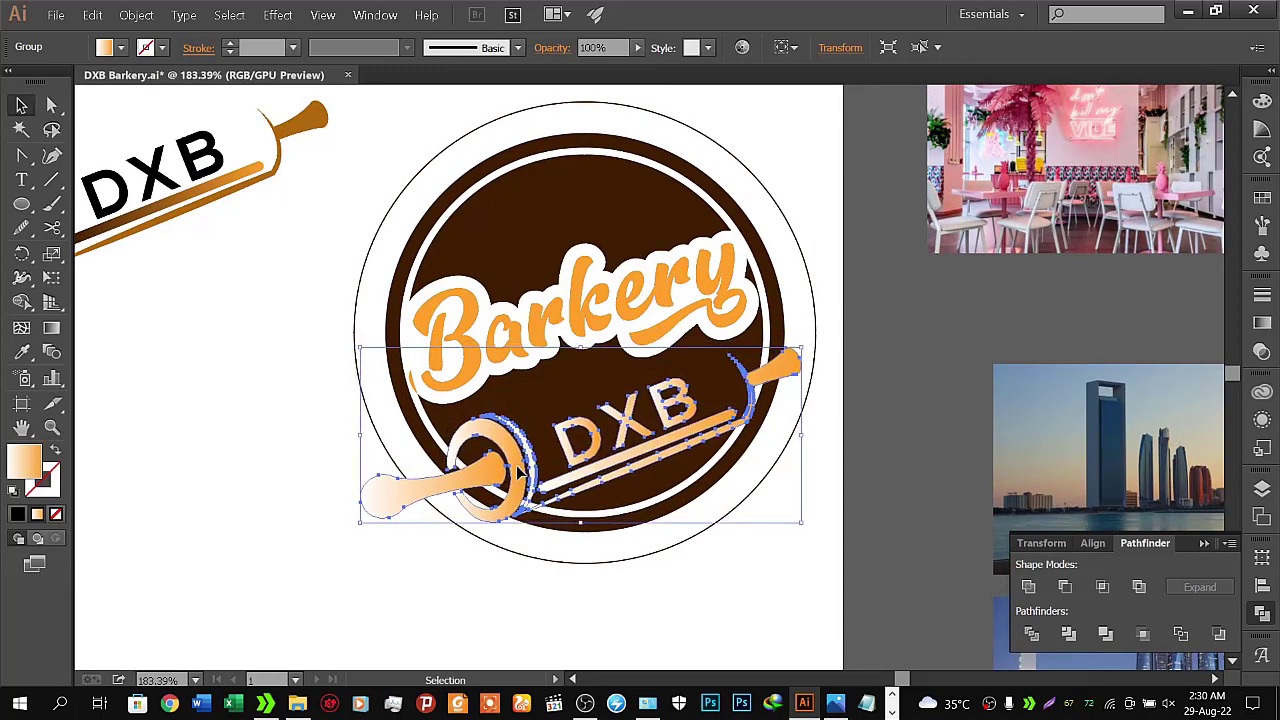
{"action": "key", "text": "Right"}
{"action": "key", "text": "Right"}
{"action": "key", "text": "Right"}
{"action": "left_click_drag", "start_coordinate": [516, 465], "coordinate": [524, 466]}
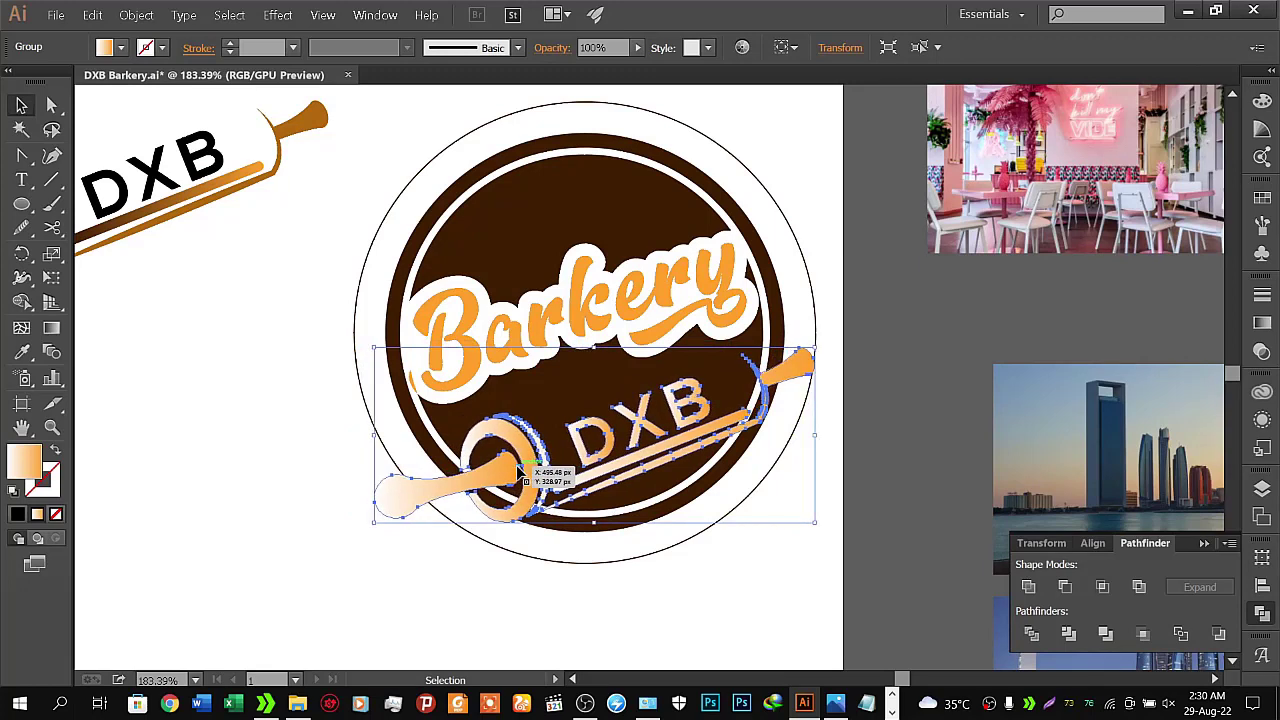
{"action": "key", "text": "Up"}
{"action": "key", "text": "Up"}
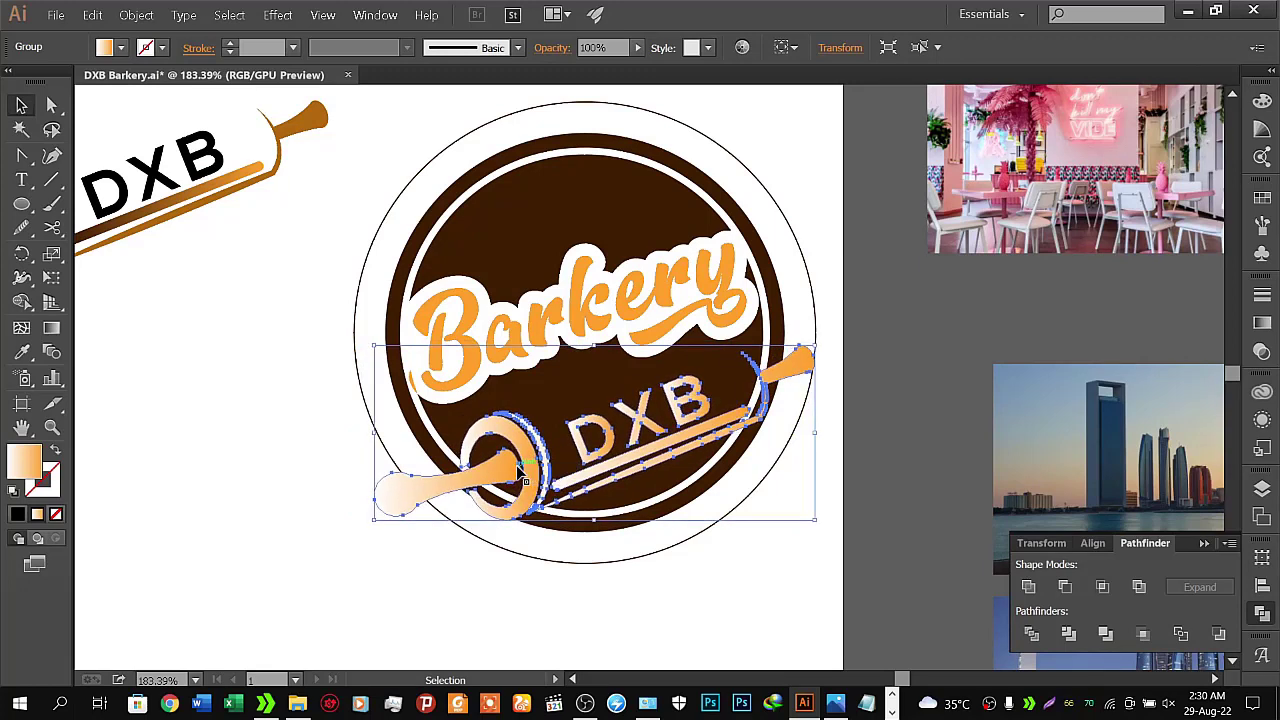
{"action": "key", "text": "Up"}
{"action": "key", "text": "Up"}
{"action": "key", "text": "Up"}
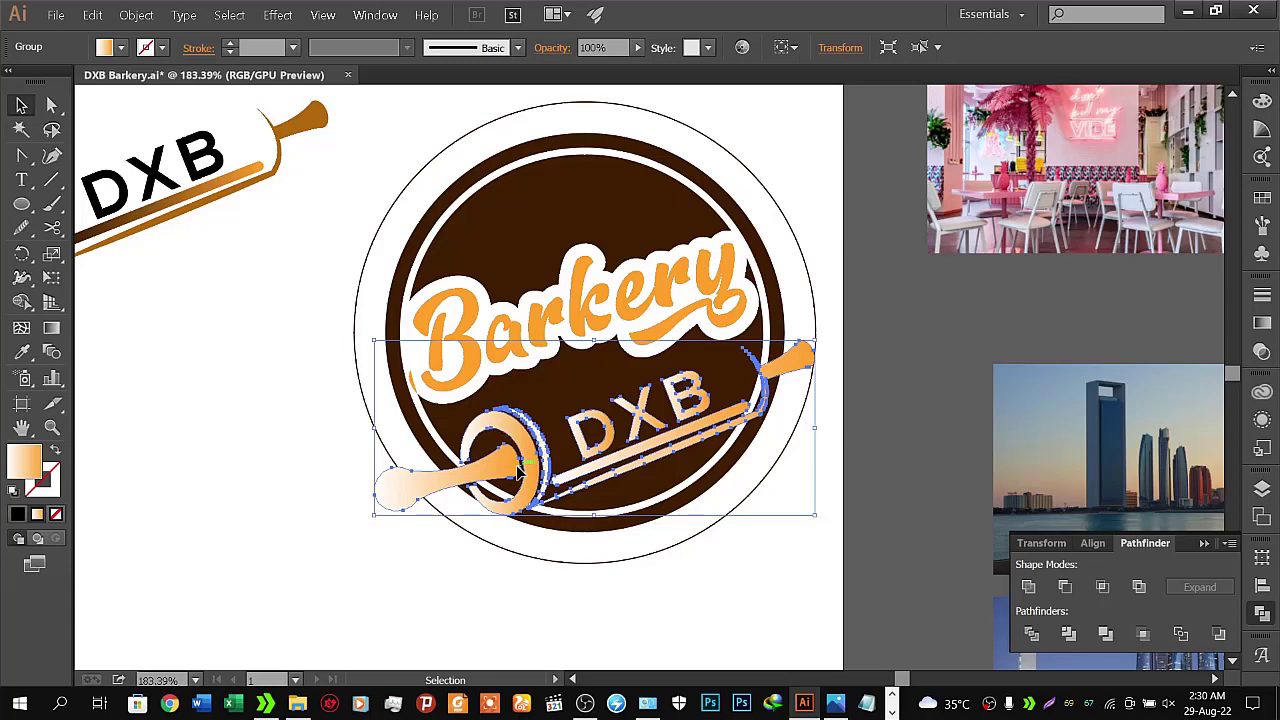
{"action": "key", "text": "Left"}
{"action": "key", "text": "Left"}
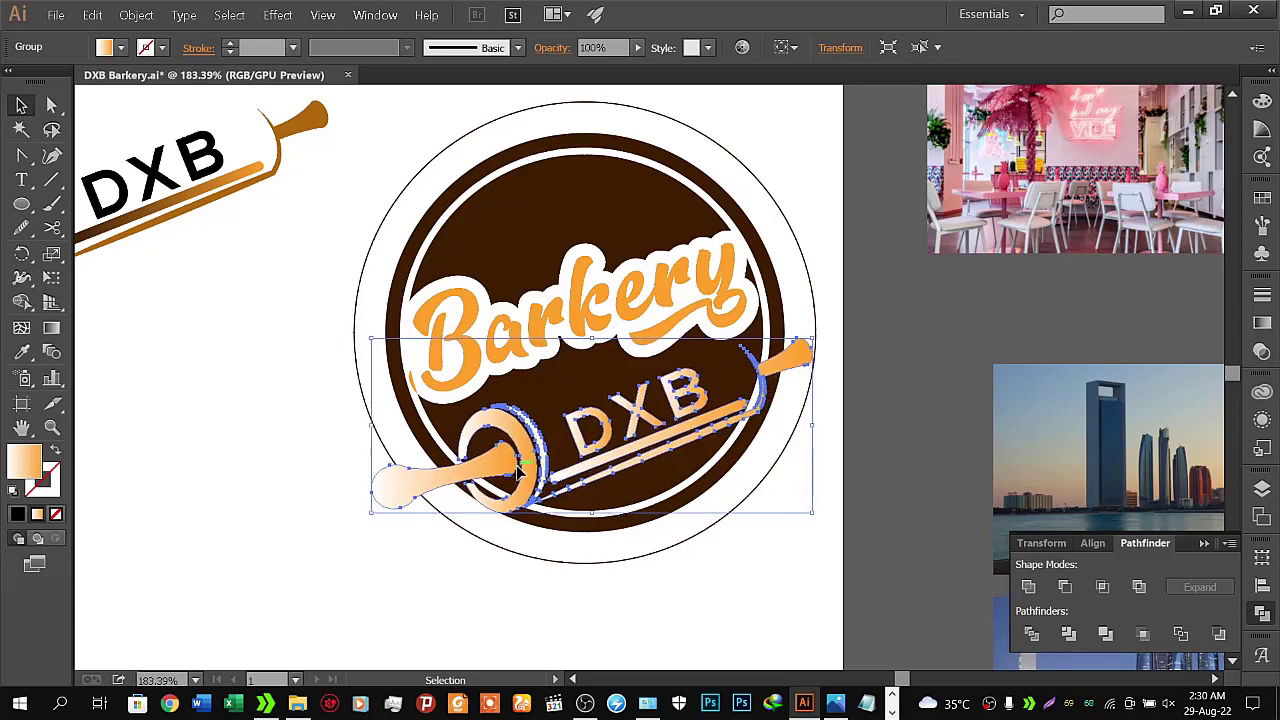
{"action": "key", "text": "Left"}
{"action": "key", "text": "Left"}
{"action": "key", "text": "Left"}
{"action": "key", "text": "Left"}
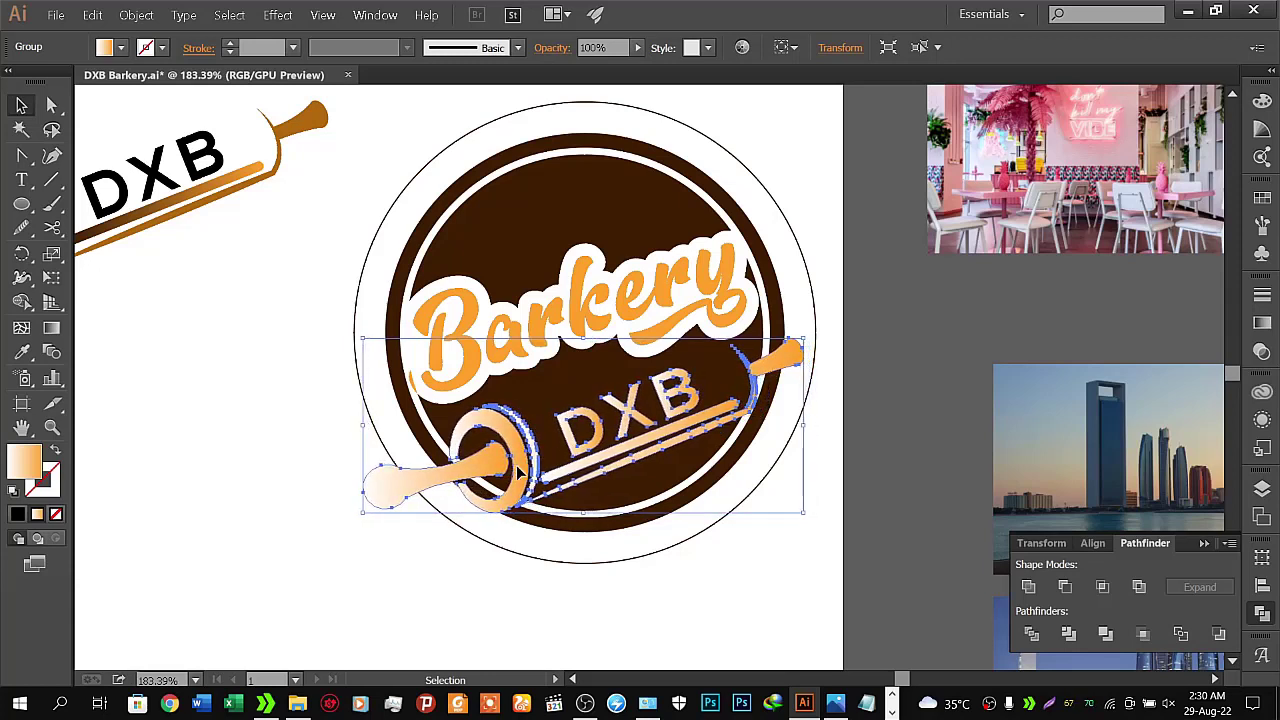
{"action": "key", "text": "Right"}
{"action": "key", "text": "Right"}
{"action": "key", "text": "Right"}
{"action": "key", "text": "Right"}
{"action": "key", "text": "Right"}
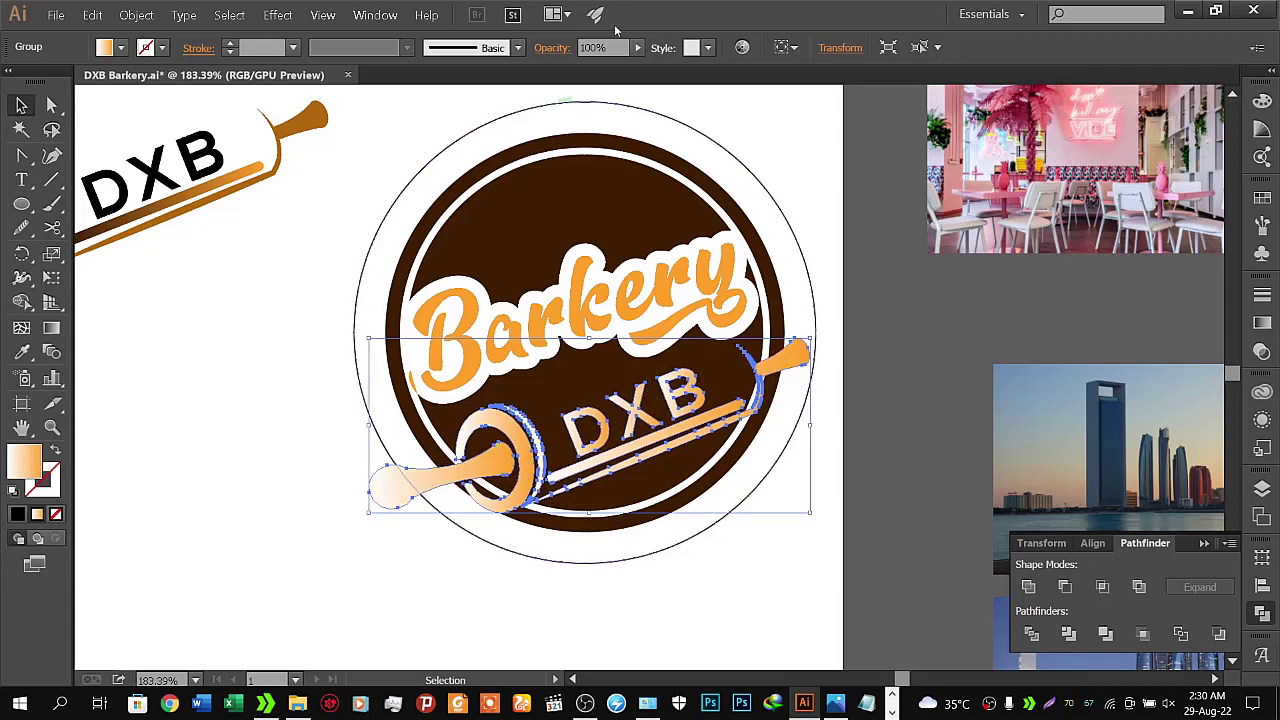
Nudge the thin outline circle right off the badge onto the pasteboard over the photos, then deselect
{"action": "left_click", "coordinate": [619, 104]}
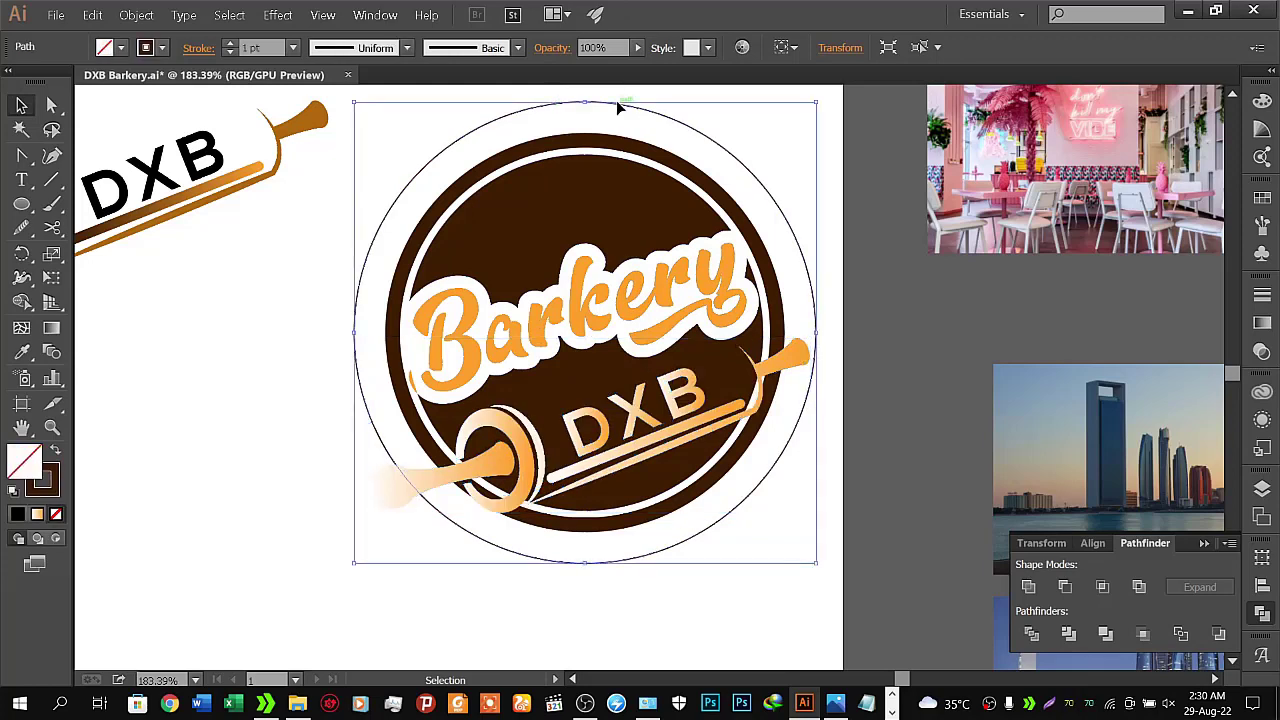
{"action": "key", "text": "Right"}
{"action": "key", "text": "Right"}
{"action": "key", "text": "Right"}
{"action": "key", "text": "Right"}
{"action": "key", "text": "Right"}
{"action": "key", "text": "Right"}
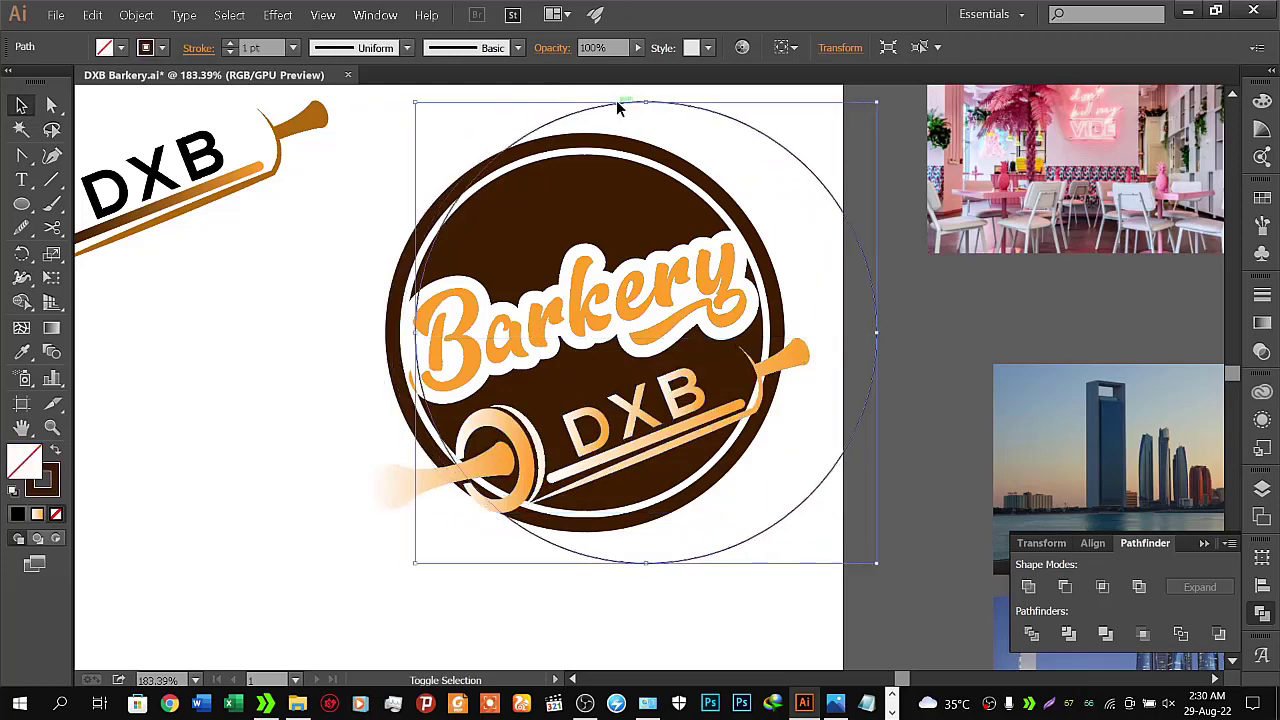
{"action": "key", "text": "Right"}
{"action": "key", "text": "Right"}
{"action": "key", "text": "Right"}
{"action": "key", "text": "Right"}
{"action": "key", "text": "Right"}
{"action": "key", "text": "Right"}
{"action": "key", "text": "Right"}
{"action": "key", "text": "Right"}
{"action": "key", "text": "Right"}
{"action": "key", "text": "Right"}
{"action": "key", "text": "Right"}
{"action": "key", "text": "Right"}
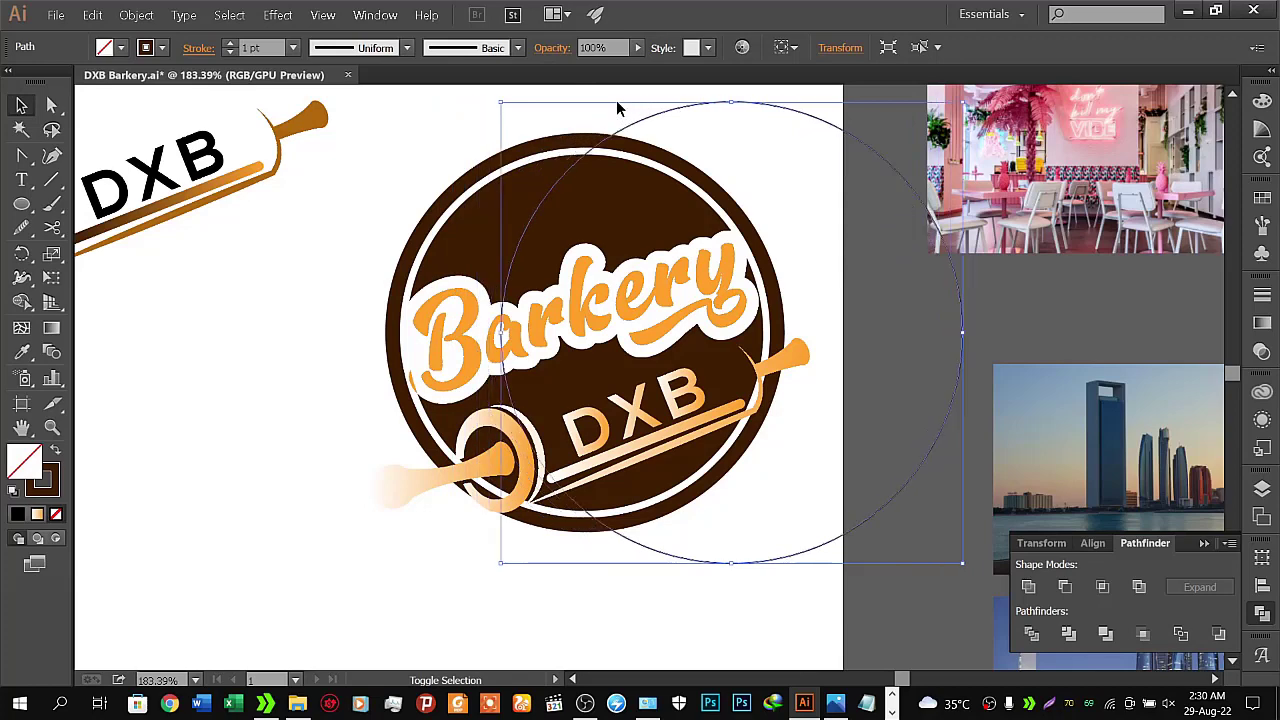
{"action": "key", "text": "Right"}
{"action": "key", "text": "Right"}
{"action": "key", "text": "Right"}
{"action": "key", "text": "Right"}
{"action": "key", "text": "Right"}
{"action": "key", "text": "Right"}
{"action": "key", "text": "Right"}
{"action": "key", "text": "Right"}
{"action": "key", "text": "Right"}
{"action": "key", "text": "Right"}
{"action": "key", "text": "Right"}
{"action": "key", "text": "Right"}
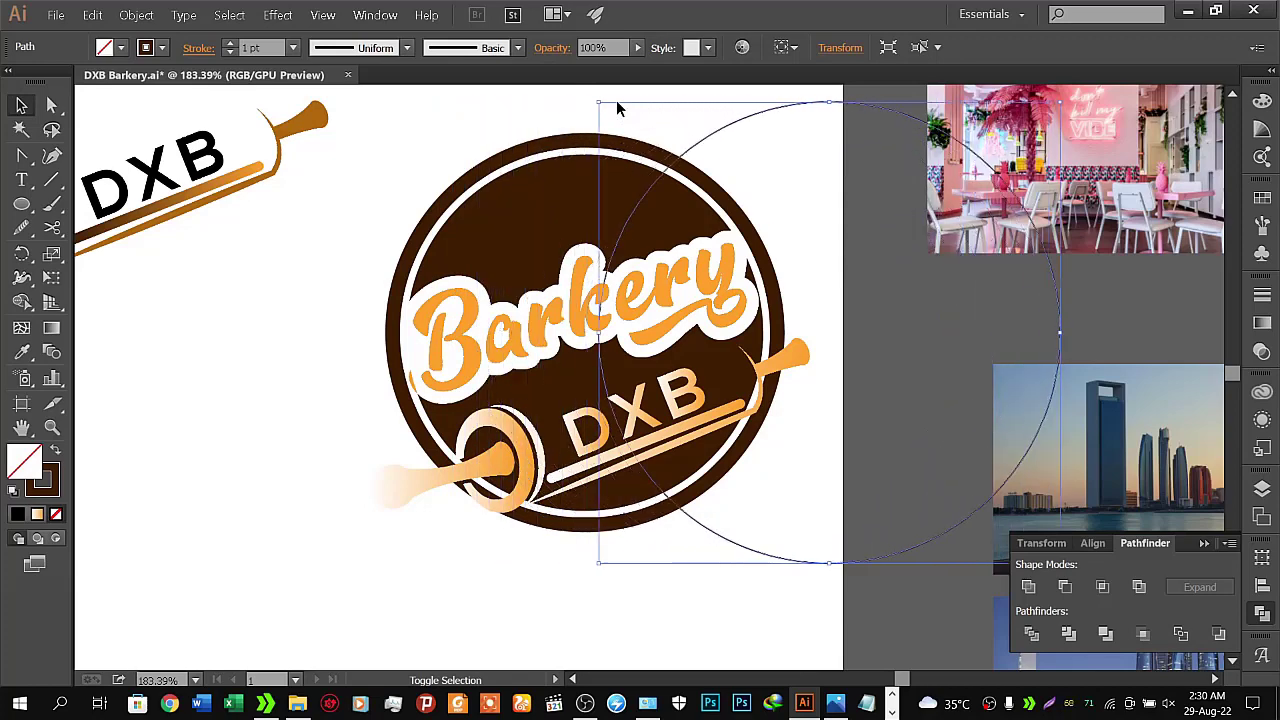
{"action": "key", "text": "Right"}
{"action": "key", "text": "Right"}
{"action": "key", "text": "Right"}
{"action": "key", "text": "Right"}
{"action": "key", "text": "Right"}
{"action": "key", "text": "Right"}
{"action": "key", "text": "Right"}
{"action": "key", "text": "Right"}
{"action": "key", "text": "Right"}
{"action": "key", "text": "Right"}
{"action": "key", "text": "Right"}
{"action": "key", "text": "Right"}
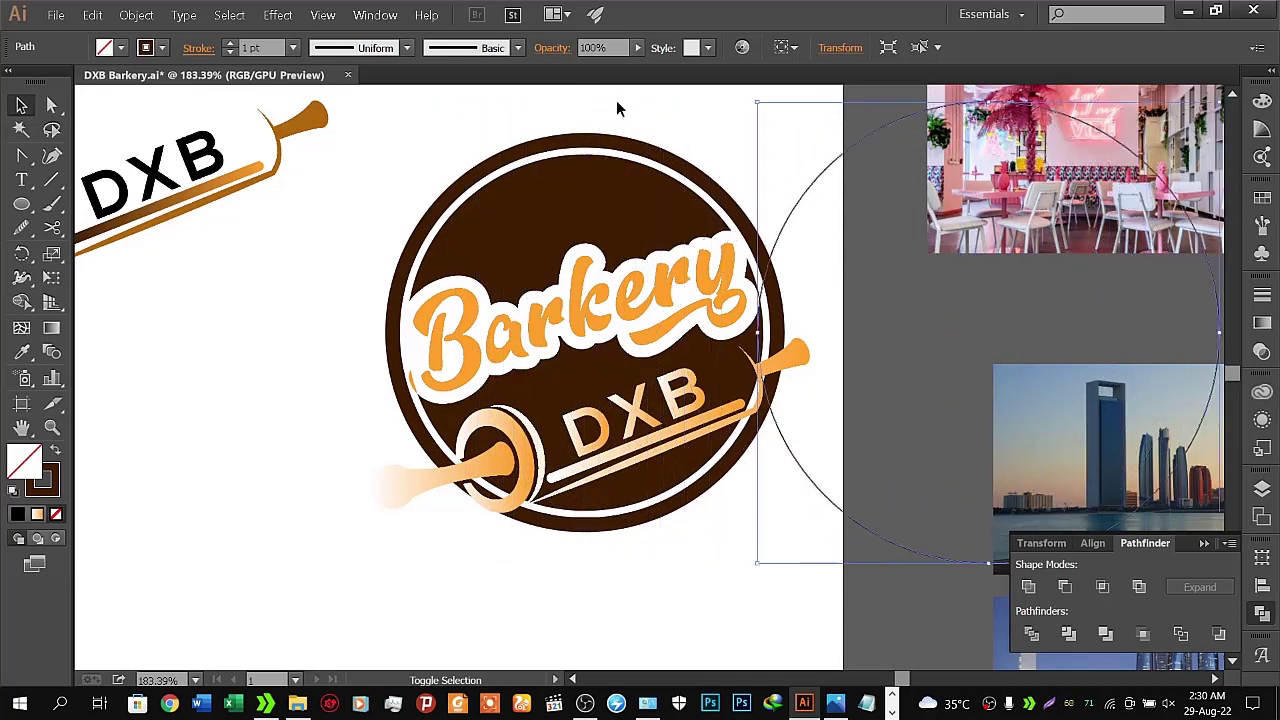
{"action": "key", "text": "Right"}
{"action": "key", "text": "Right"}
{"action": "key", "text": "Right"}
{"action": "key", "text": "Right"}
{"action": "key", "text": "Right"}
{"action": "key", "text": "Right"}
{"action": "key", "text": "Right"}
{"action": "key", "text": "Right"}
{"action": "key", "text": "Right"}
{"action": "key", "text": "Right"}
{"action": "key", "text": "Right"}
{"action": "key", "text": "Right"}
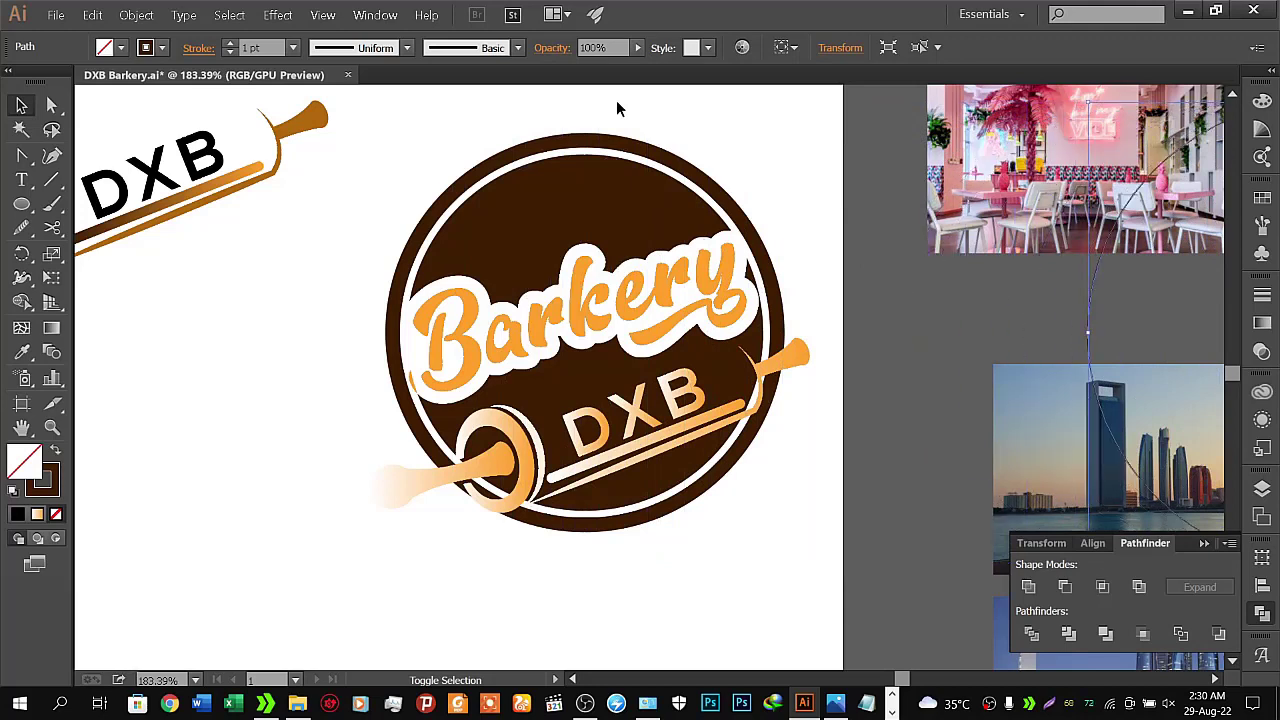
{"action": "key", "text": "Right"}
{"action": "key", "text": "Right"}
{"action": "key", "text": "Right"}
{"action": "left_click", "coordinate": [279, 327]}
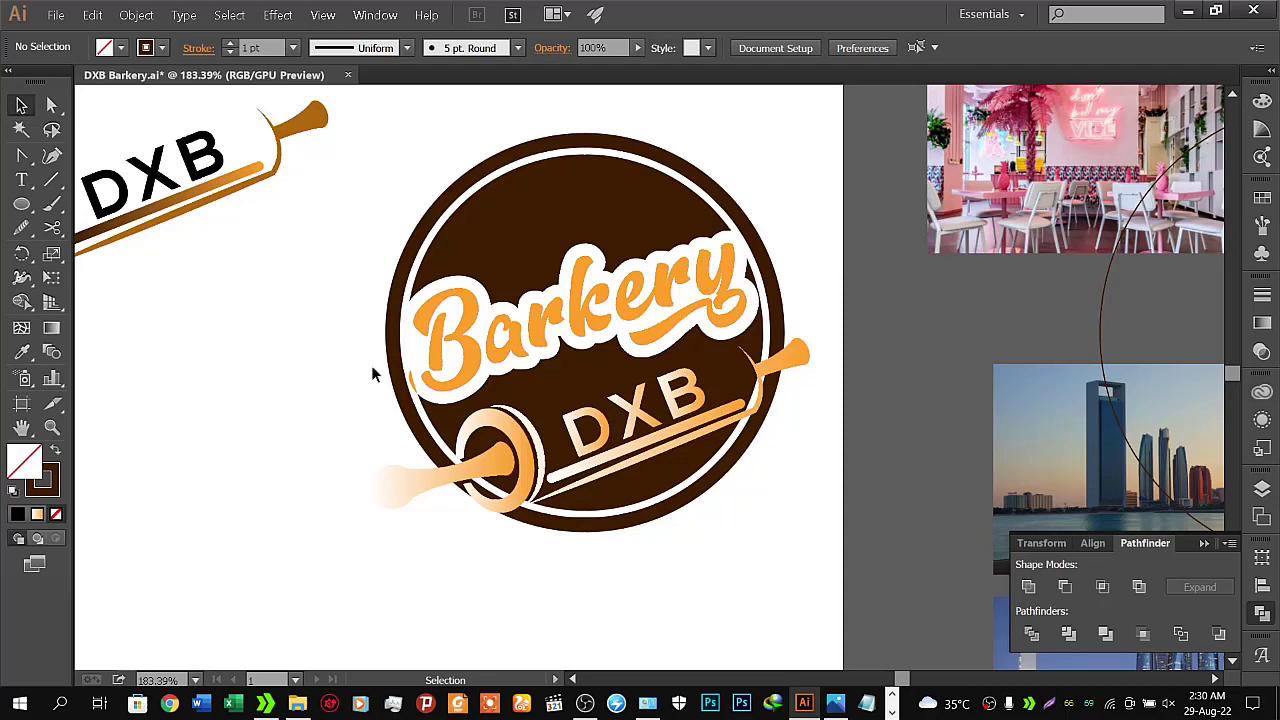
Ungroup the existing Barkery lettering group
{"action": "left_click", "coordinate": [432, 381]}
{"action": "right_click", "coordinate": [432, 381]}
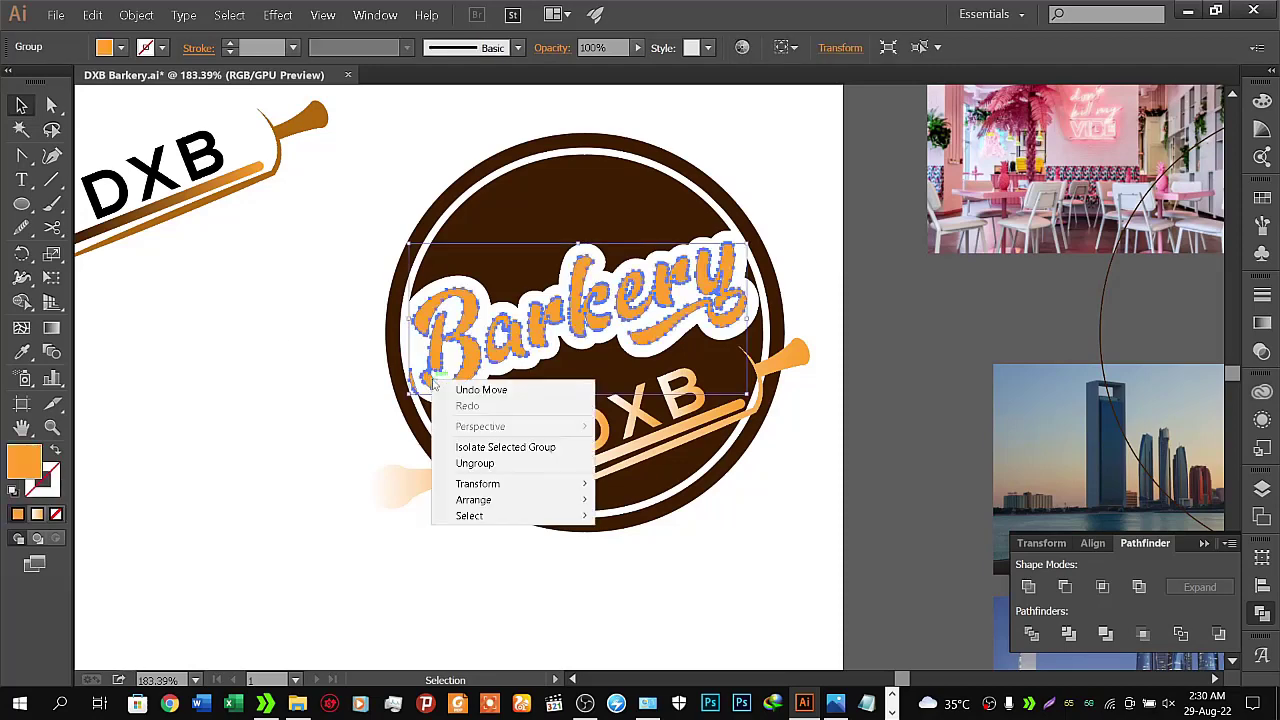
{"action": "left_click", "coordinate": [475, 457]}
{"action": "left_click", "coordinate": [351, 440]}
{"action": "left_click", "coordinate": [414, 384]}
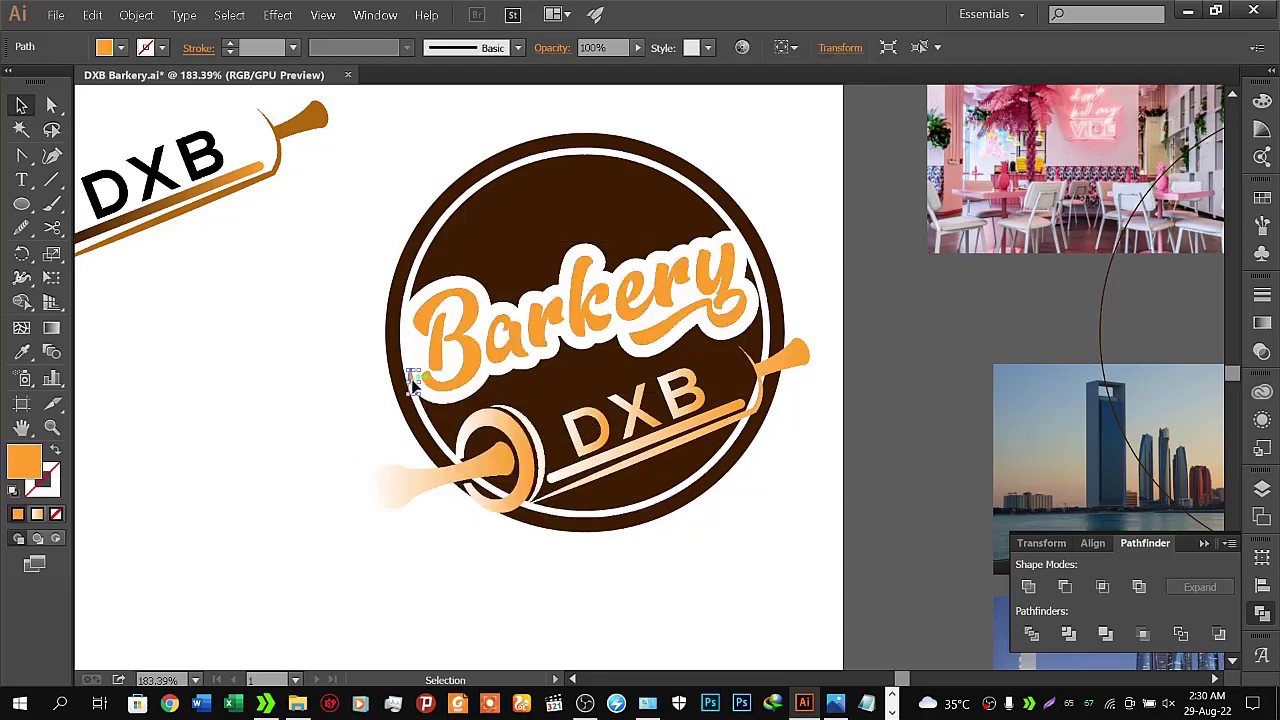
{"action": "left_click", "coordinate": [297, 397]}
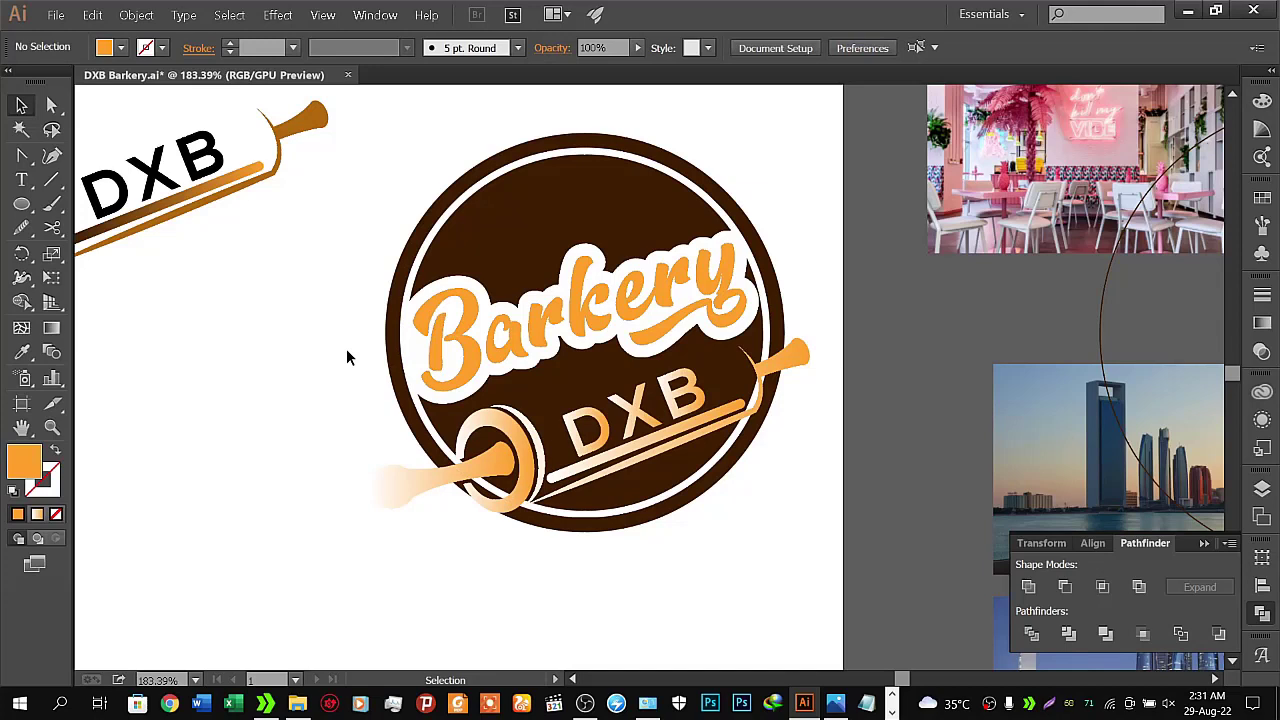
Shift-select every Barkery letter and group them into one group
{"action": "left_click", "coordinate": [443, 348]}
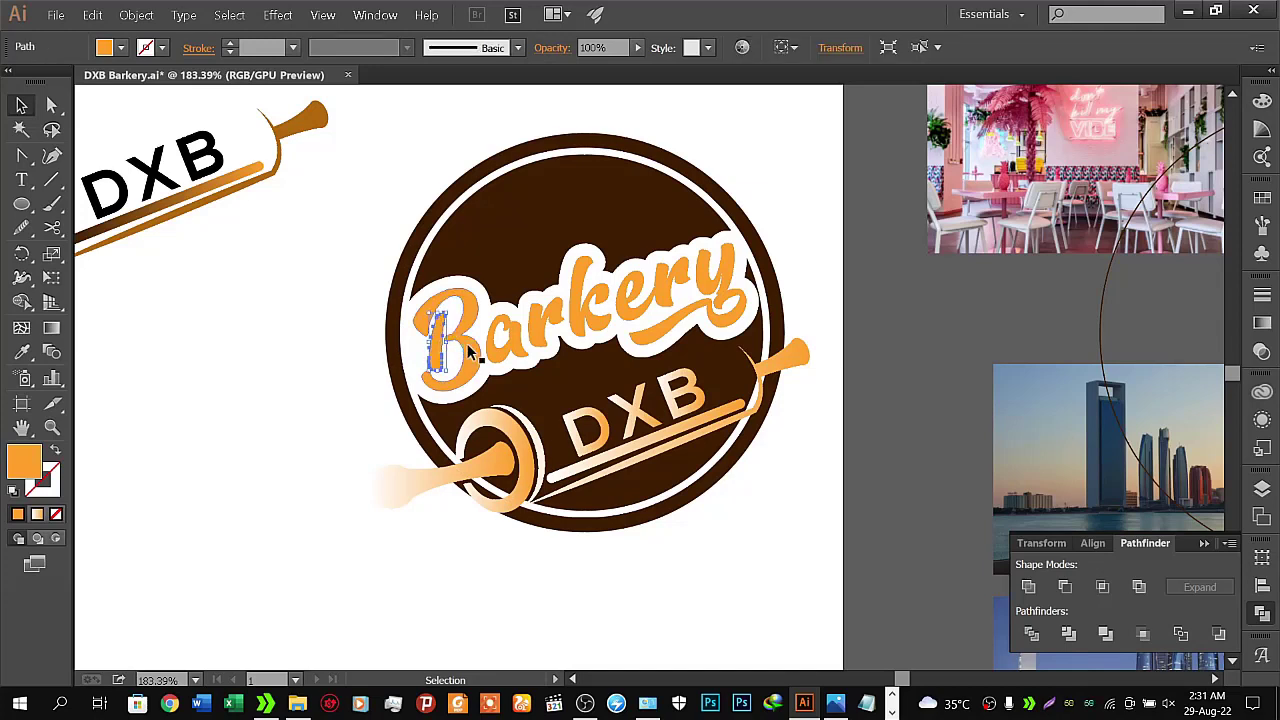
{"action": "left_click", "coordinate": [467, 347], "text": "shift"}
{"action": "left_click", "coordinate": [535, 335], "text": "shift"}
{"action": "left_click", "coordinate": [583, 305], "text": "shift"}
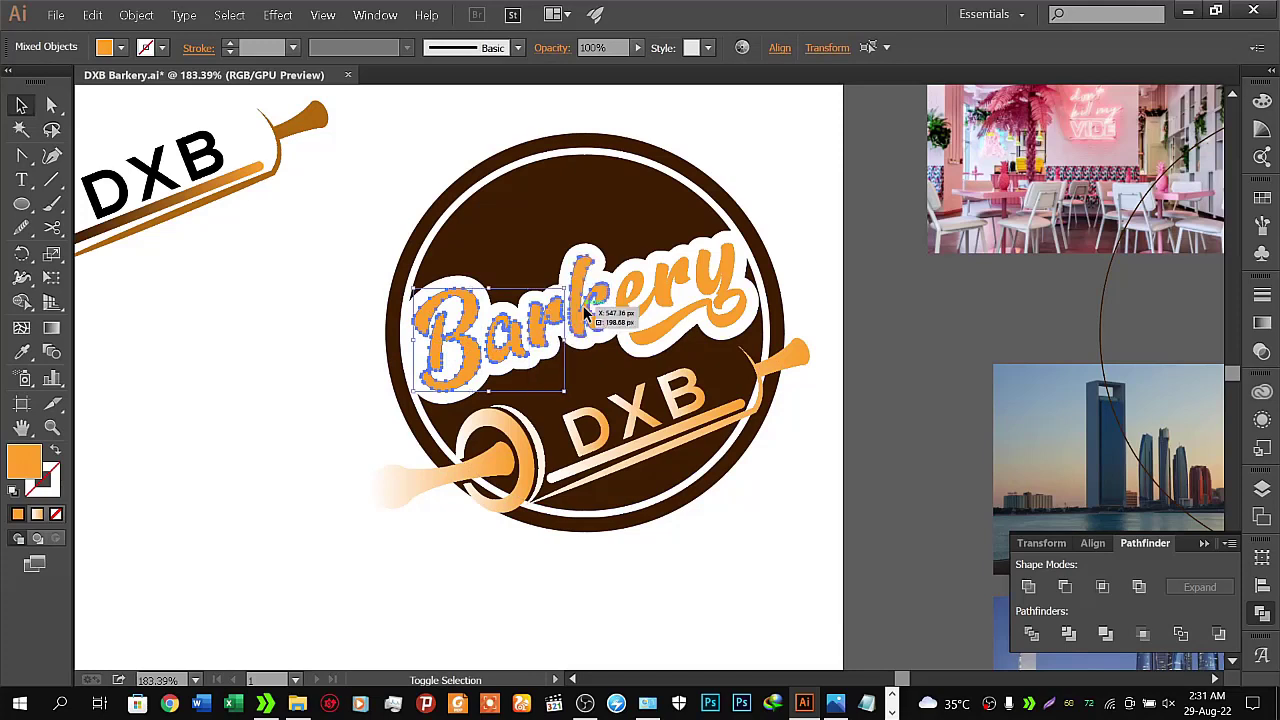
{"action": "left_click", "coordinate": [662, 295], "text": "shift"}
{"action": "left_click", "coordinate": [683, 318], "text": "shift"}
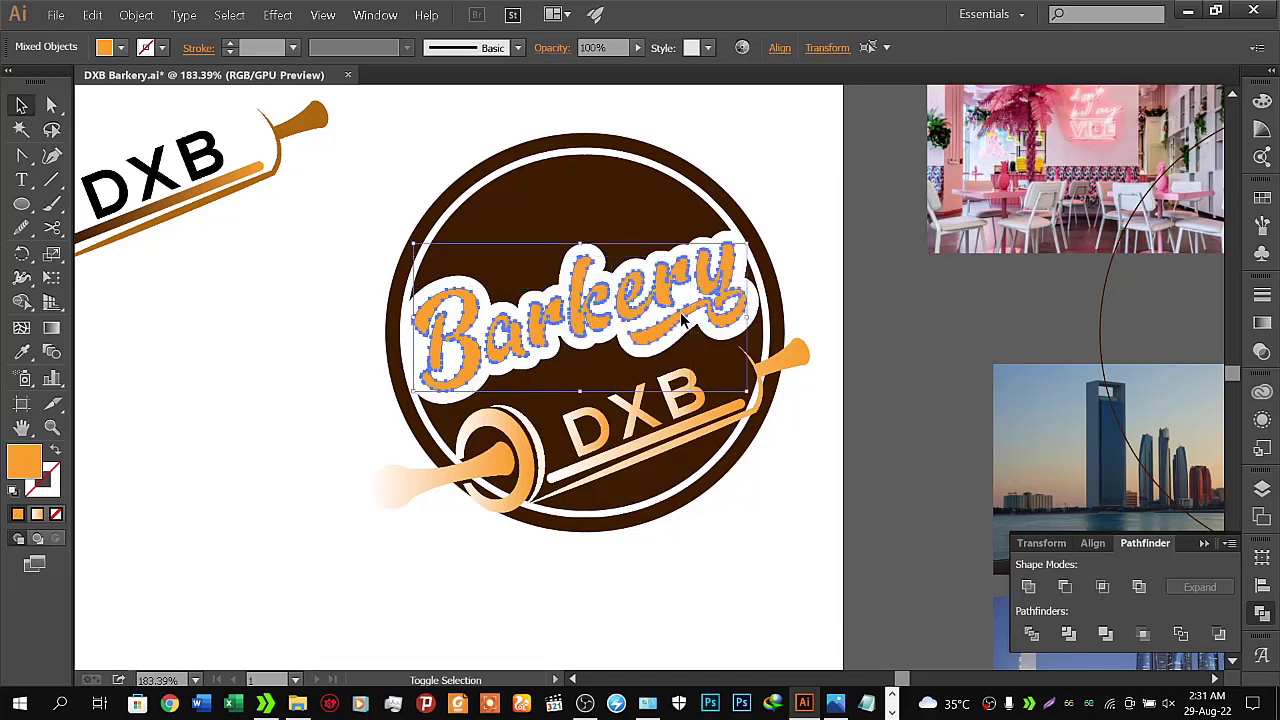
{"action": "right_click", "coordinate": [683, 318]}
{"action": "left_click", "coordinate": [740, 378]}
{"action": "left_click", "coordinate": [802, 216]}
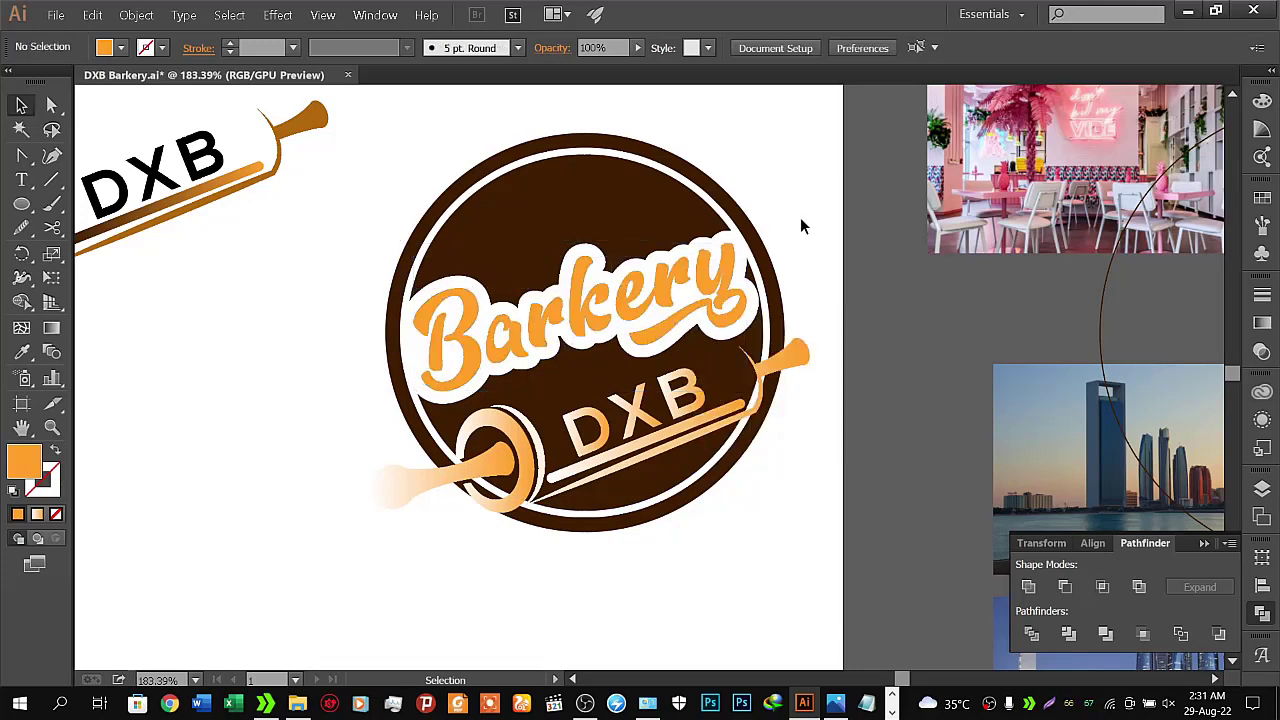
{"action": "left_click", "coordinate": [668, 400]}
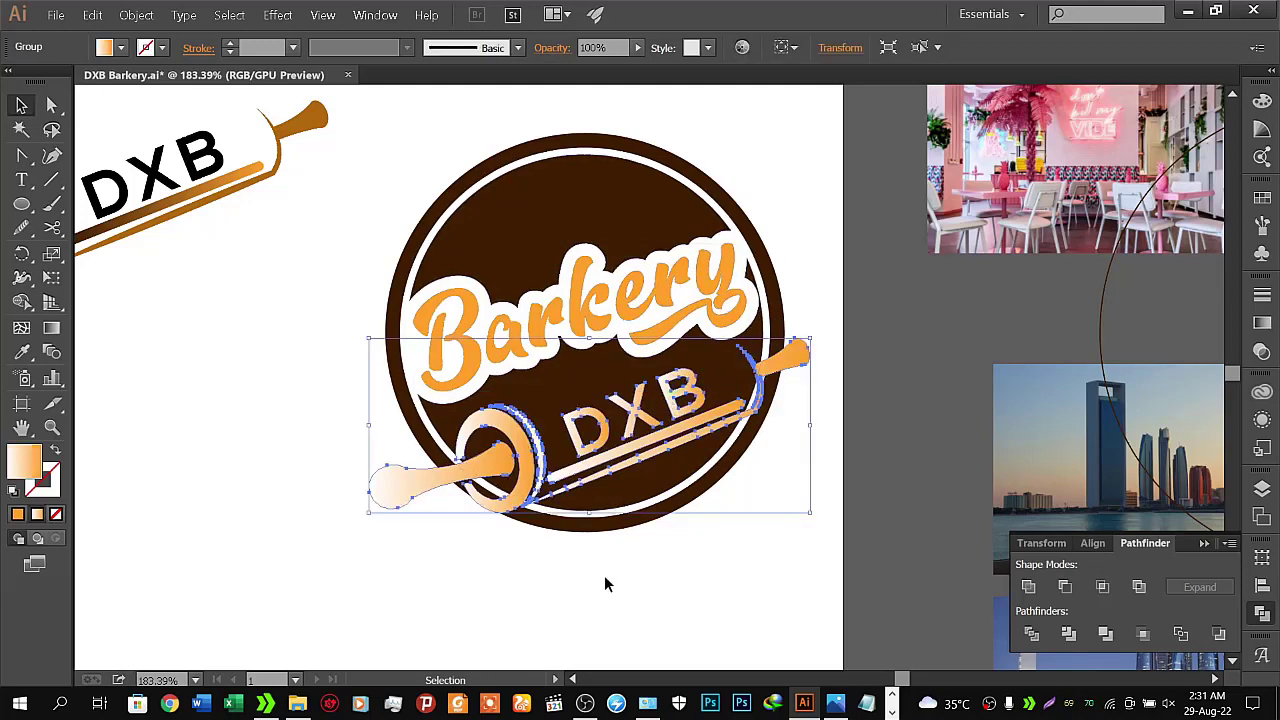
Nudge the DXB rolling pin down and sideways with the arrow keys to reposition it on the badge
{"action": "key", "text": "Down"}
{"action": "key", "text": "Left"}
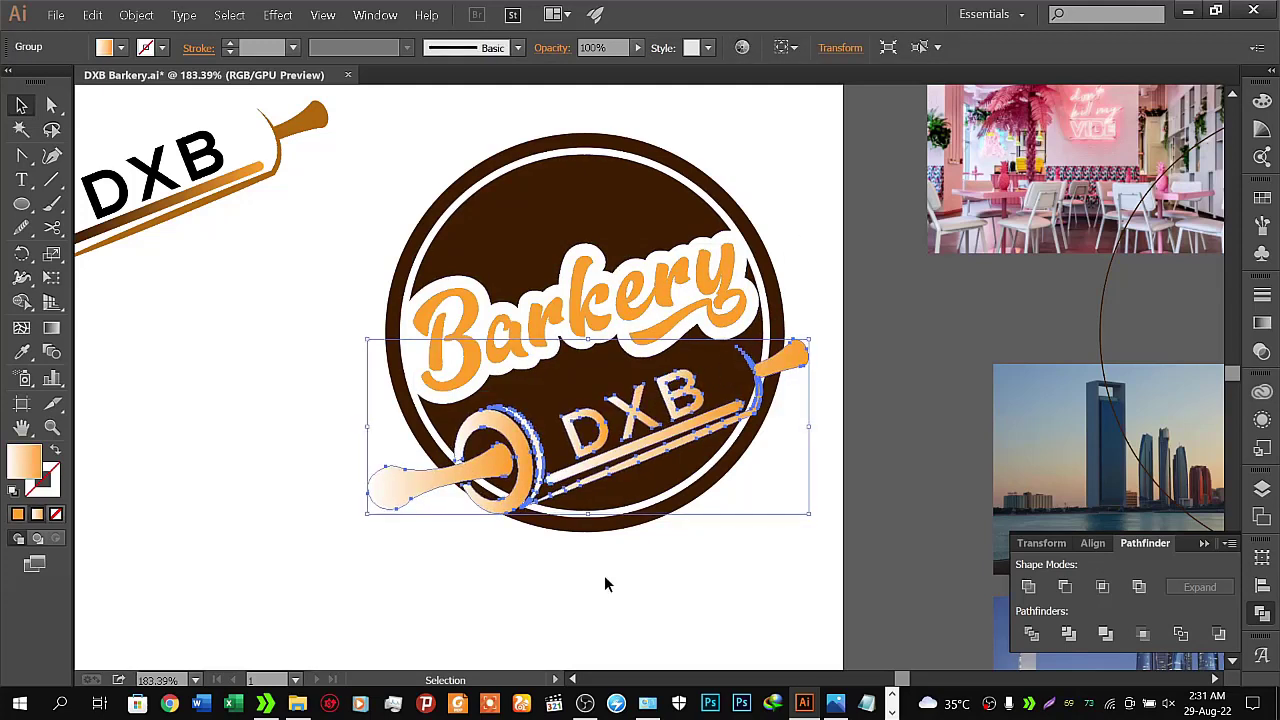
{"action": "key", "text": "Down"}
{"action": "key", "text": "Down"}
{"action": "key", "text": "Down"}
{"action": "key", "text": "Down"}
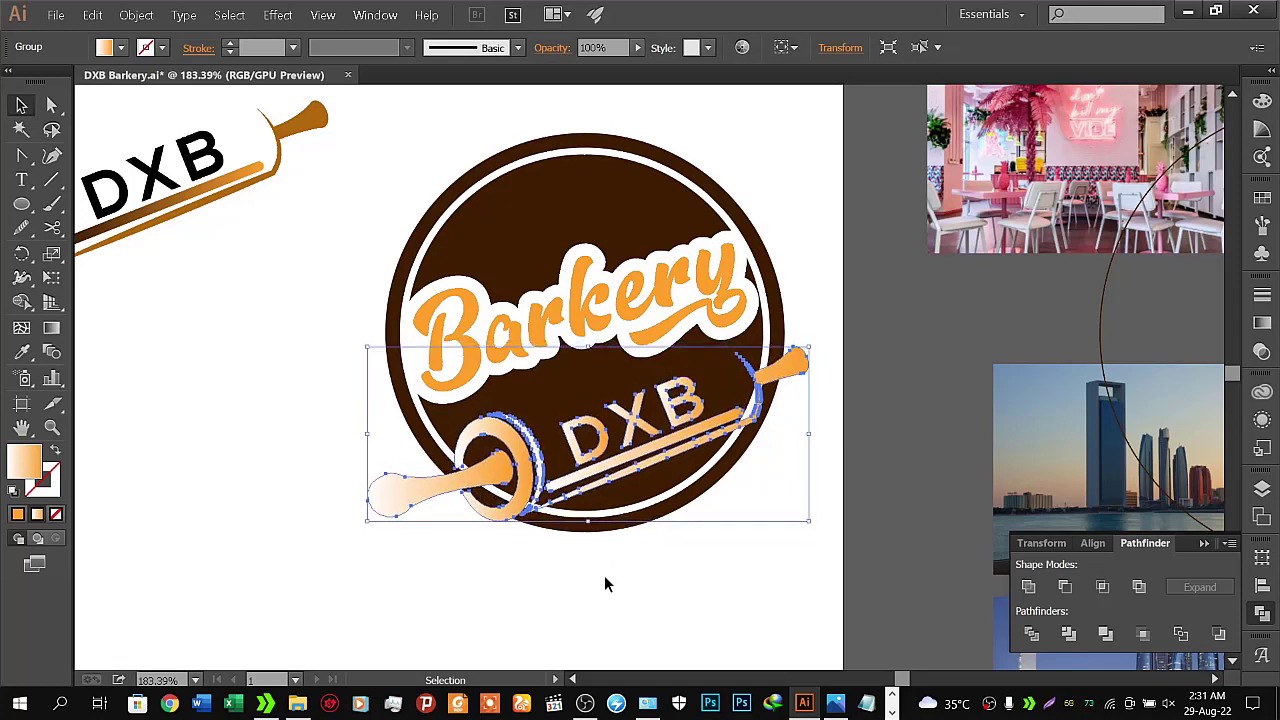
{"action": "key", "text": "Down"}
{"action": "key", "text": "Right"}
{"action": "key", "text": "Right"}
{"action": "key", "text": "Right"}
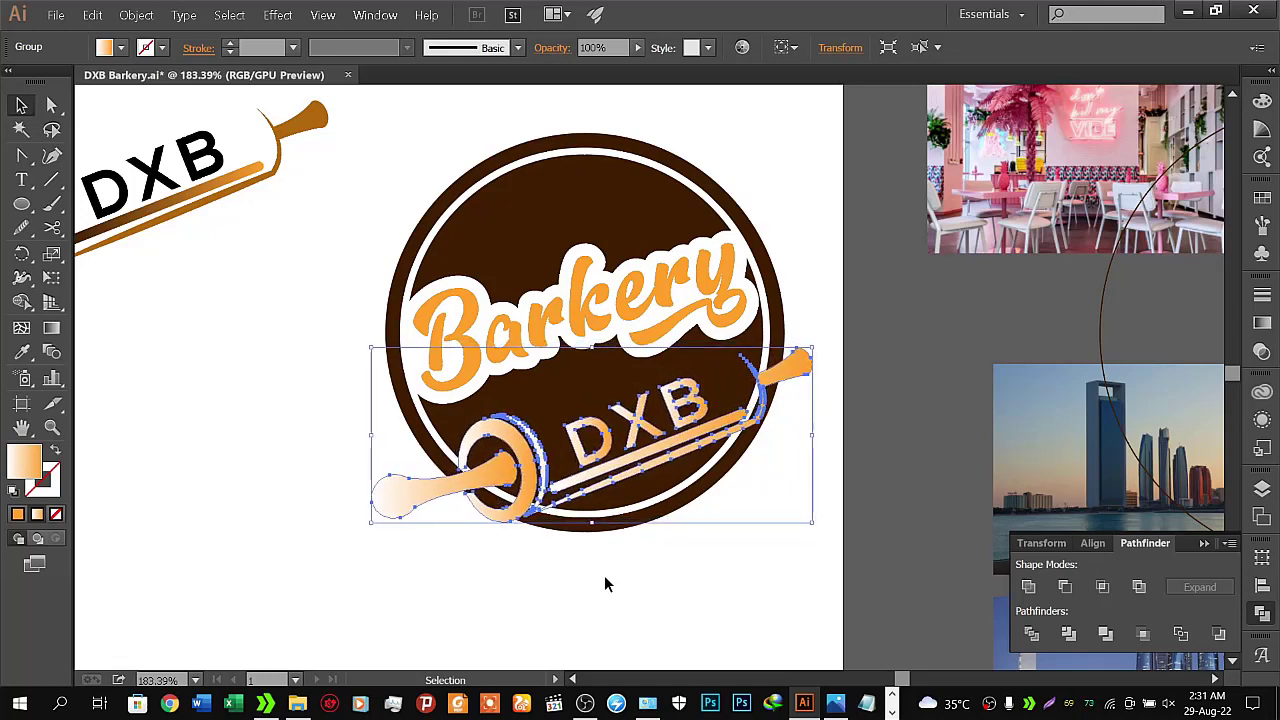
{"action": "key", "text": "Right"}
{"action": "key", "text": "Right"}
{"action": "key", "text": "Right"}
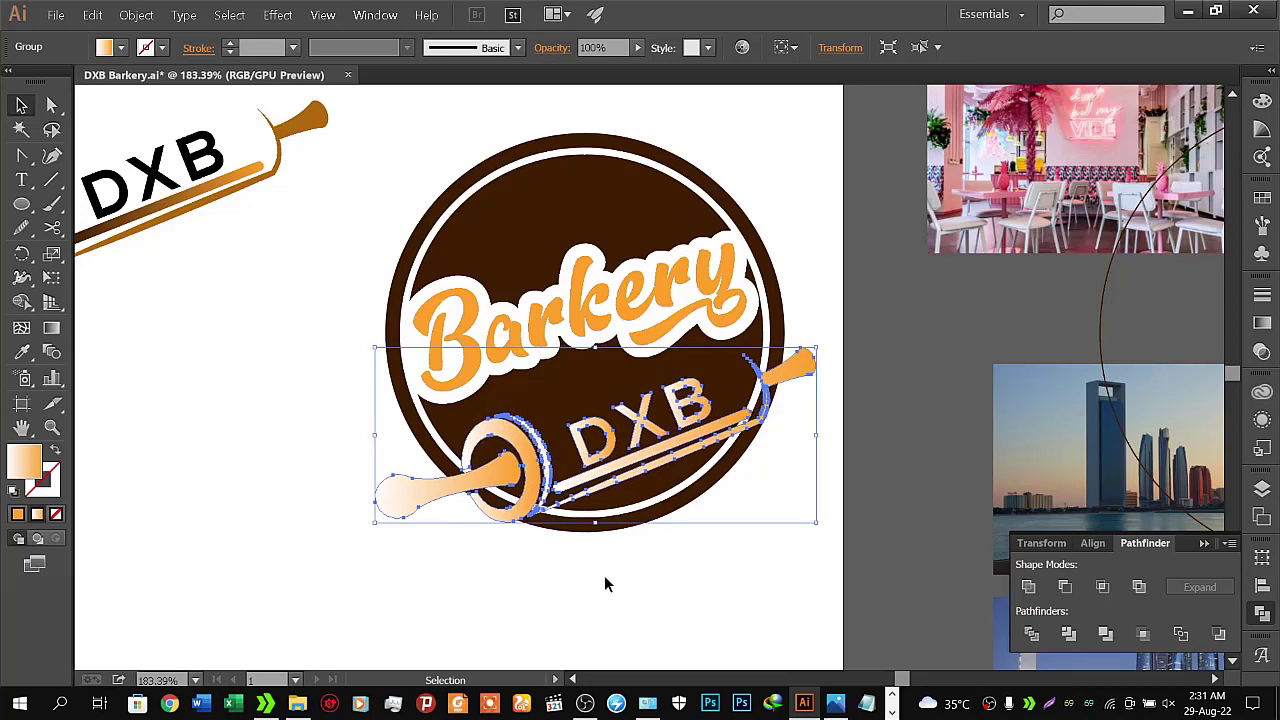
{"action": "key", "text": "Up"}
{"action": "key", "text": "Up"}
{"action": "key", "text": "Up"}
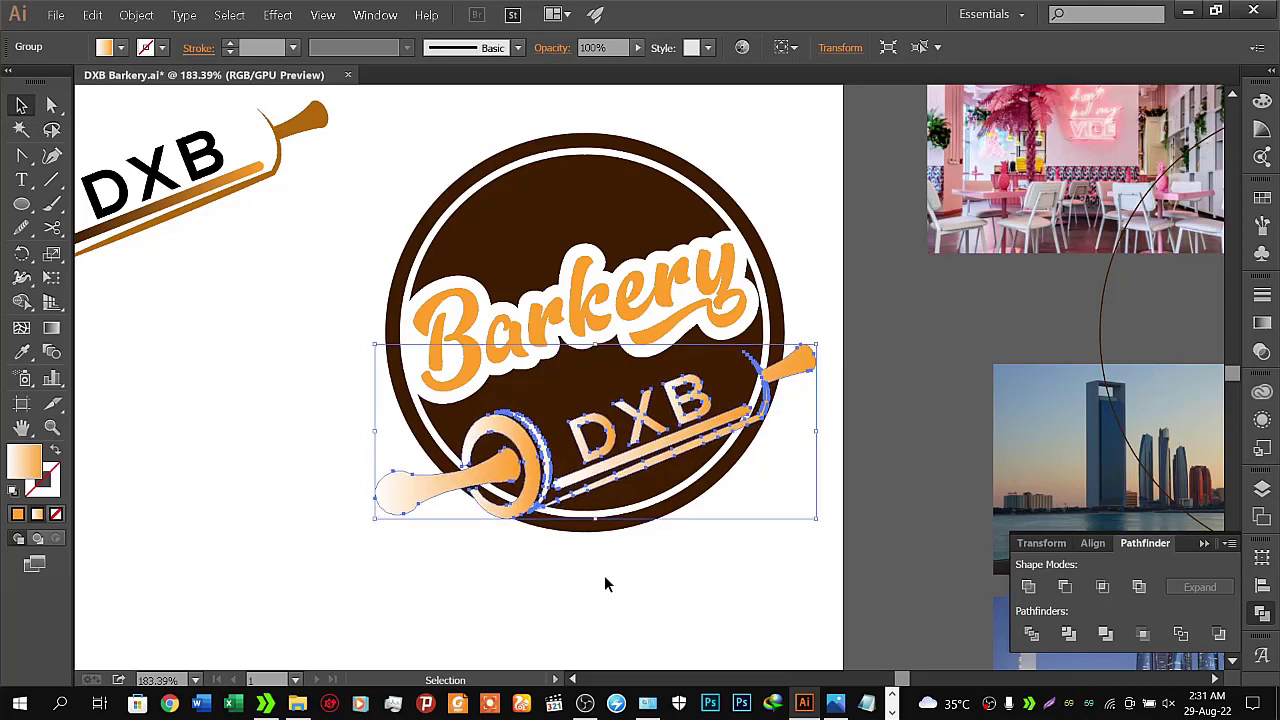
{"action": "key", "text": "Down"}
{"action": "key", "text": "Down"}
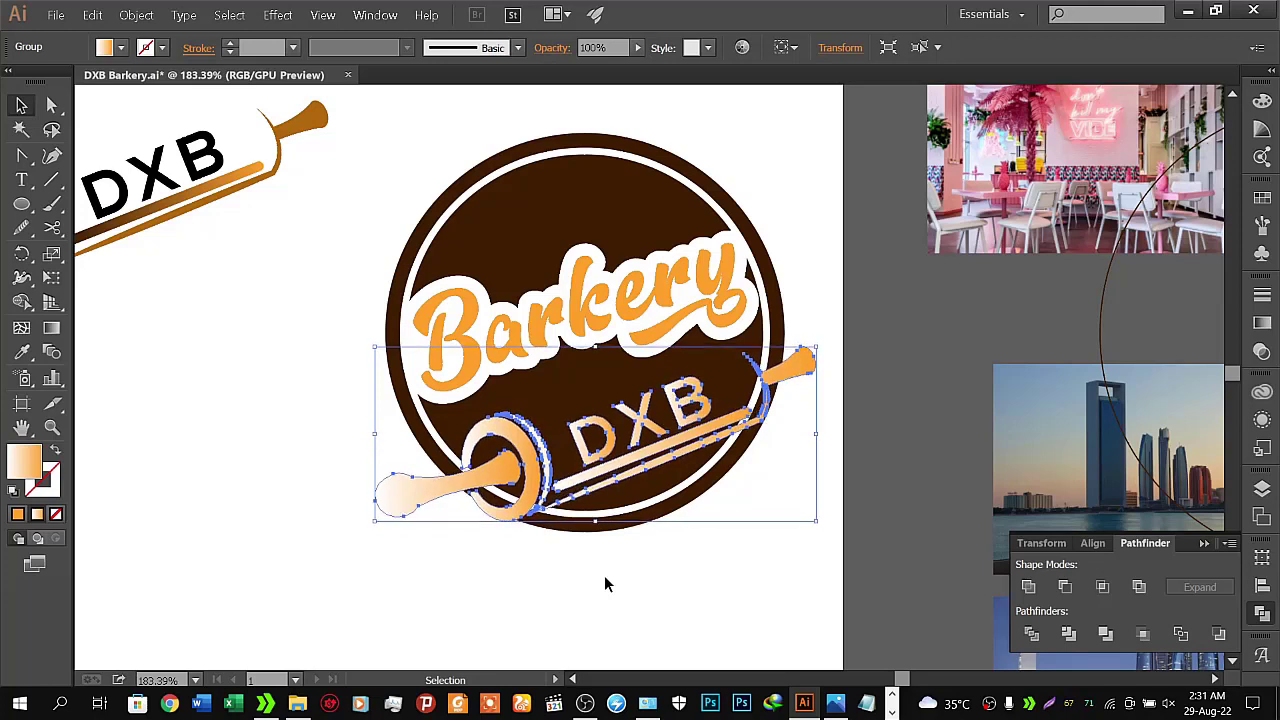
{"action": "key", "text": "Down"}
{"action": "key", "text": "Right"}
{"action": "key", "text": "Right"}
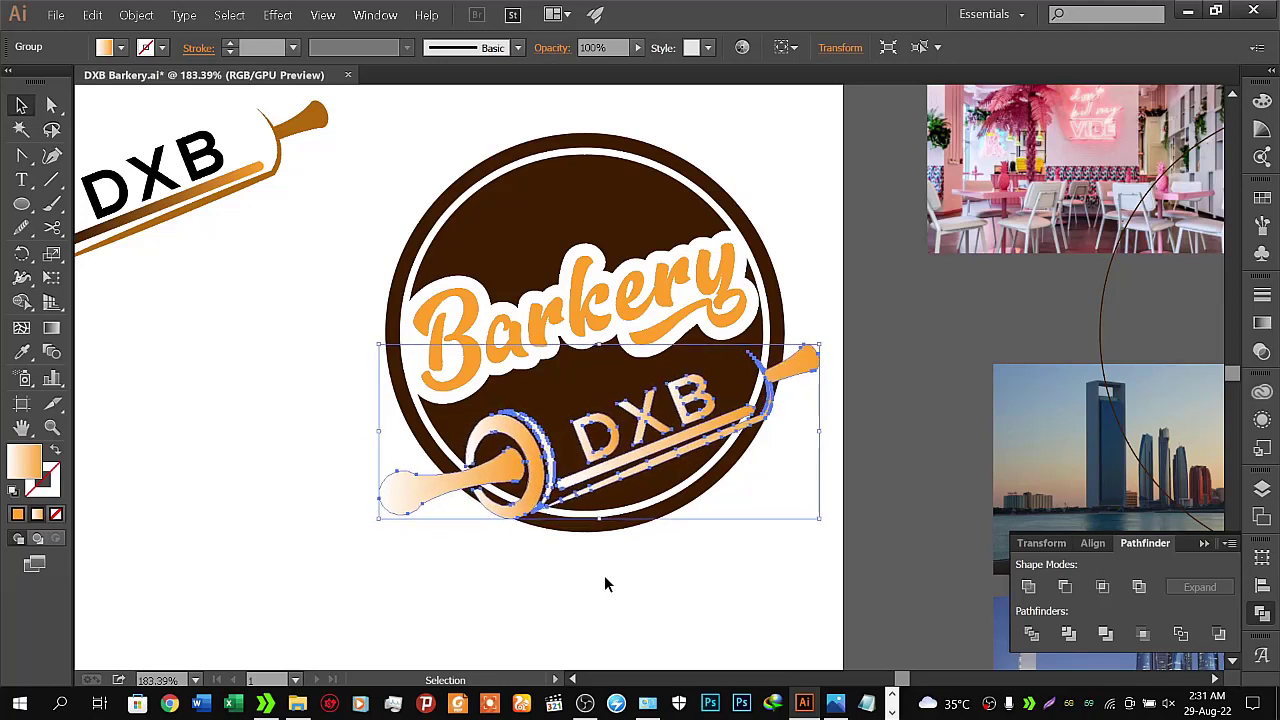
{"action": "key", "text": "Right"}
{"action": "key", "text": "Right"}
{"action": "key", "text": "Right"}
{"action": "key", "text": "Right"}
{"action": "key", "text": "Right"}
{"action": "key", "text": "Right"}
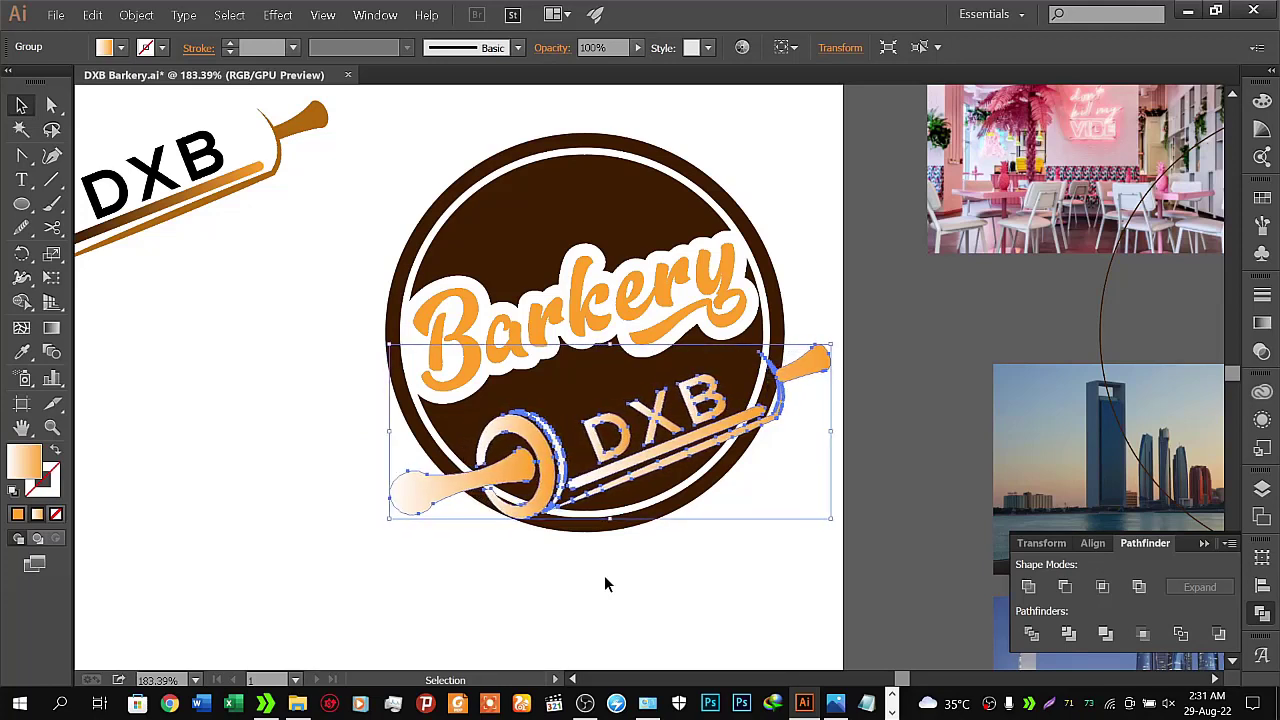
{"action": "key", "text": "Right"}
{"action": "key", "text": "Right"}
{"action": "key", "text": "Left"}
{"action": "key", "text": "Left"}
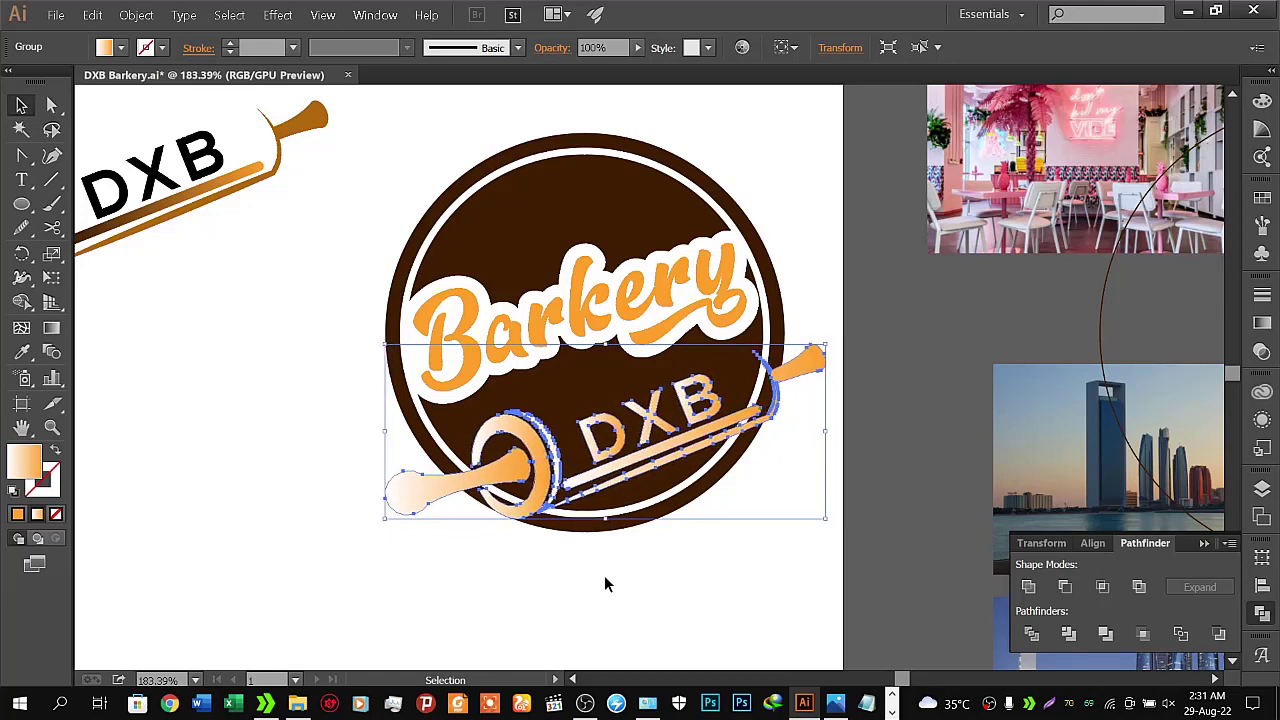
{"action": "key", "text": "Left"}
{"action": "key", "text": "Left"}
{"action": "key", "text": "Left"}
{"action": "key", "text": "Left"}
{"action": "key", "text": "Left"}
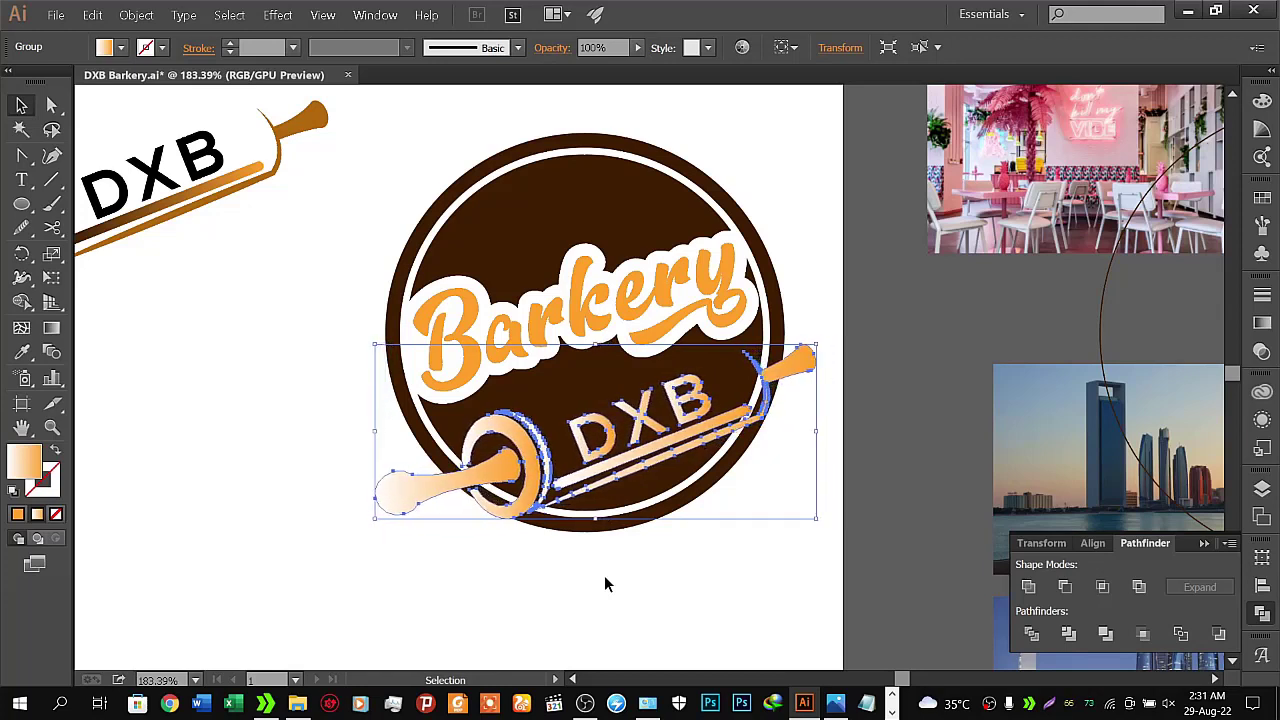
{"action": "key", "text": "Left"}
{"action": "key", "text": "Right"}
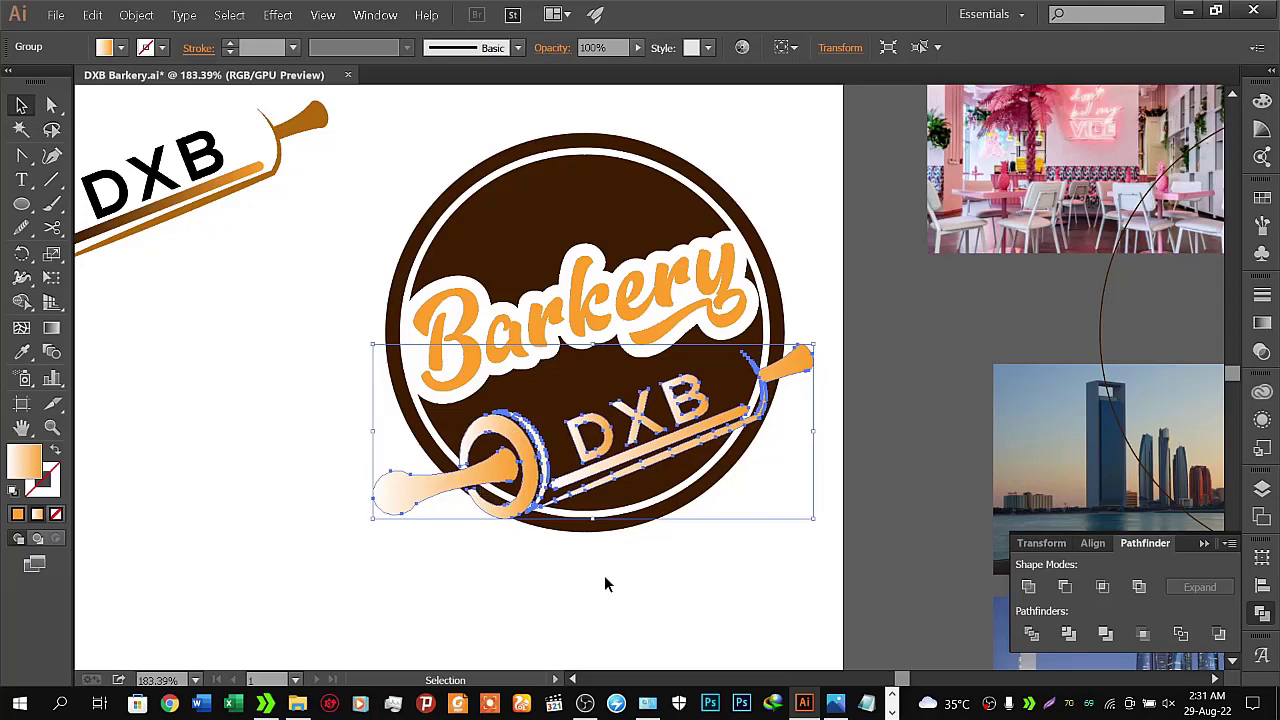
{"action": "key", "text": "Right"}
{"action": "key", "text": "Right"}
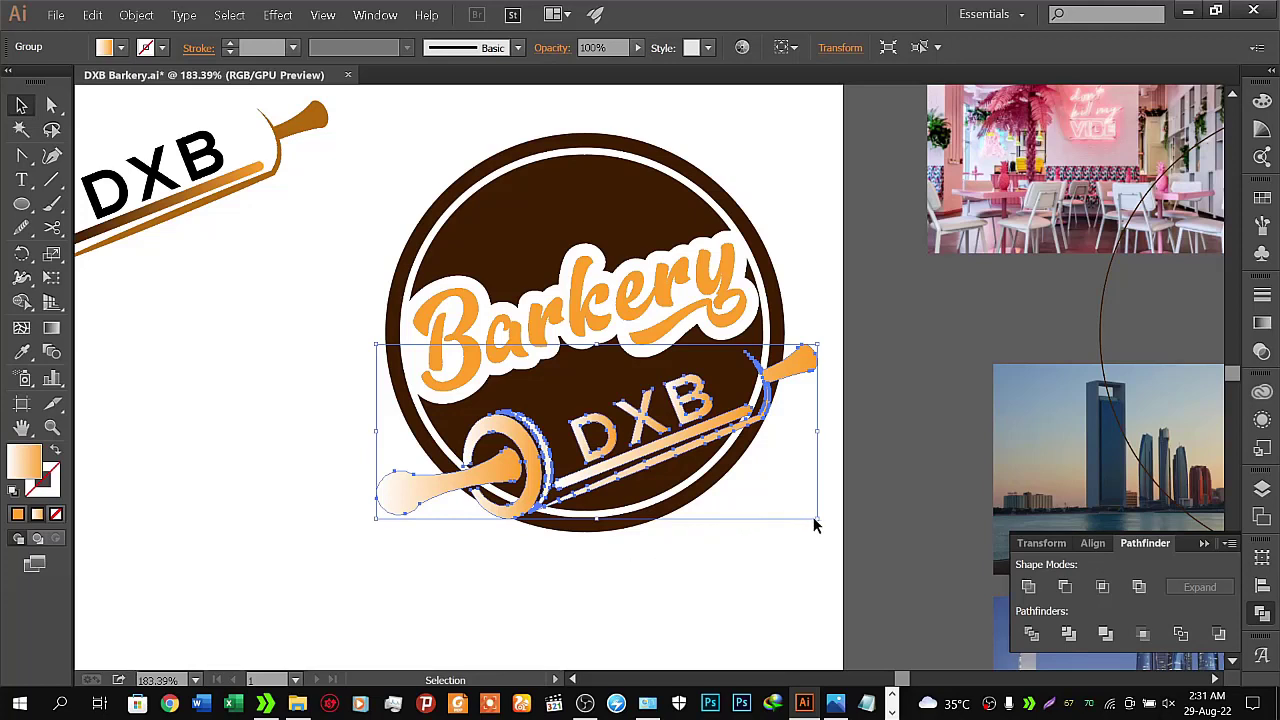
Scale the rolling pin down slightly by a corner handle and nudge it right and down
{"action": "left_click_drag", "start_coordinate": [817, 519], "coordinate": [807, 515]}
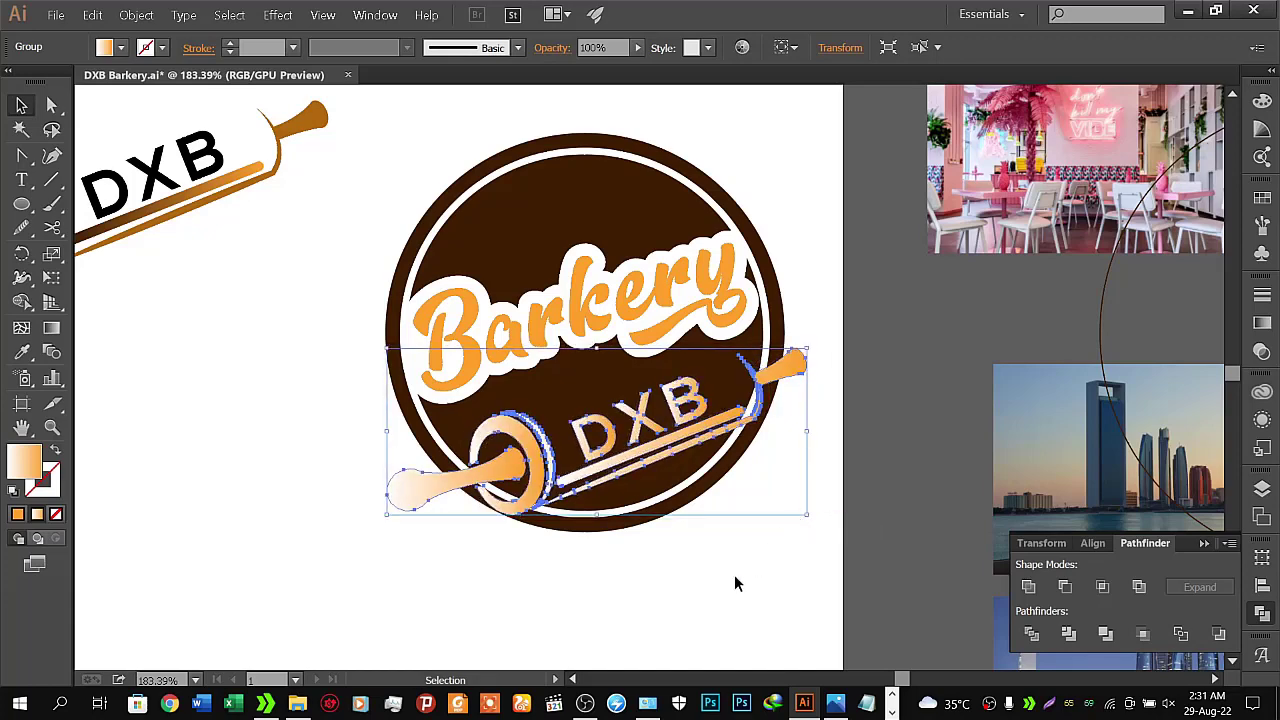
{"action": "key", "text": "Right"}
{"action": "key", "text": "Right"}
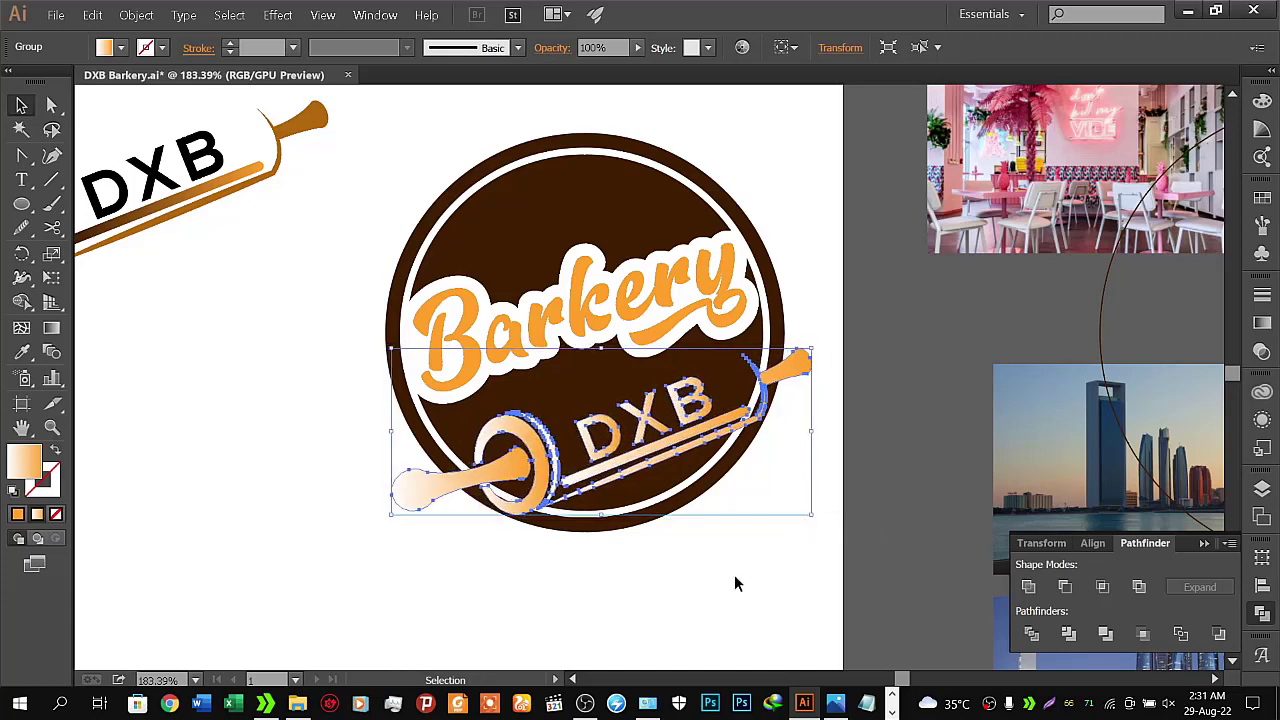
{"action": "key", "text": "Down"}
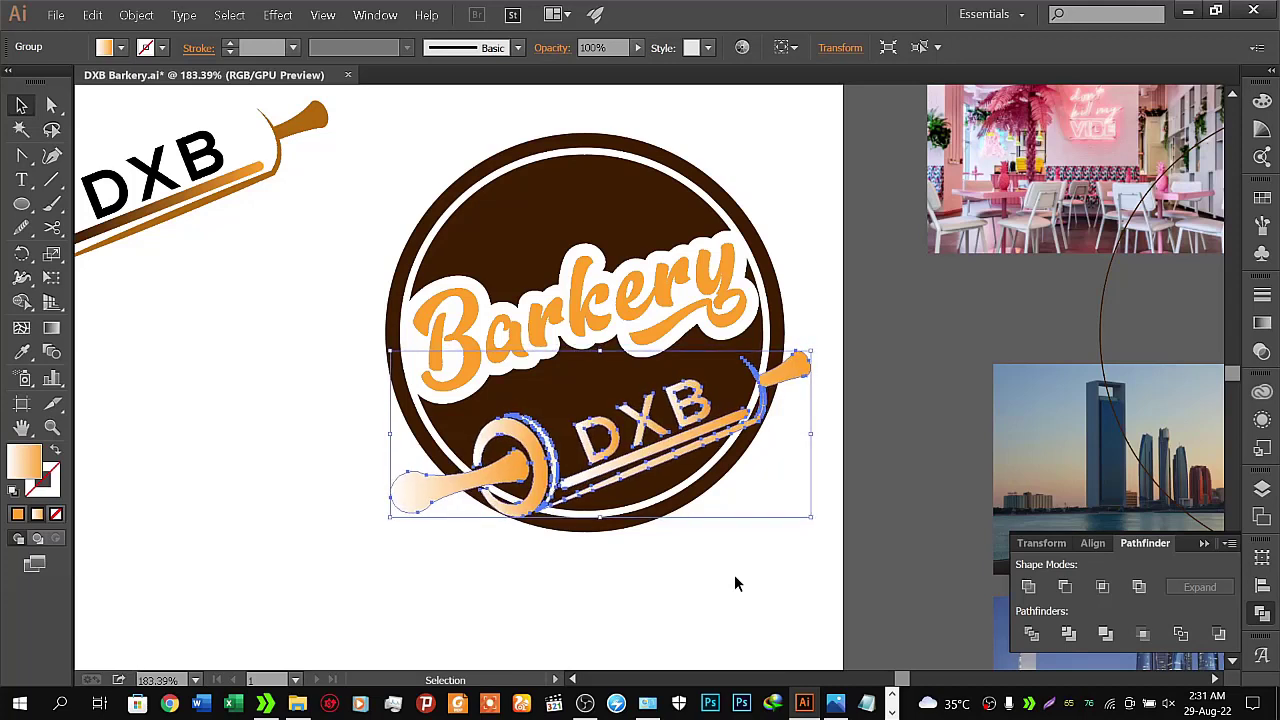
{"action": "key", "text": "Down"}
{"action": "key", "text": "ctrl+z"}
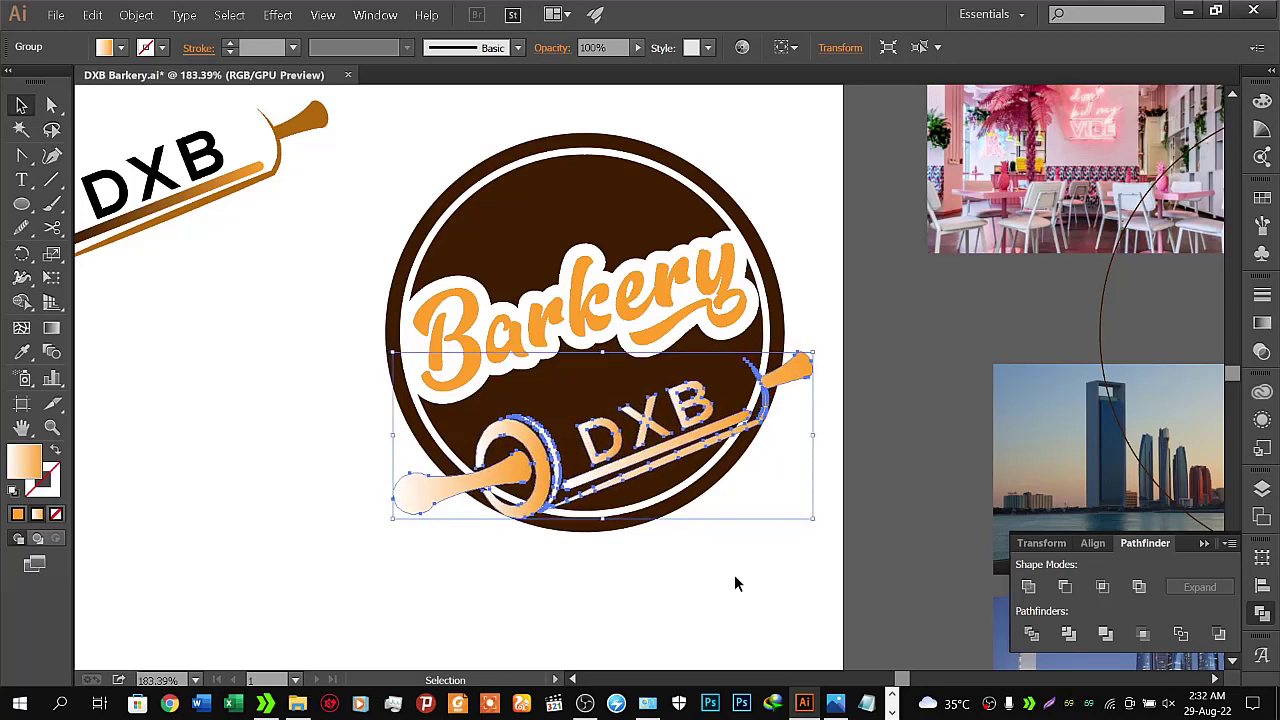
{"action": "key", "text": "ctrl+shift+z"}
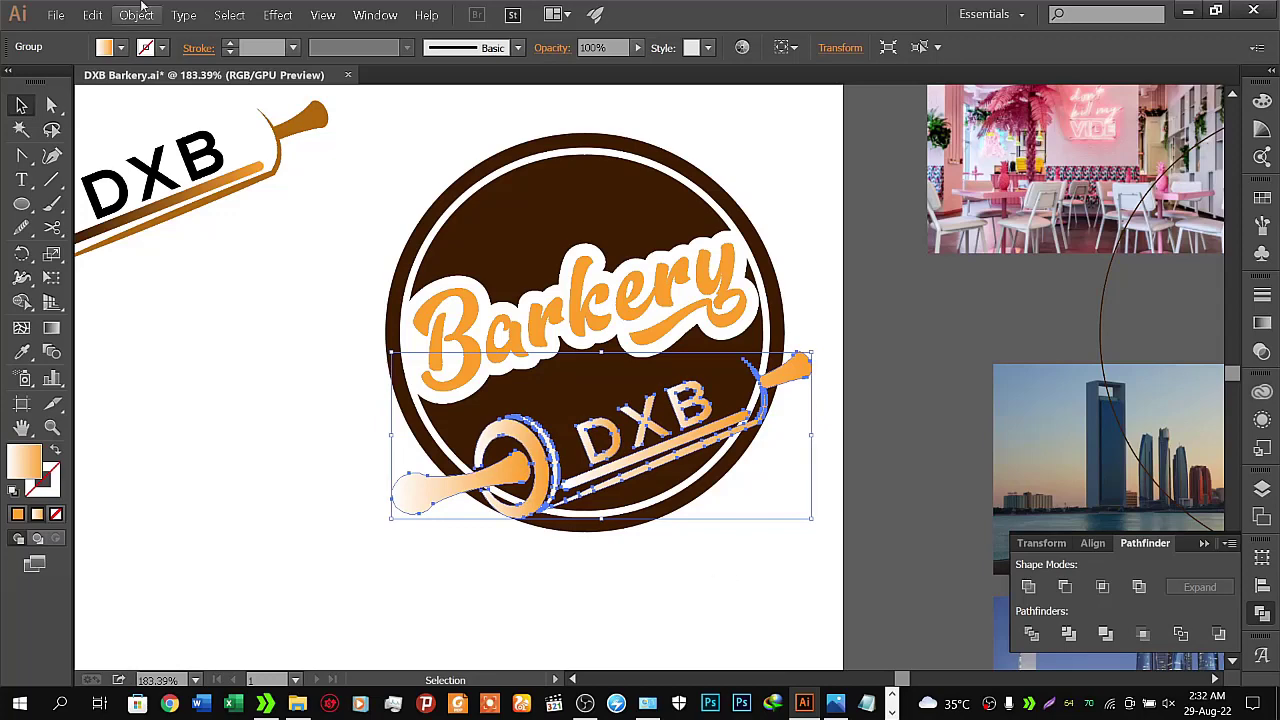
Apply Object > Path > Offset Path to the rolling pin with an 11 px offset, previewing it
{"action": "left_click", "coordinate": [136, 14]}
{"action": "mouse_move", "coordinate": [145, 309]}
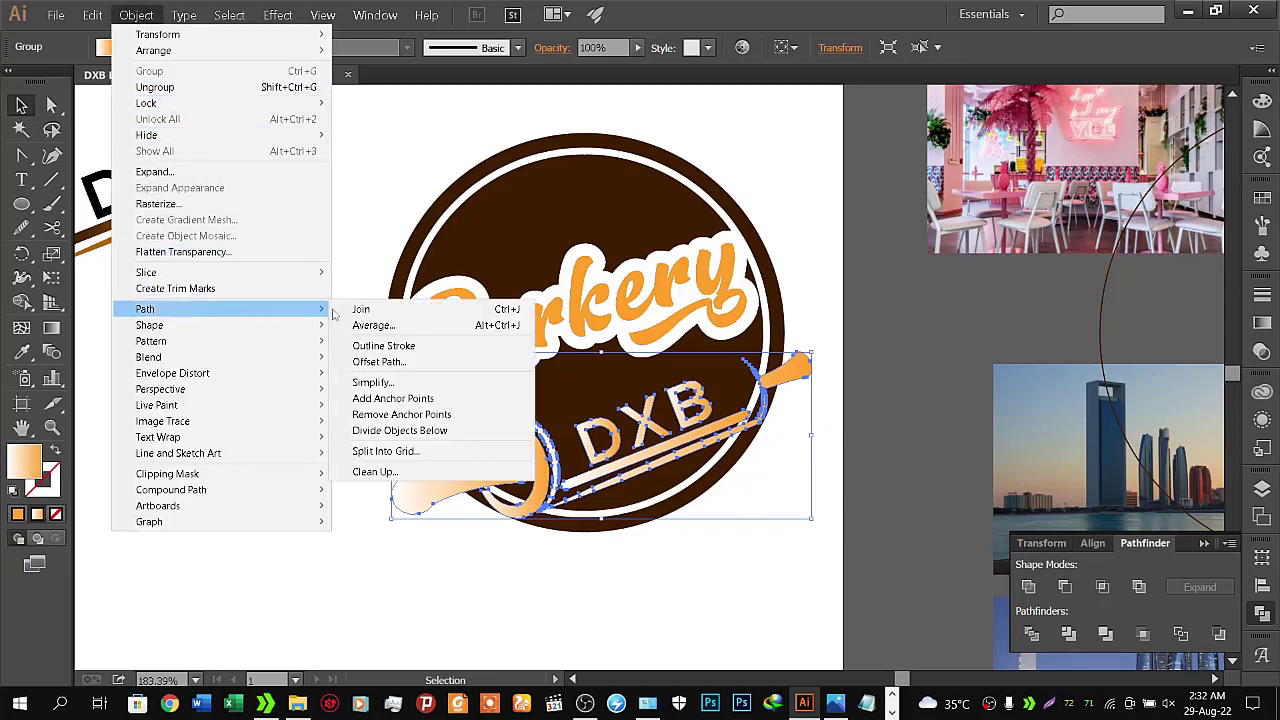
{"action": "left_click", "coordinate": [380, 360]}
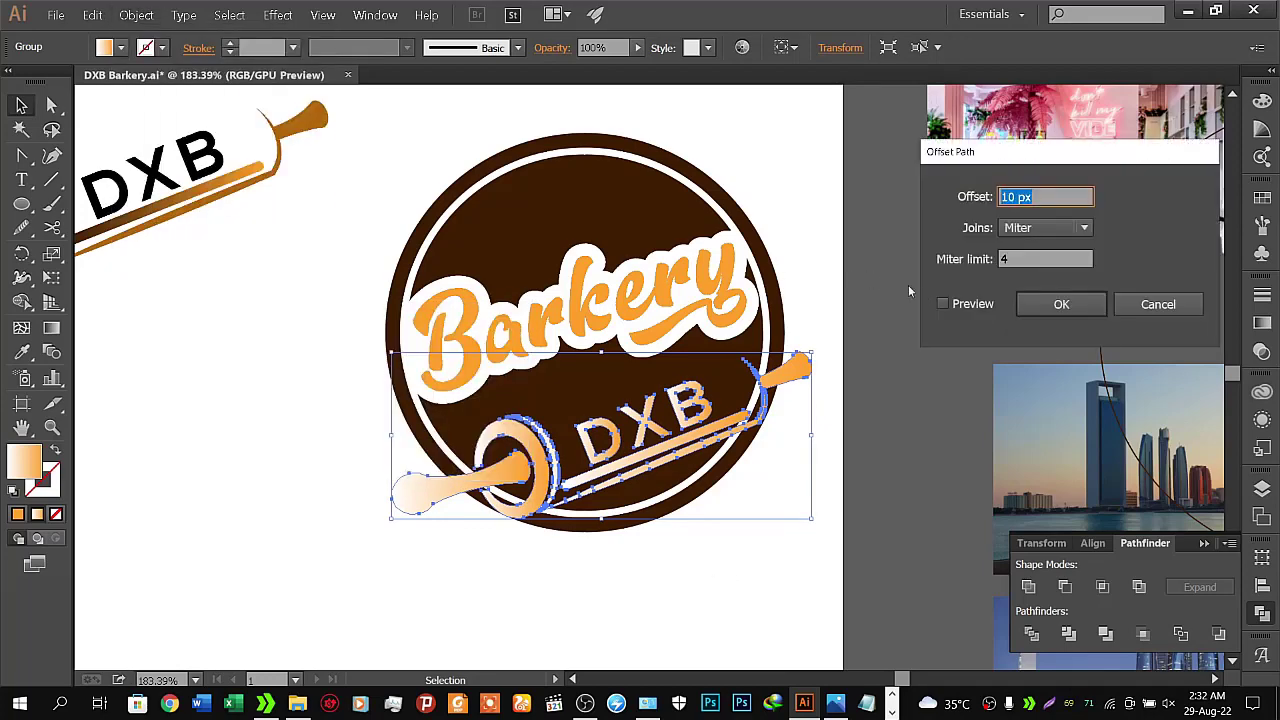
{"action": "left_click", "coordinate": [942, 304]}
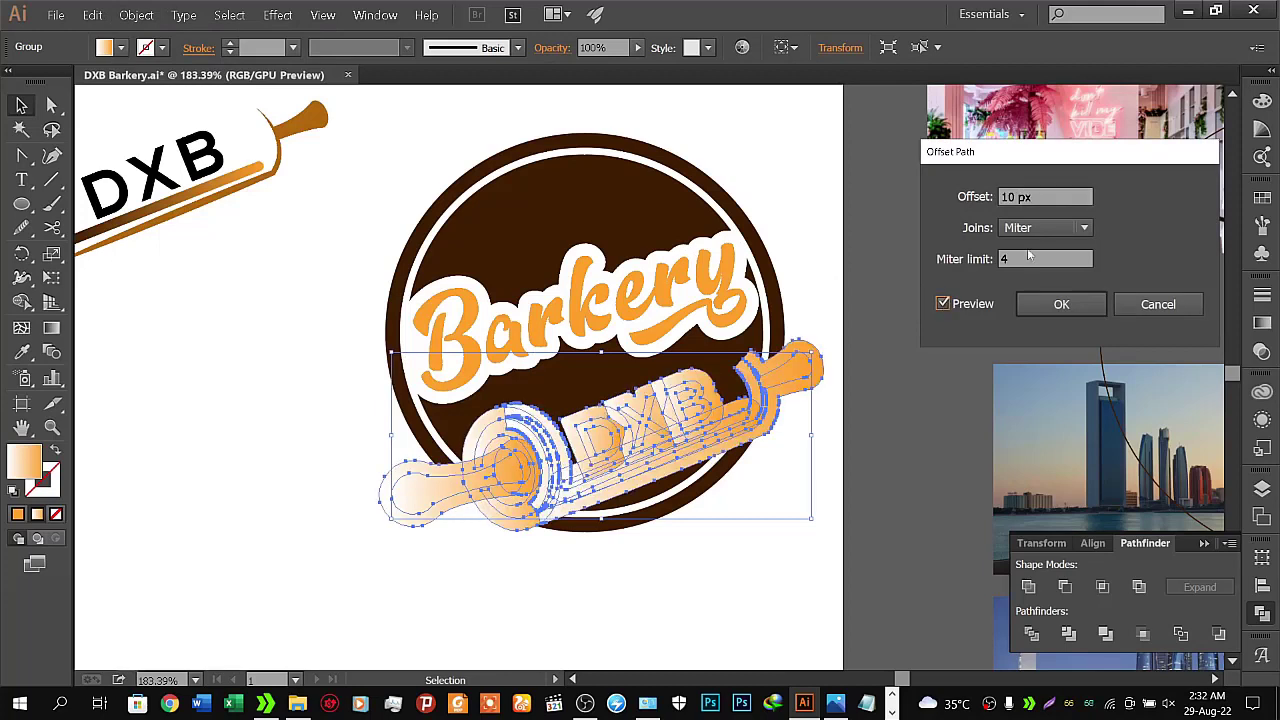
{"action": "left_click", "coordinate": [943, 197]}
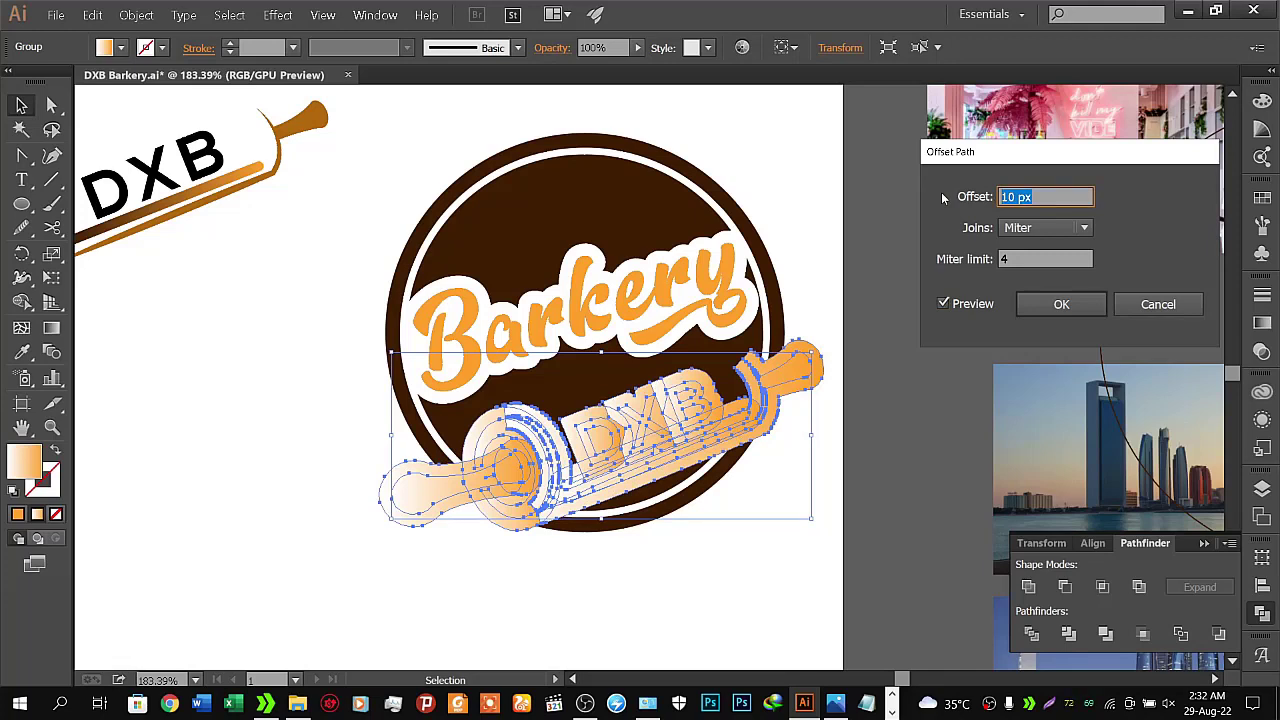
{"action": "key", "text": "Up"}
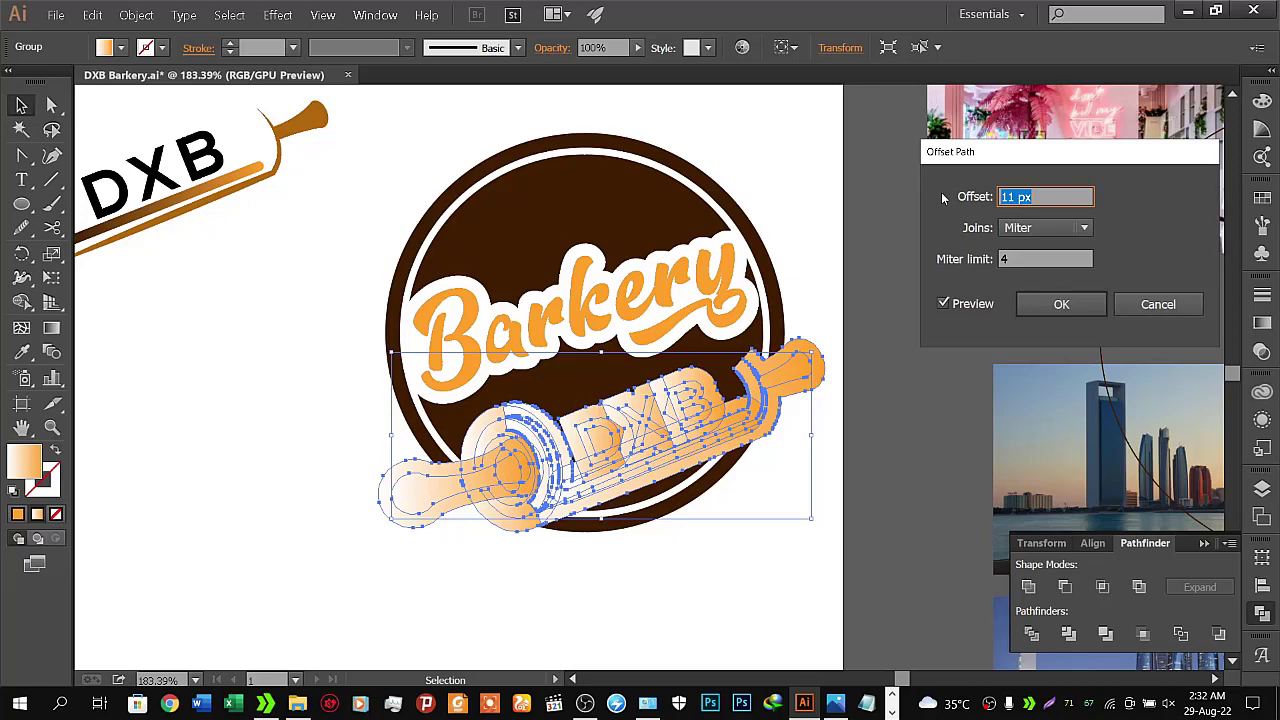
{"action": "key", "text": "Down"}
{"action": "key", "text": "Down"}
{"action": "key", "text": "Down"}
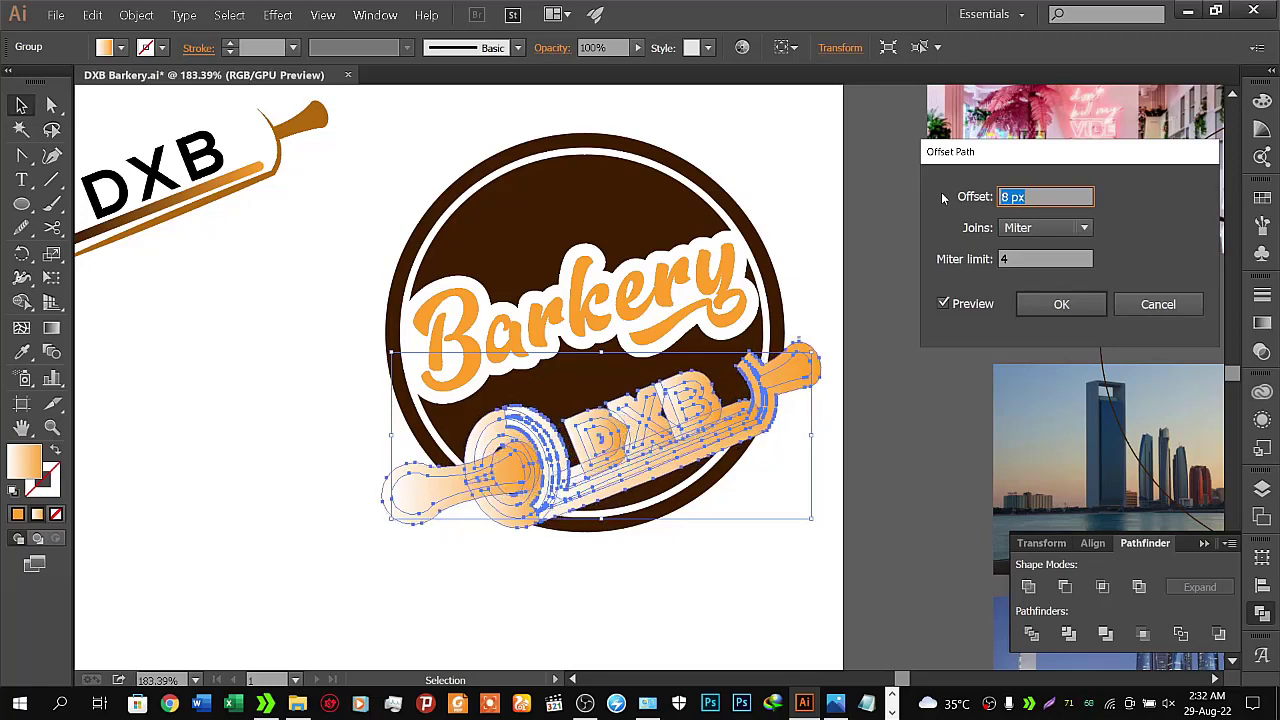
{"action": "key", "text": "Down"}
{"action": "key", "text": "Down"}
{"action": "key", "text": "Down"}
{"action": "key", "text": "Down"}
{"action": "key", "text": "Down"}
{"action": "key", "text": "Down"}
{"action": "key", "text": "Down"}
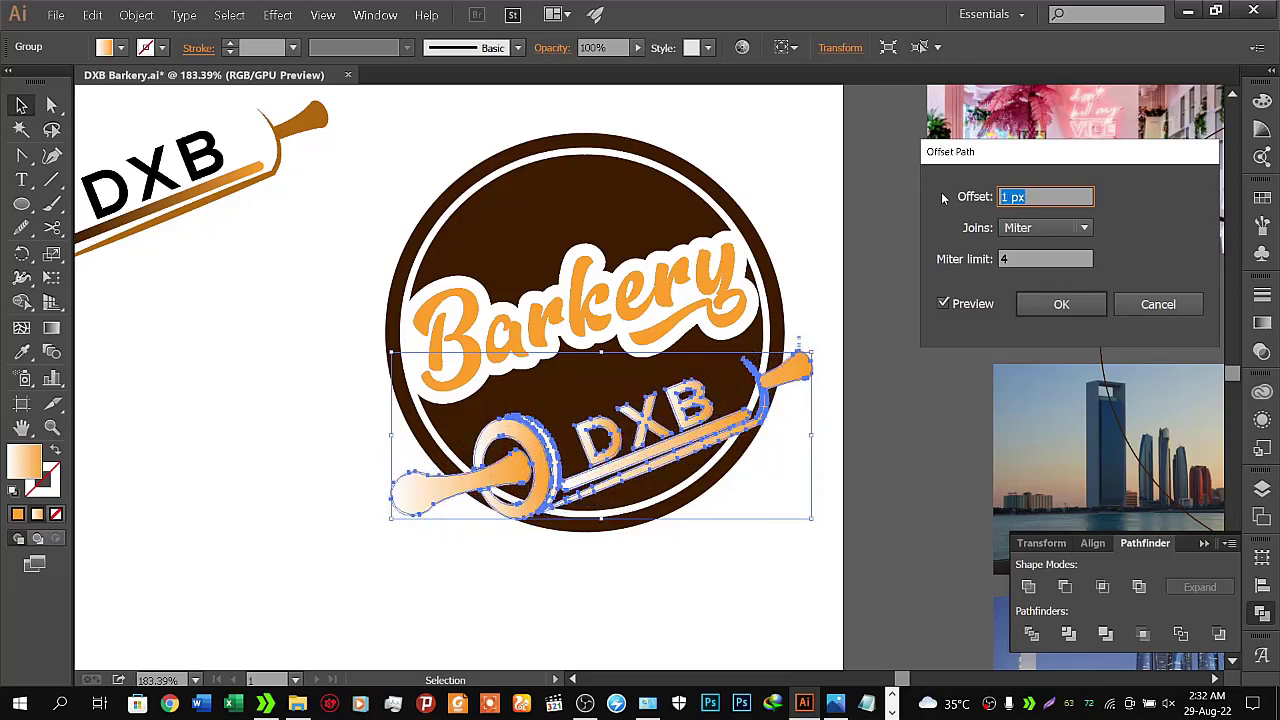
{"action": "key", "text": "Up"}
{"action": "key", "text": "Up"}
{"action": "key", "text": "Up"}
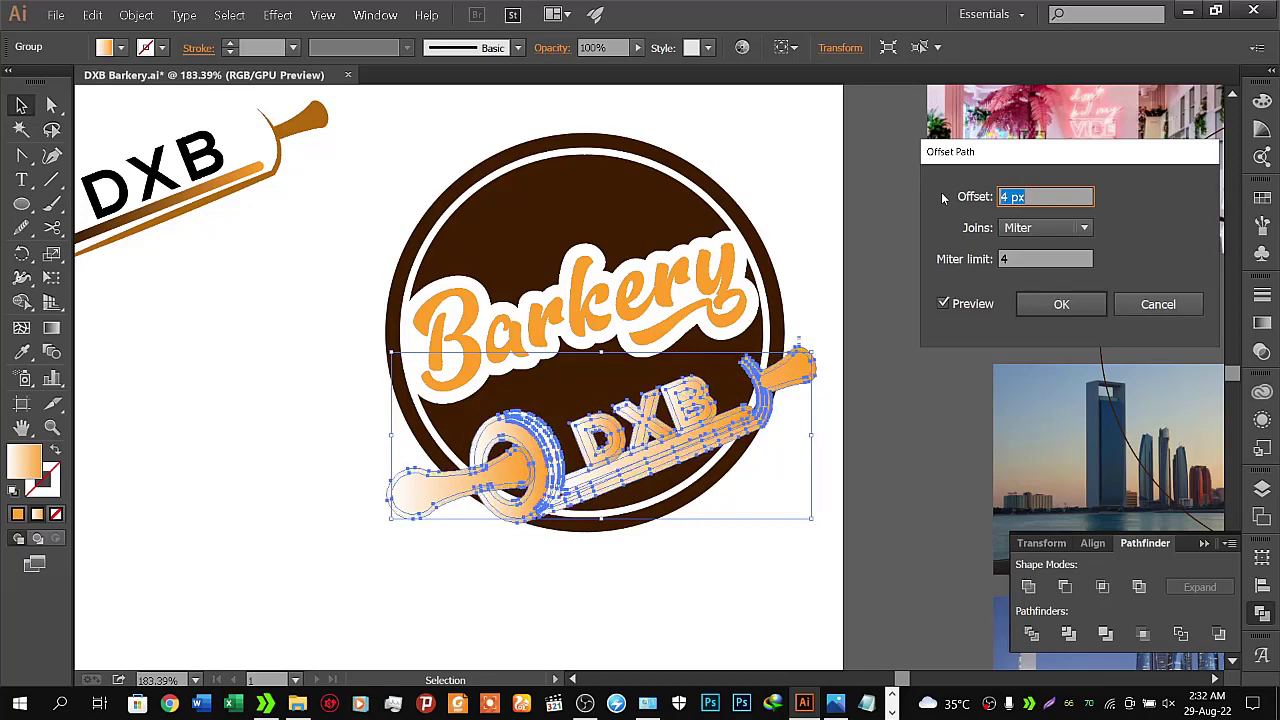
{"action": "key", "text": "Up"}
{"action": "key", "text": "Up"}
{"action": "key", "text": "Up"}
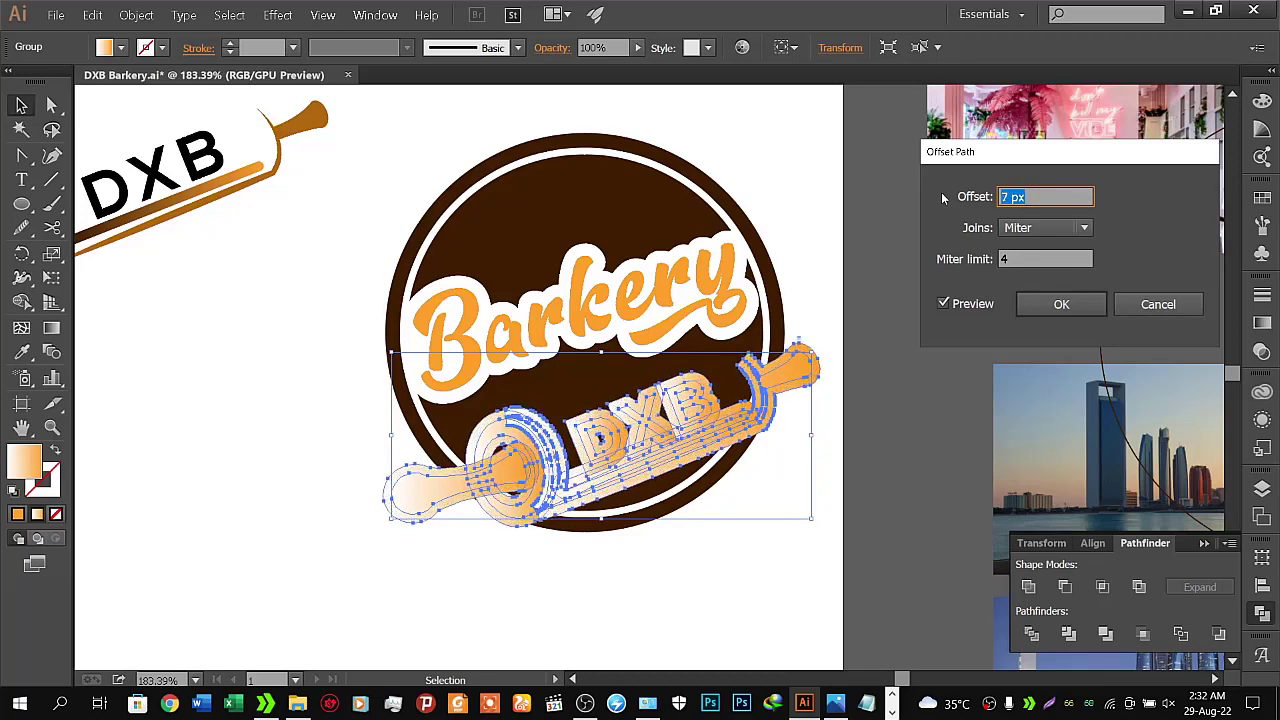
{"action": "key", "text": "Up"}
{"action": "key", "text": "Up"}
{"action": "key", "text": "Up"}
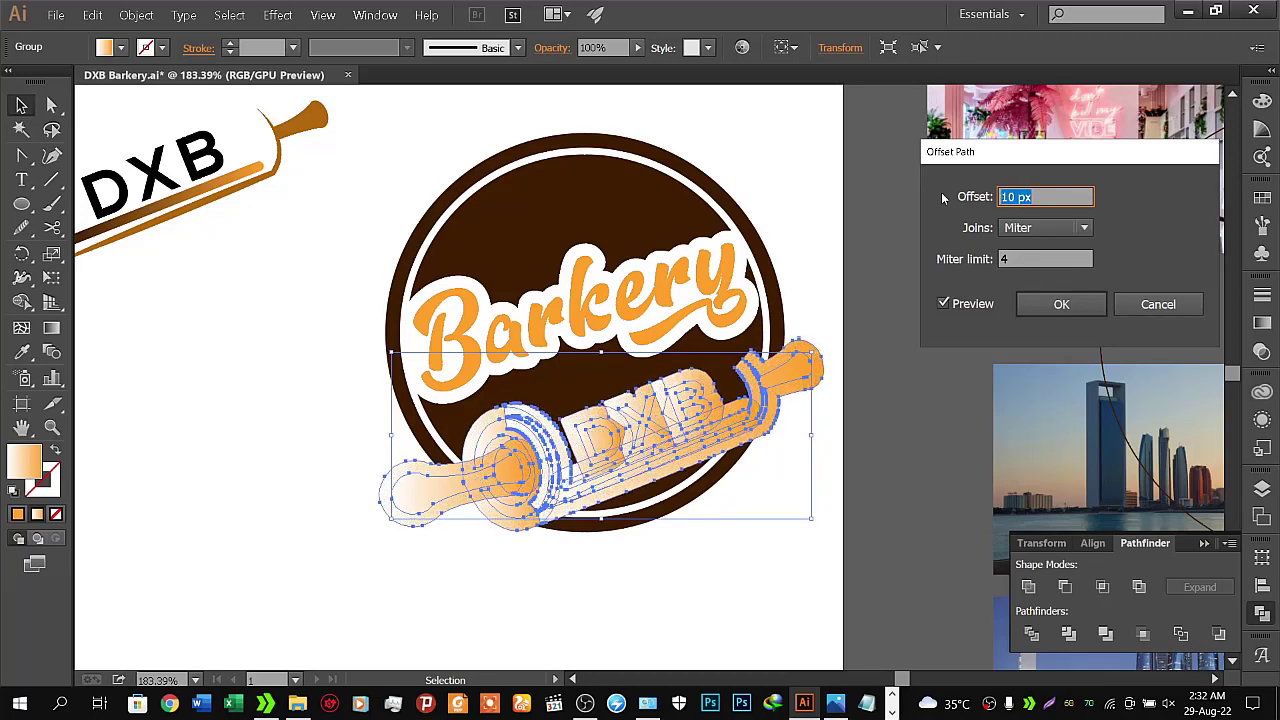
{"action": "key", "text": "Up"}
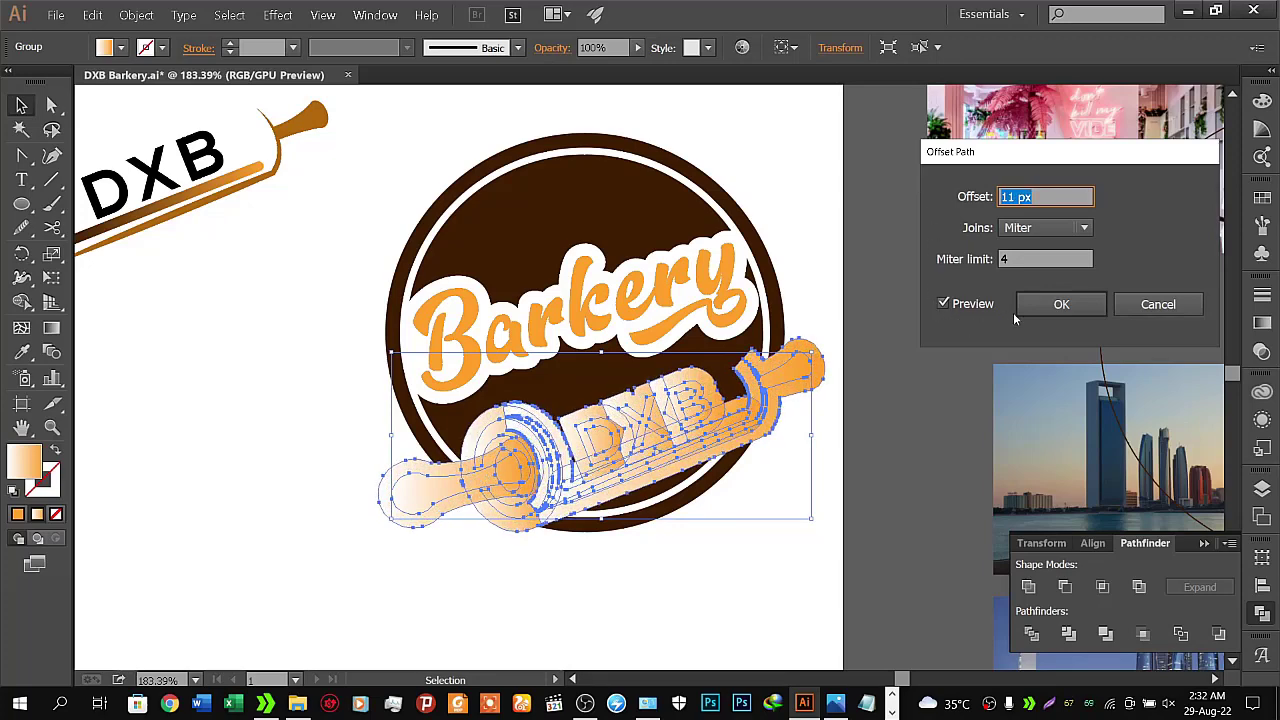
{"action": "left_click", "coordinate": [1061, 304]}
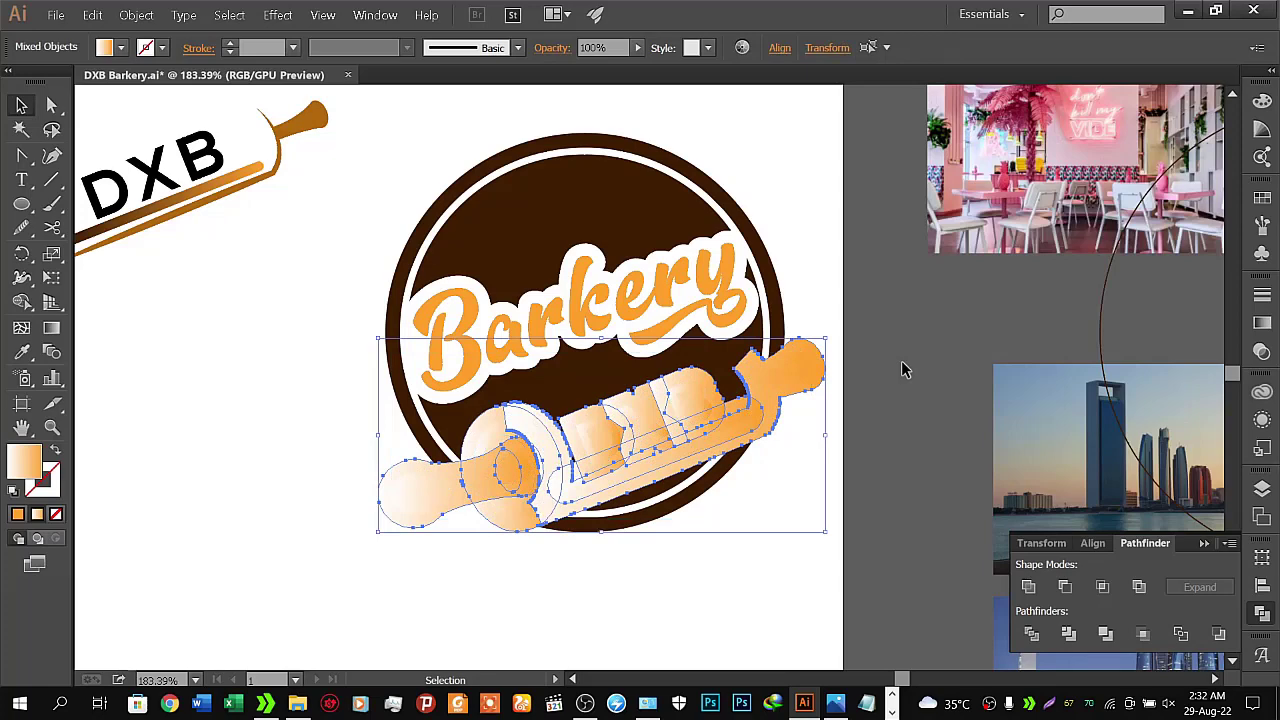
Nudge the outlined rolling pin up and slightly left so it sits inside the brown circle
{"action": "key", "text": "Up"}
{"action": "key", "text": "Up"}
{"action": "key", "text": "Up"}
{"action": "key", "text": "Up"}
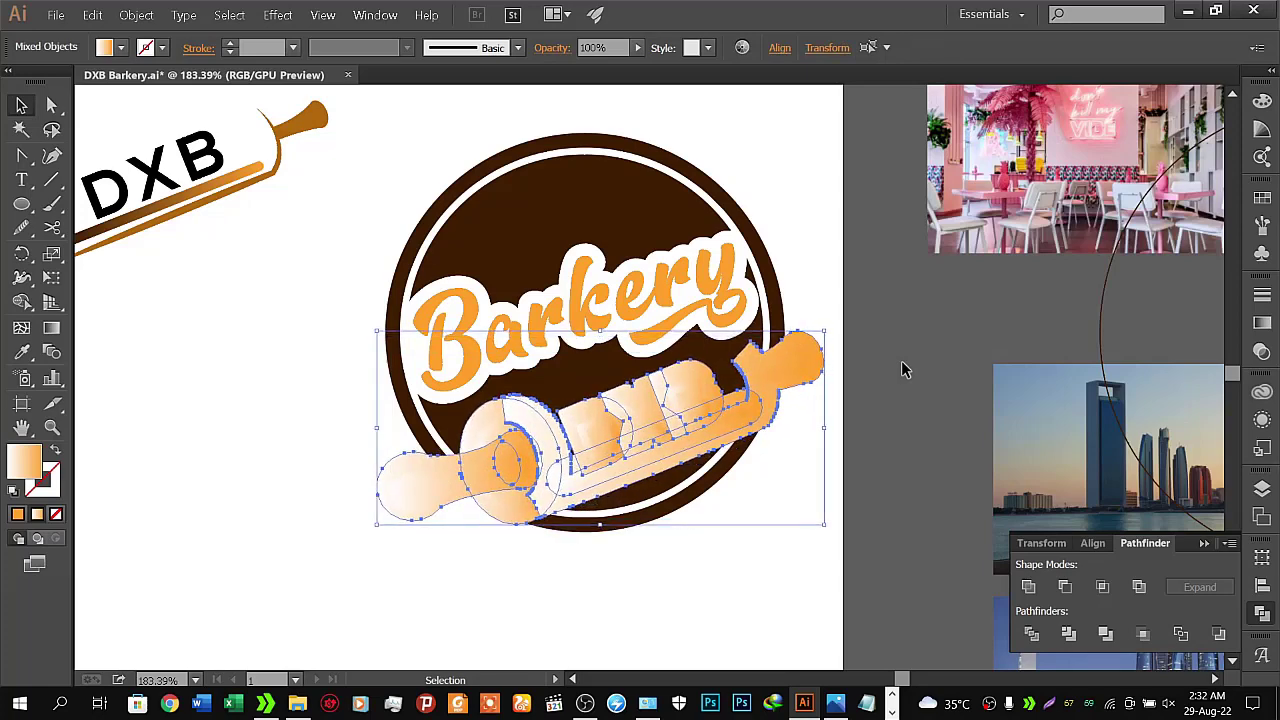
{"action": "key", "text": "Up"}
{"action": "key", "text": "Up"}
{"action": "key", "text": "Up"}
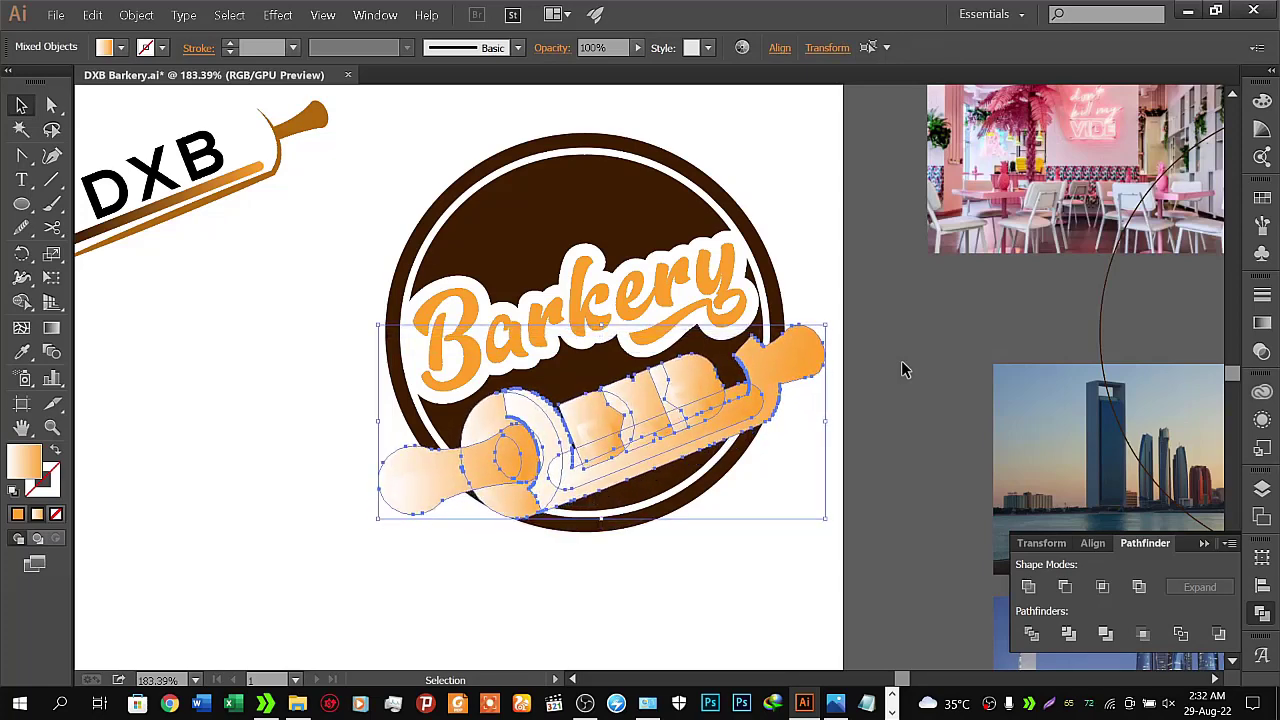
{"action": "key", "text": "Left"}
{"action": "key", "text": "Left"}
{"action": "key", "text": "Right"}
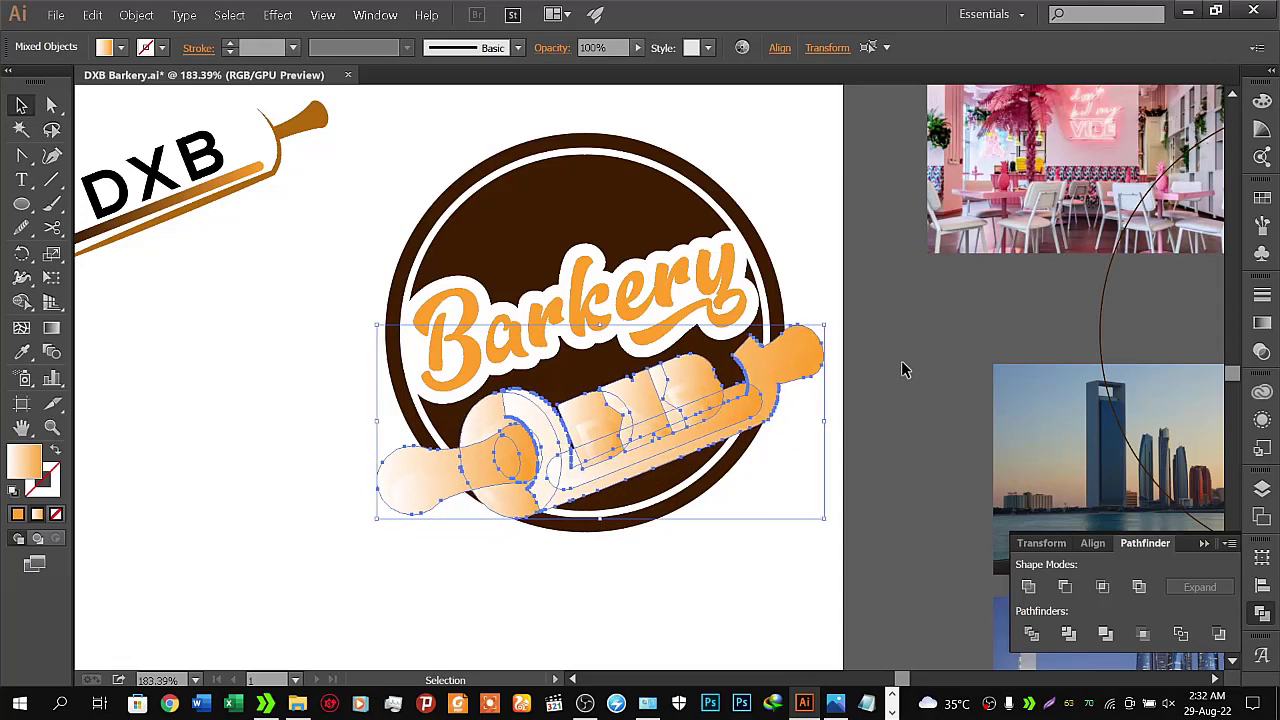
{"action": "key", "text": "Right"}
{"action": "key", "text": "Right"}
{"action": "key", "text": "Left"}
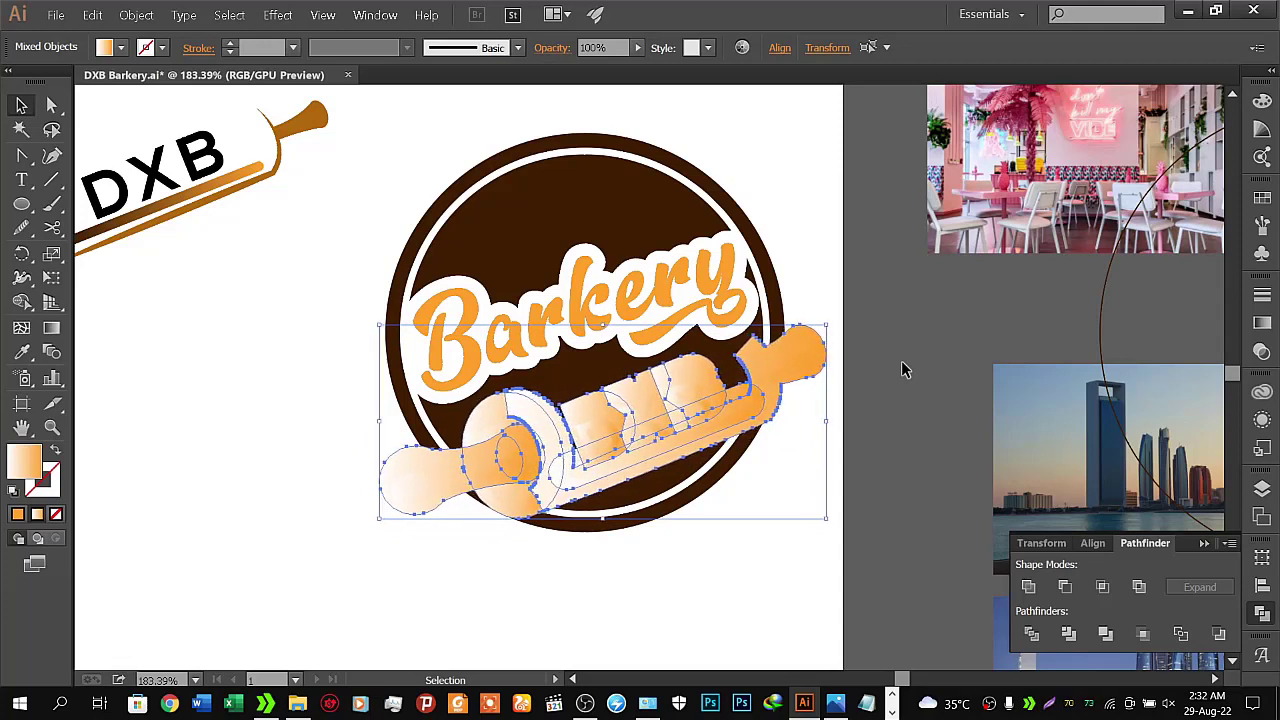
{"action": "key", "text": "Left"}
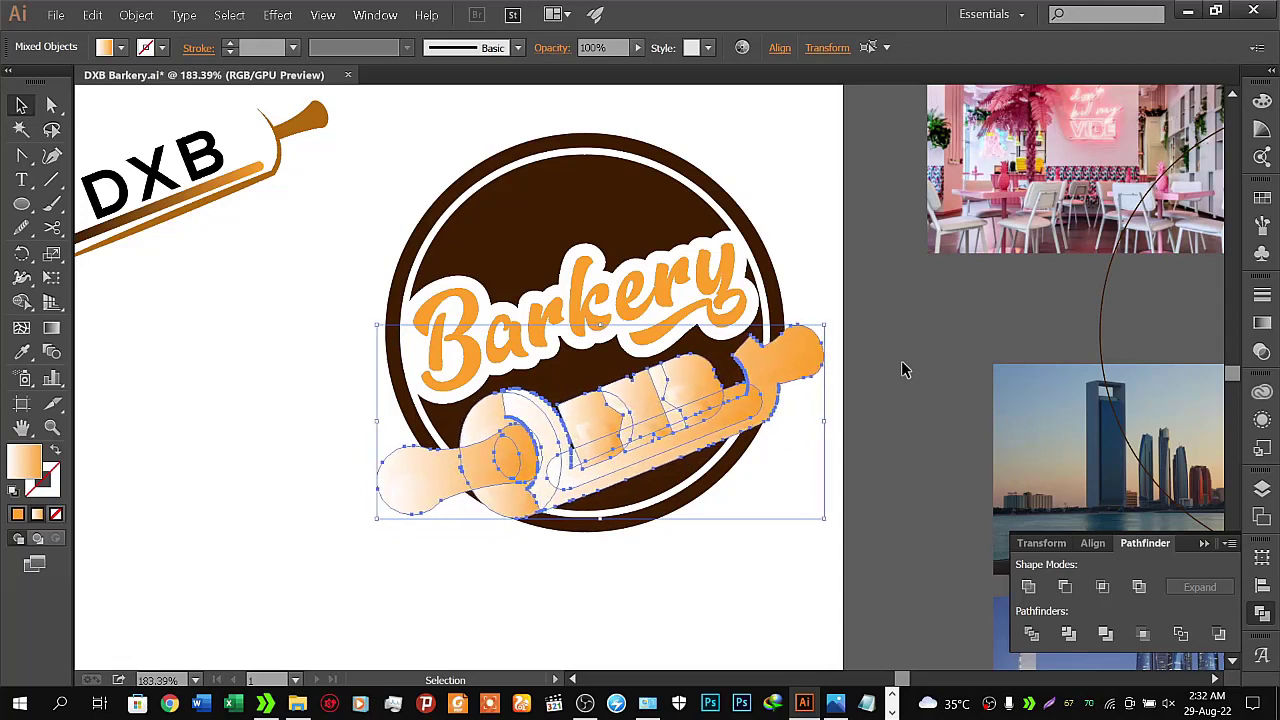
{"action": "key", "text": "Left"}
{"action": "key", "text": "Down"}
{"action": "key", "text": "Right"}
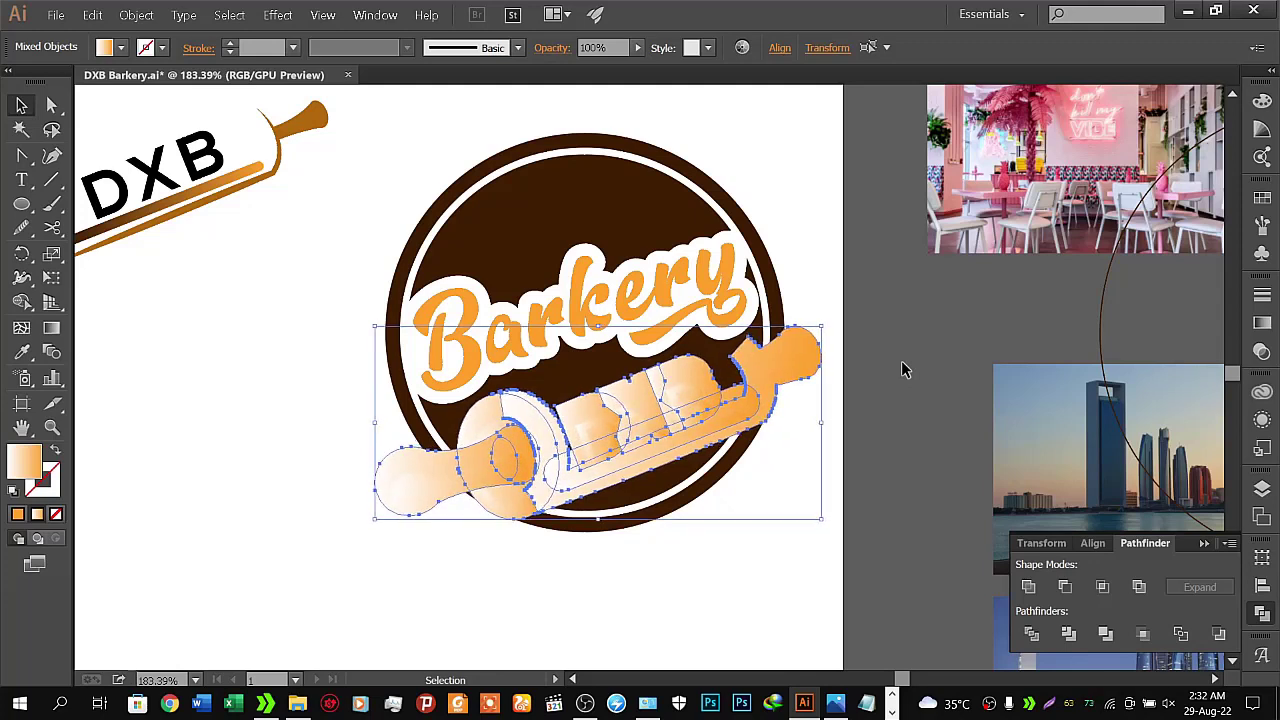
{"action": "key", "text": "Left"}
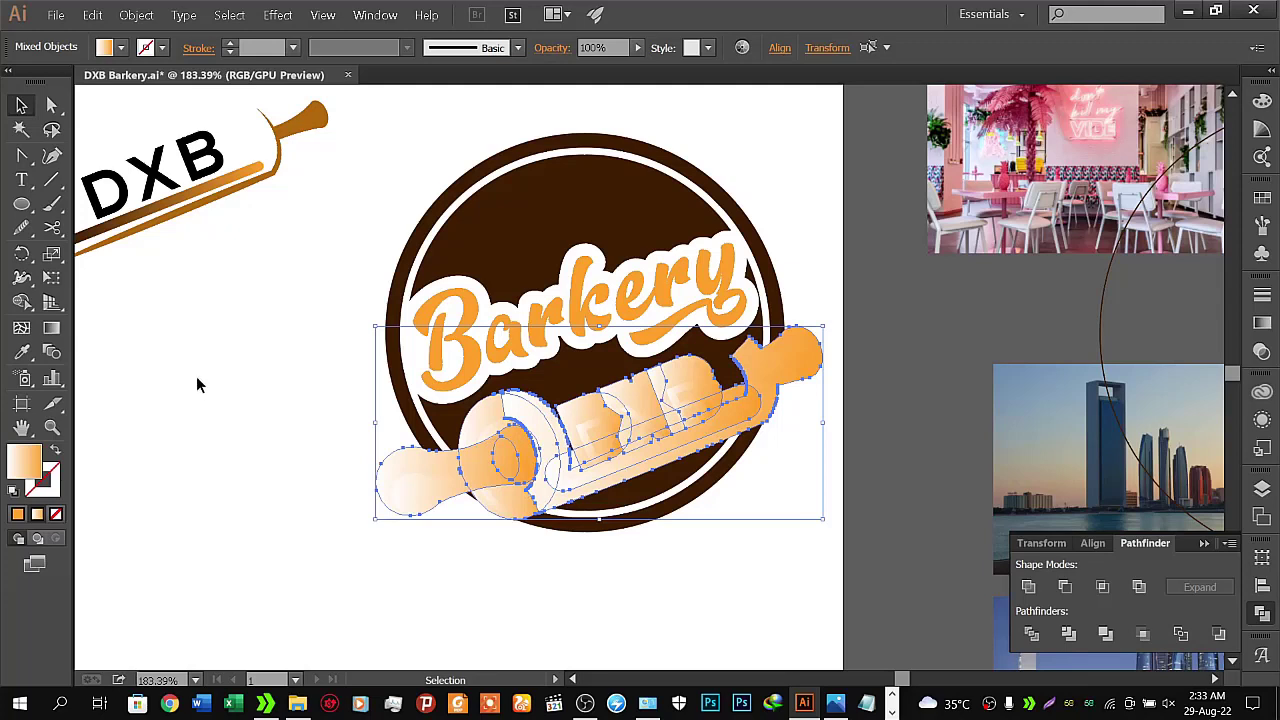
Select the brown circle plus the rolling pin, pick the Shape Builder tool and zoom in on the pin
{"action": "left_click", "coordinate": [250, 414]}
{"action": "left_click", "coordinate": [412, 420]}
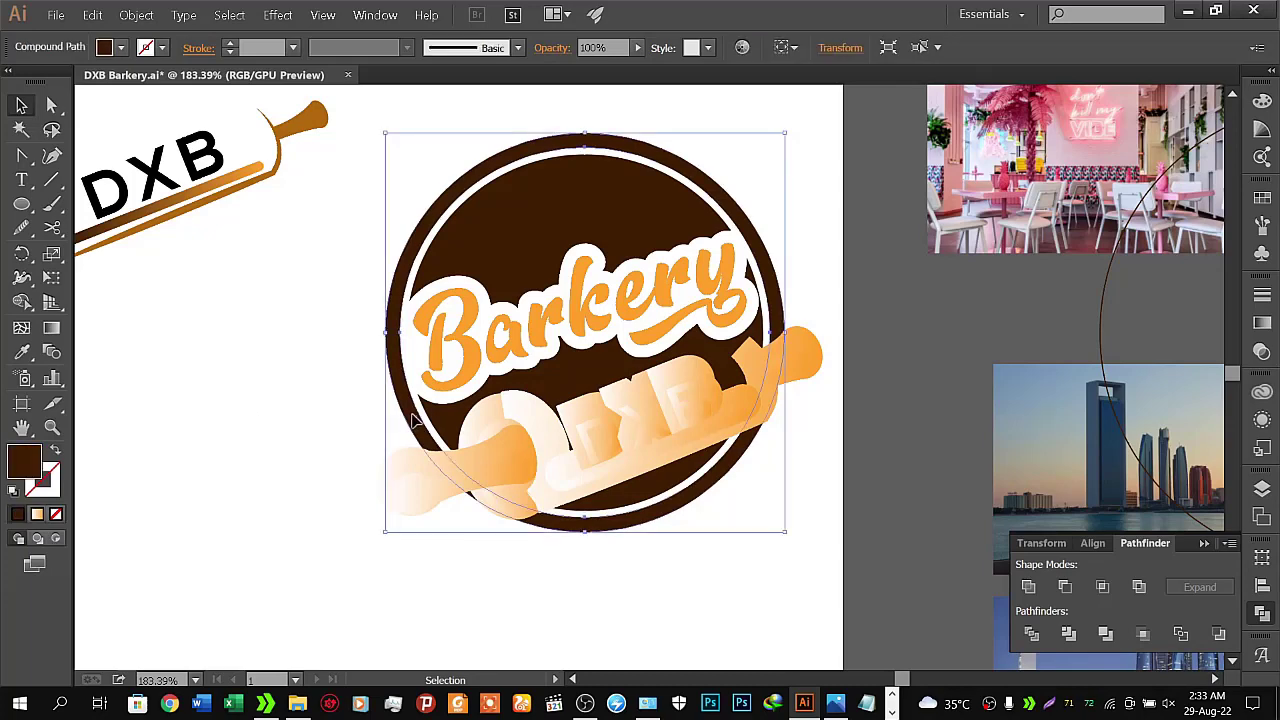
{"action": "left_click", "coordinate": [553, 455], "text": "shift"}
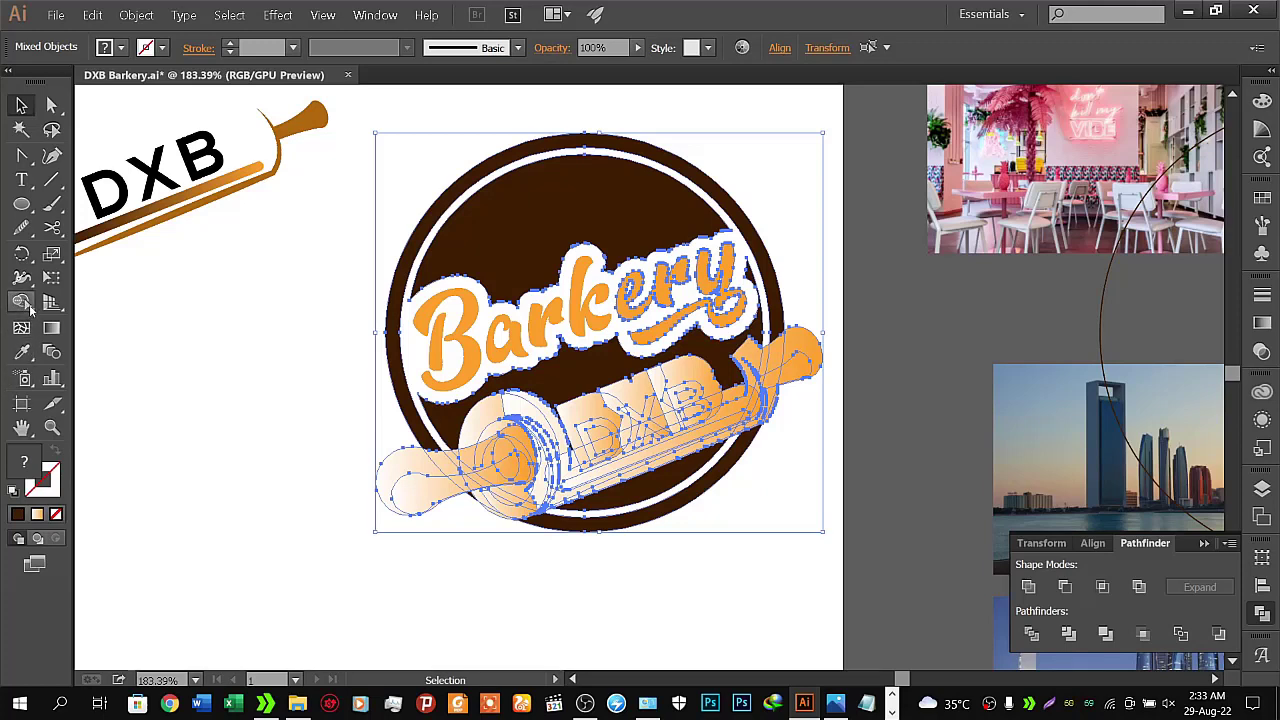
{"action": "left_click", "coordinate": [22, 303]}
{"action": "left_click", "coordinate": [380, 492]}
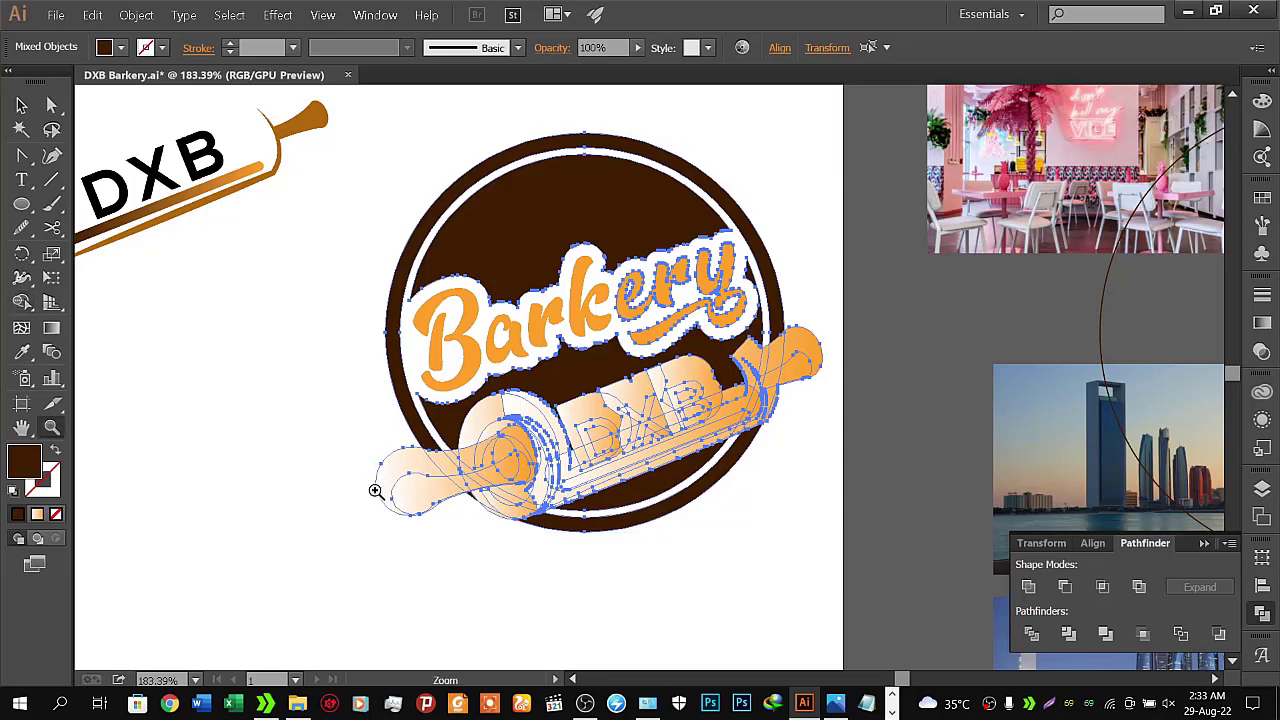
{"action": "mouse_move", "coordinate": [388, 492]}
{"action": "left_mouse_down"}
{"action": "mouse_move", "coordinate": [636, 400]}
{"action": "mouse_move", "coordinate": [476, 430]}
{"action": "left_mouse_up"}
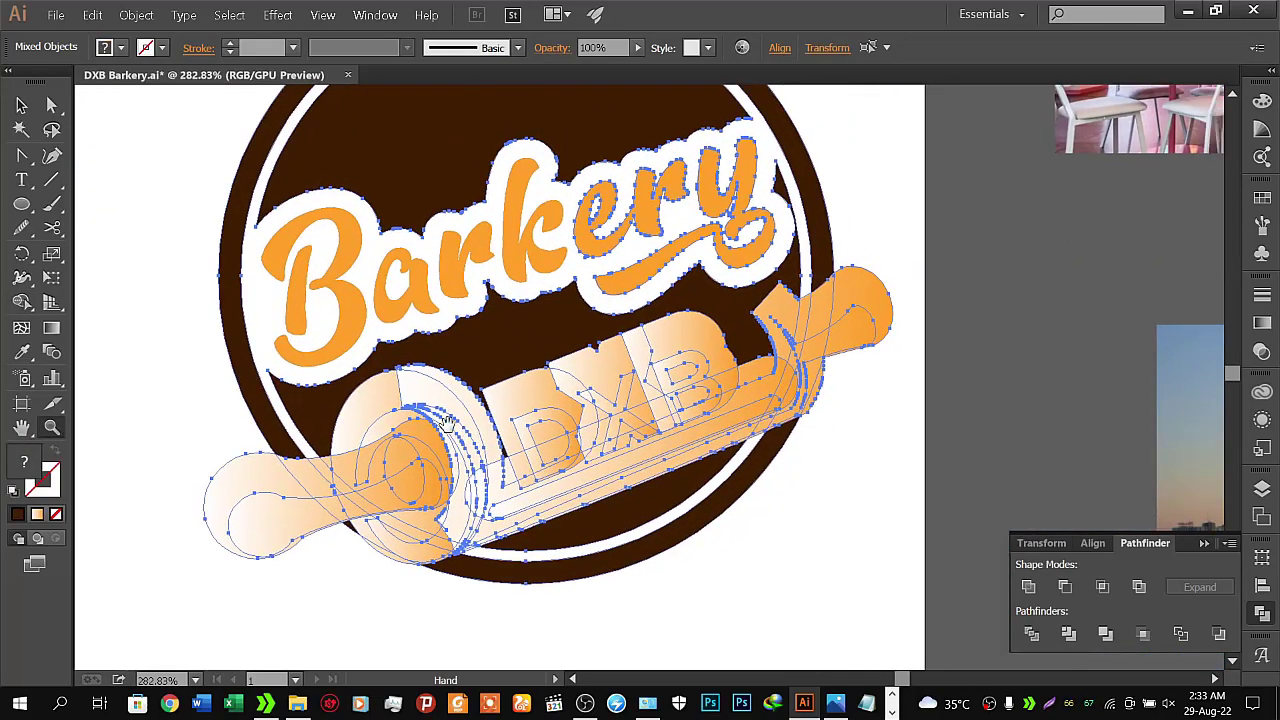
Sweep the Shape Builder across the rolling pin's handle, body and lettering regions to fuse them
{"action": "left_click", "coordinate": [22, 301]}
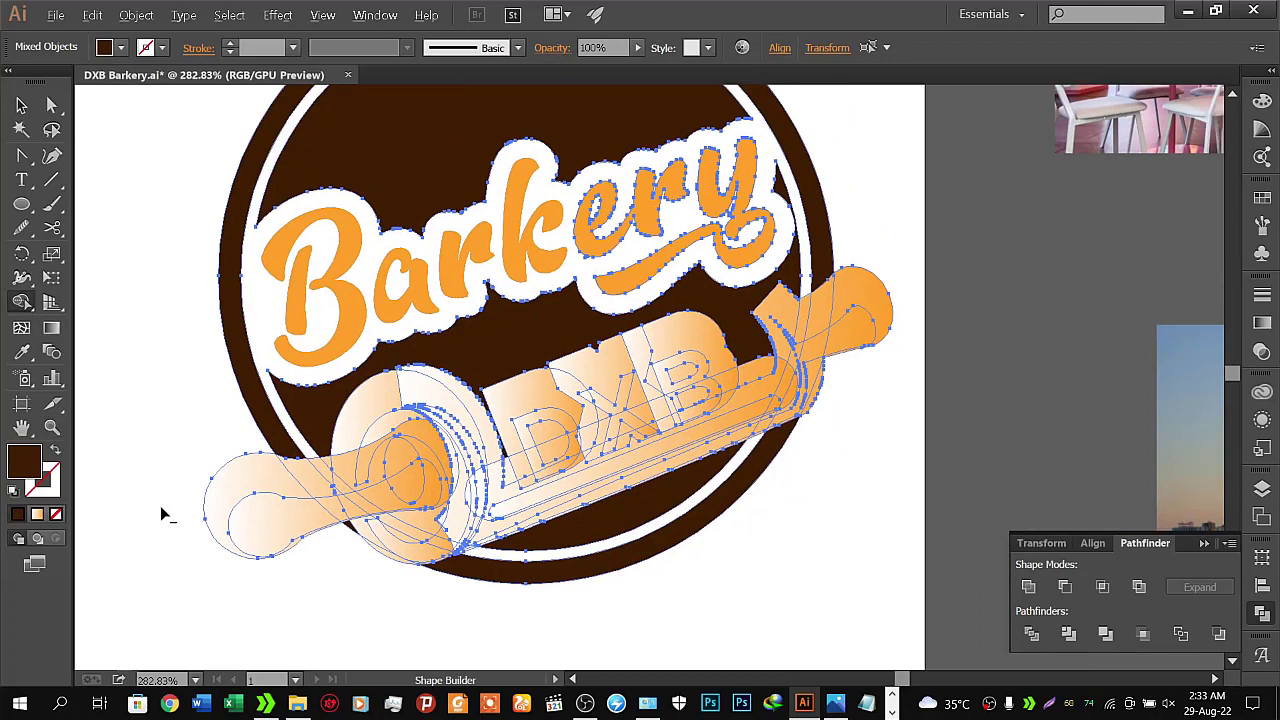
{"action": "mouse_move", "coordinate": [166, 509]}
{"action": "left_mouse_down"}
{"action": "mouse_move", "coordinate": [337, 505]}
{"action": "mouse_move", "coordinate": [356, 477]}
{"action": "mouse_move", "coordinate": [336, 482]}
{"action": "mouse_move", "coordinate": [425, 395]}
{"action": "left_mouse_up"}
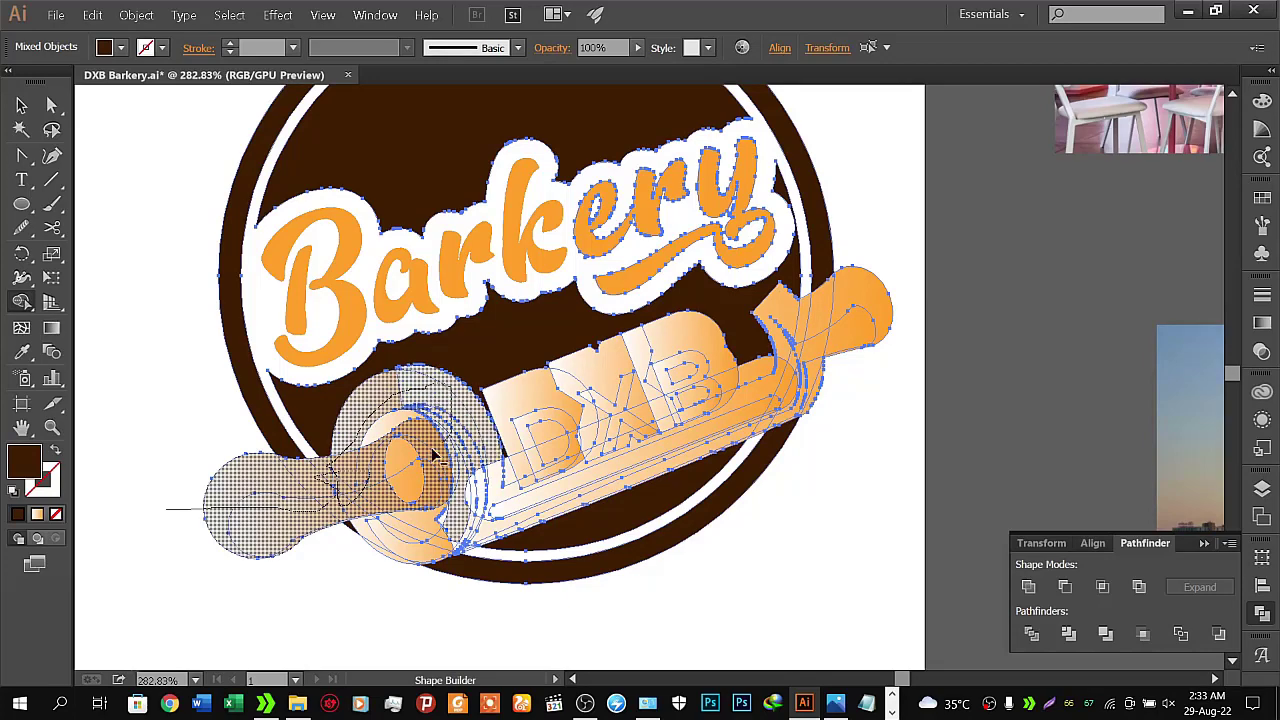
{"action": "left_click_drag", "start_coordinate": [425, 395], "coordinate": [540, 432]}
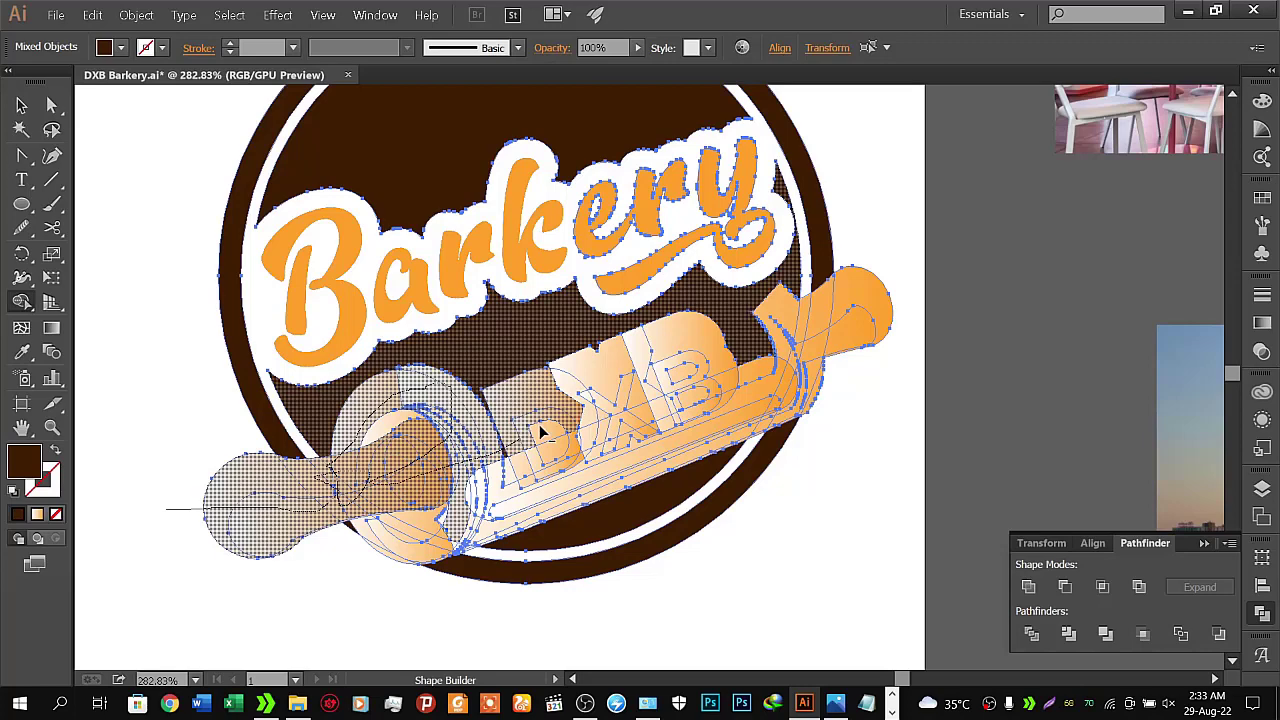
{"action": "left_click_drag", "start_coordinate": [540, 432], "coordinate": [478, 512]}
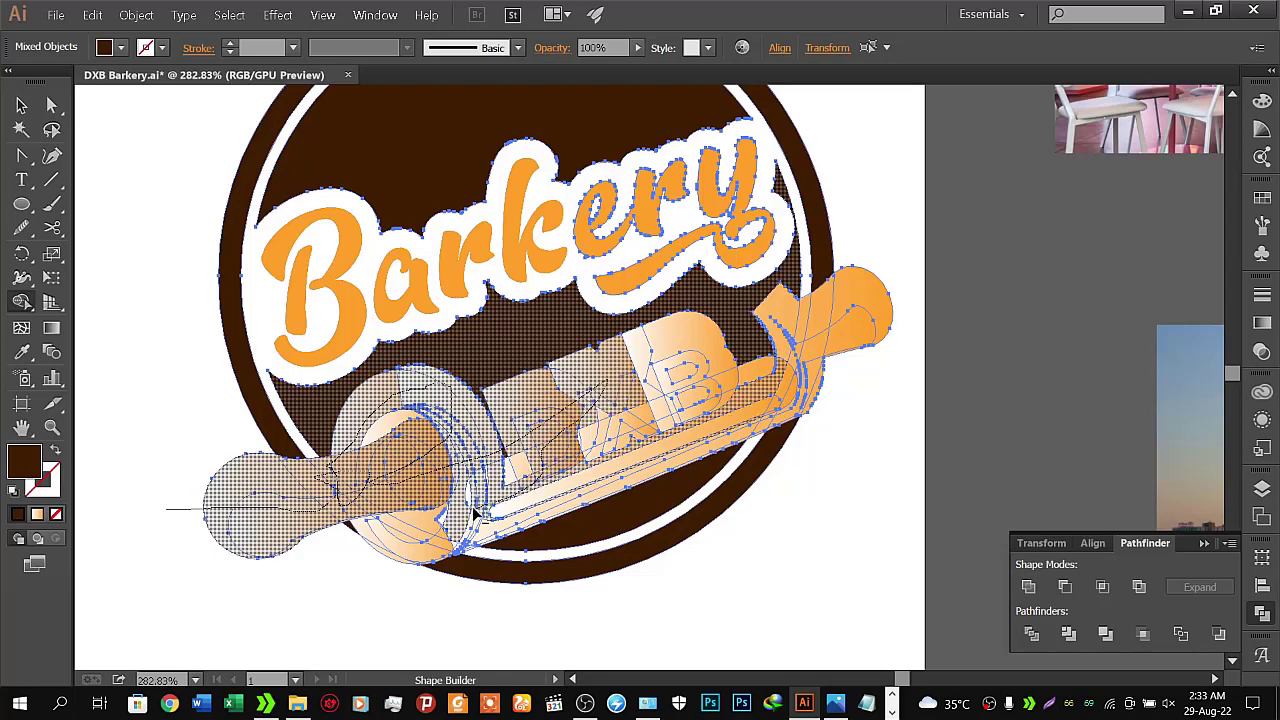
{"action": "left_click_drag", "start_coordinate": [478, 512], "coordinate": [478, 512]}
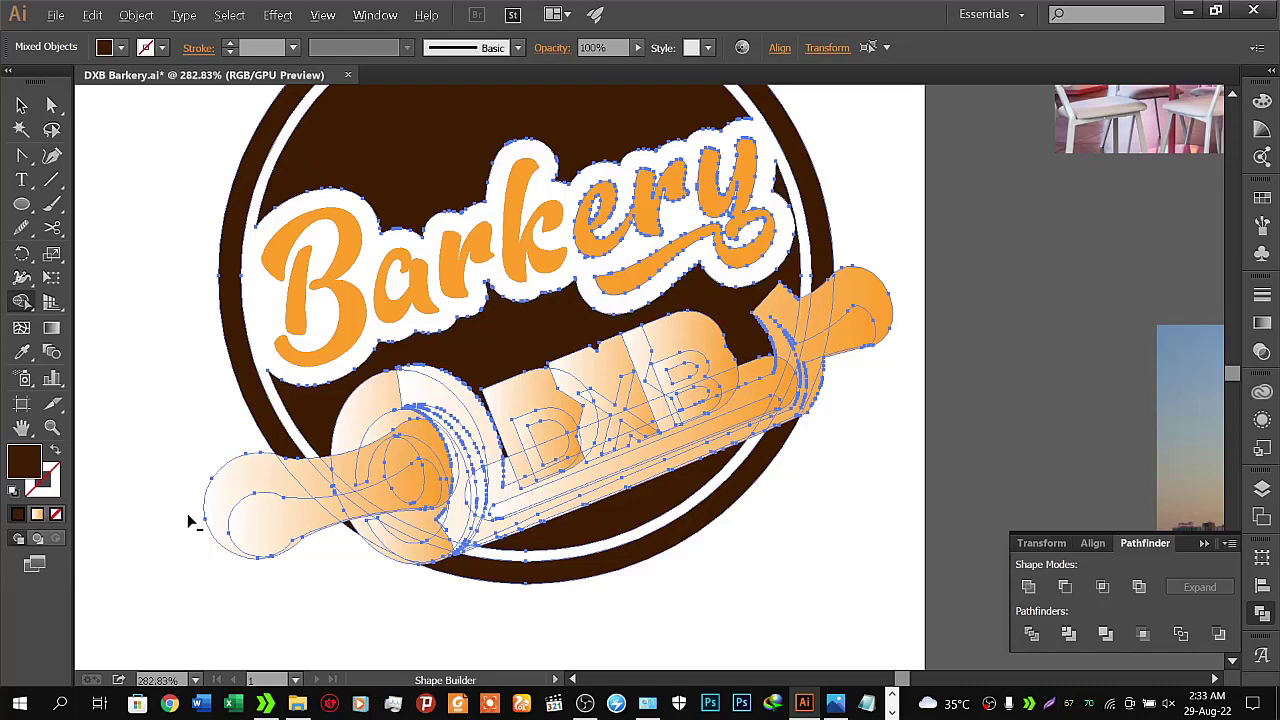
{"action": "mouse_move", "coordinate": [187, 513]}
{"action": "left_mouse_down"}
{"action": "mouse_move", "coordinate": [433, 487]}
{"action": "mouse_move", "coordinate": [384, 441]}
{"action": "left_mouse_up"}
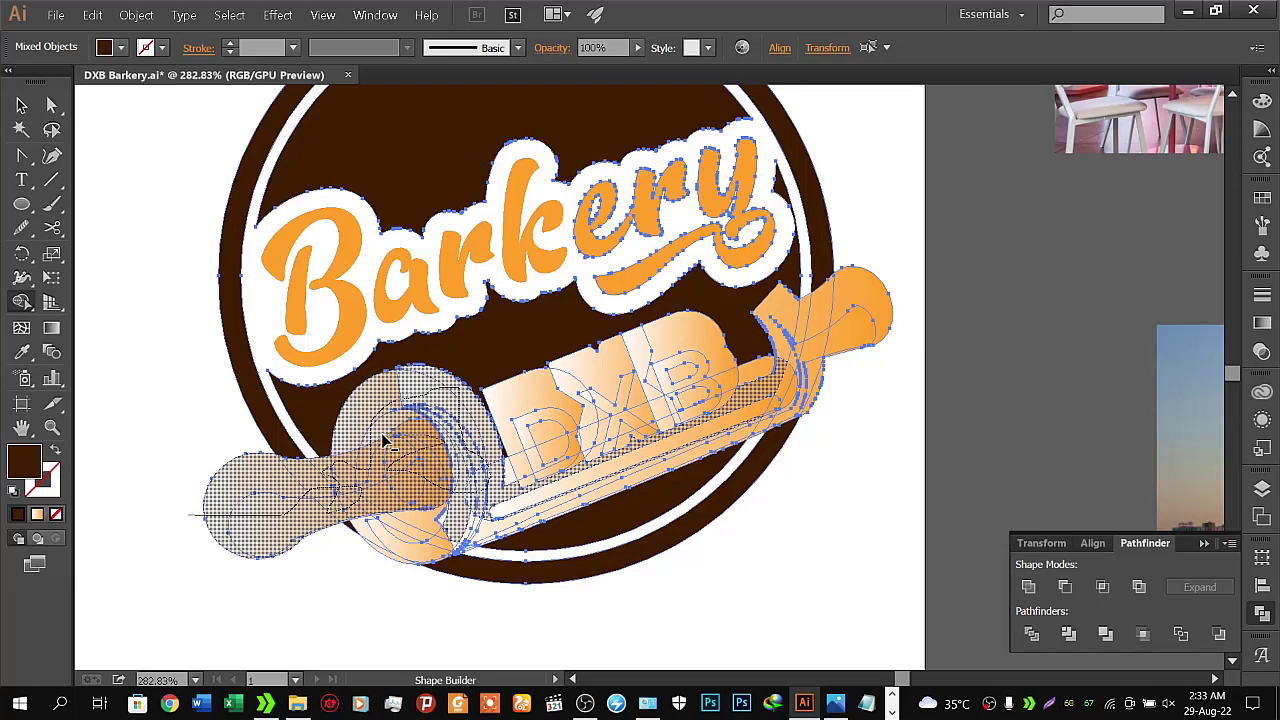
{"action": "mouse_move", "coordinate": [385, 440]}
{"action": "left_mouse_down"}
{"action": "mouse_move", "coordinate": [775, 325]}
{"action": "mouse_move", "coordinate": [858, 325]}
{"action": "left_mouse_up"}
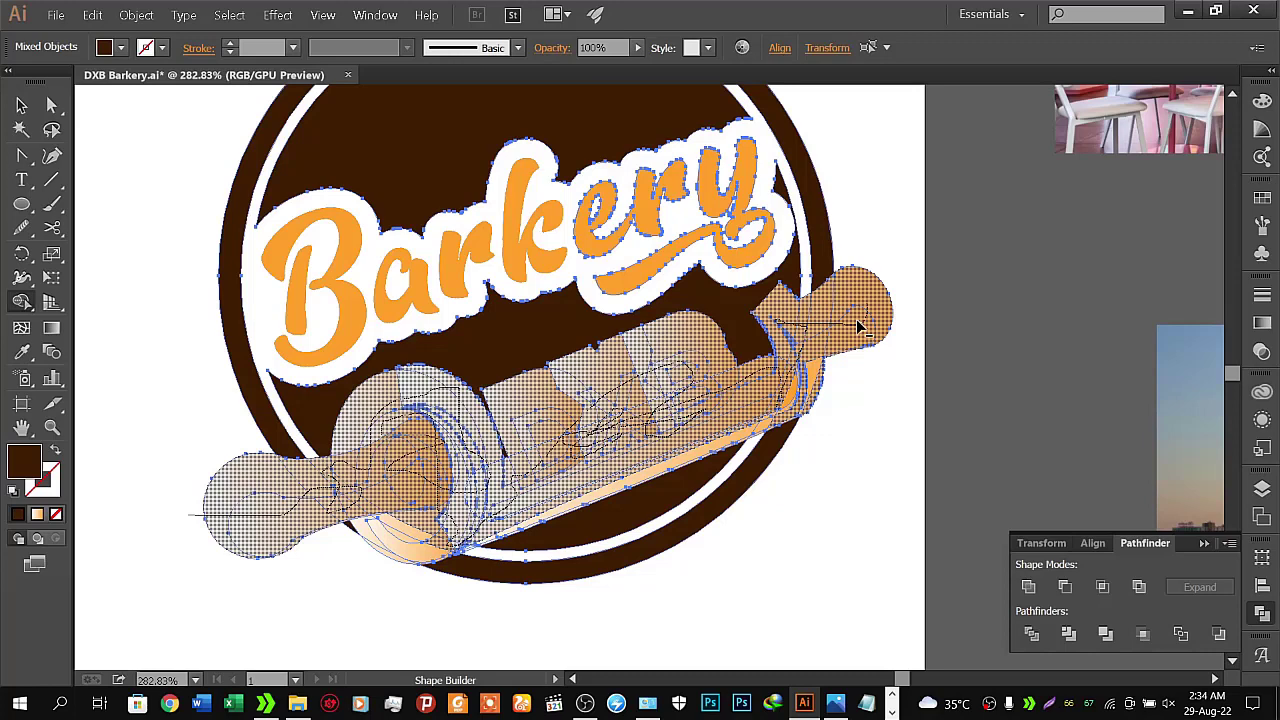
{"action": "left_click_drag", "start_coordinate": [858, 328], "coordinate": [408, 522]}
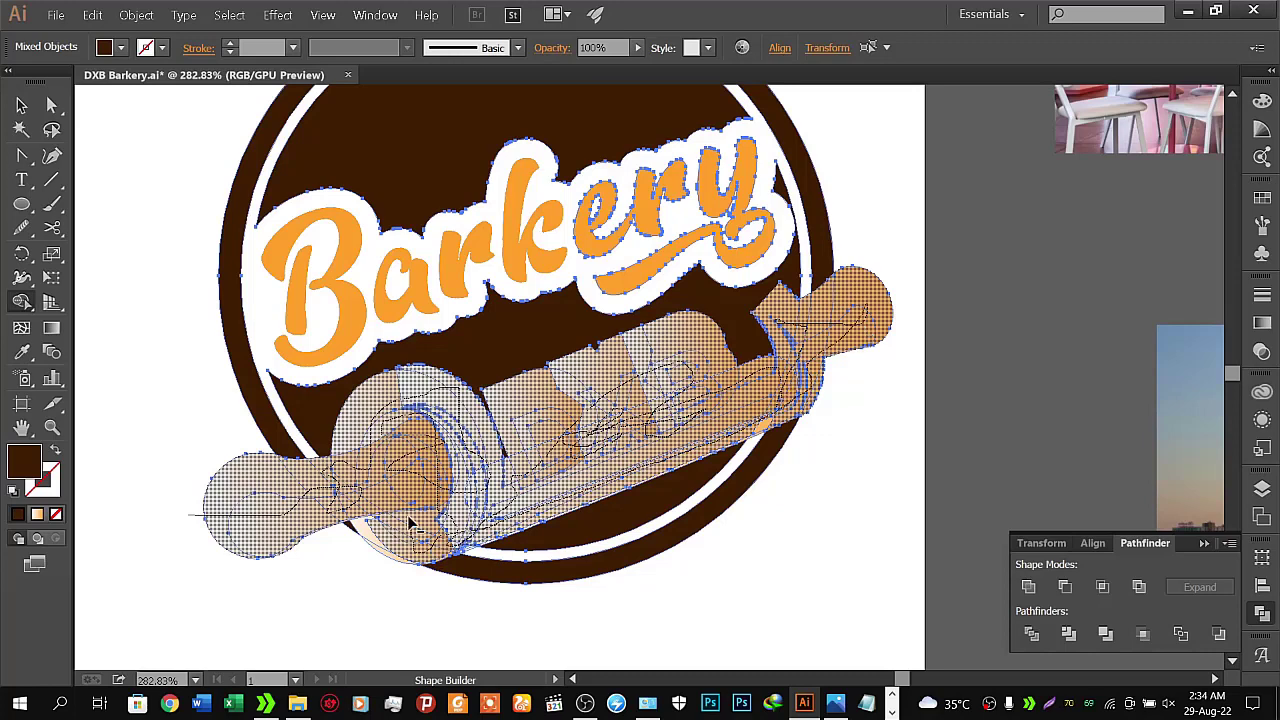
Delete the merged rolling pin with Shape Builder to leave a cutout, and remove the nearby beige slivers
{"action": "left_click", "coordinate": [408, 522], "text": "alt"}
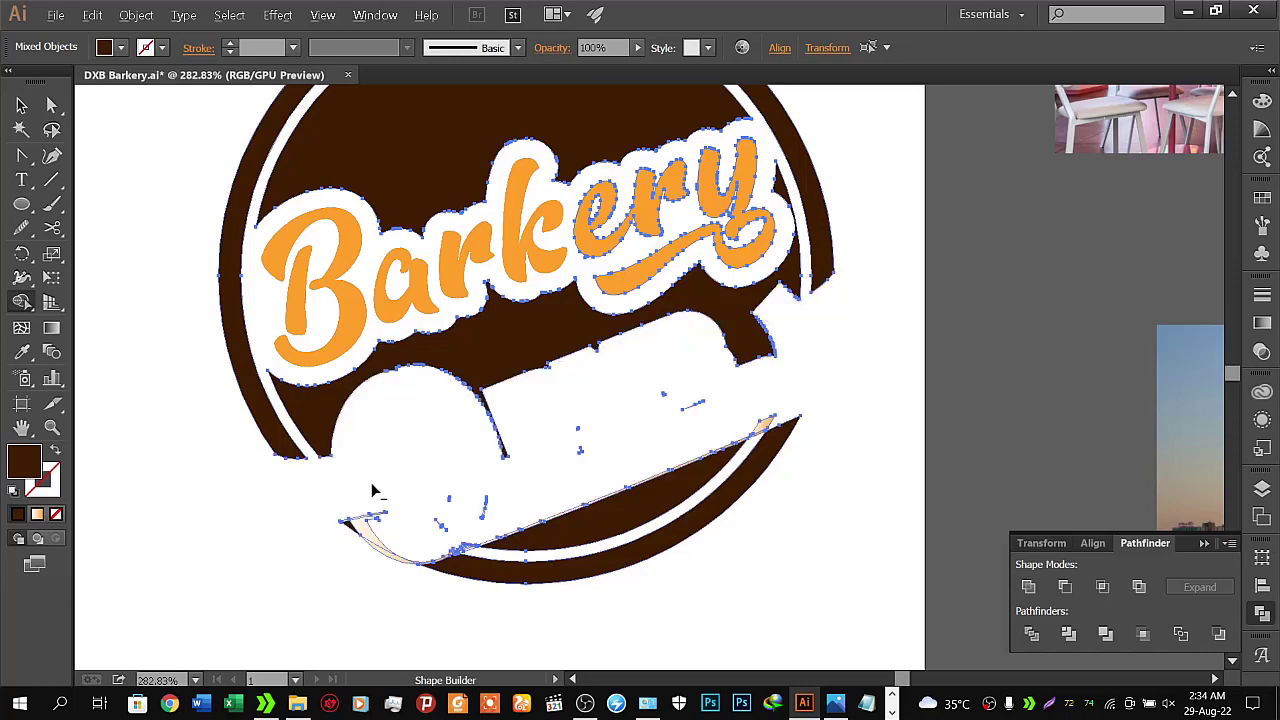
{"action": "mouse_move", "coordinate": [372, 491]}
{"action": "left_mouse_down"}
{"action": "mouse_move", "coordinate": [449, 489]}
{"action": "mouse_move", "coordinate": [429, 492]}
{"action": "left_mouse_up"}
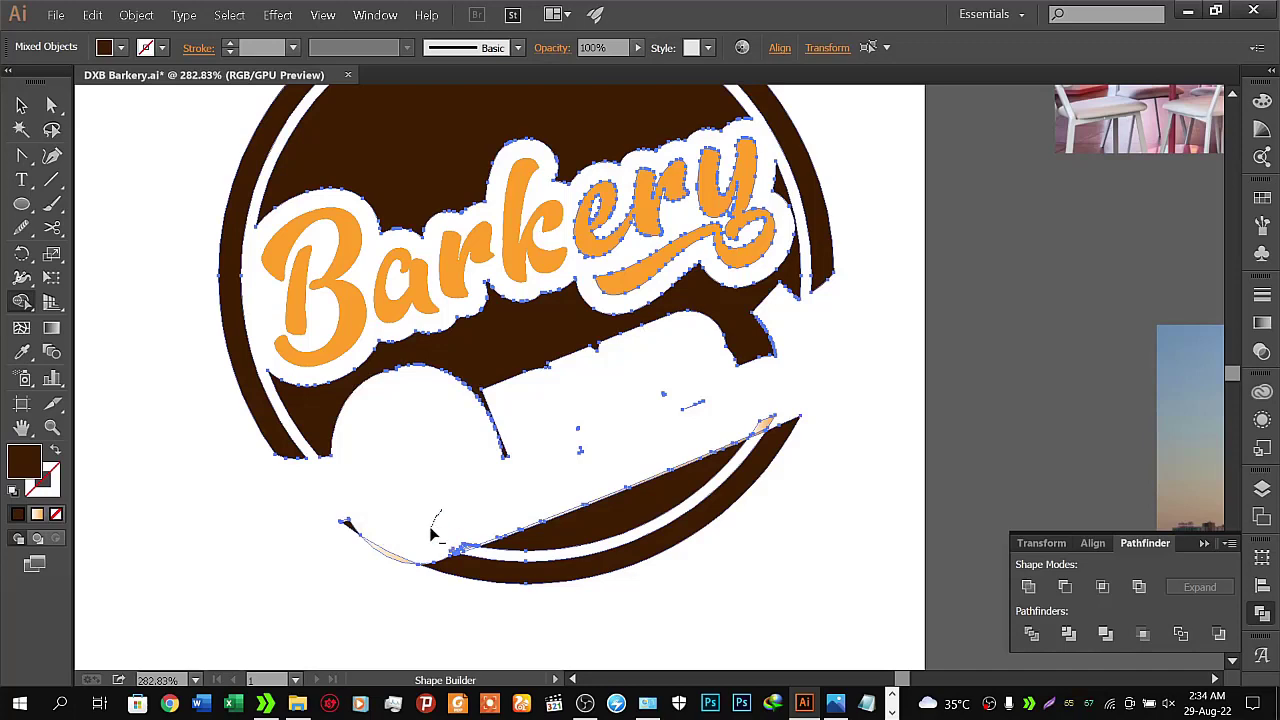
{"action": "left_click_drag", "start_coordinate": [565, 455], "coordinate": [587, 453]}
{"action": "left_click_drag", "start_coordinate": [603, 418], "coordinate": [700, 408]}
Remove the orange sliver at the band tip, and merge or delete the thin slivers at the band ends
{"action": "left_click", "coordinate": [770, 426], "text": "alt"}
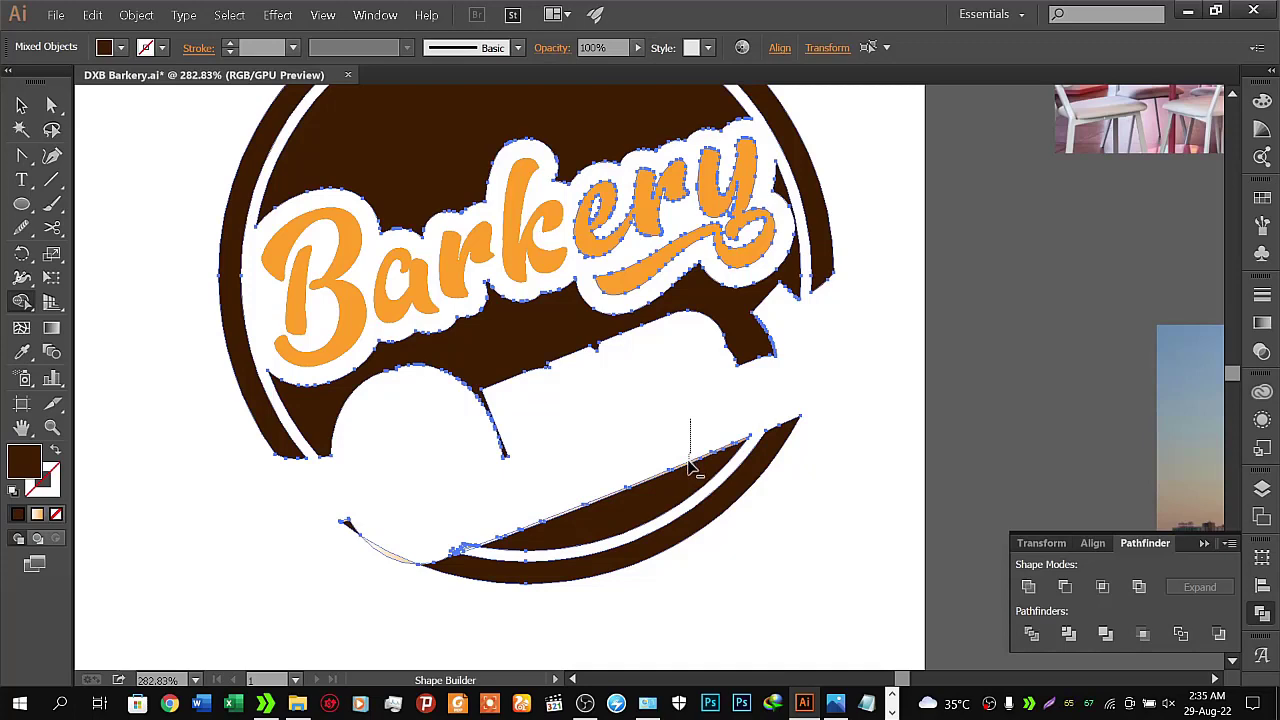
{"action": "left_click", "coordinate": [688, 466]}
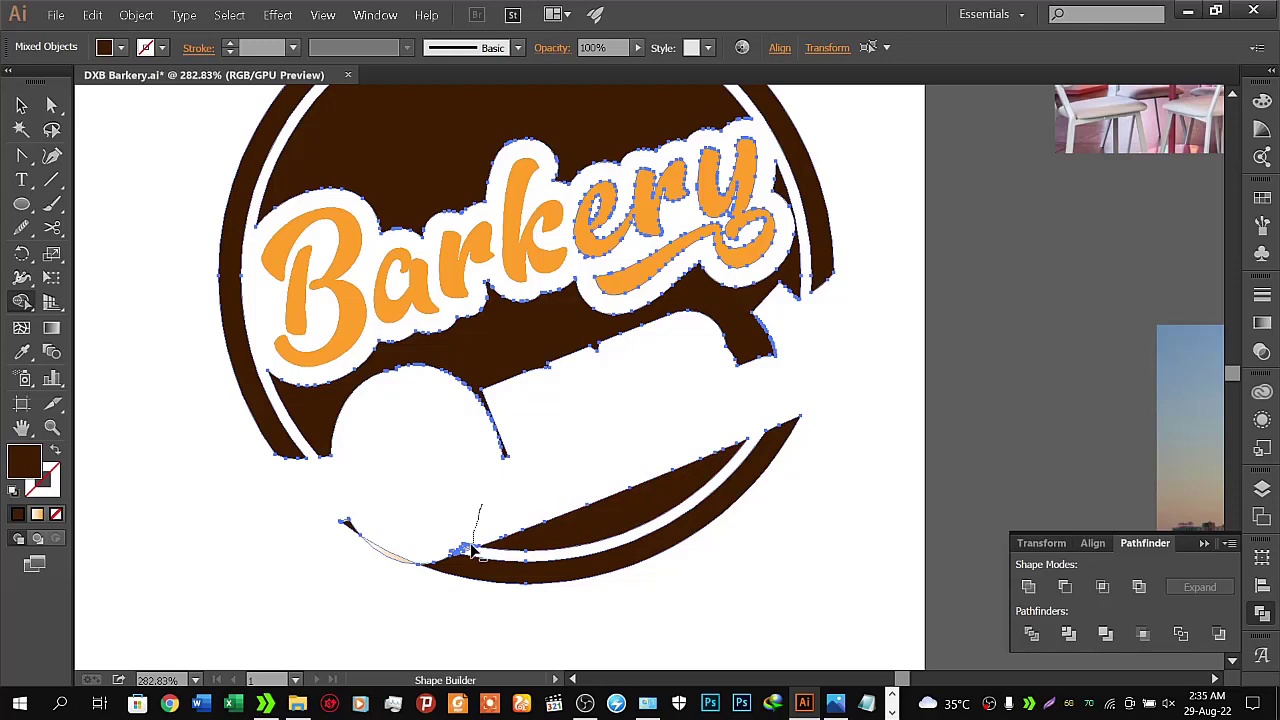
{"action": "left_click", "coordinate": [433, 544], "text": "alt"}
{"action": "left_click", "coordinate": [350, 527], "text": "alt"}
{"action": "left_click_drag", "start_coordinate": [375, 512], "coordinate": [310, 542]}
Zoom in on the band tips, delete the sliver between the brown bands, and merge the lower band
{"action": "key", "text": "z"}
{"action": "left_click", "coordinate": [468, 538]}
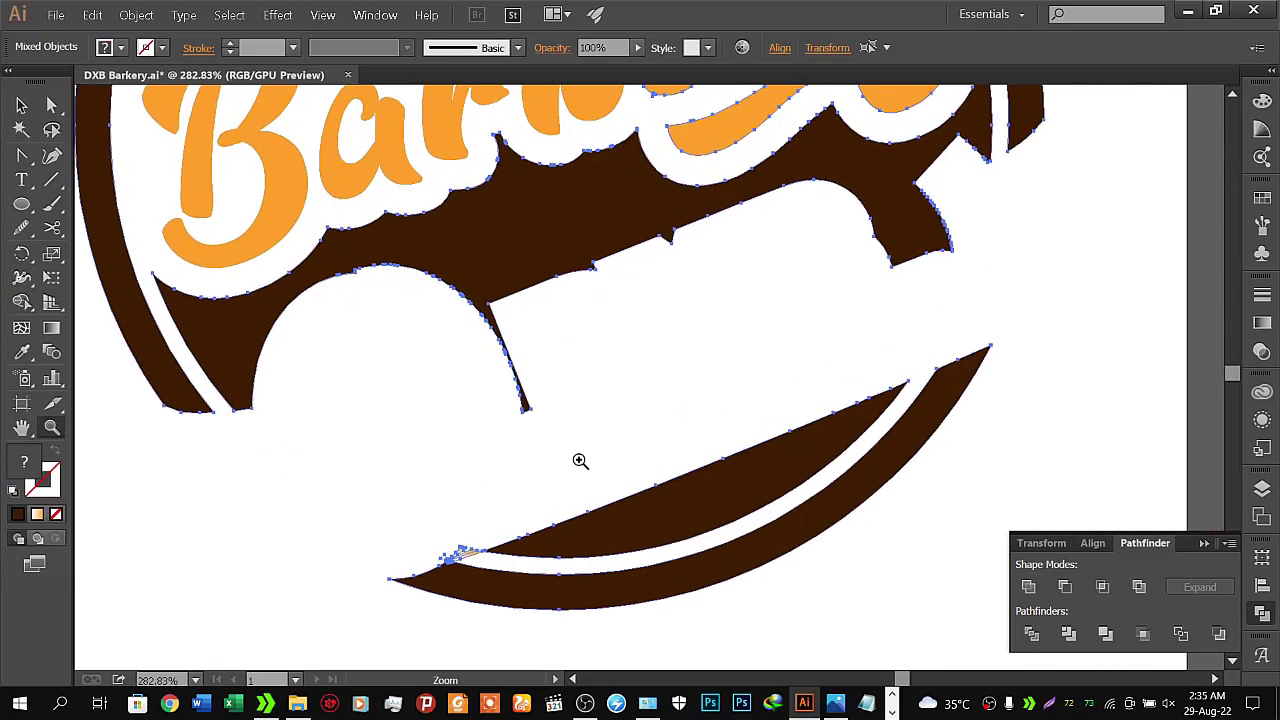
{"action": "scroll", "coordinate": [539, 540], "scroll_direction": "up", "scroll_amount": 5}
{"action": "left_click_drag", "start_coordinate": [539, 540], "coordinate": [582, 330]}
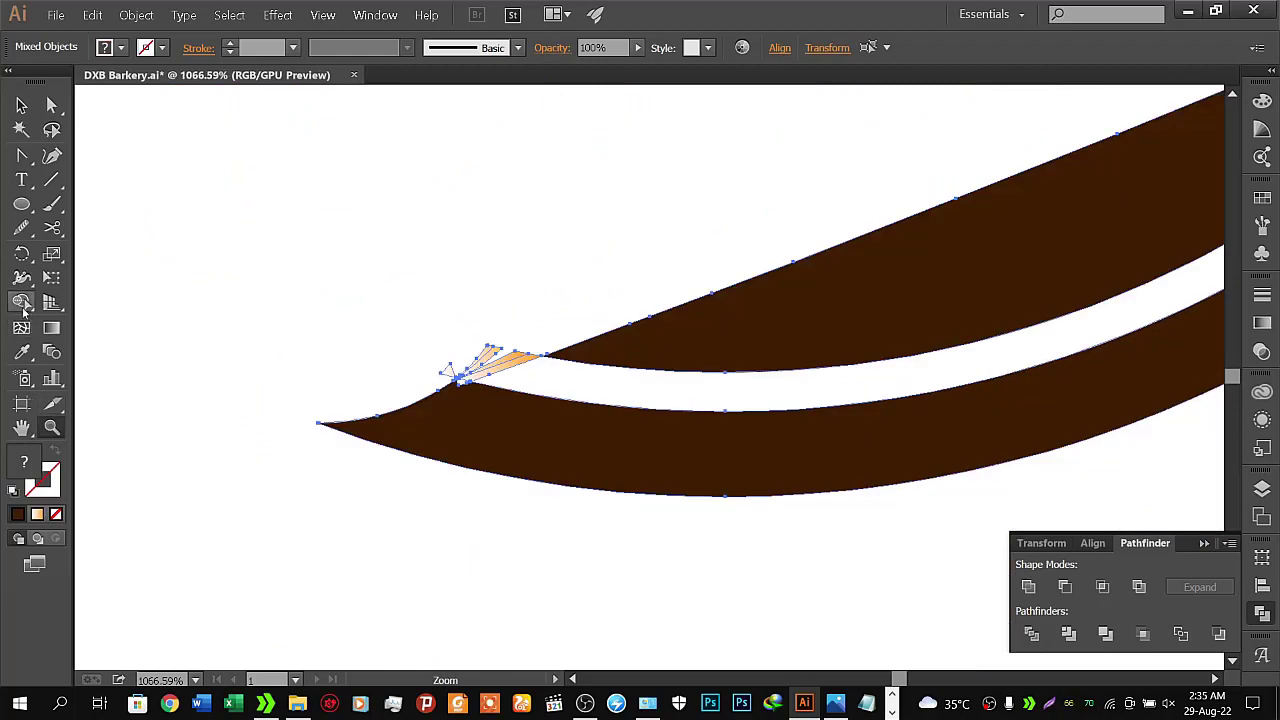
{"action": "key", "text": "shift+m"}
{"action": "left_click", "coordinate": [480, 355], "text": "alt"}
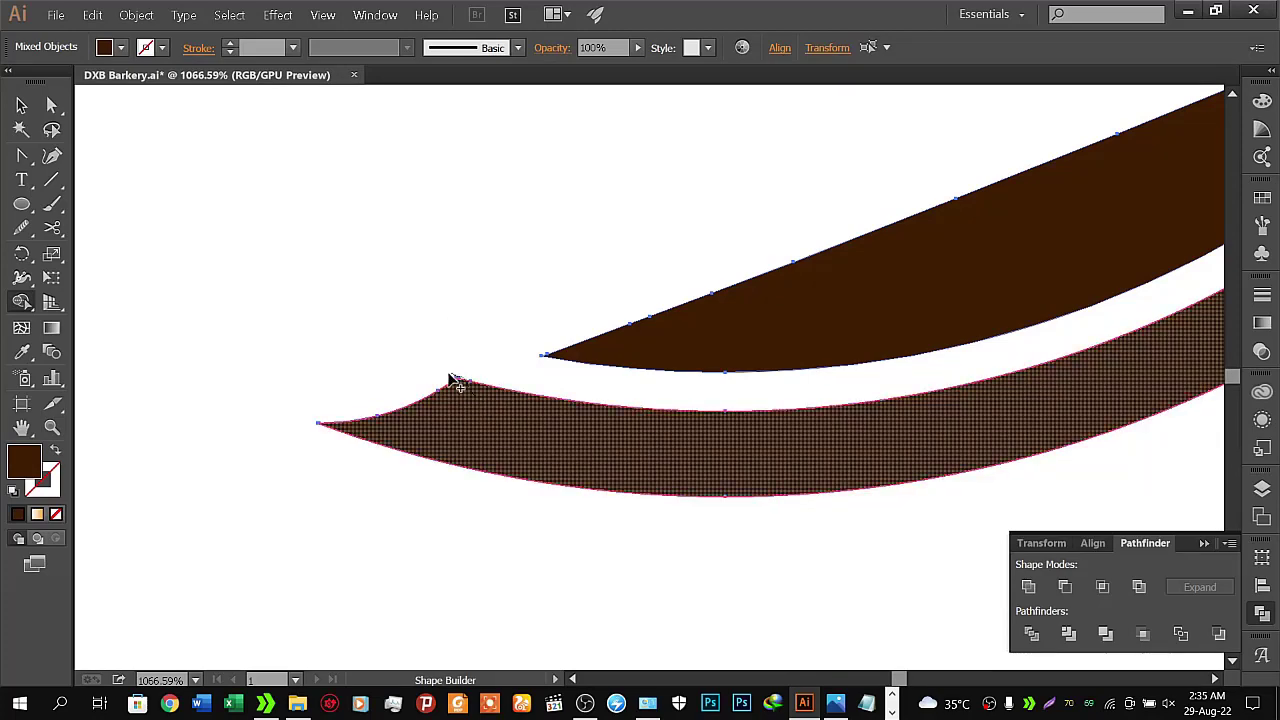
{"action": "left_click", "coordinate": [472, 395]}
Merge the tiny top triangle into the brown band's peak, then zoom back out
{"action": "mouse_move", "coordinate": [821, 307]}
{"action": "left_mouse_down"}
{"action": "mouse_move", "coordinate": [297, 560]}
{"action": "mouse_move", "coordinate": [643, 343]}
{"action": "left_mouse_up"}
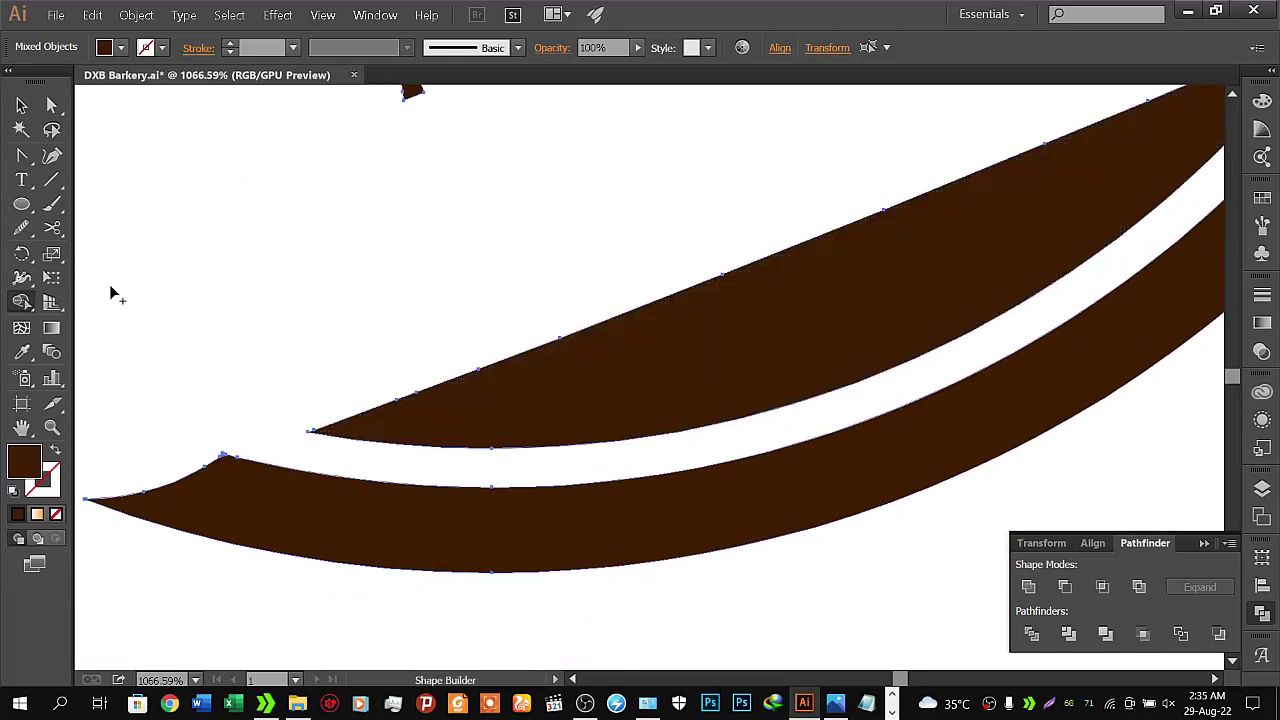
{"action": "left_click", "coordinate": [21, 105]}
{"action": "left_click", "coordinate": [238, 309]}
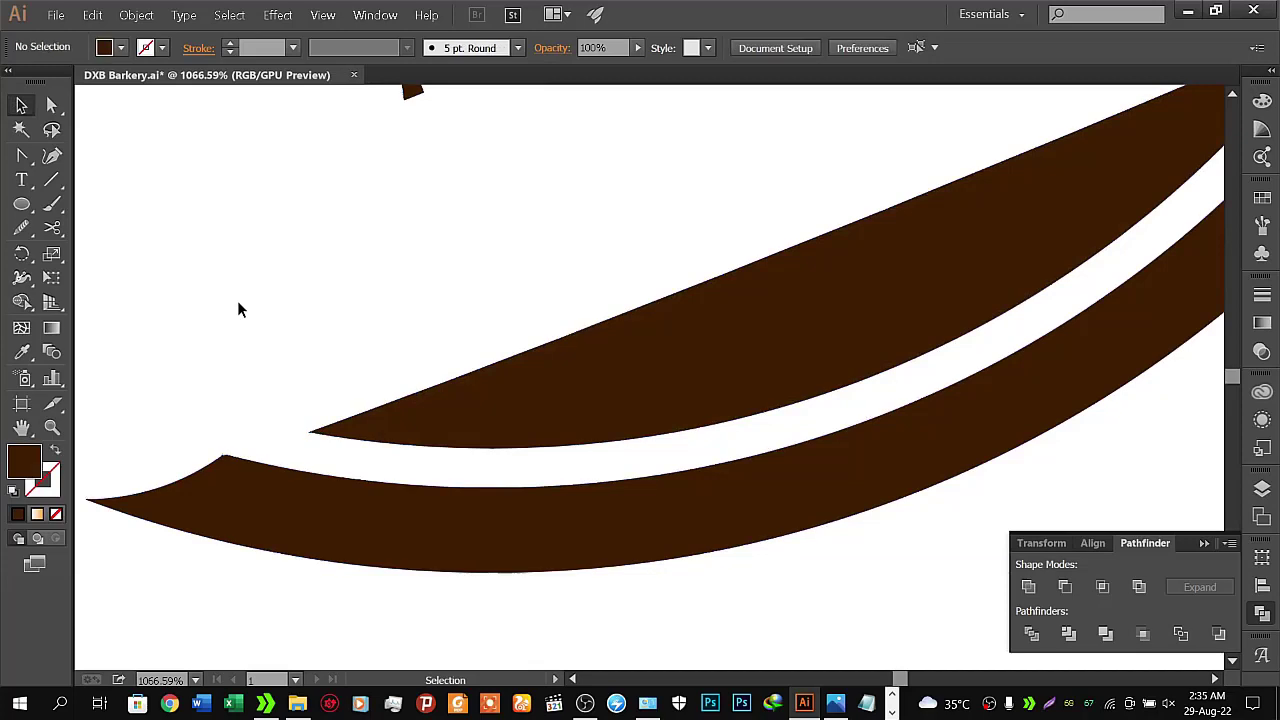
{"action": "mouse_move", "coordinate": [318, 508]}
{"action": "left_mouse_down"}
{"action": "mouse_move", "coordinate": [492, 456]}
{"action": "mouse_move", "coordinate": [530, 411]}
{"action": "mouse_move", "coordinate": [686, 323]}
{"action": "mouse_move", "coordinate": [694, 274]}
{"action": "mouse_move", "coordinate": [636, 526]}
{"action": "mouse_move", "coordinate": [811, 360]}
{"action": "left_mouse_up"}
{"action": "key", "text": "z"}
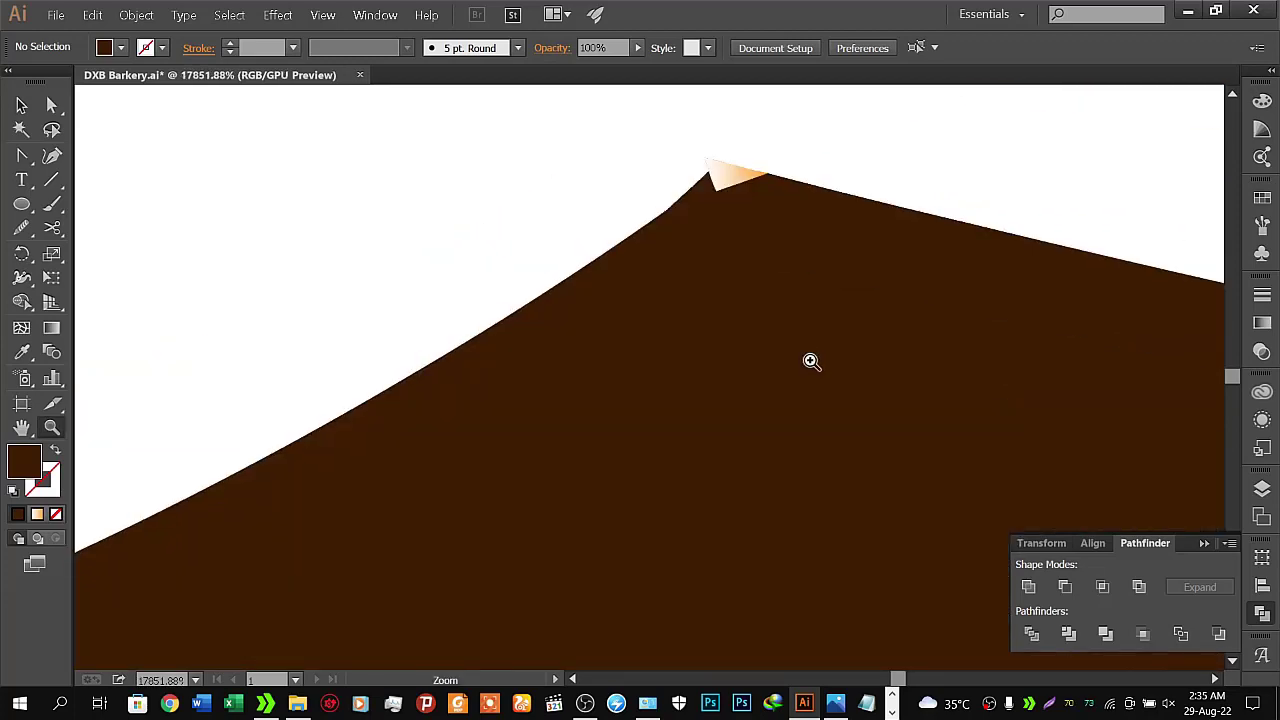
{"action": "left_click", "coordinate": [21, 105]}
{"action": "left_click_drag", "start_coordinate": [609, 133], "coordinate": [800, 192]}
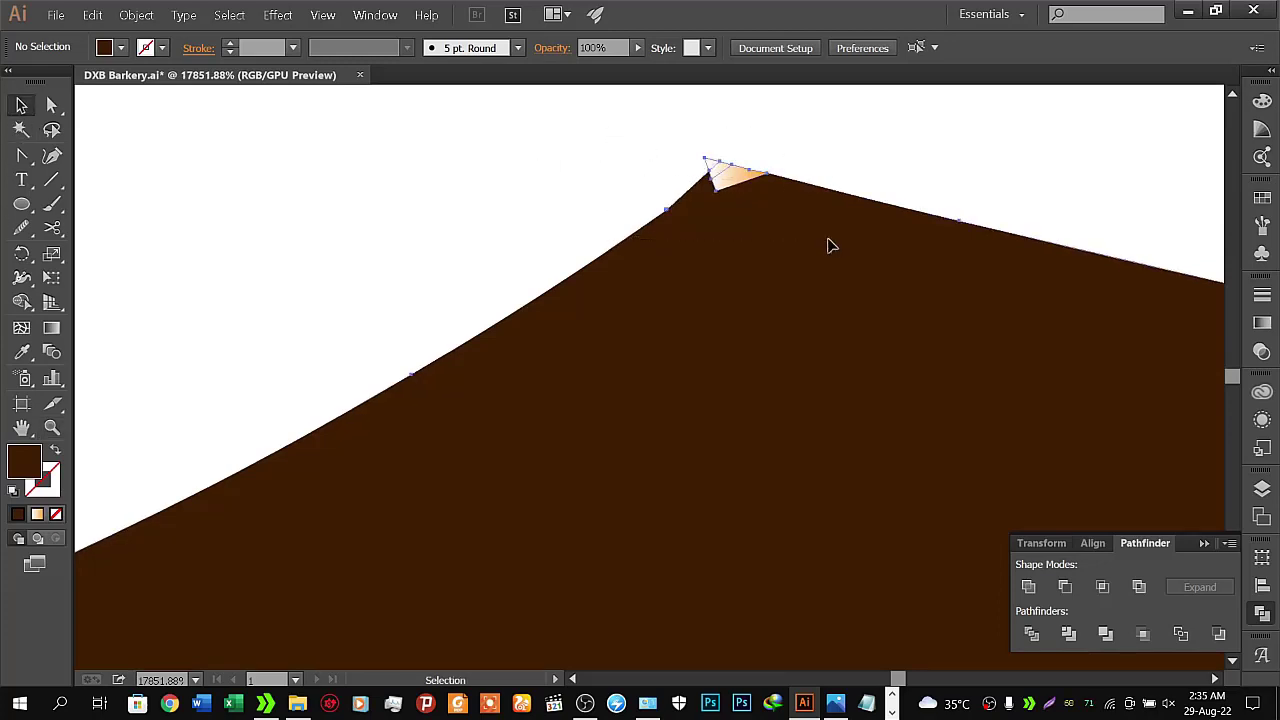
{"action": "left_click", "coordinate": [21, 302]}
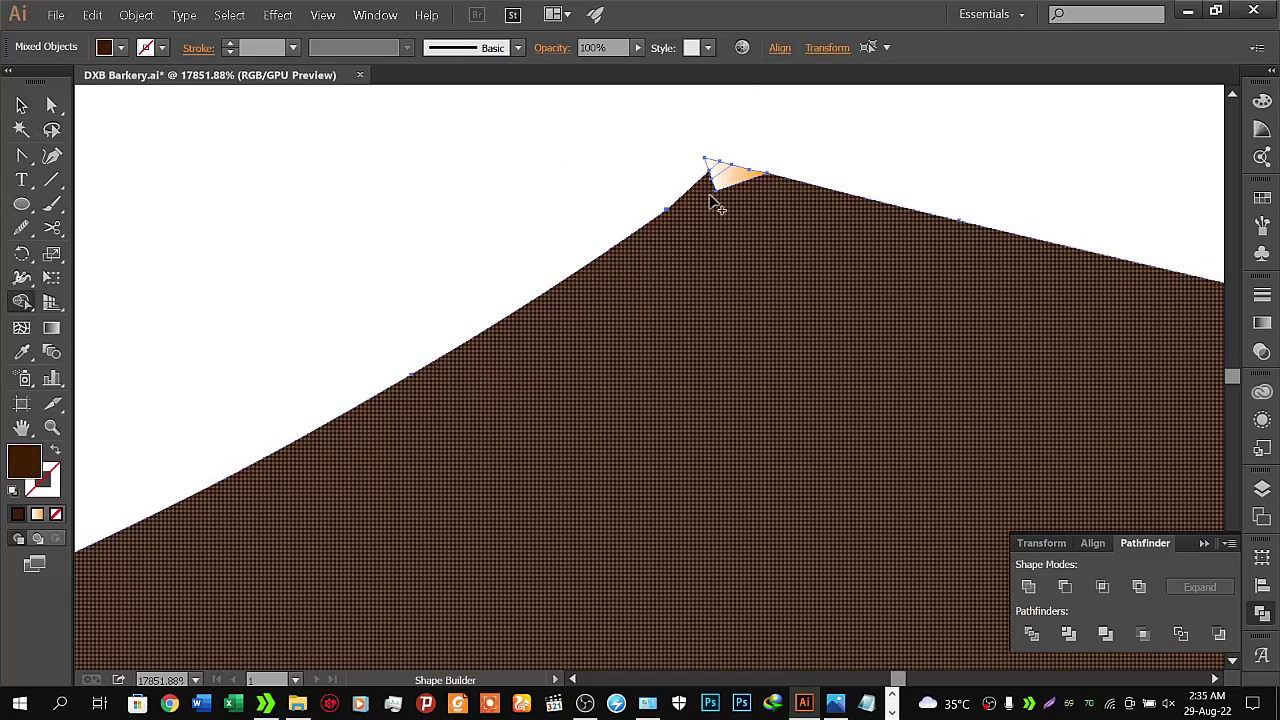
{"action": "left_click_drag", "start_coordinate": [717, 205], "coordinate": [718, 170]}
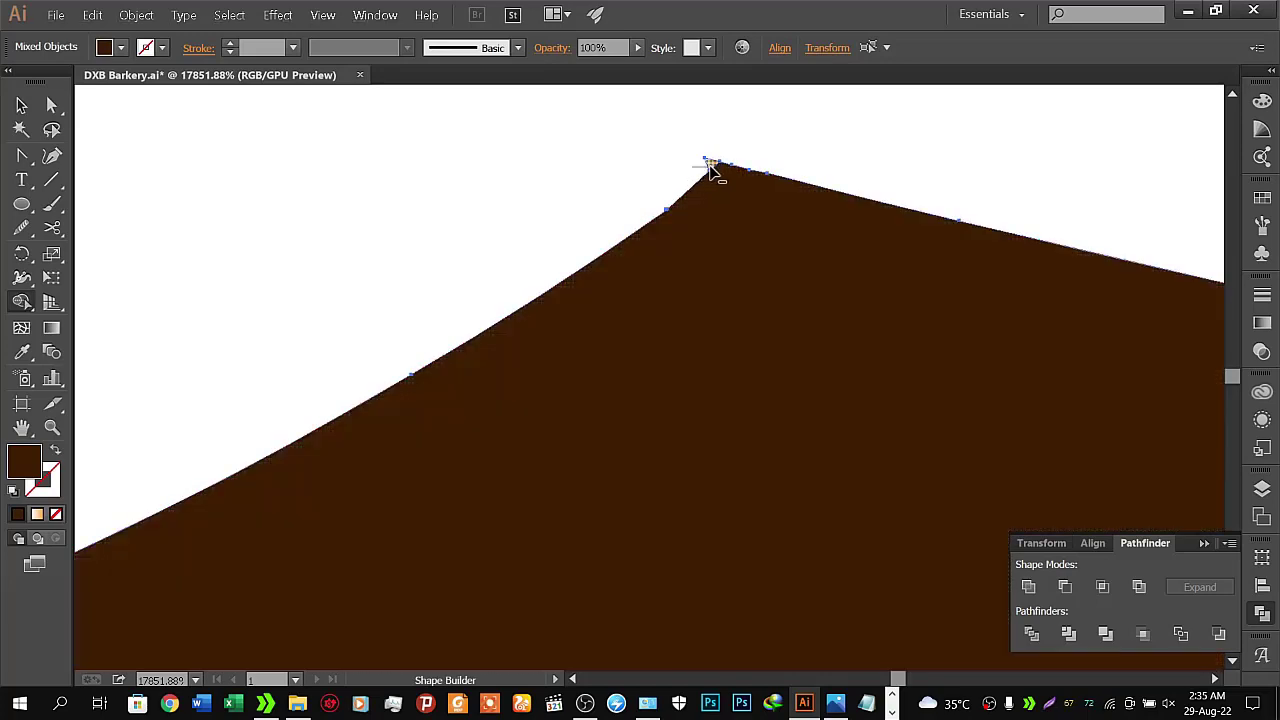
{"action": "key", "text": "z"}
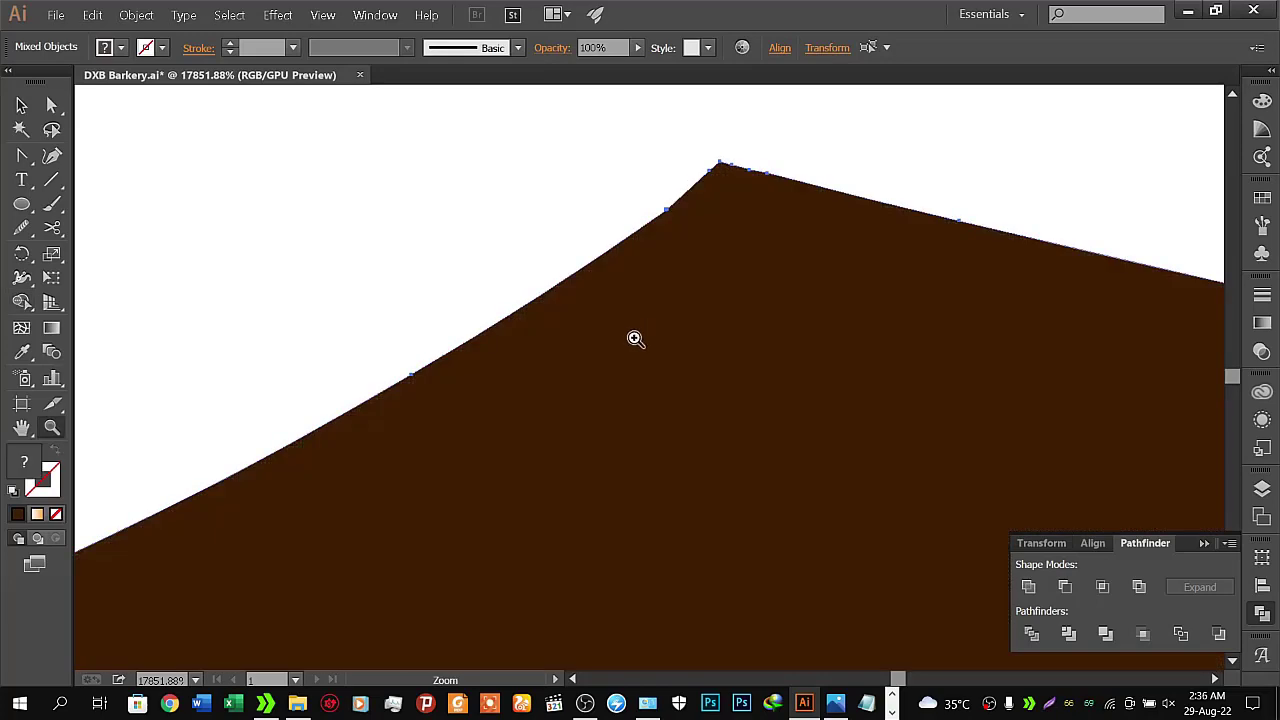
{"action": "left_click_drag", "start_coordinate": [634, 337], "coordinate": [478, 382]}
Zoom out to reveal the standalone DXB rolling pin artwork and select it as one group
{"action": "left_click", "coordinate": [646, 343], "text": "alt"}
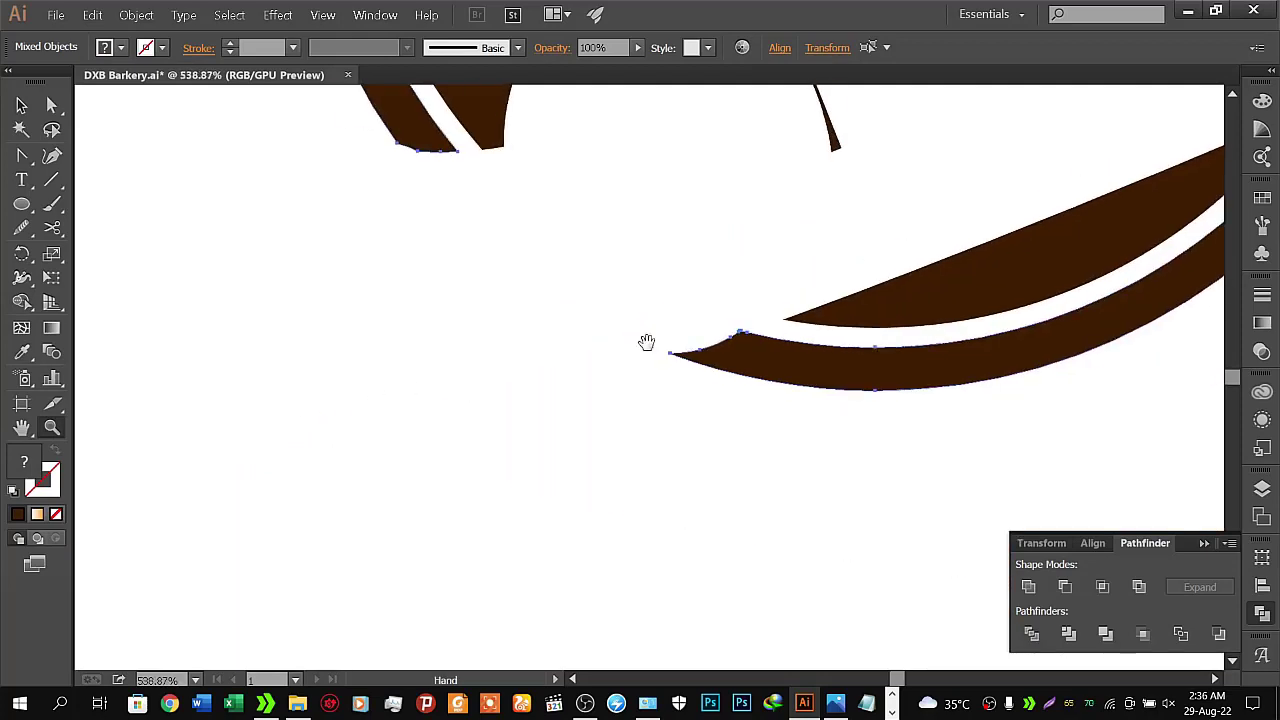
{"action": "left_click", "coordinate": [765, 285], "text": "alt"}
{"action": "left_click", "coordinate": [748, 300], "text": "alt"}
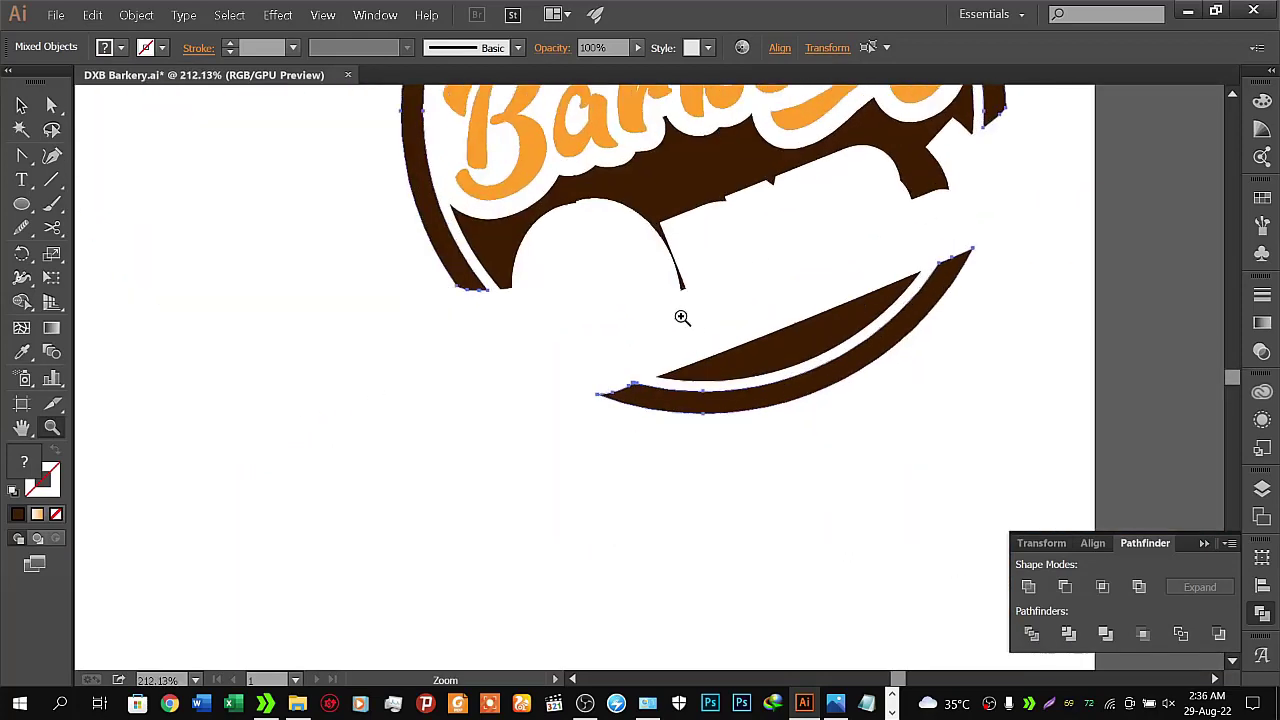
{"action": "left_click", "coordinate": [680, 317]}
{"action": "mouse_move", "coordinate": [703, 303]}
{"action": "left_mouse_down"}
{"action": "mouse_move", "coordinate": [703, 376]}
{"action": "mouse_move", "coordinate": [703, 345]}
{"action": "left_mouse_up"}
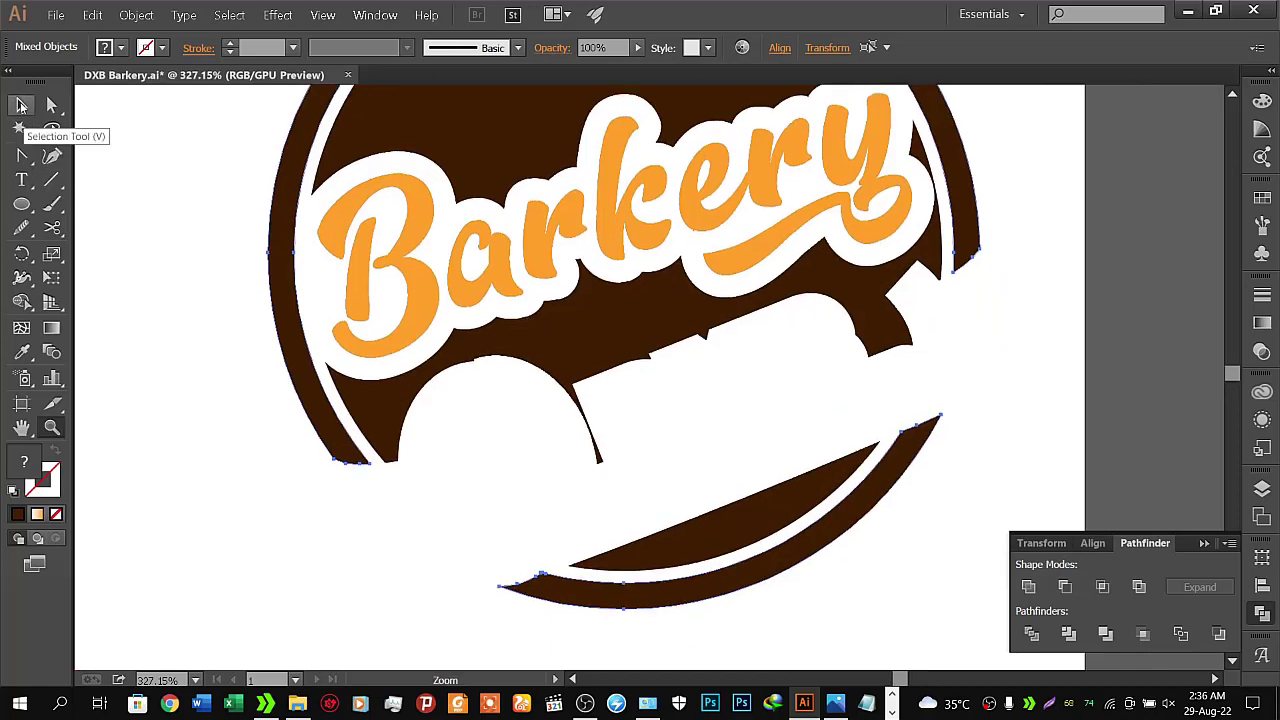
{"action": "left_click", "coordinate": [21, 104]}
{"action": "left_click", "coordinate": [210, 326]}
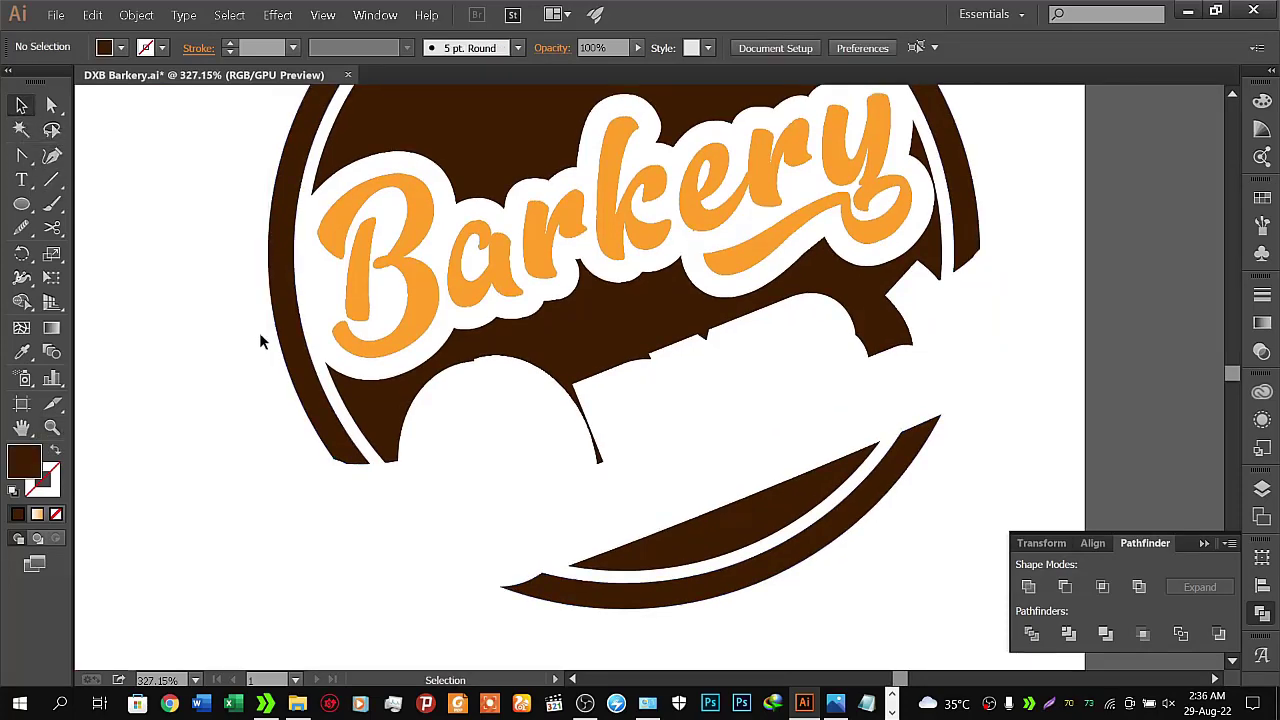
{"action": "key", "text": "z"}
{"action": "left_click_drag", "start_coordinate": [523, 363], "coordinate": [417, 389]}
{"action": "mouse_move", "coordinate": [390, 326]}
{"action": "left_mouse_down"}
{"action": "mouse_move", "coordinate": [449, 309]}
{"action": "mouse_move", "coordinate": [560, 430]}
{"action": "left_mouse_up"}
{"action": "left_click", "coordinate": [21, 104]}
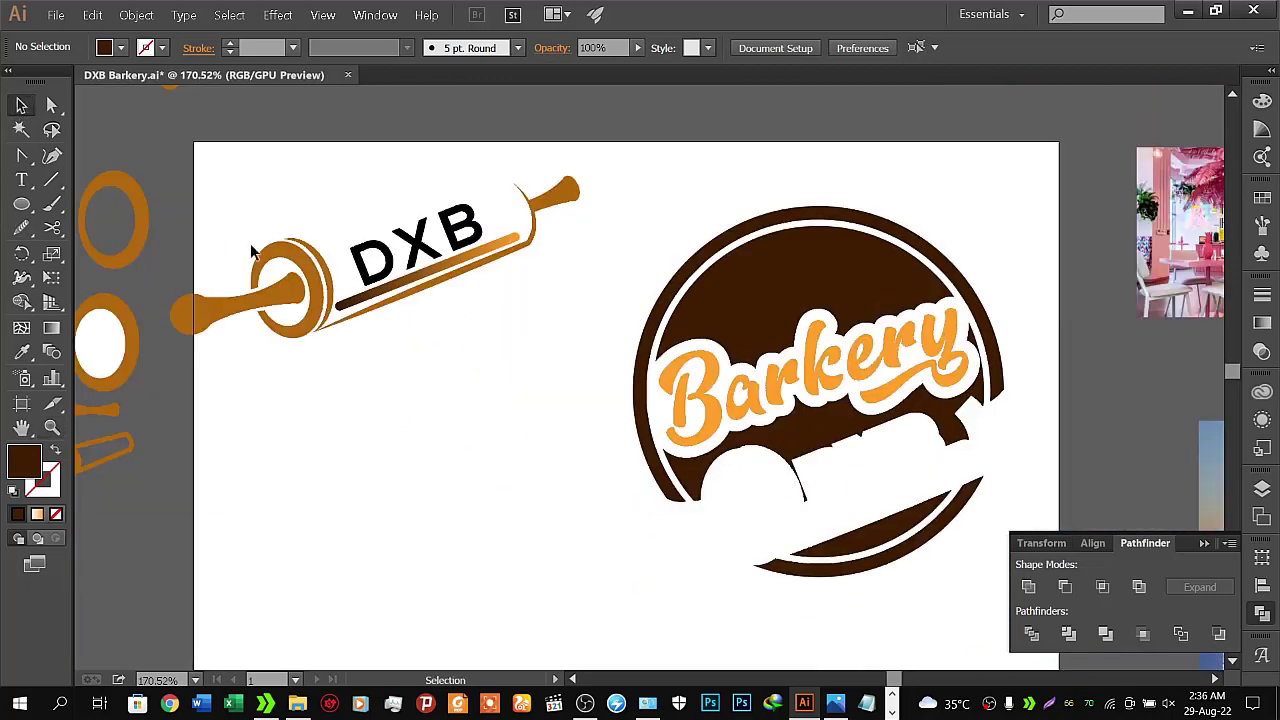
{"action": "left_click", "coordinate": [306, 270]}
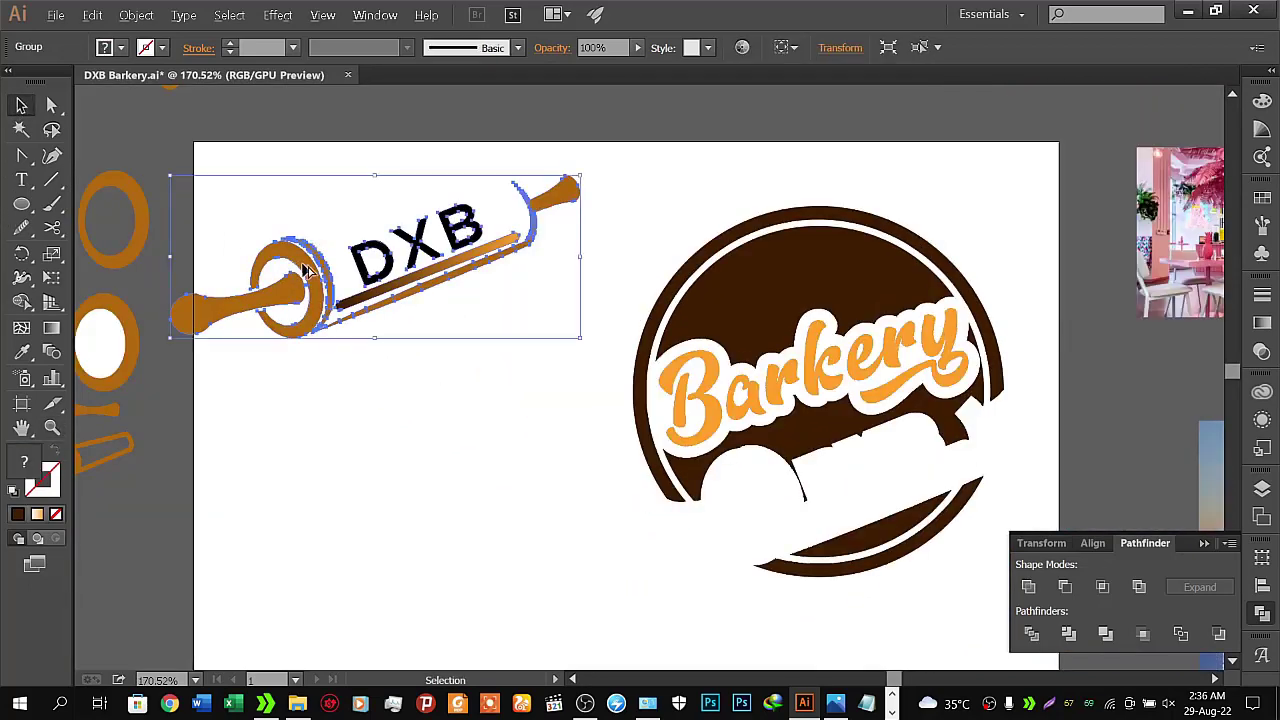
Alt+Shift-drag a copy of the DXB rolling pin group down onto the badge cutout, then zoom in and select it
{"action": "mouse_move", "coordinate": [306, 270]}
{"action": "left_mouse_down"}
{"action": "mouse_move", "coordinate": [326, 596]}
{"action": "mouse_move", "coordinate": [775, 502]}
{"action": "left_mouse_up"}
{"action": "left_click", "coordinate": [570, 584]}
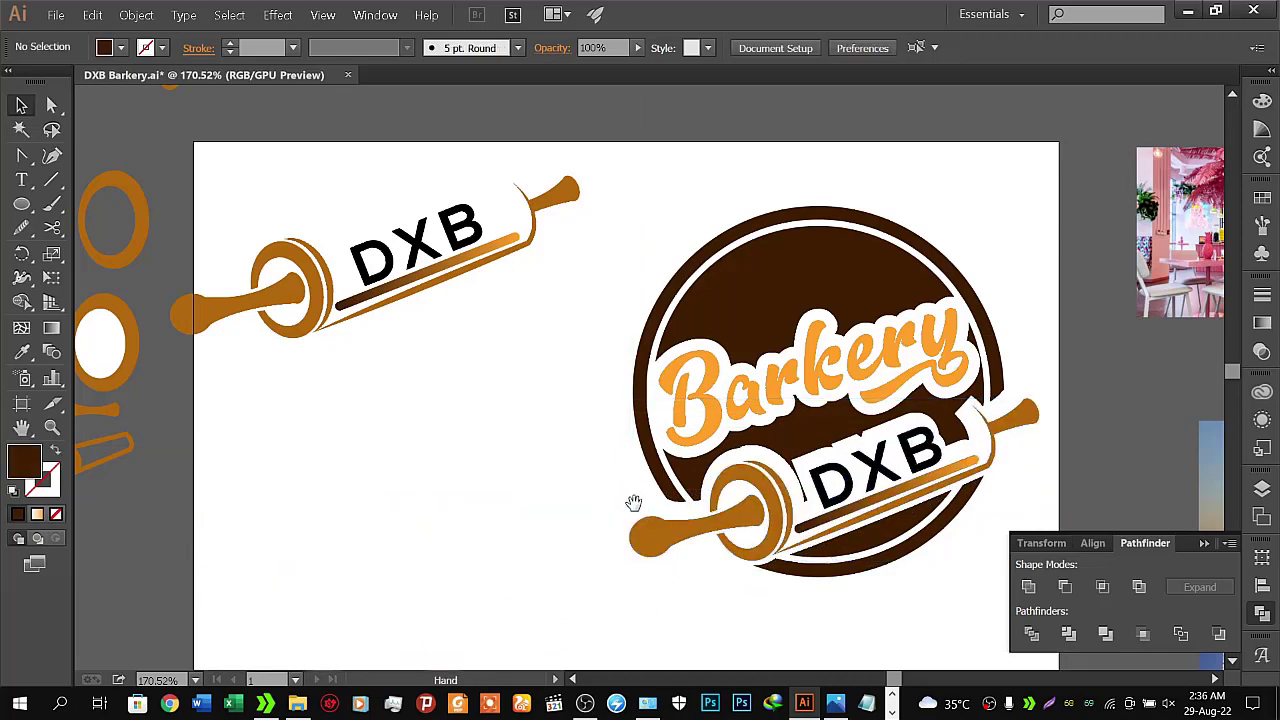
{"action": "left_click_drag", "start_coordinate": [633, 502], "coordinate": [405, 397]}
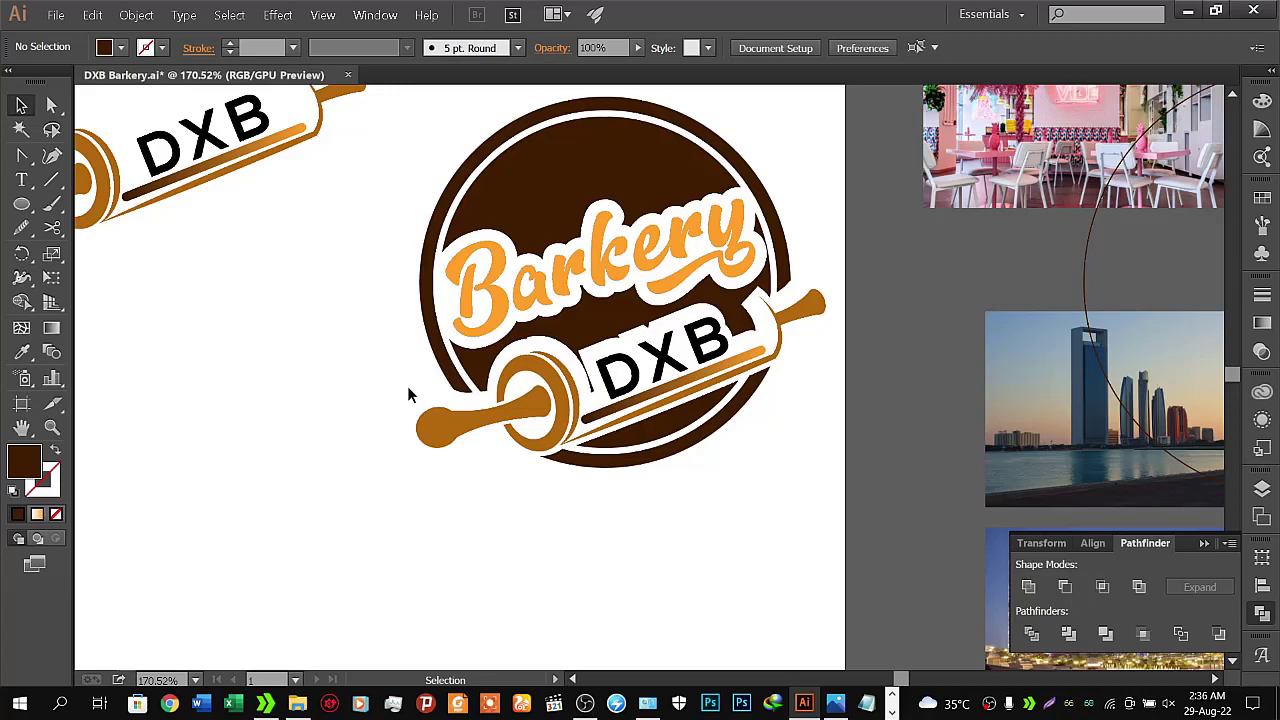
{"action": "key", "text": "z"}
{"action": "mouse_move", "coordinate": [530, 425]}
{"action": "left_mouse_down"}
{"action": "mouse_move", "coordinate": [727, 319]}
{"action": "mouse_move", "coordinate": [751, 336]}
{"action": "left_mouse_up"}
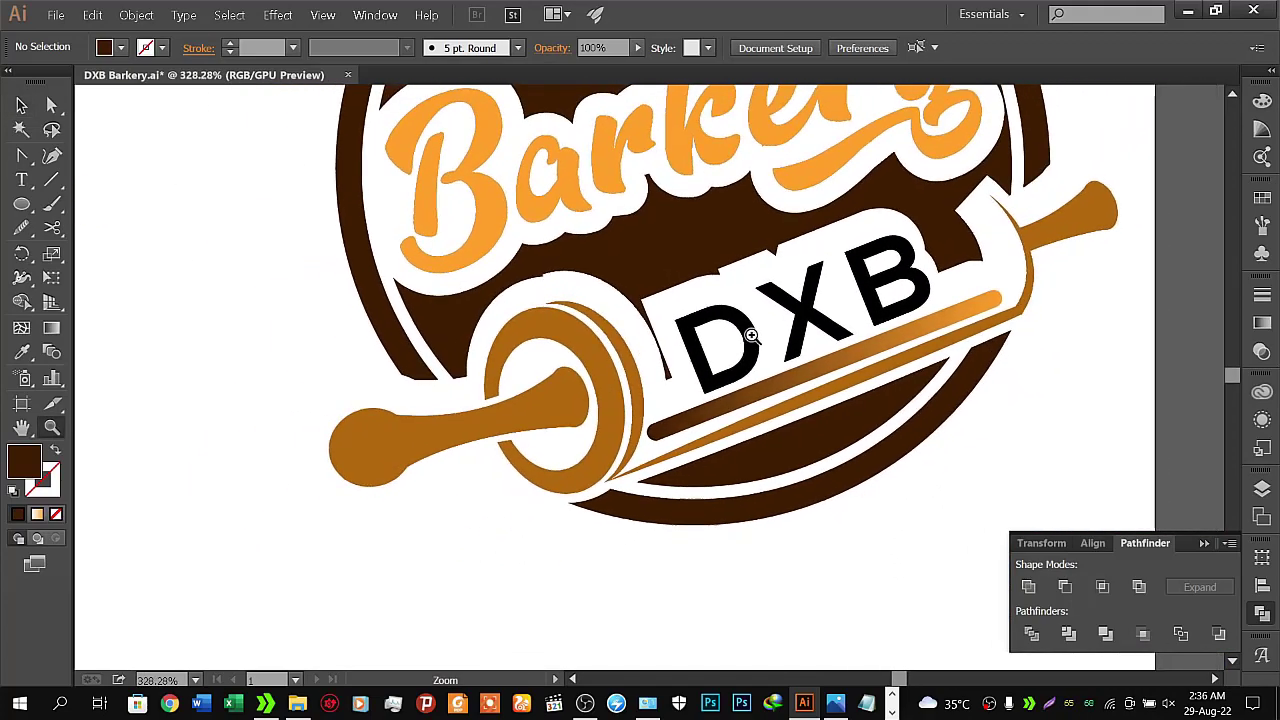
{"action": "left_click", "coordinate": [21, 105]}
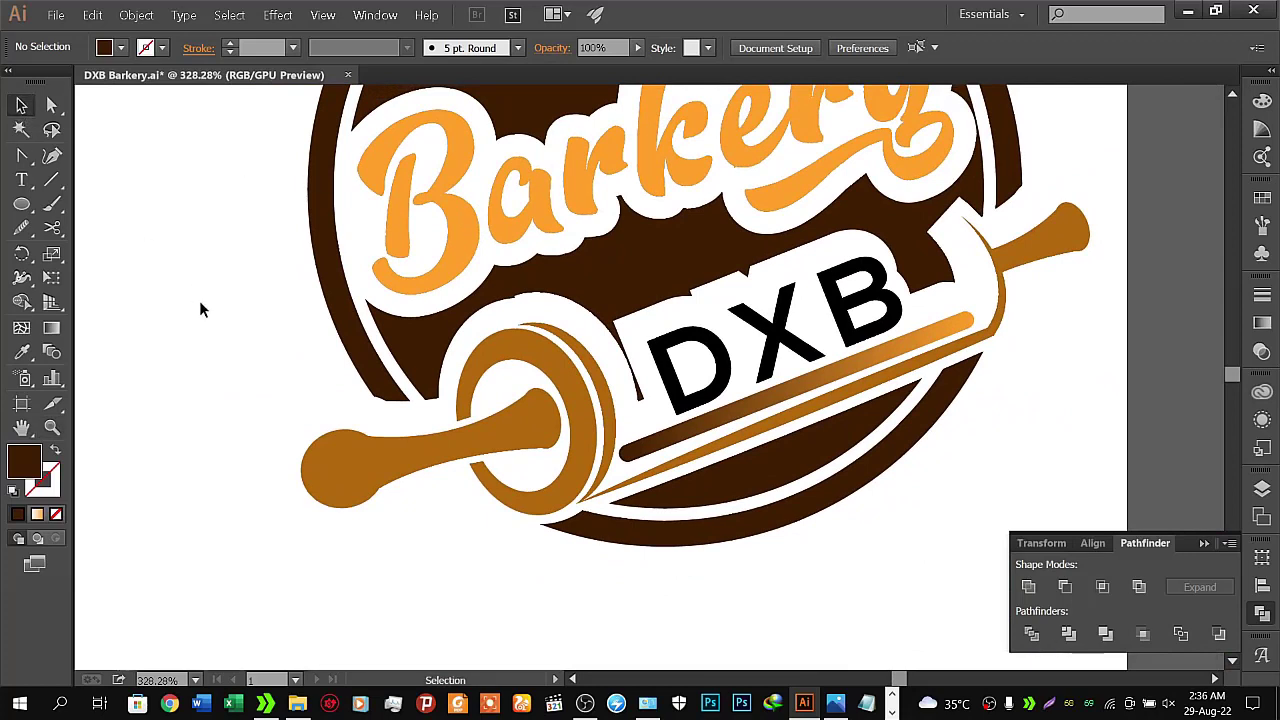
{"action": "left_click", "coordinate": [500, 360]}
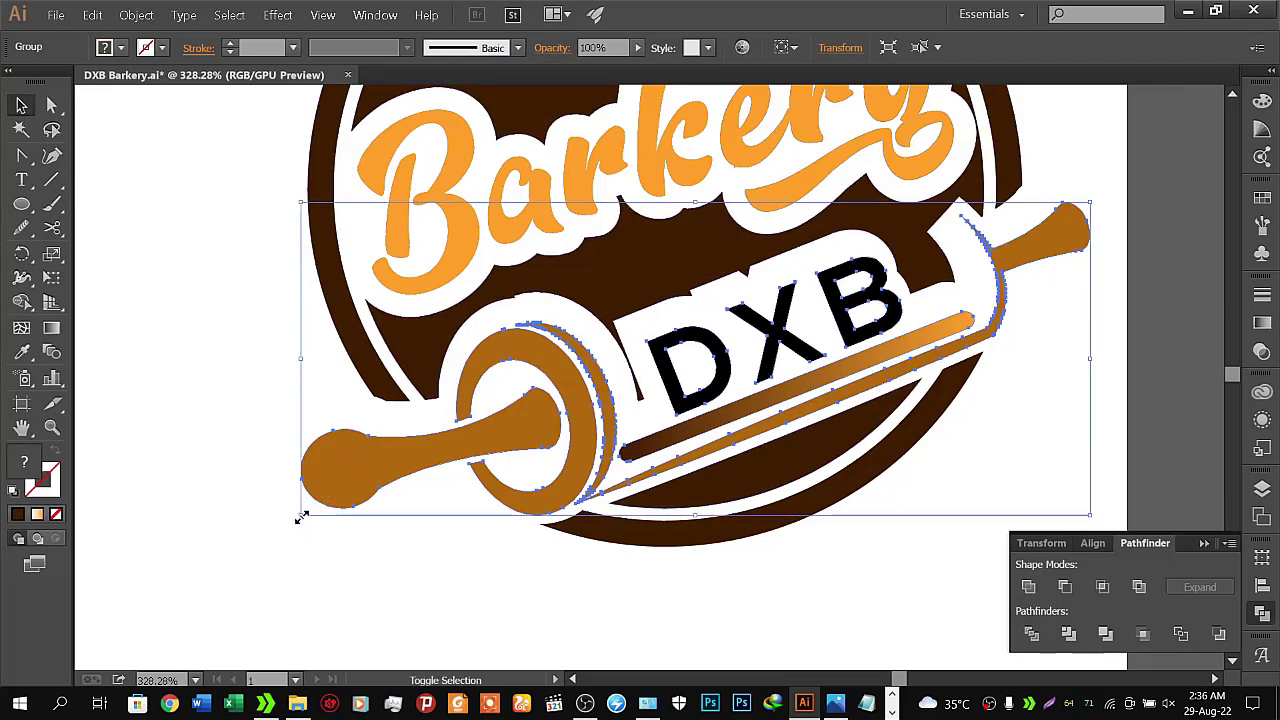
Enlarge the rolling-pin group slightly and nudge it with the arrow keys to line it up in the cutout
{"action": "left_click_drag", "start_coordinate": [300, 515], "coordinate": [282, 522]}
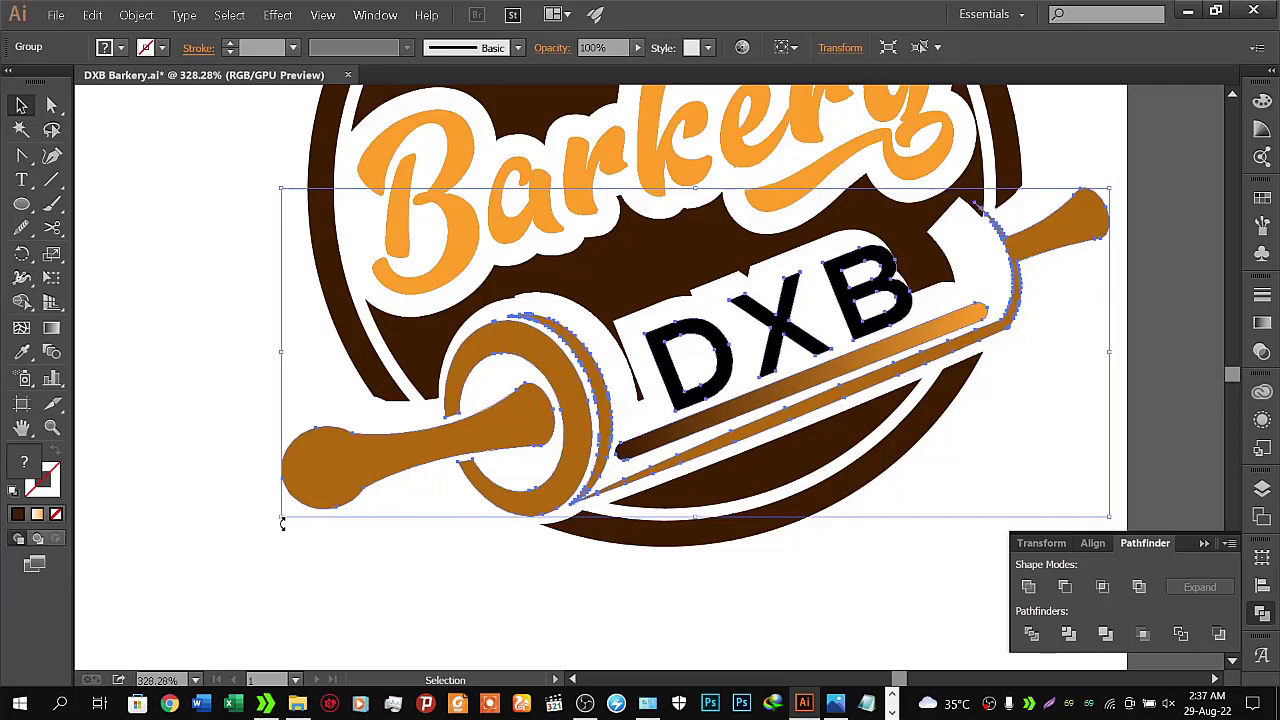
{"action": "key", "text": "Left"}
{"action": "key", "text": "Left"}
{"action": "key", "text": "Left"}
{"action": "key", "text": "Left"}
{"action": "key", "text": "Left"}
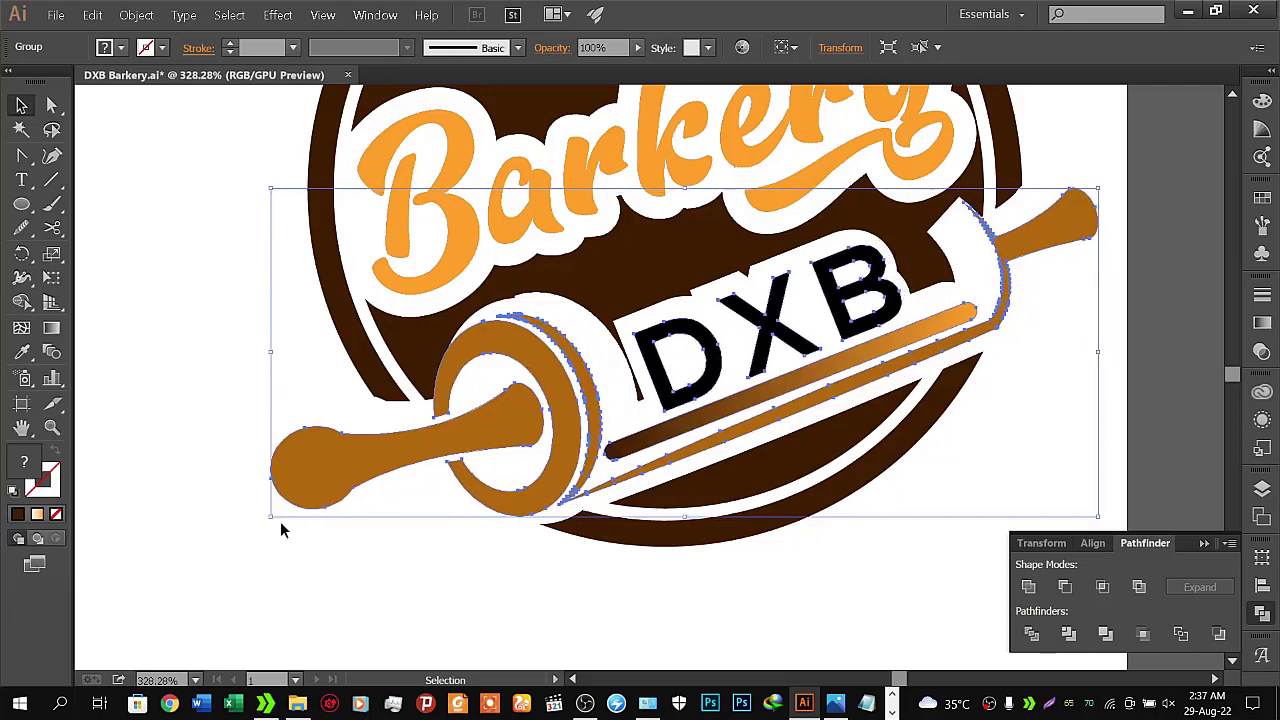
{"action": "key", "text": "Left"}
{"action": "key", "text": "Left"}
{"action": "key", "text": "Left"}
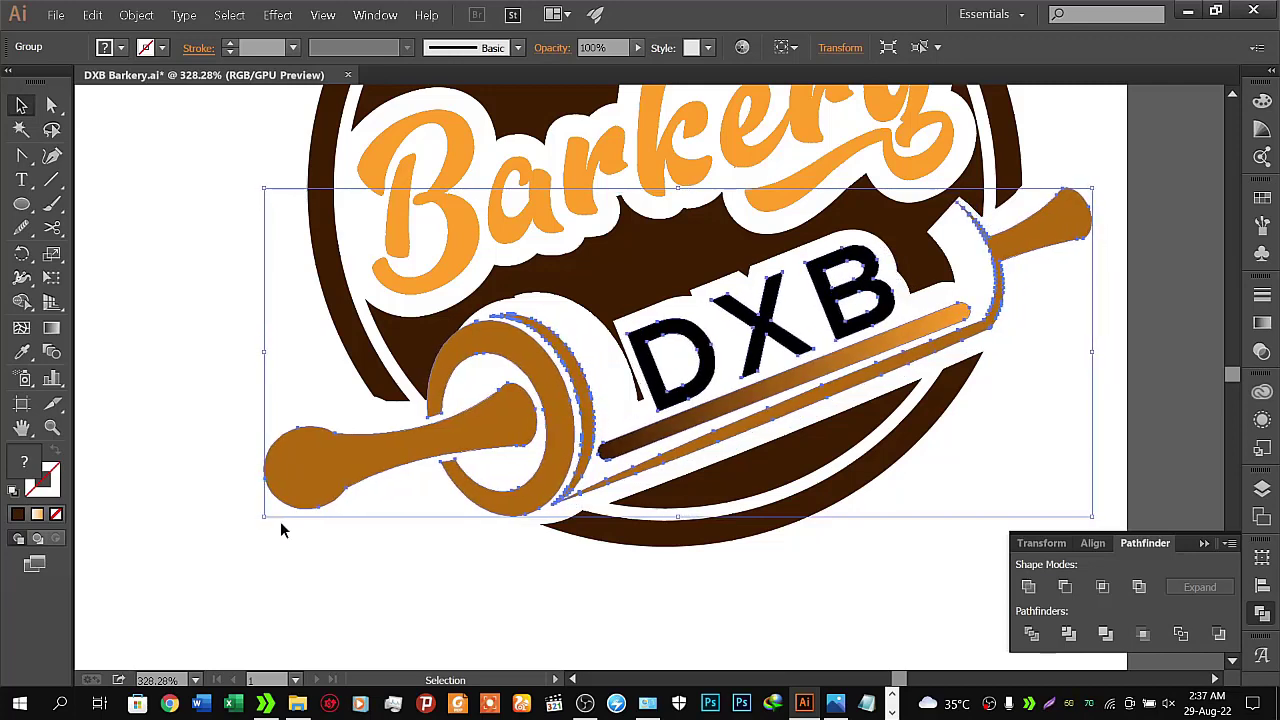
{"action": "key", "text": "Left"}
{"action": "key", "text": "Up"}
{"action": "key", "text": "Right"}
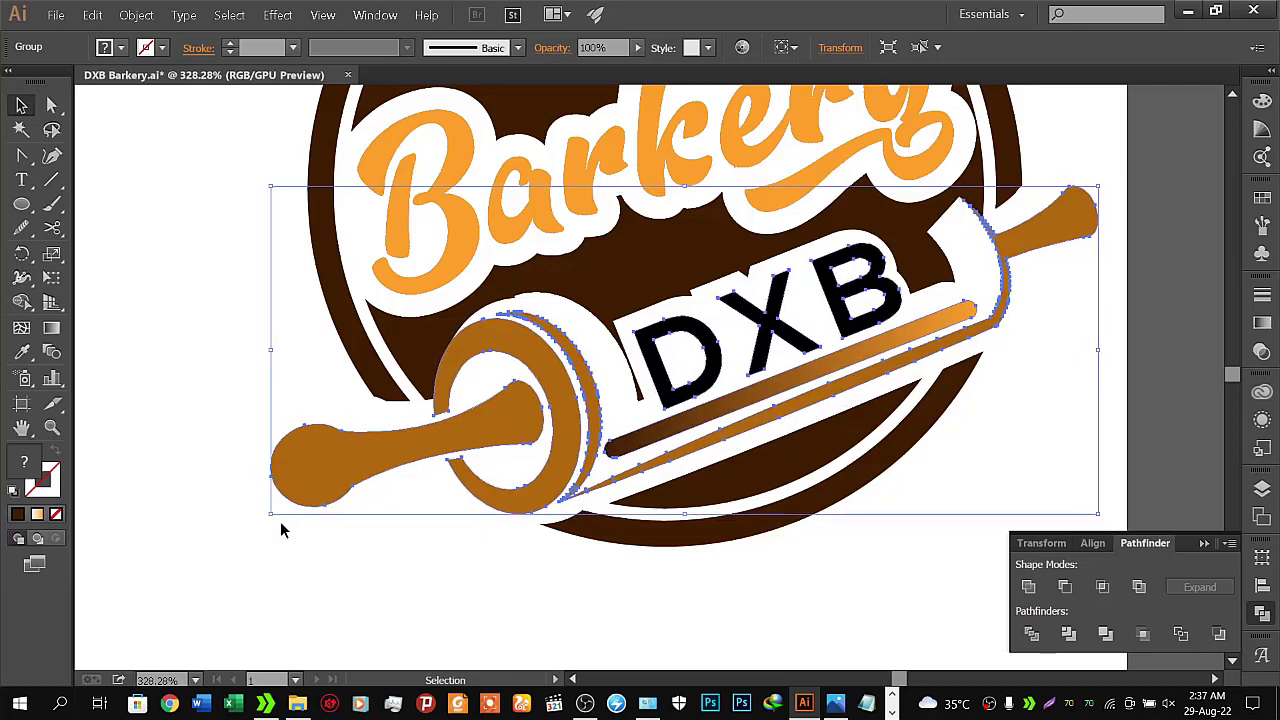
{"action": "key", "text": "Down"}
{"action": "key", "text": "Down"}
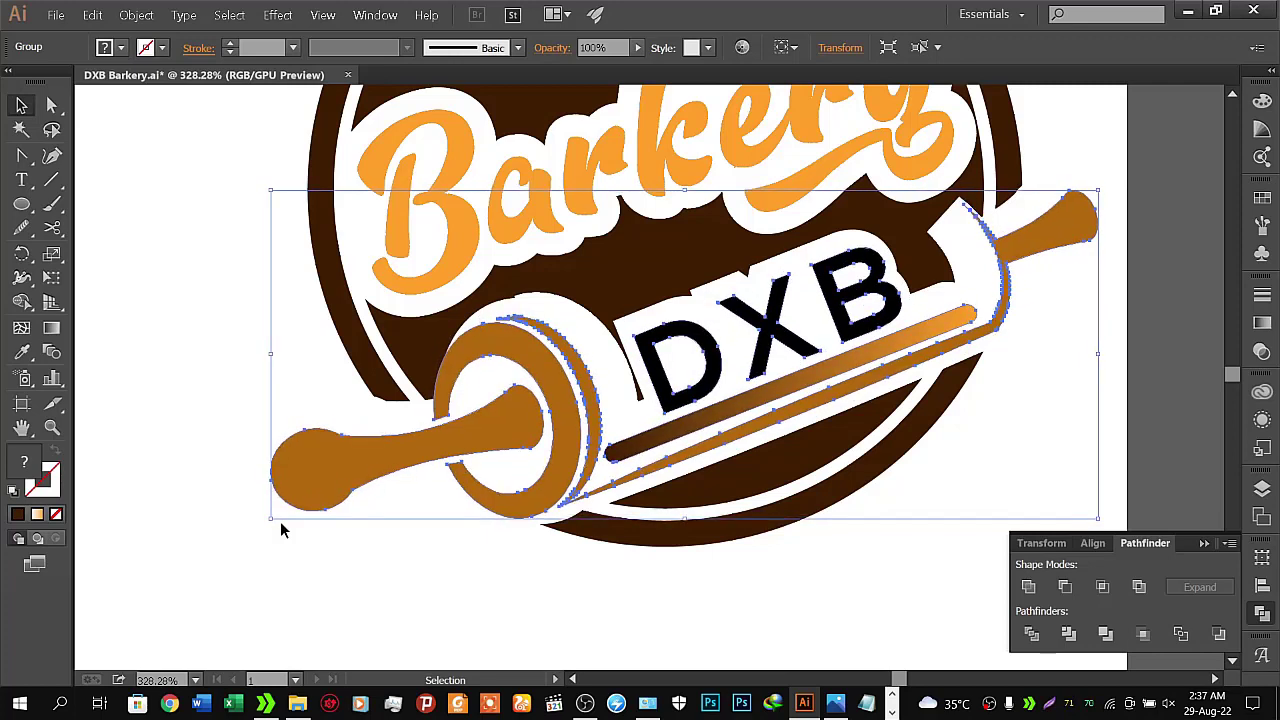
{"action": "key", "text": "Left"}
{"action": "key", "text": "Left"}
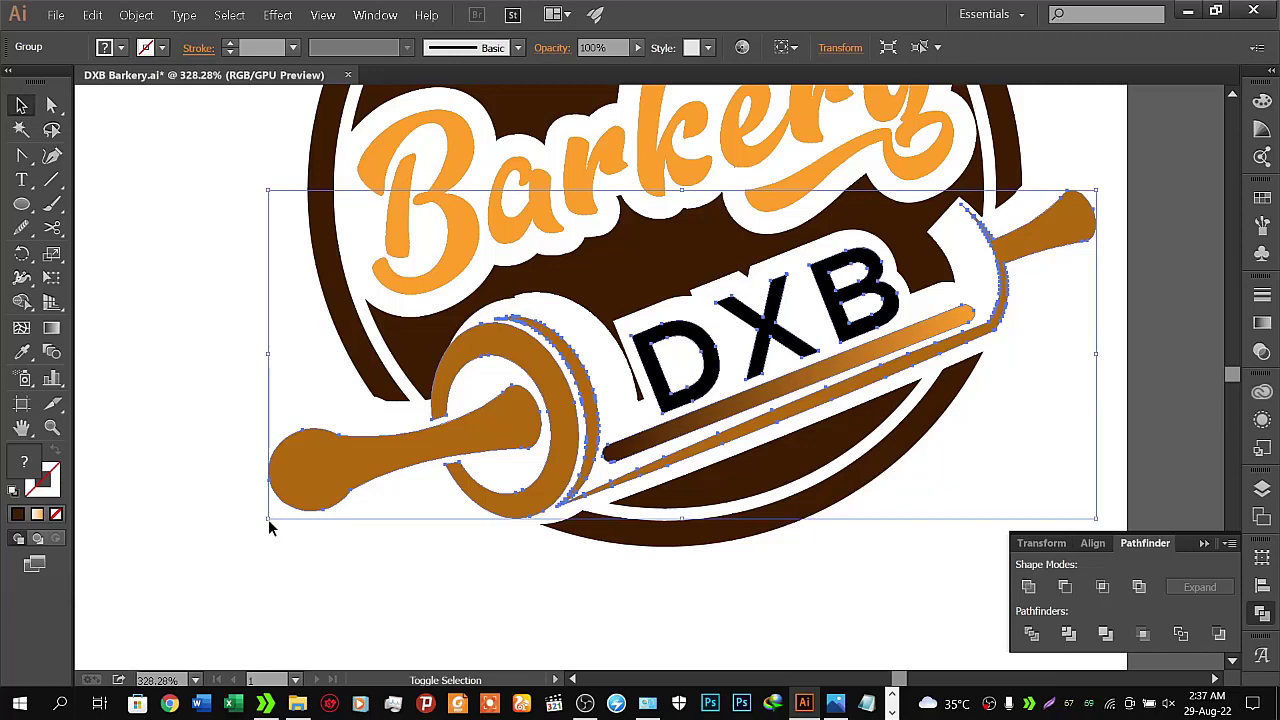
Shrink the rolling pin and DXB group from its bottom-left corner handle, then nudge it right and up
{"action": "left_click_drag", "start_coordinate": [268, 518], "coordinate": [292, 512]}
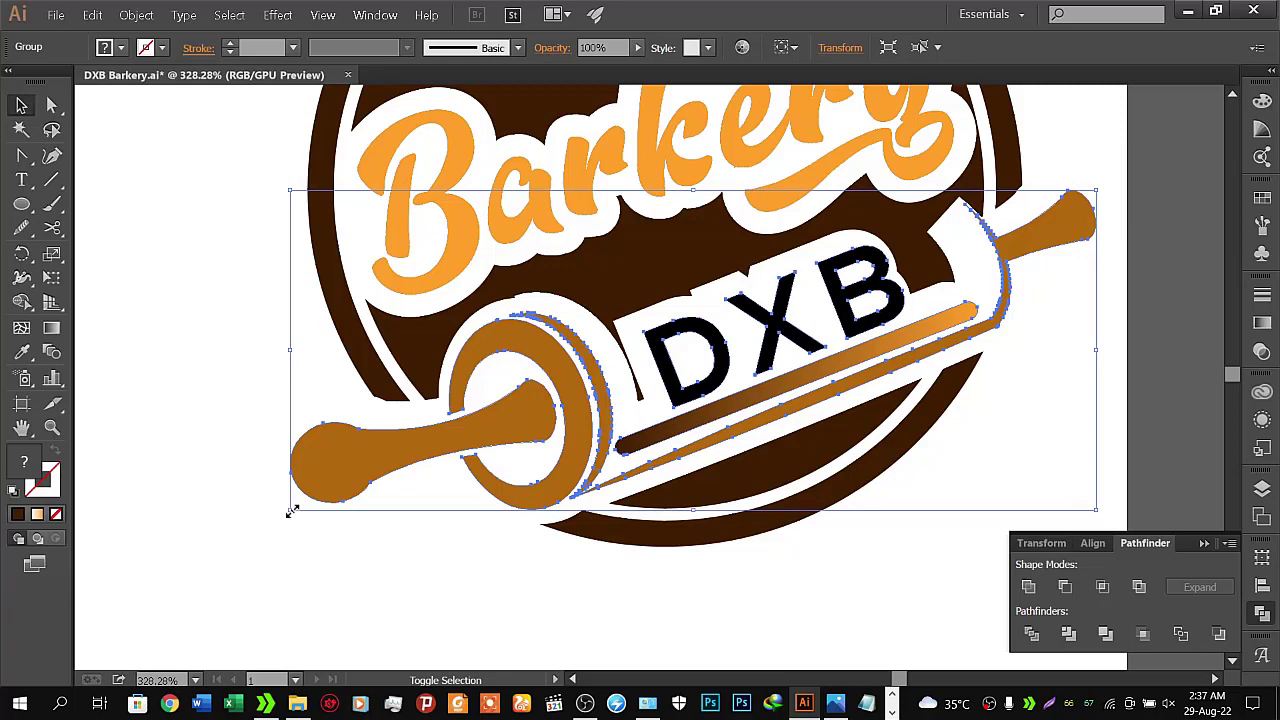
{"action": "left_click_drag", "start_coordinate": [292, 512], "coordinate": [303, 508]}
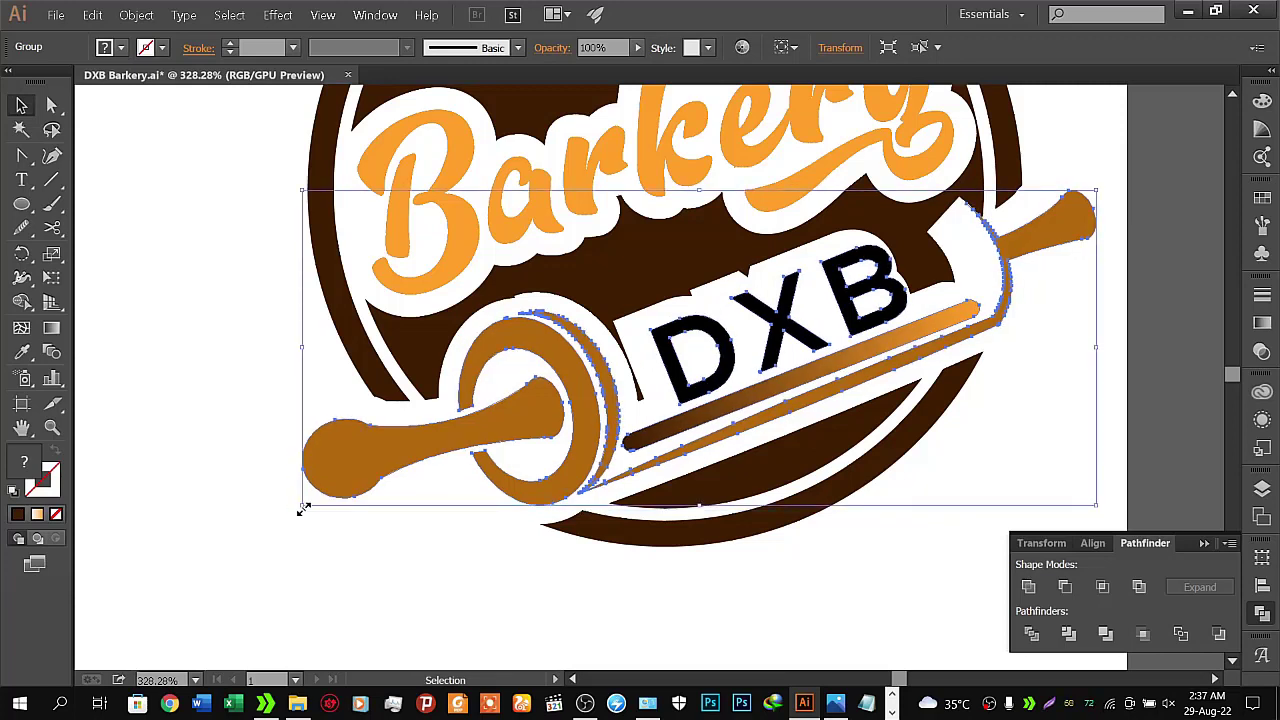
{"action": "key", "text": "Left"}
{"action": "key", "text": "Left"}
{"action": "key", "text": "Left"}
{"action": "key", "text": "Left"}
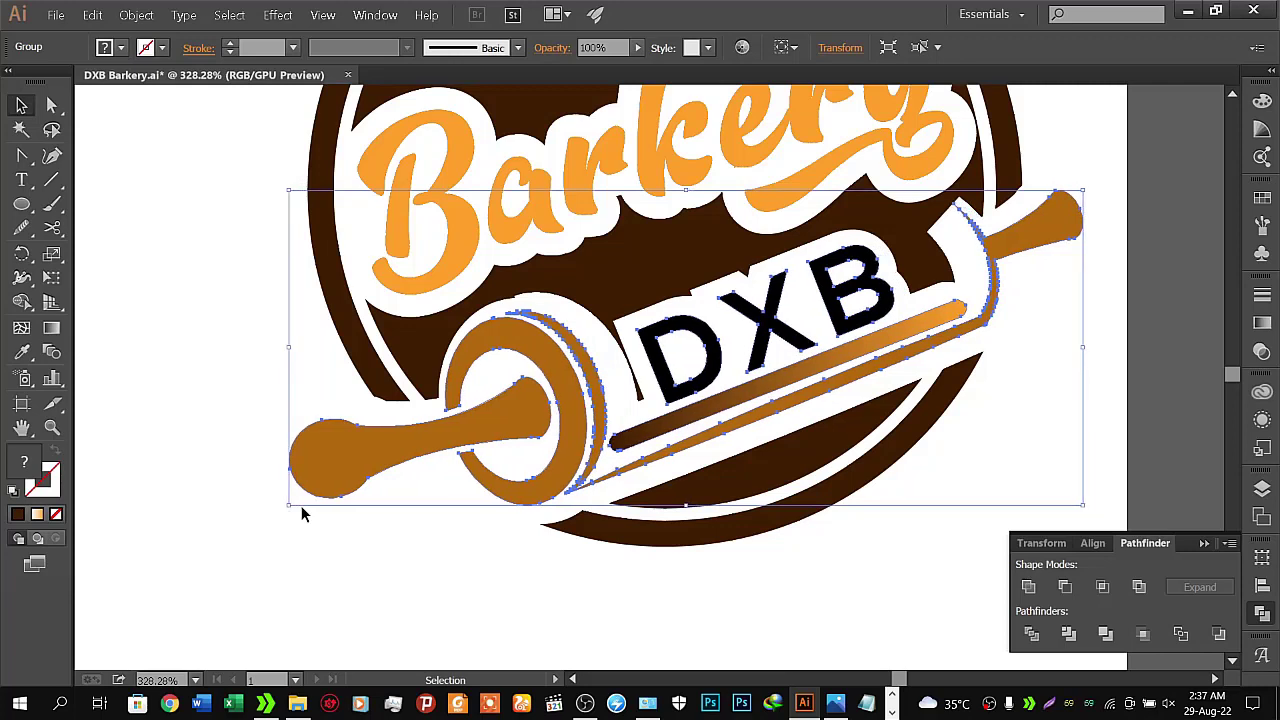
{"action": "key", "text": "Right"}
{"action": "key", "text": "Right"}
{"action": "key", "text": "Up"}
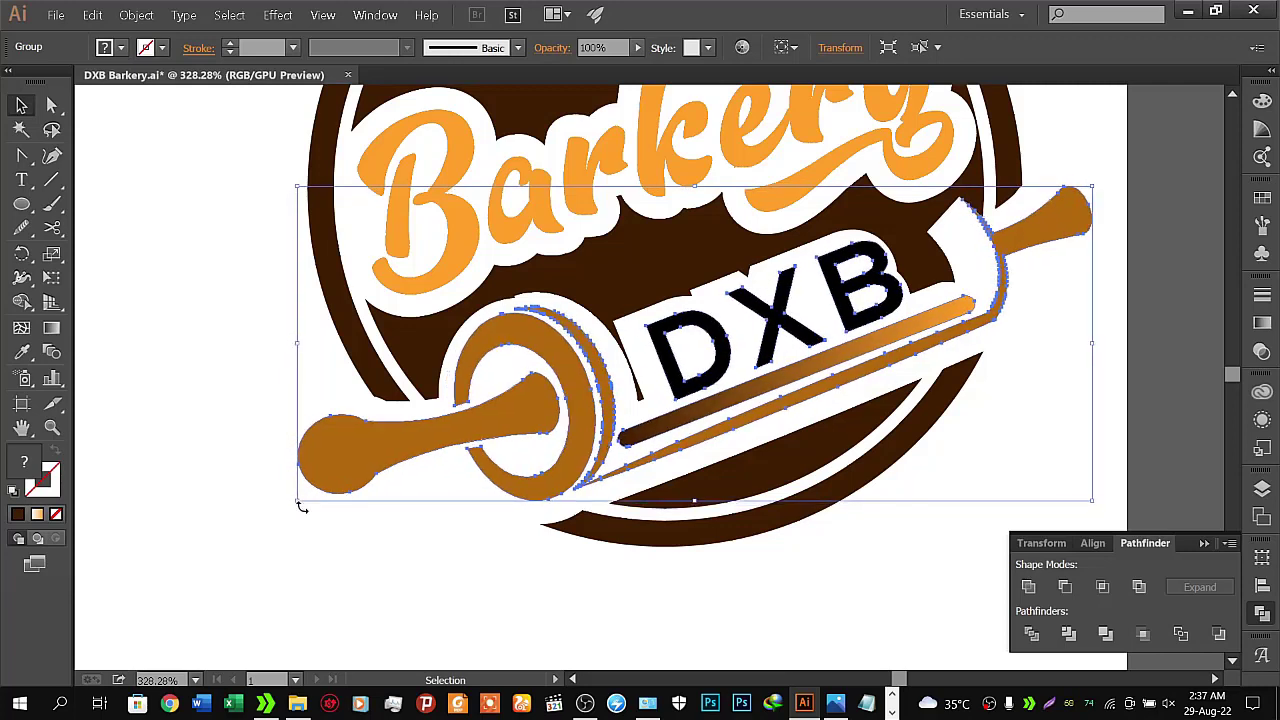
{"action": "key", "text": "Right"}
{"action": "key", "text": "Down"}
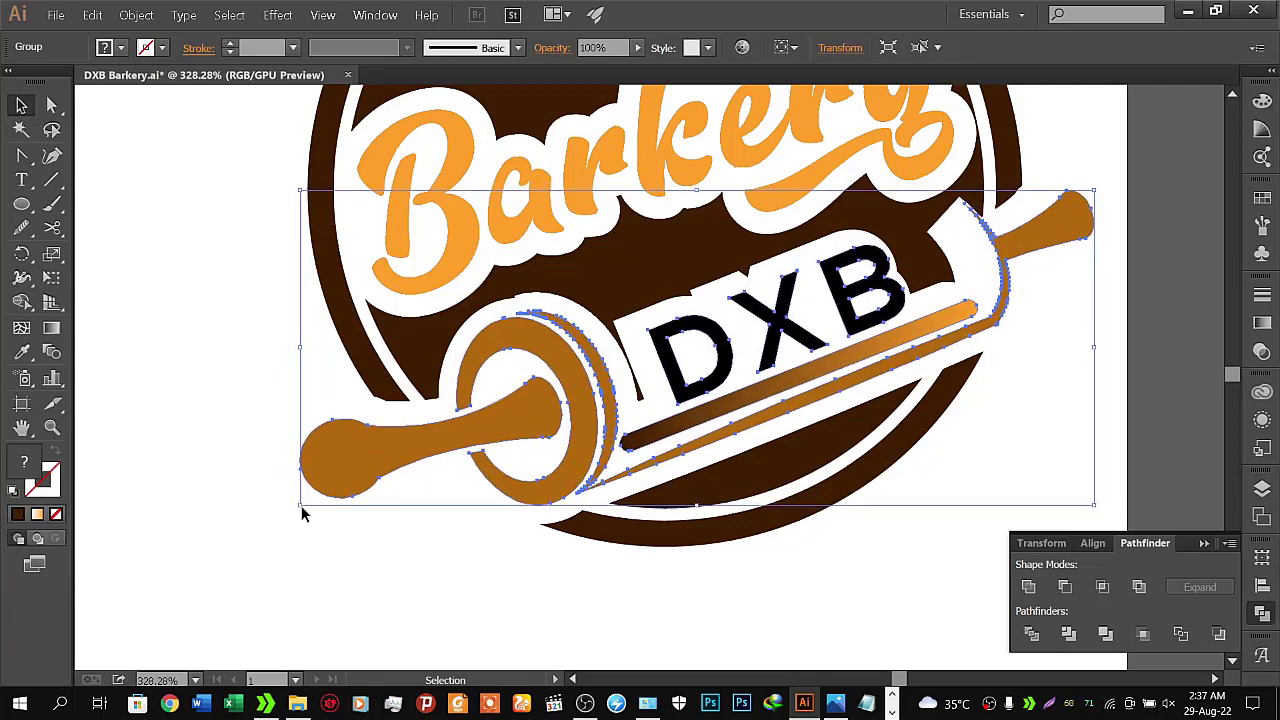
Nudge the rolling pin and DXB group left and down to centre it in the cutout
{"action": "key", "text": "Left"}
{"action": "key", "text": "Down"}
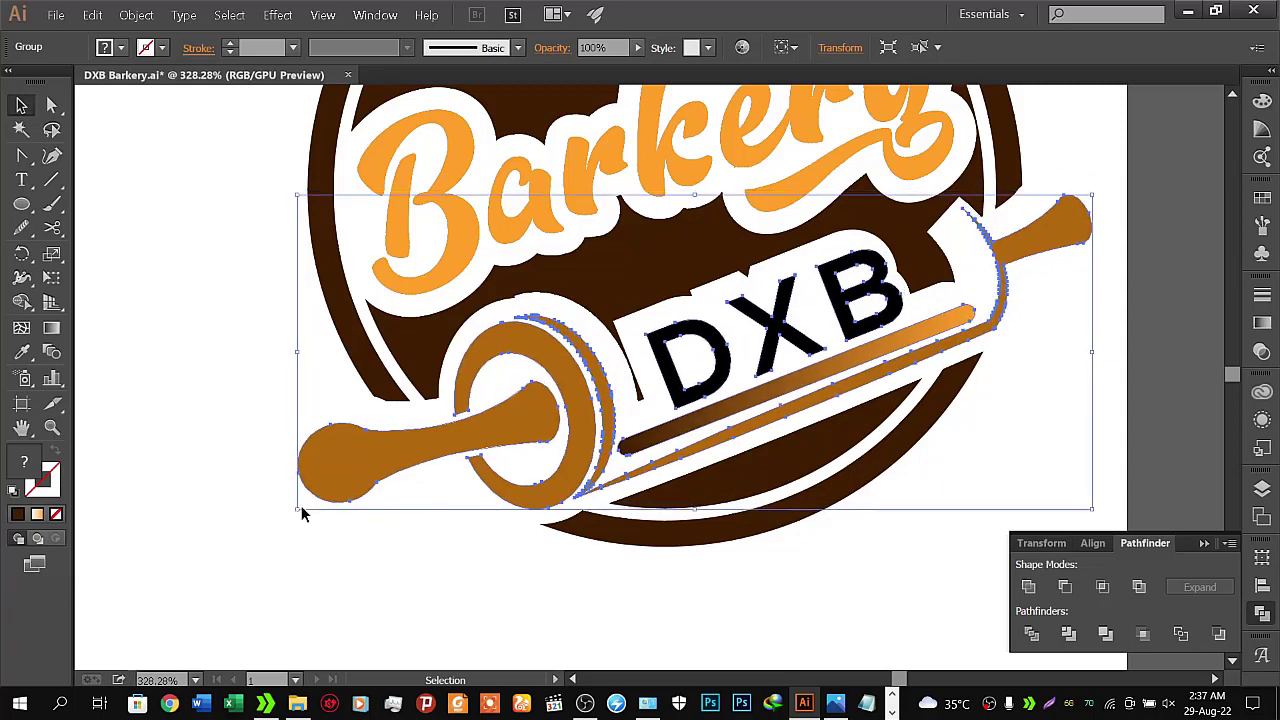
{"action": "key", "text": "Left"}
{"action": "key", "text": "Left"}
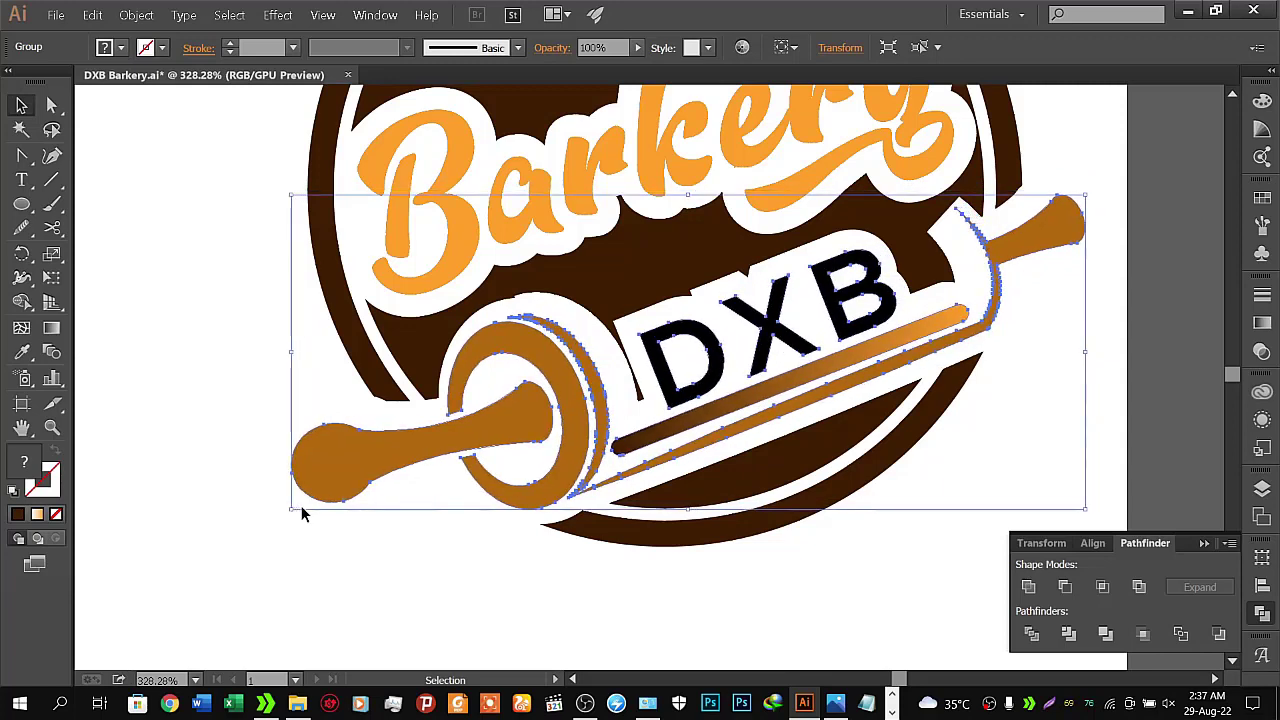
{"action": "key", "text": "Down"}
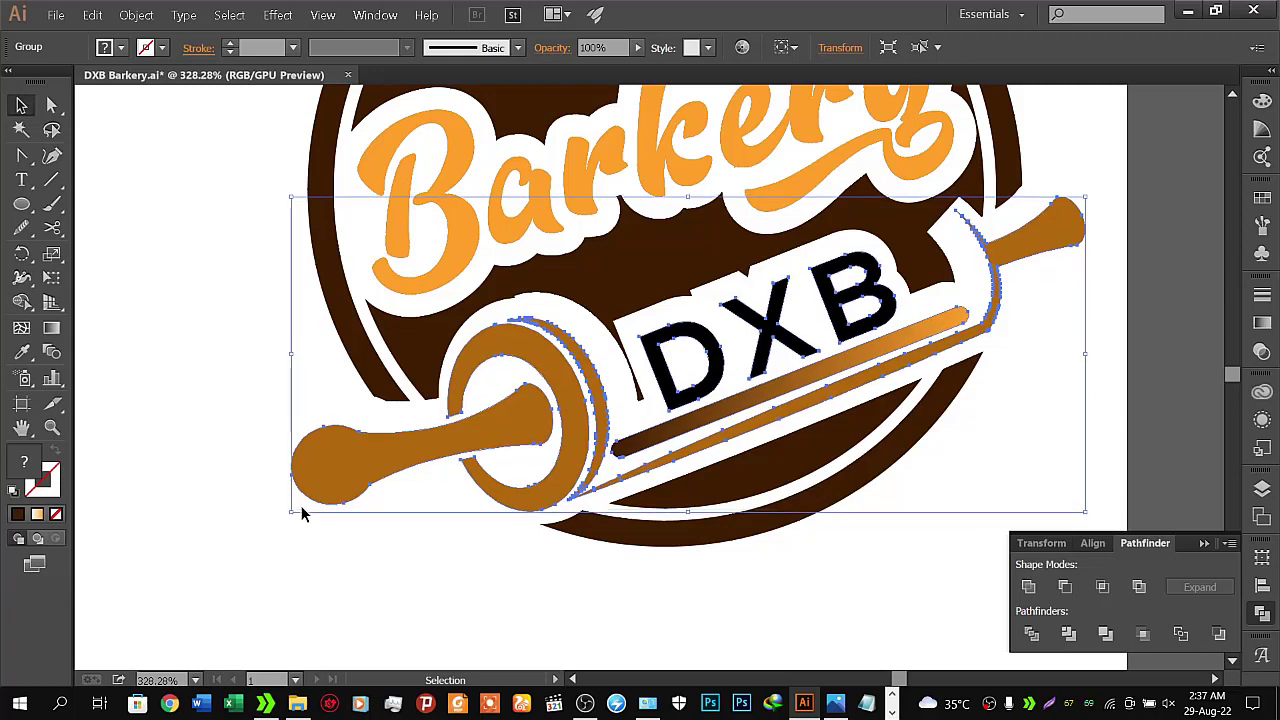
{"action": "key", "text": "Left"}
{"action": "key", "text": "Down"}
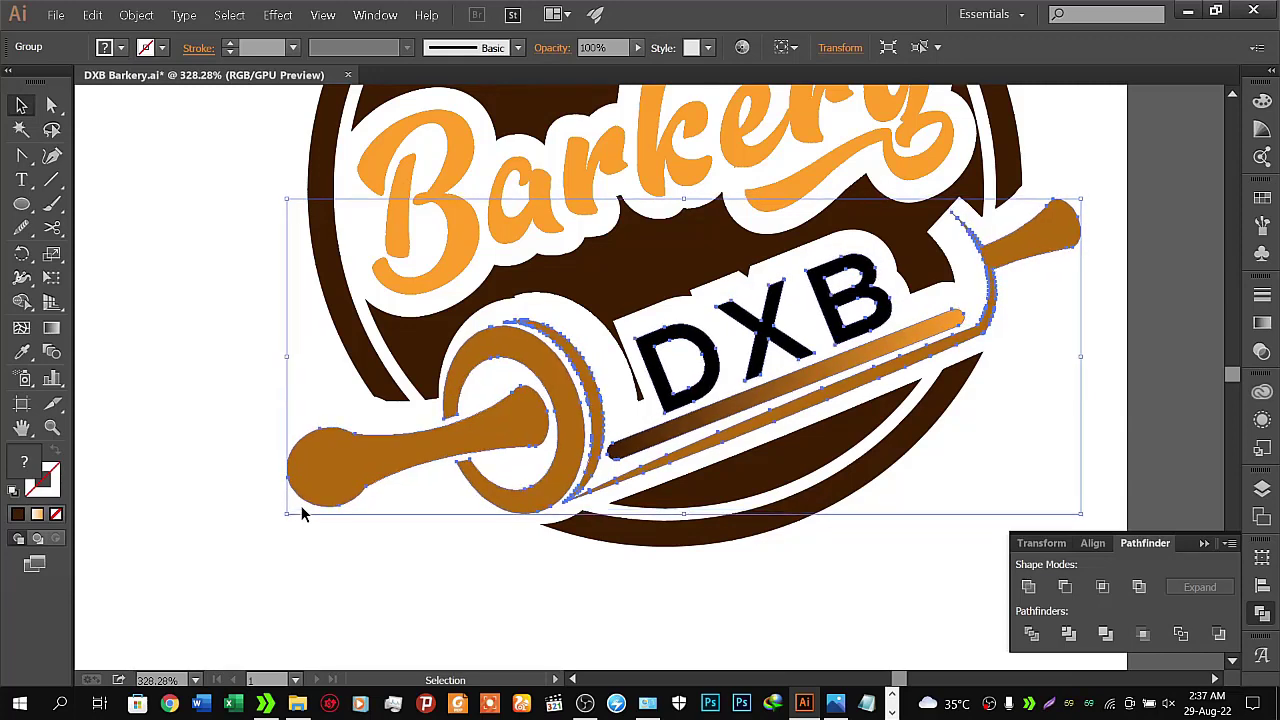
{"action": "key", "text": "Right"}
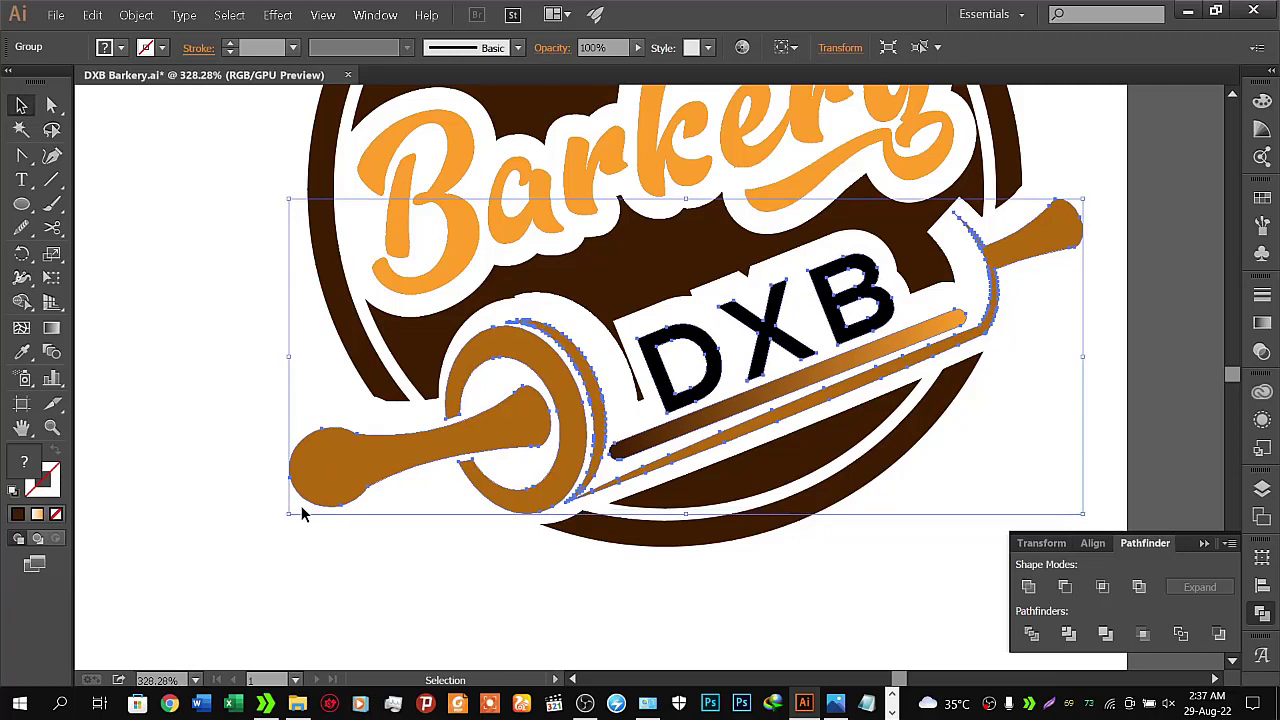
Under Direct Selection, nudge and re-transform the artwork with Ctrl+D, ending with it pushed off the canvas
{"action": "key", "text": "a"}
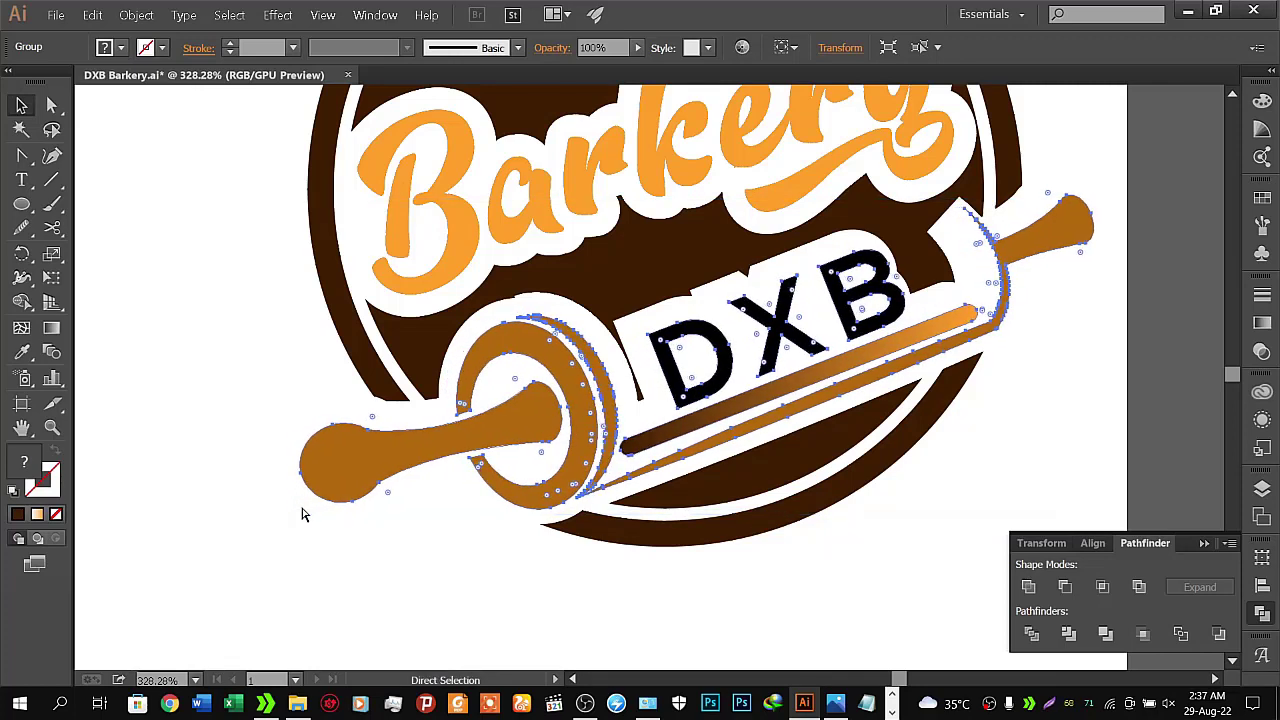
{"action": "key", "text": "Up"}
{"action": "key", "text": "Left"}
{"action": "key", "text": "Left"}
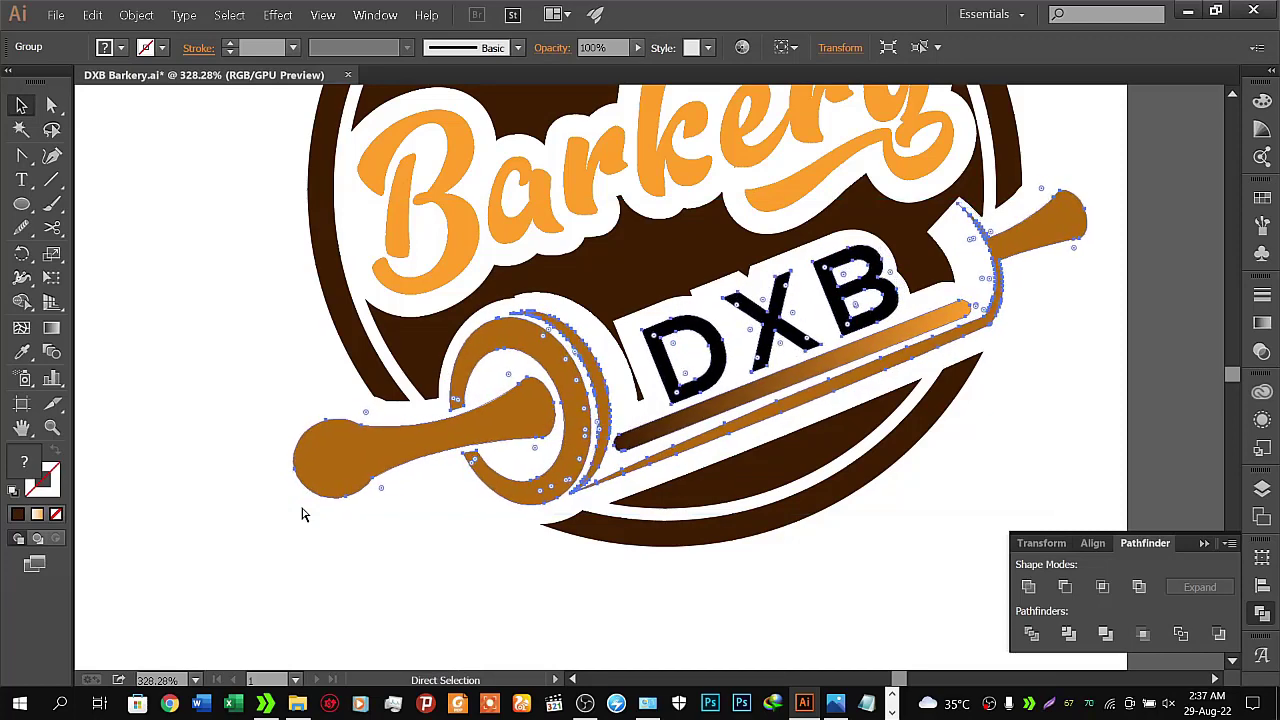
{"action": "key", "text": "ctrl+d"}
{"action": "key", "text": "ctrl+d"}
{"action": "key", "text": "ctrl+d"}
{"action": "key", "text": "ctrl+d"}
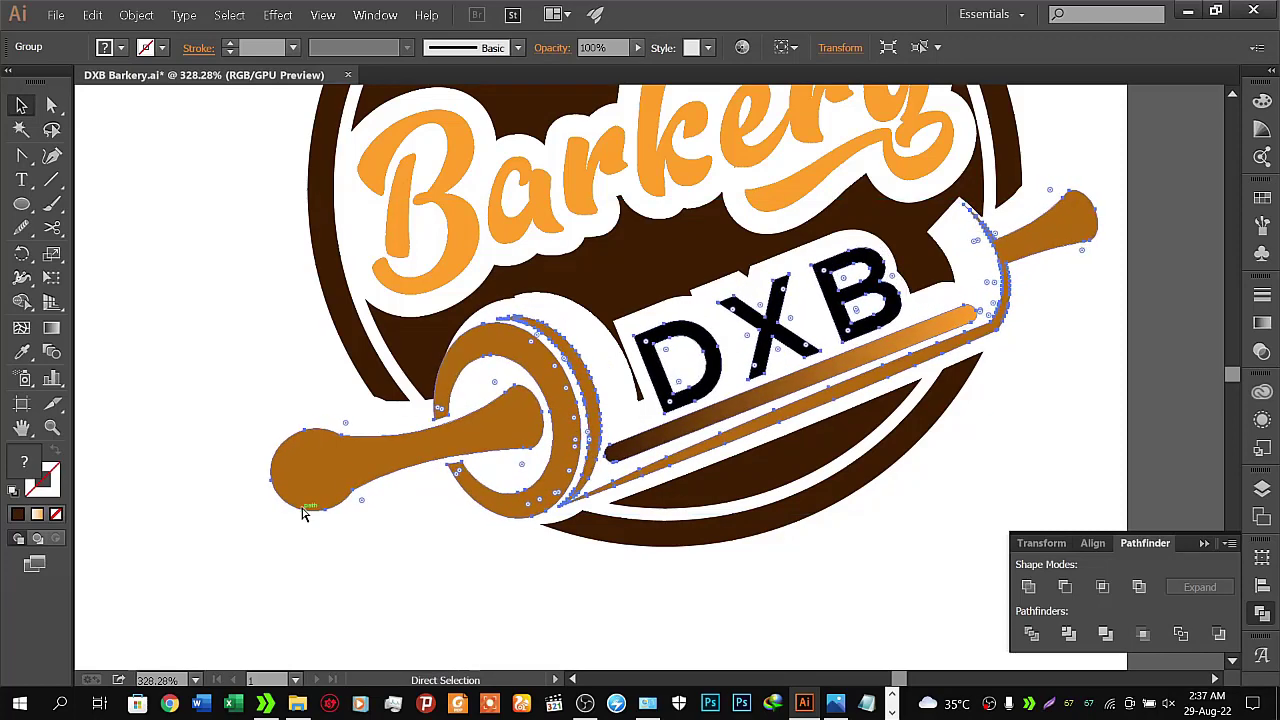
{"action": "key", "text": "Left"}
{"action": "key", "text": "Left"}
{"action": "key", "text": "Up"}
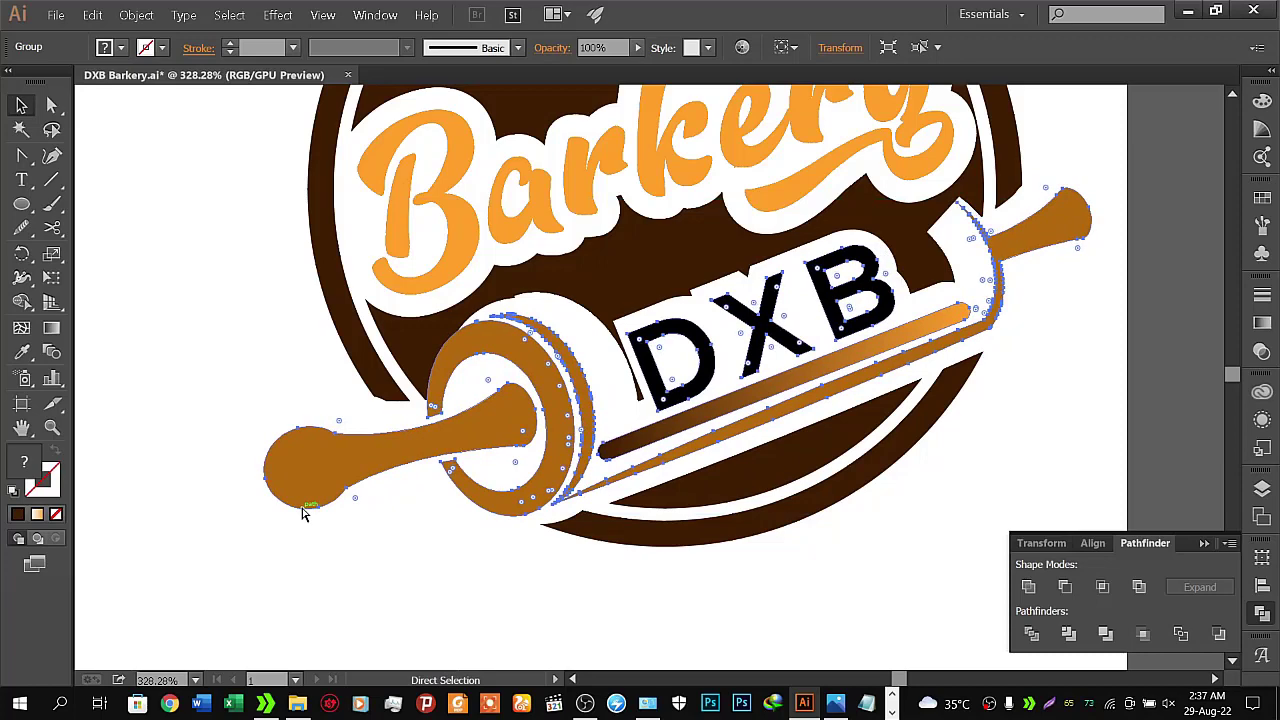
{"action": "key", "text": "Right"}
{"action": "key", "text": "Right"}
{"action": "key", "text": "Right"}
{"action": "key", "text": "Right"}
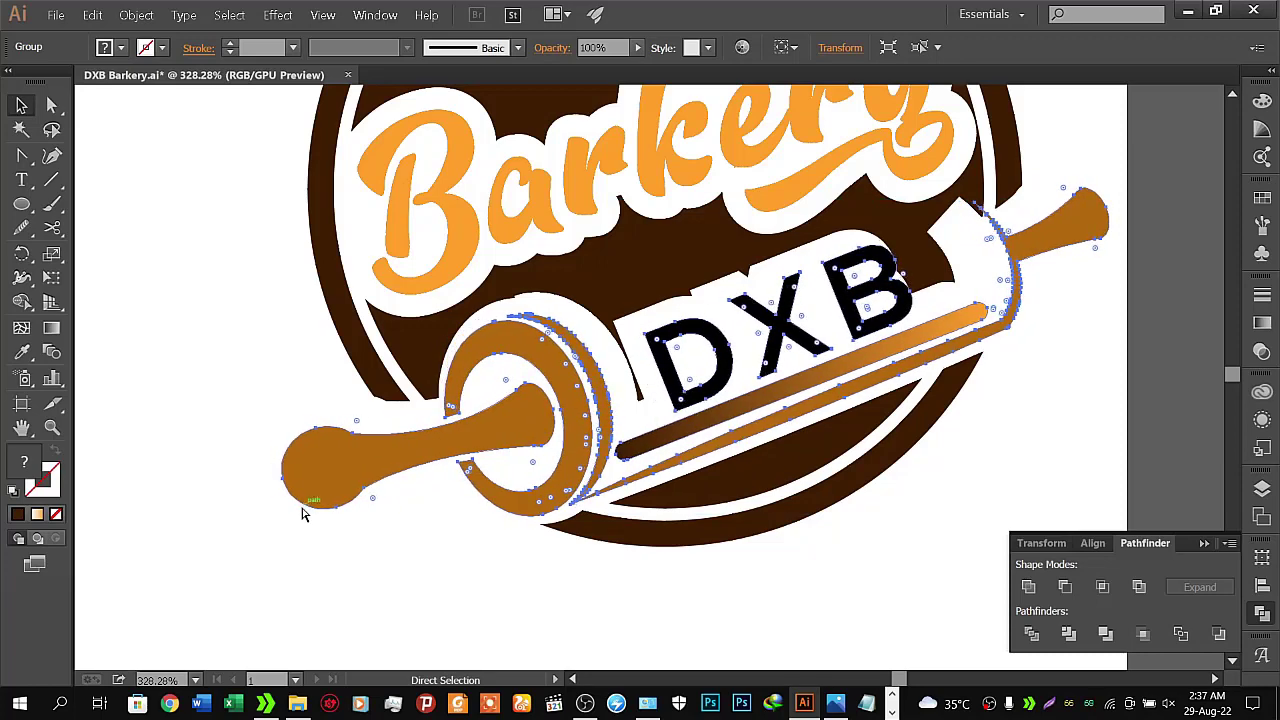
{"action": "key", "text": "shift+Left"}
{"action": "key", "text": "shift+Left"}
{"action": "key", "text": "shift+Left"}
{"action": "key", "text": "shift+Left"}
{"action": "key", "text": "shift+Left"}
{"action": "key", "text": "shift+Left"}
{"action": "key", "text": "shift+Left"}
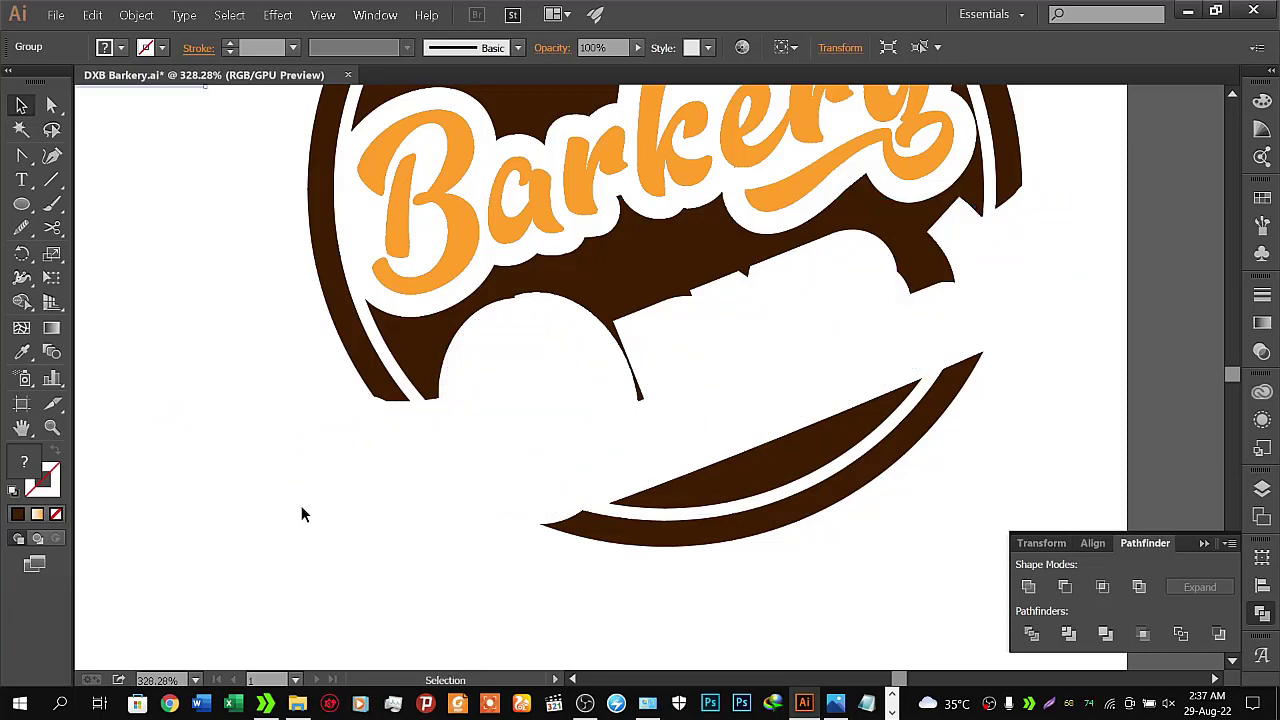
Use Edit > Undo and Edit > Redo Move to put the rolling pin back centred in the cutout
{"action": "left_click", "coordinate": [93, 15]}
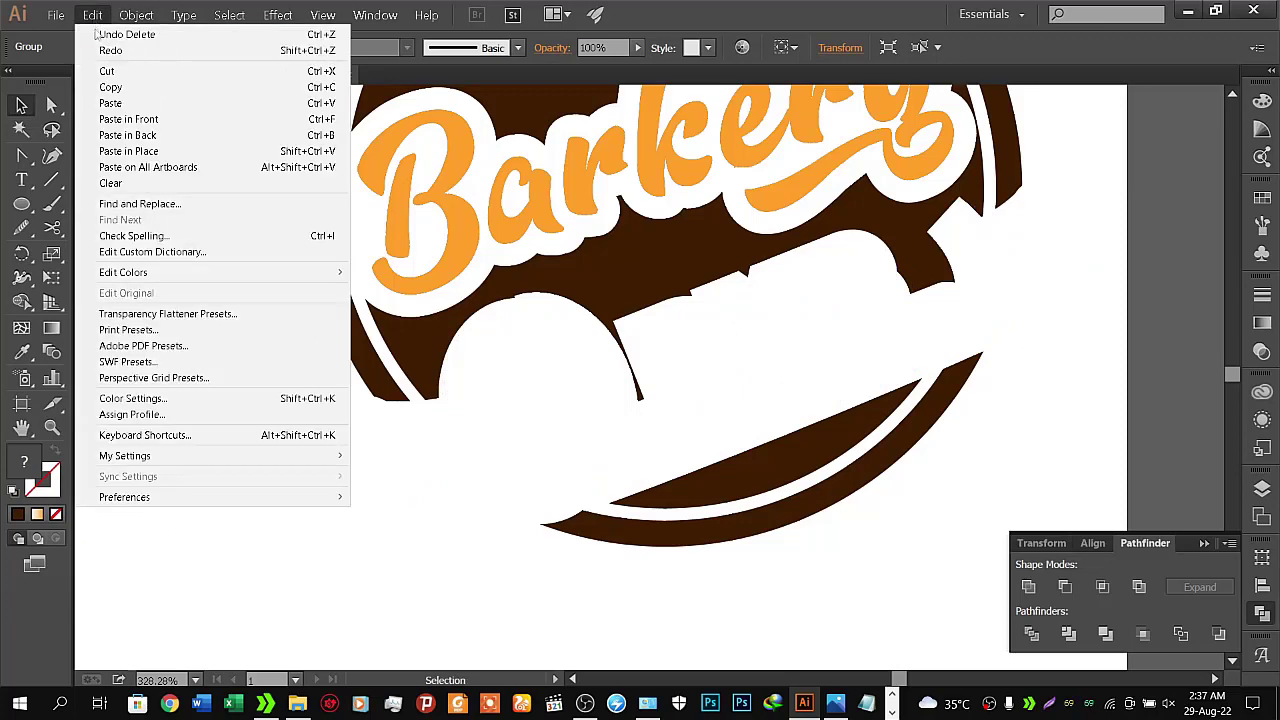
{"action": "left_click", "coordinate": [110, 50]}
{"action": "left_click", "coordinate": [95, 15]}
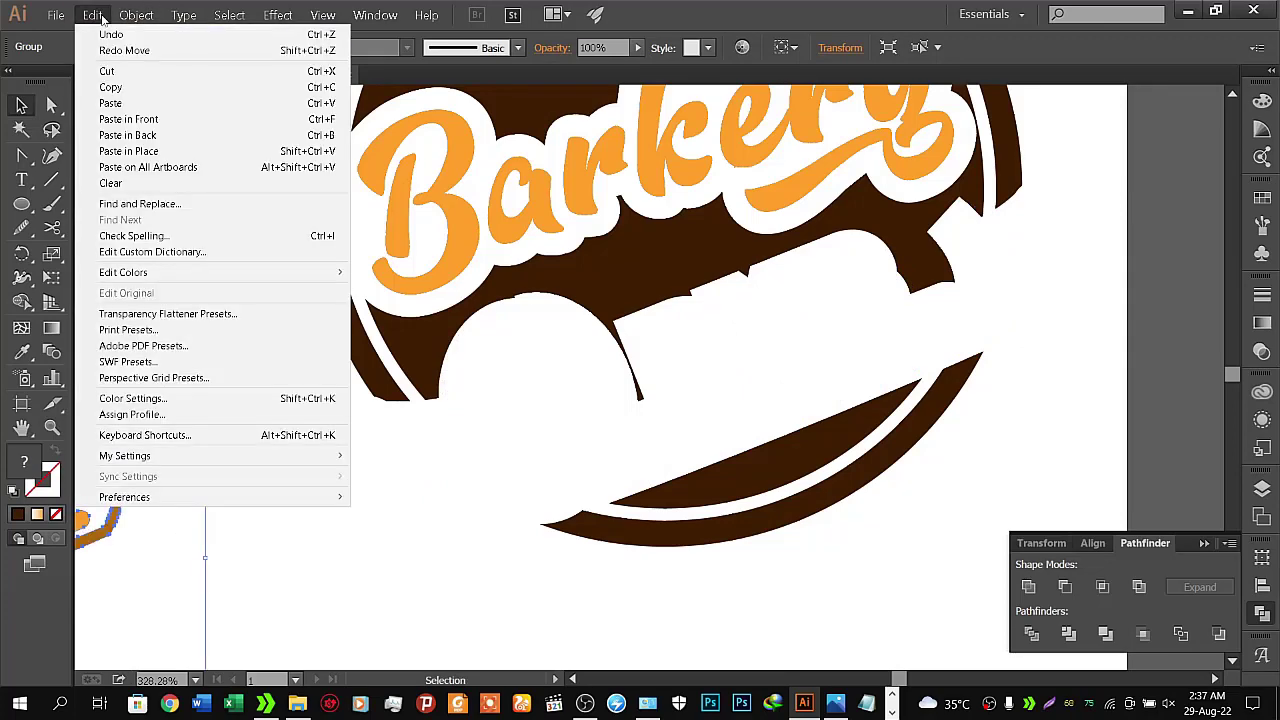
{"action": "left_click", "coordinate": [115, 49]}
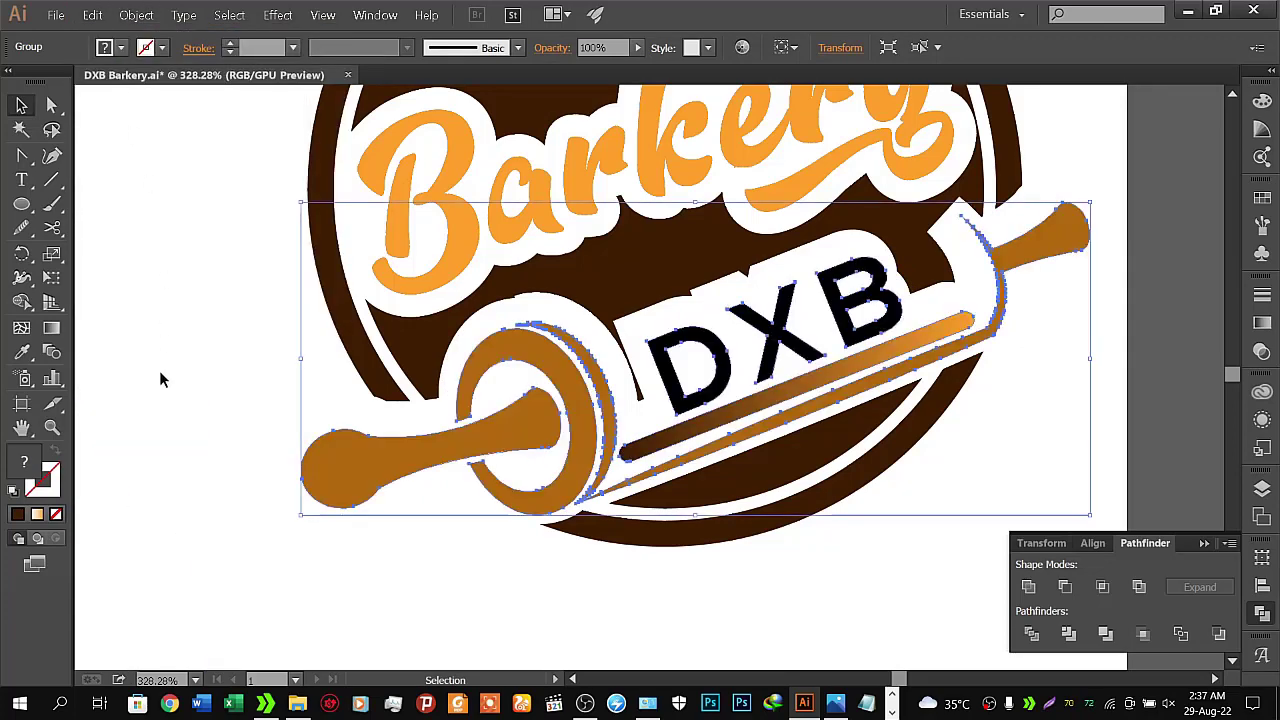